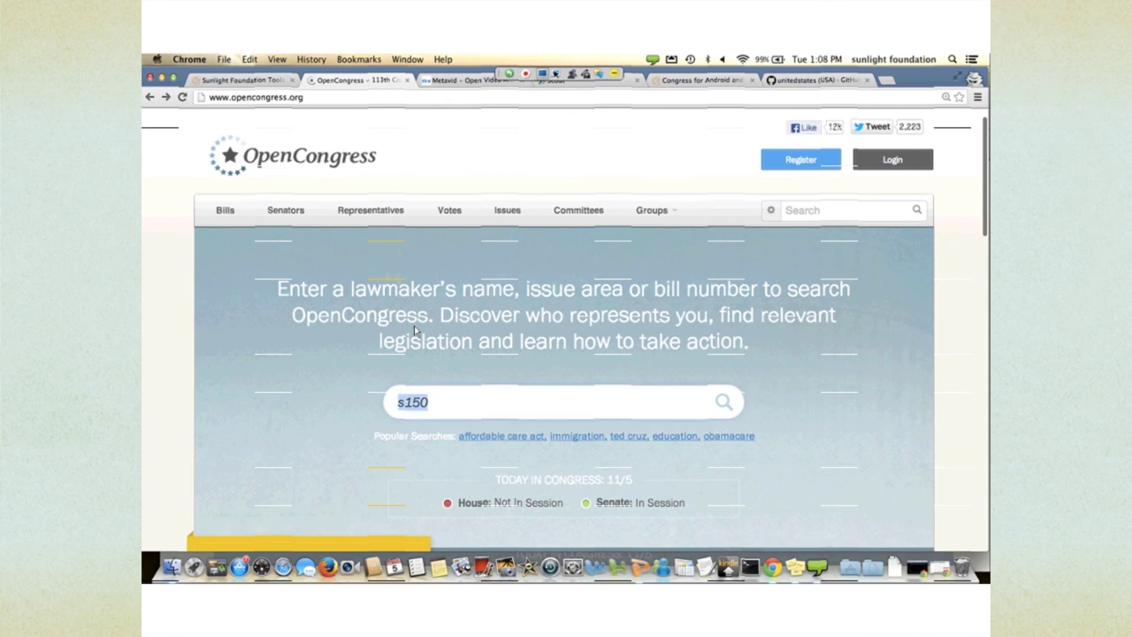
- Search the site for 'h.r.992', then retry with the spelling 'h.r. 992'
{"action": "type", "text": "h.r.992"}
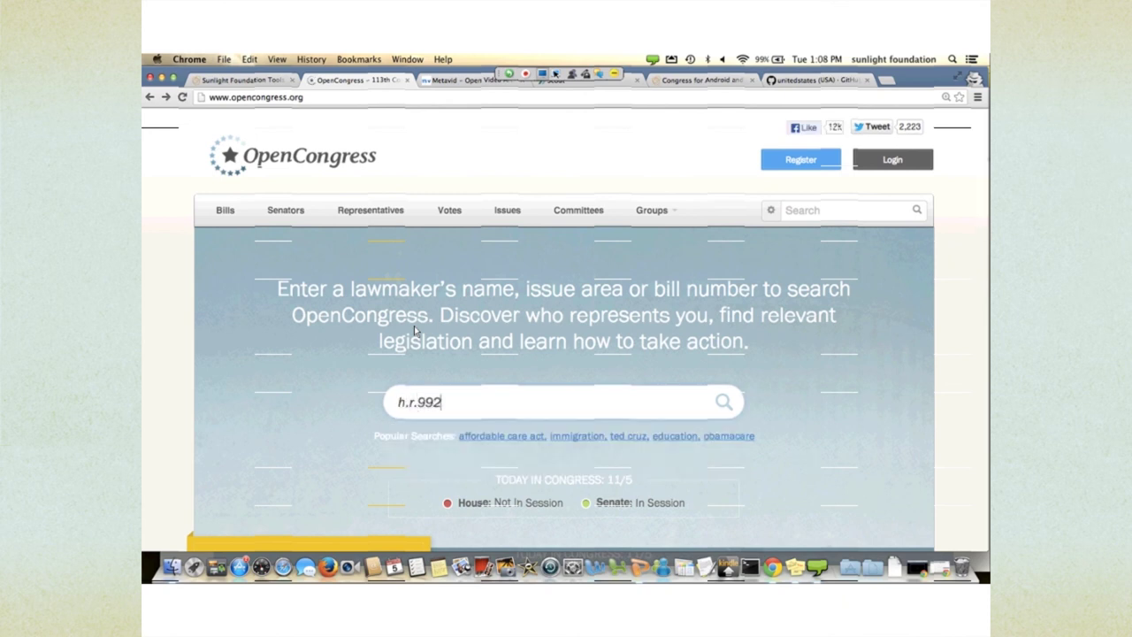
{"action": "key", "text": "Return"}
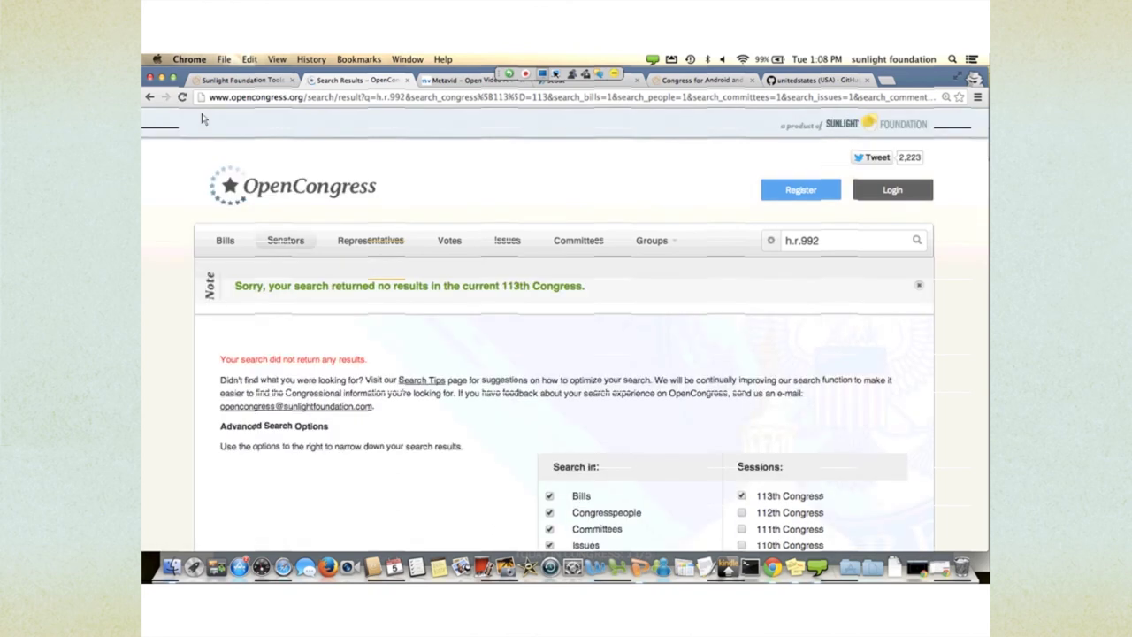
{"action": "left_click", "coordinate": [150, 96]}
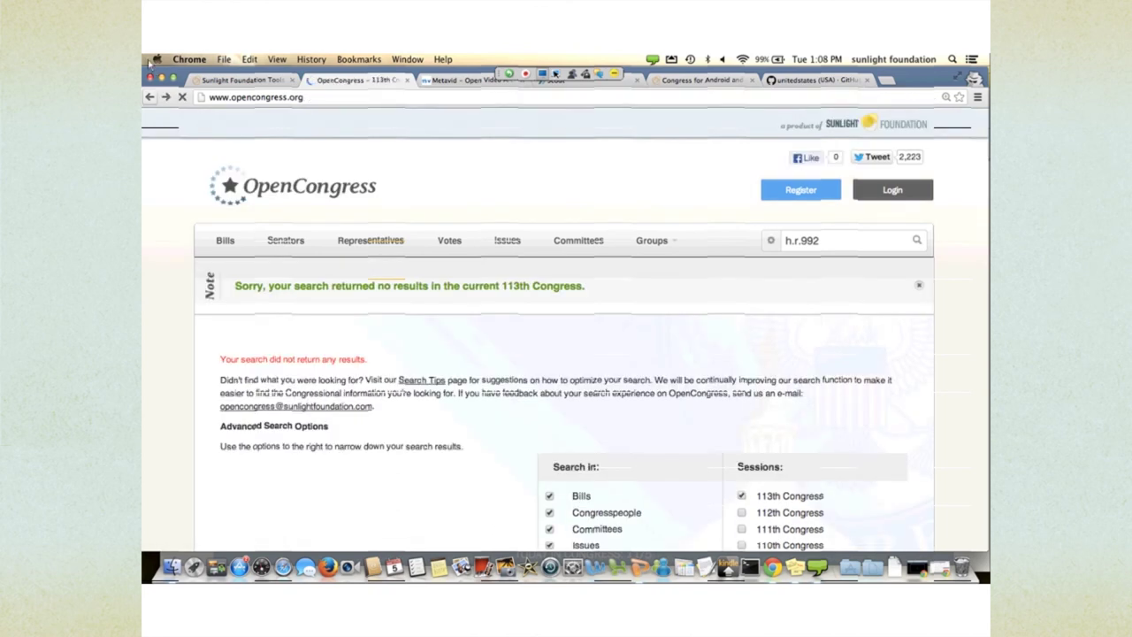
{"action": "key", "text": "Left"}
{"action": "key", "text": "Left"}
{"action": "key", "text": "Left"}
{"action": "key", "text": "Return"}
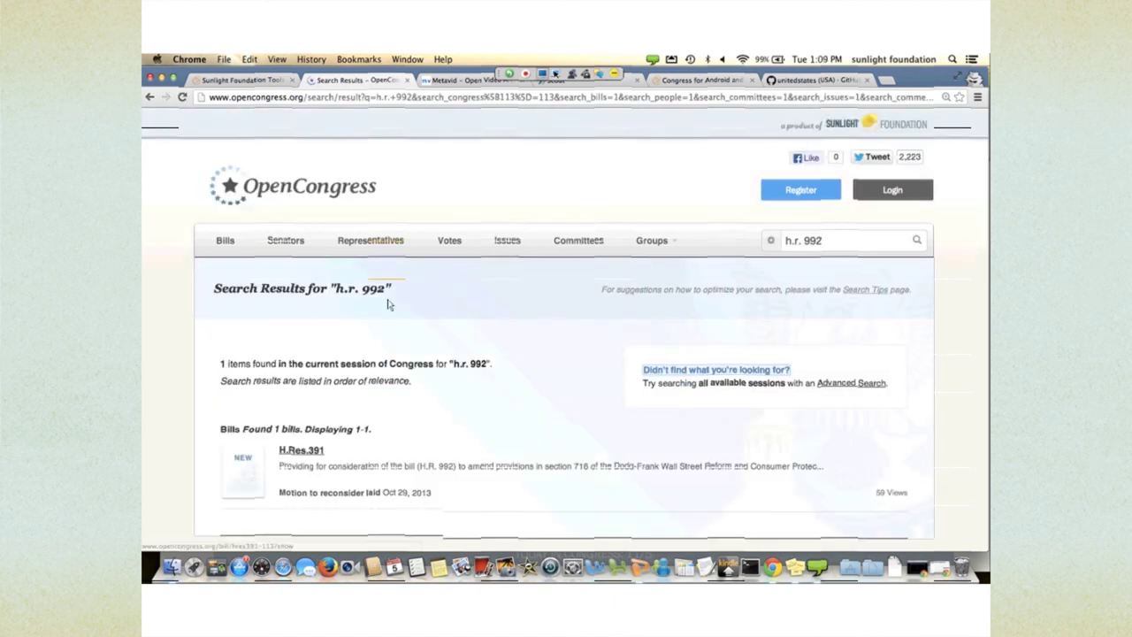
{"action": "scroll", "coordinate": [388, 305], "scroll_direction": "down", "scroll_amount": 2}
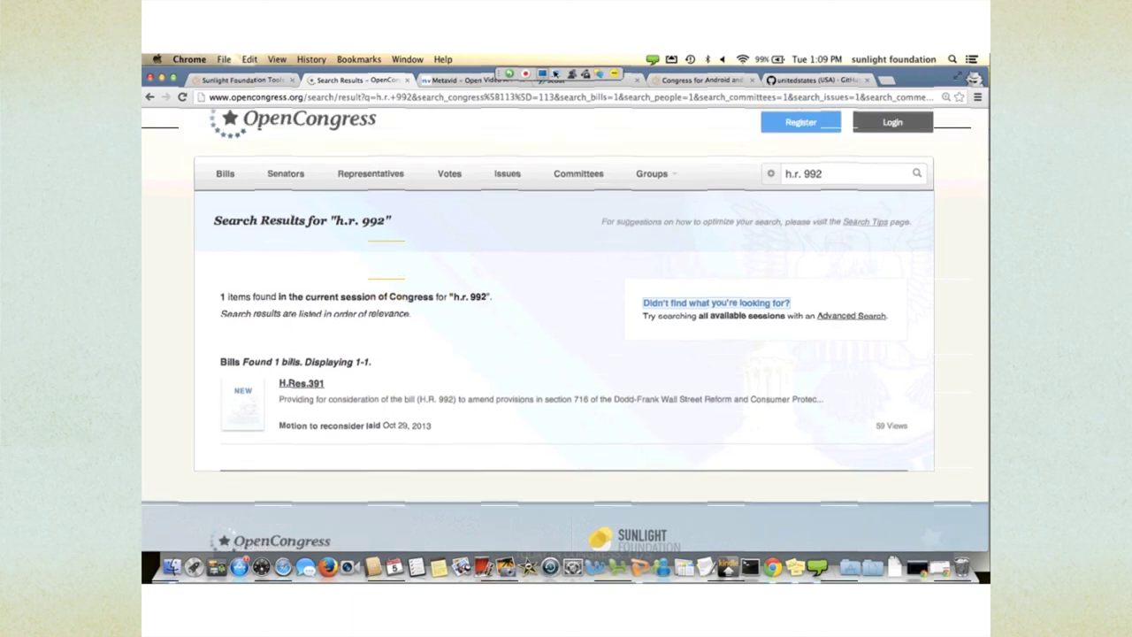
- Search again as 'hr 992' to bring up the Swaps Regulatory Improvement Act
{"action": "left_click", "coordinate": [149, 97]}
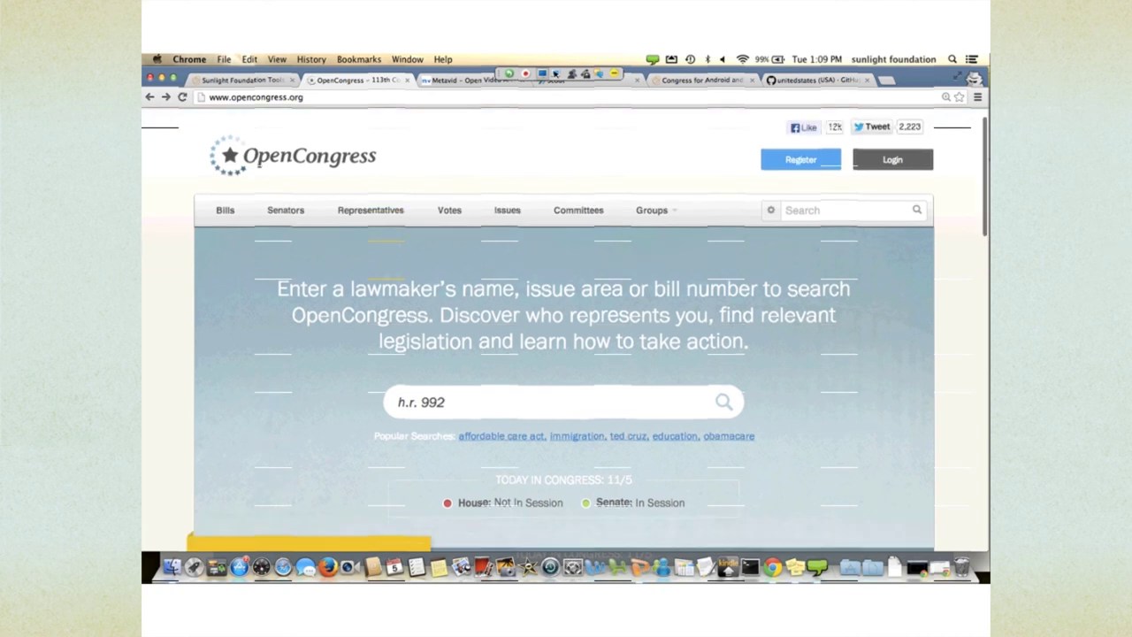
{"action": "left_click_drag", "start_coordinate": [419, 402], "coordinate": [397, 402]}
{"action": "type", "text": "hr"}
{"action": "key", "text": "Return"}
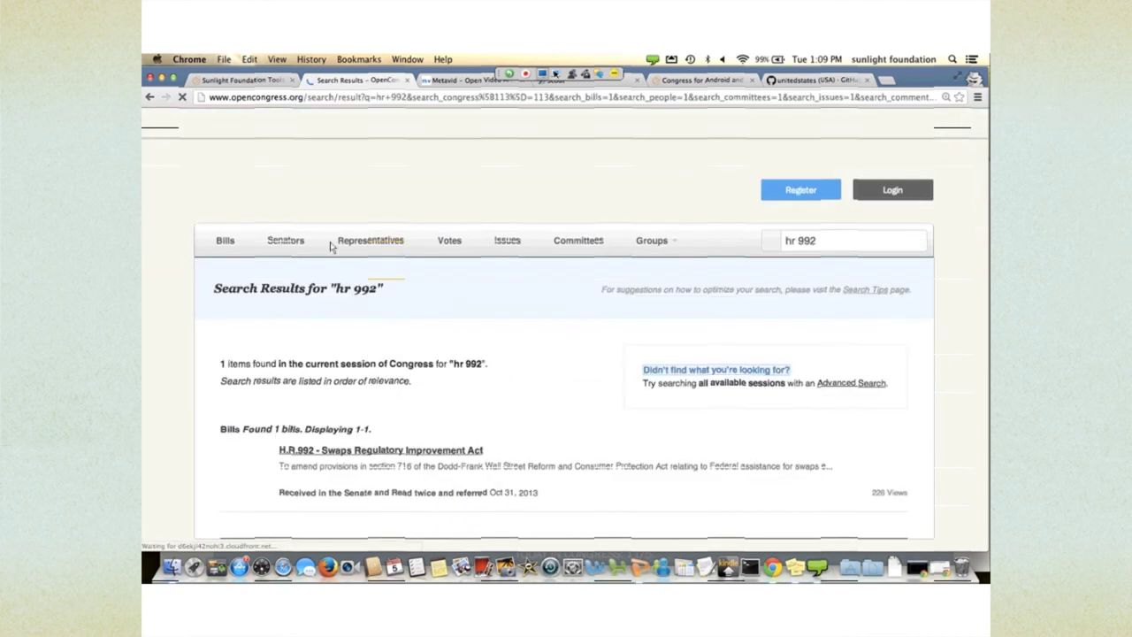
{"action": "scroll", "coordinate": [434, 351], "scroll_direction": "down", "scroll_amount": 2}
{"action": "scroll", "coordinate": [434, 351], "scroll_direction": "down", "scroll_amount": 1}
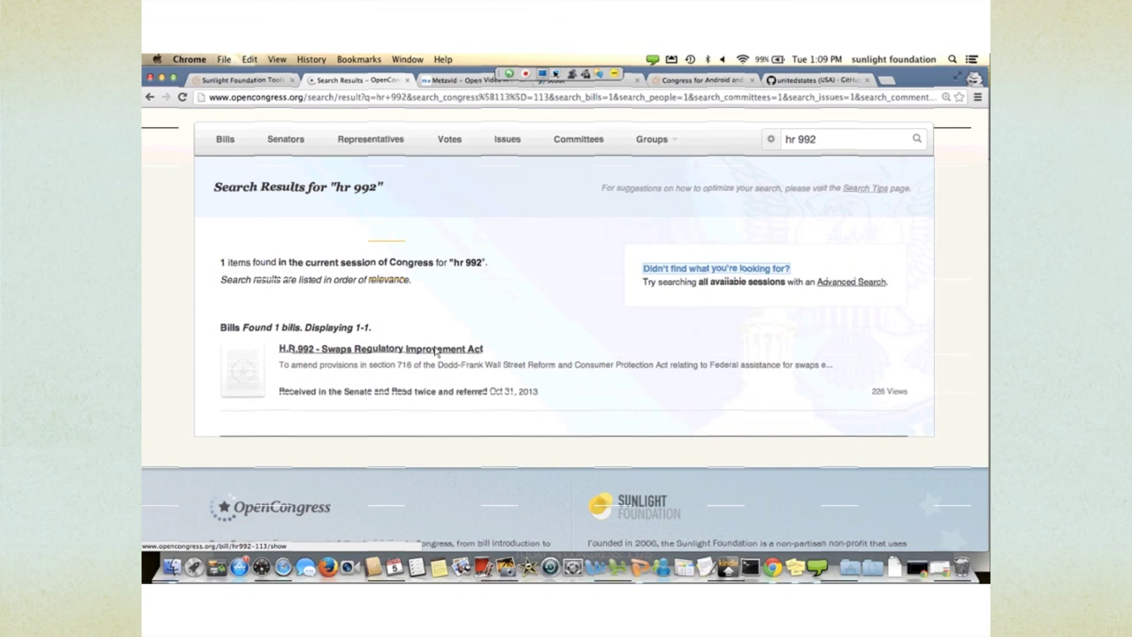
- Open the H.R.992 Swaps Regulatory Improvement Act result from the search list
{"action": "left_click", "coordinate": [436, 350]}
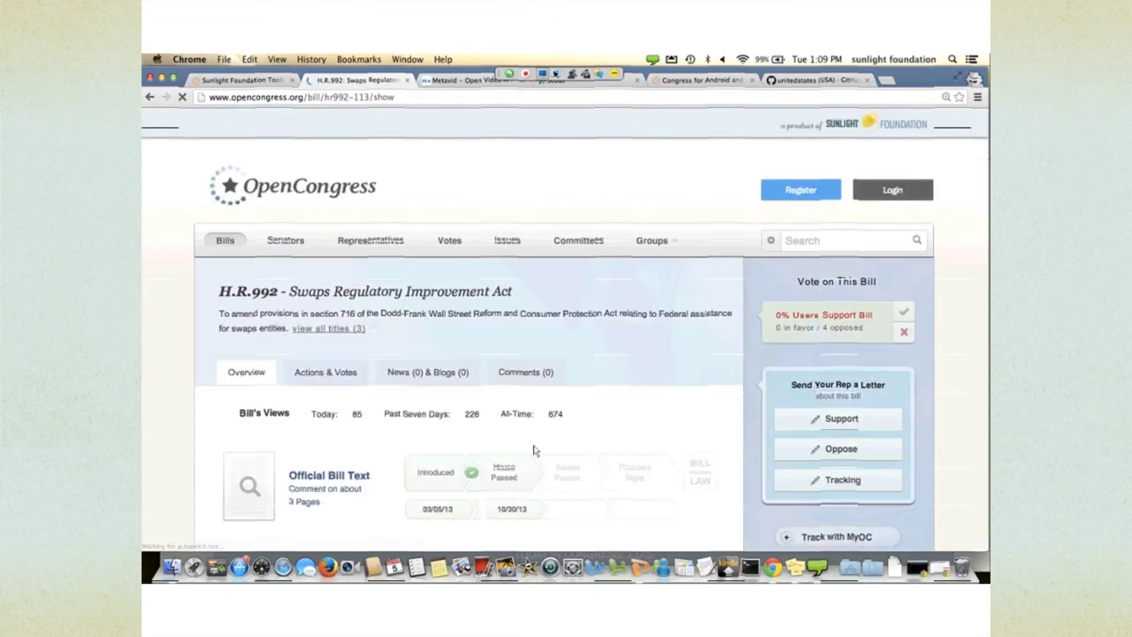
{"action": "scroll", "coordinate": [593, 510], "scroll_direction": "down", "scroll_amount": 1}
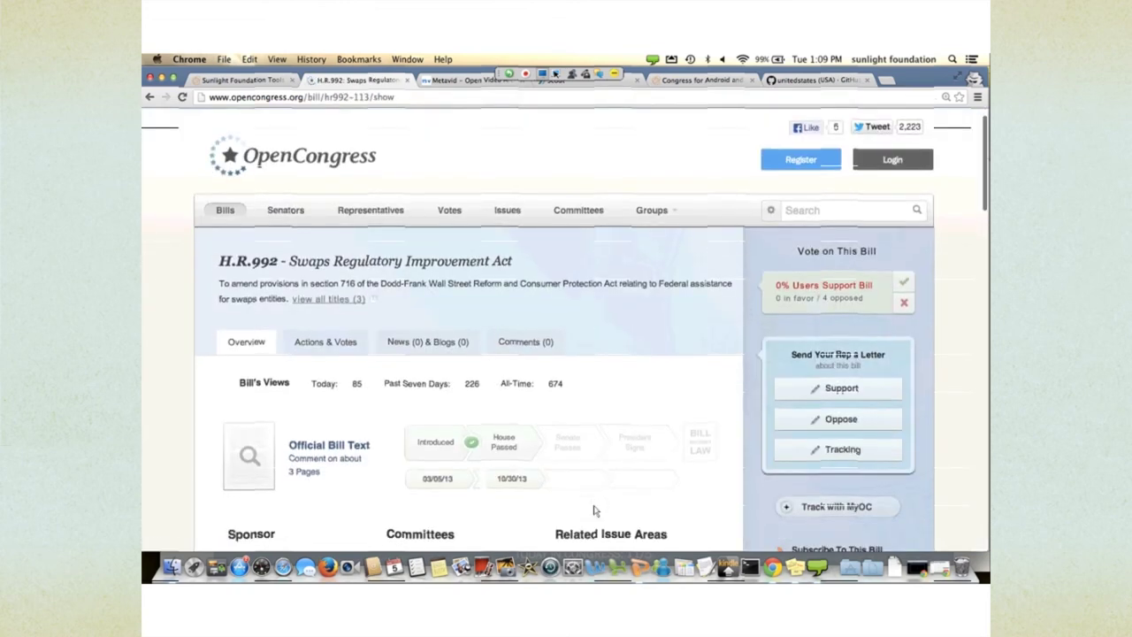
{"action": "scroll", "coordinate": [594, 510], "scroll_direction": "down", "scroll_amount": 1}
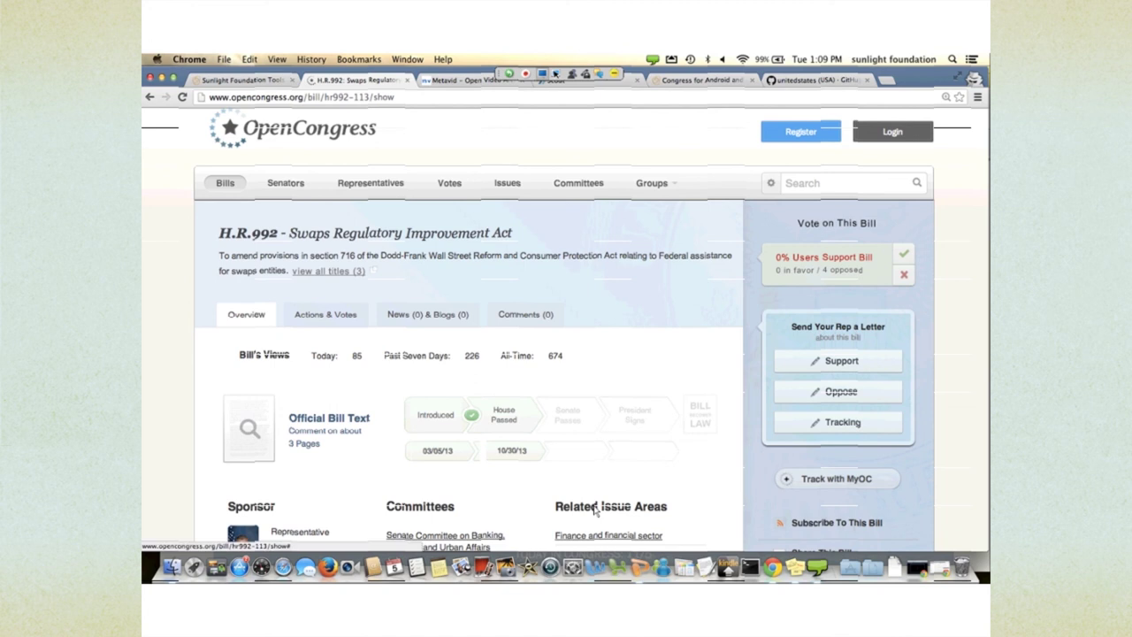
- View all three titles of the bill, close the list, and read the overview
{"action": "left_click", "coordinate": [328, 271]}
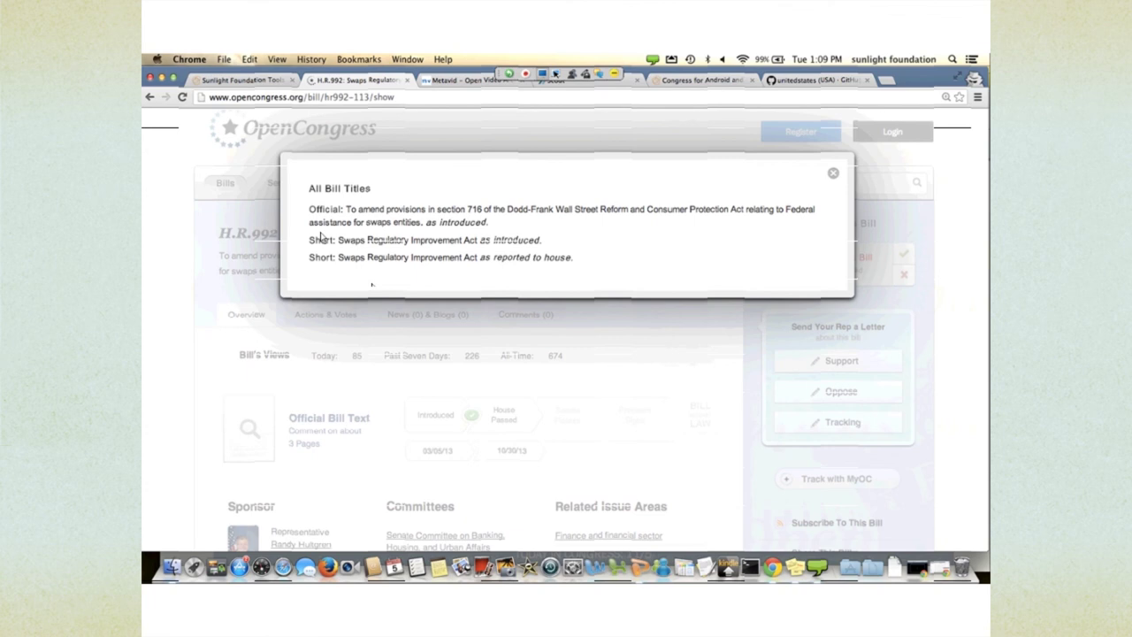
{"action": "left_click", "coordinate": [833, 173]}
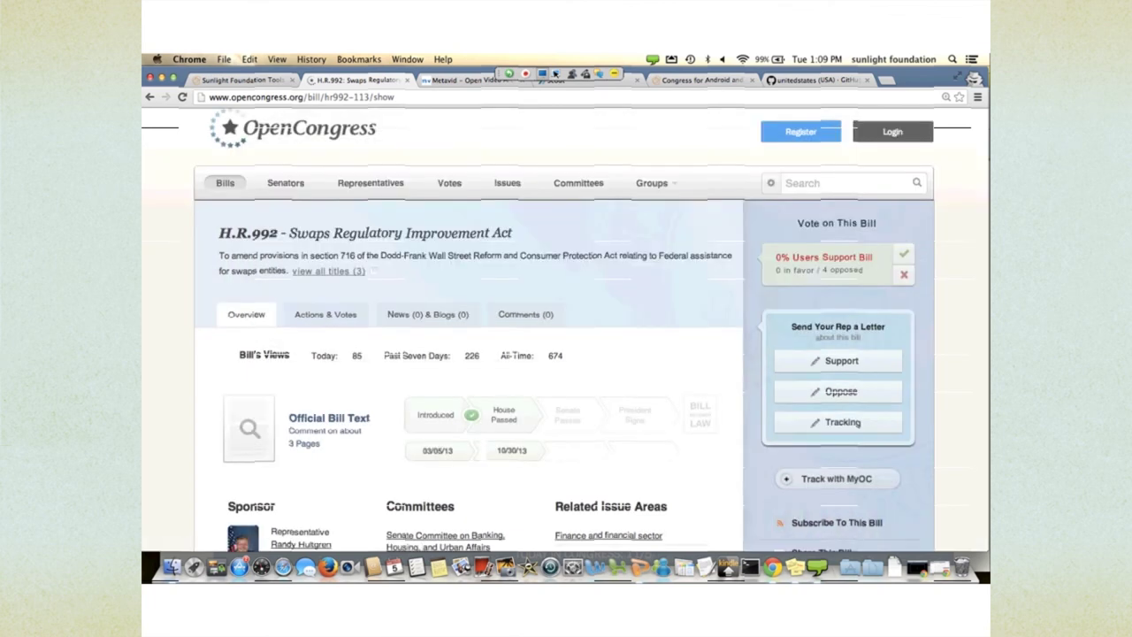
{"action": "scroll", "coordinate": [382, 299], "scroll_direction": "down", "scroll_amount": 3}
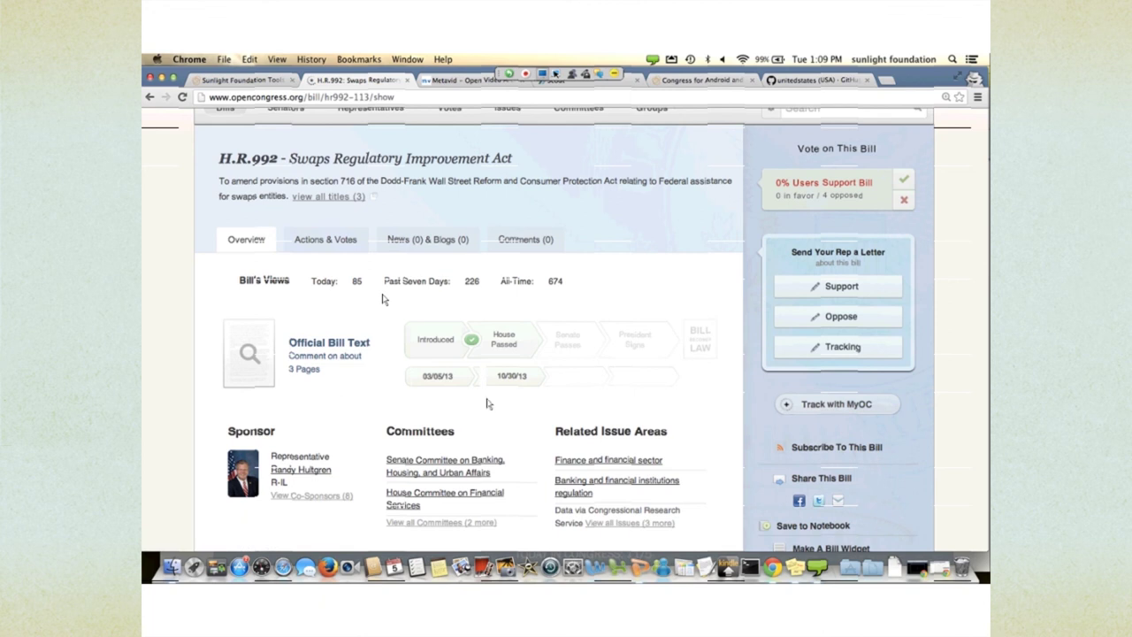
{"action": "scroll", "coordinate": [489, 403], "scroll_direction": "down", "scroll_amount": 2}
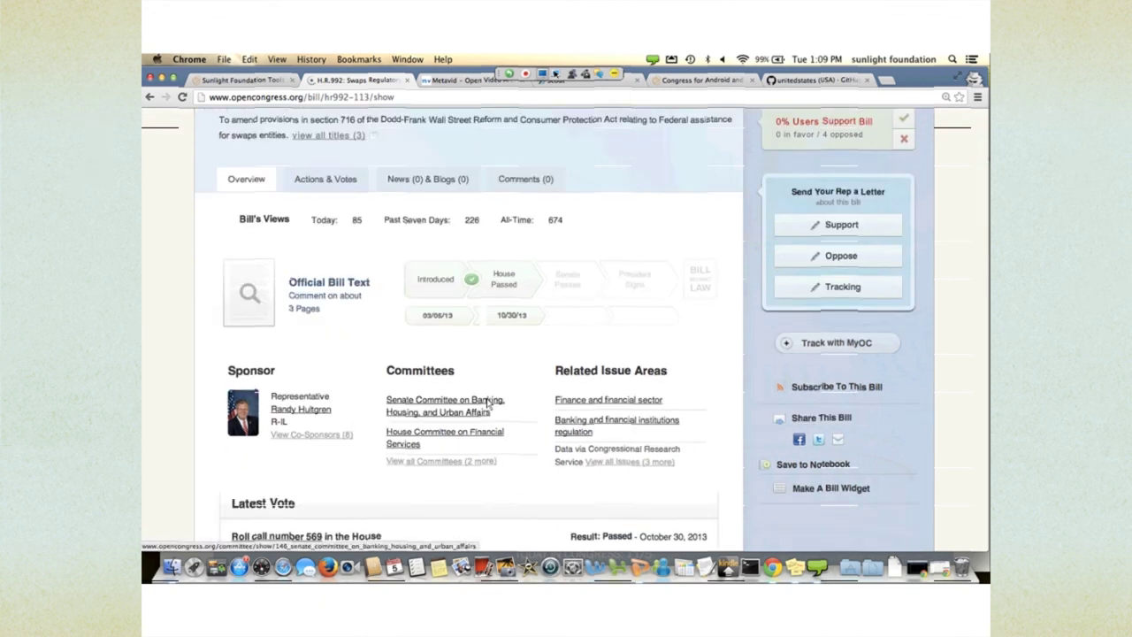
{"action": "scroll", "coordinate": [488, 403], "scroll_direction": "down", "scroll_amount": 1}
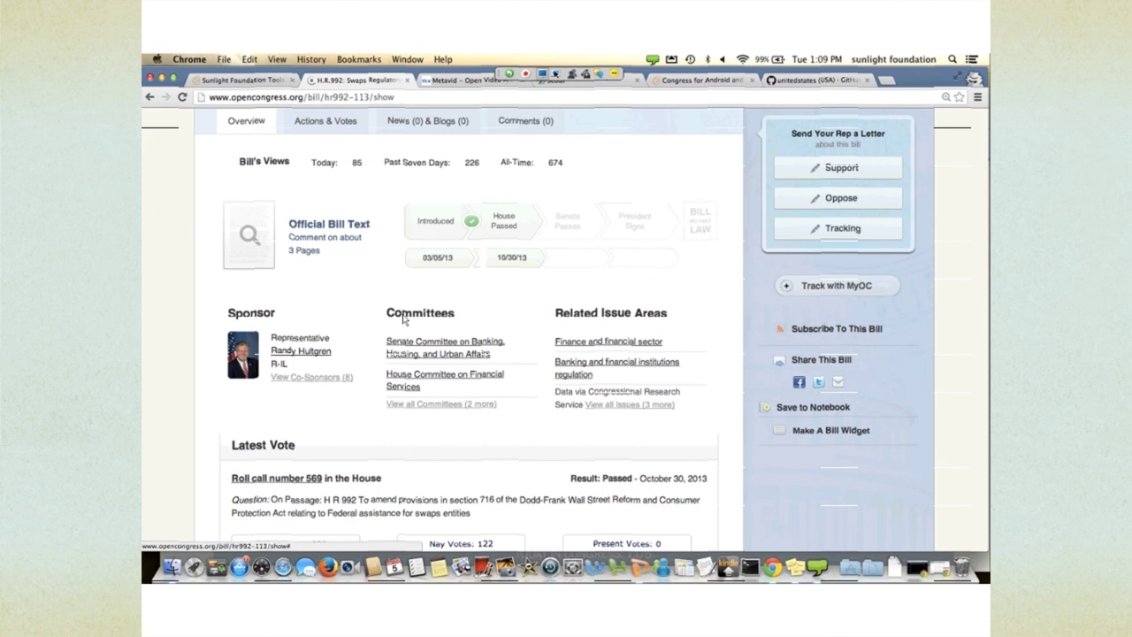
- Expand the bill's 8 co-sponsors, its 2 remaining committees and its 3 remaining issue areas
{"action": "left_click", "coordinate": [311, 377]}
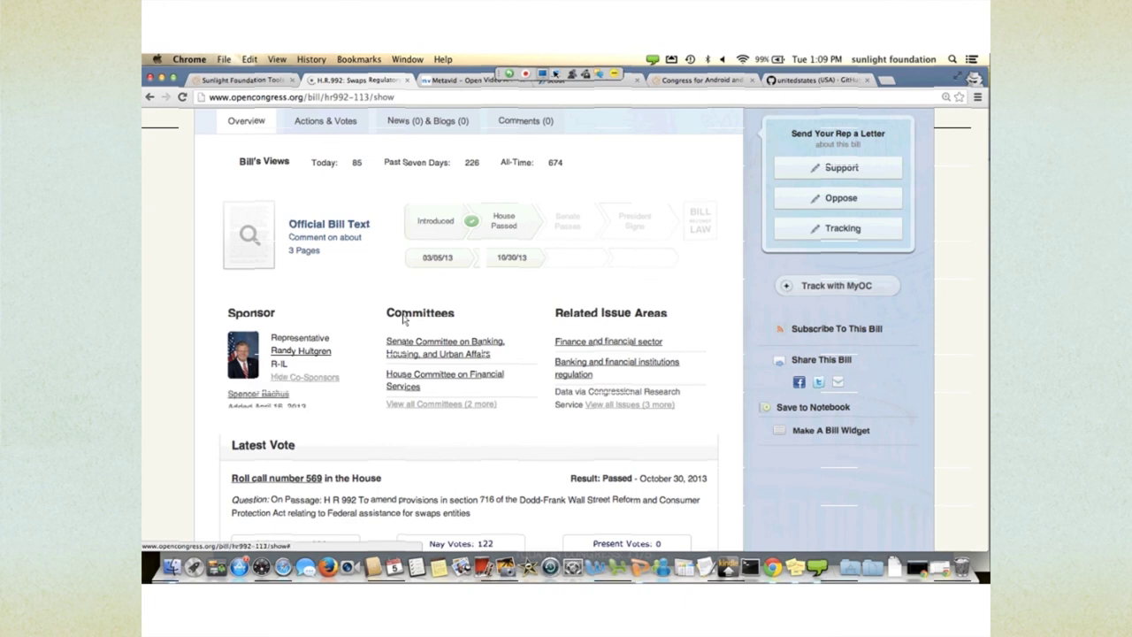
{"action": "scroll", "coordinate": [356, 272], "scroll_direction": "down", "scroll_amount": 2}
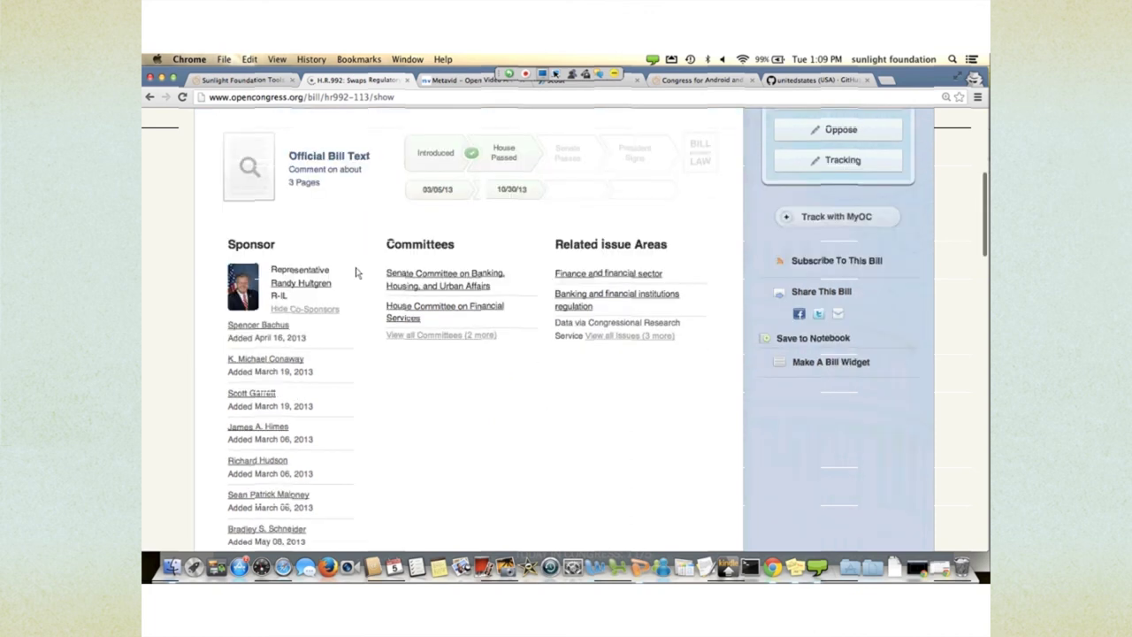
{"action": "scroll", "coordinate": [356, 272], "scroll_direction": "down", "scroll_amount": 2}
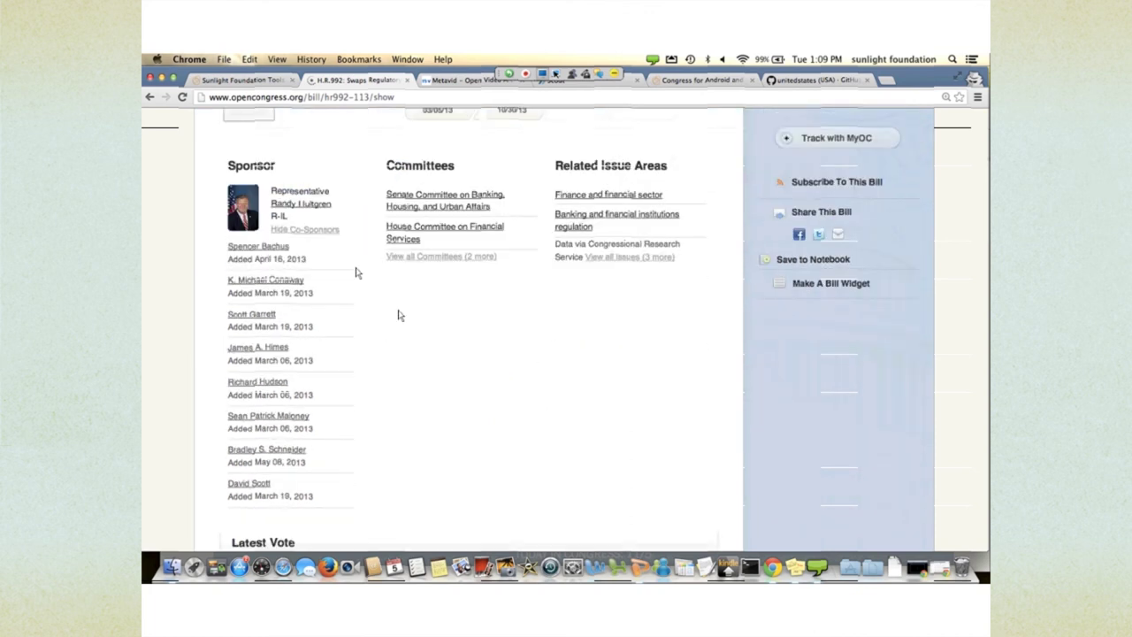
{"action": "left_click", "coordinate": [440, 256]}
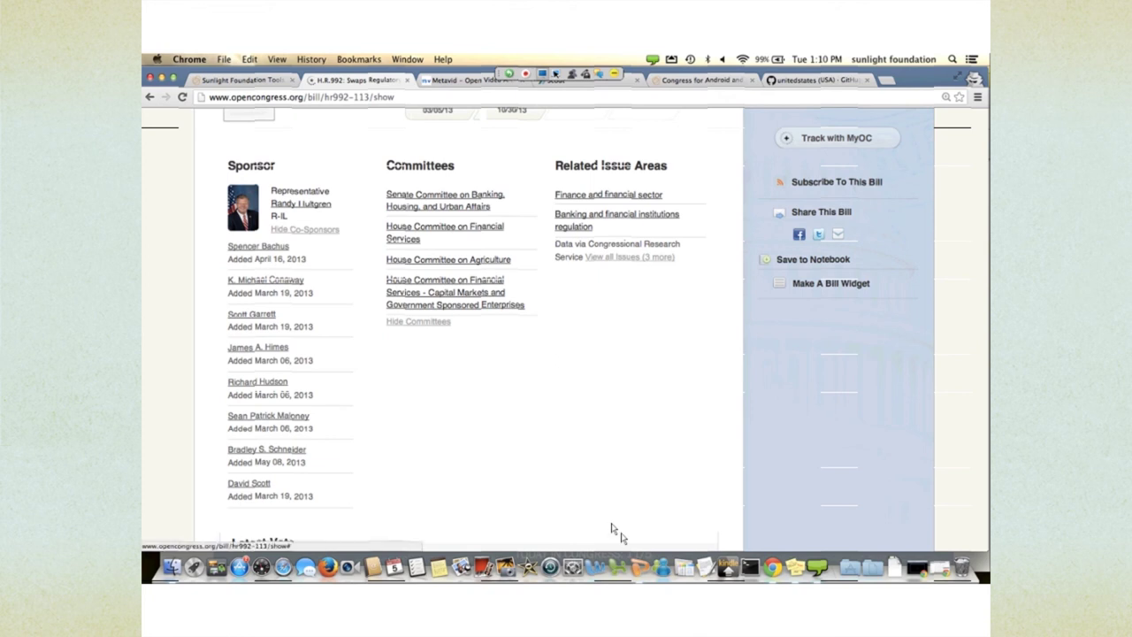
{"action": "key", "text": "Return"}
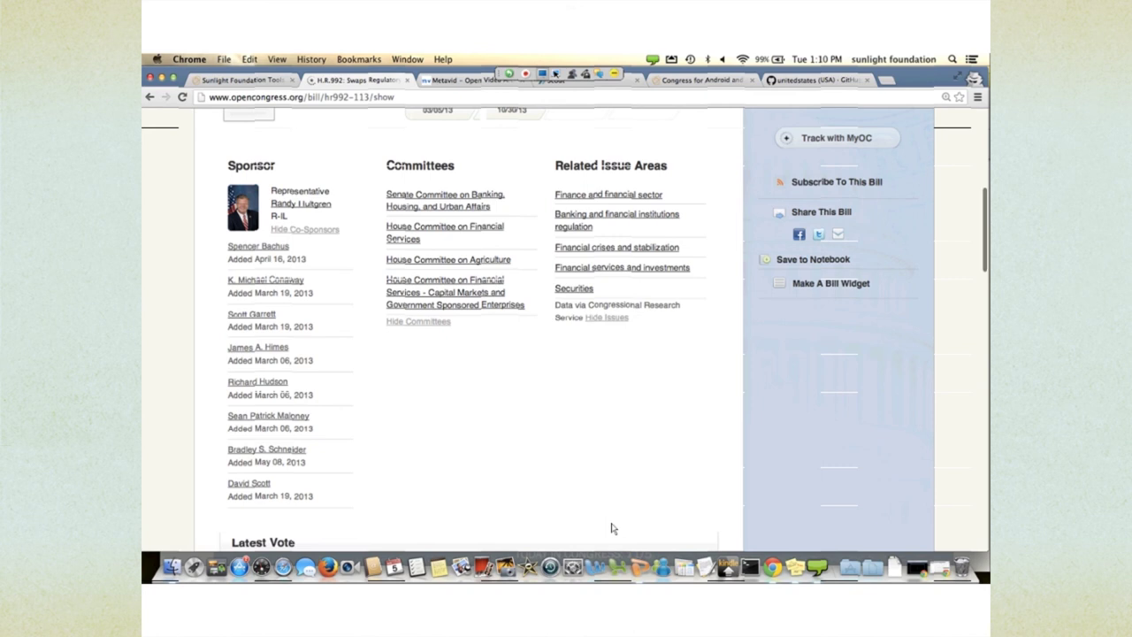
{"action": "scroll", "coordinate": [610, 528], "scroll_direction": "down", "scroll_amount": 5}
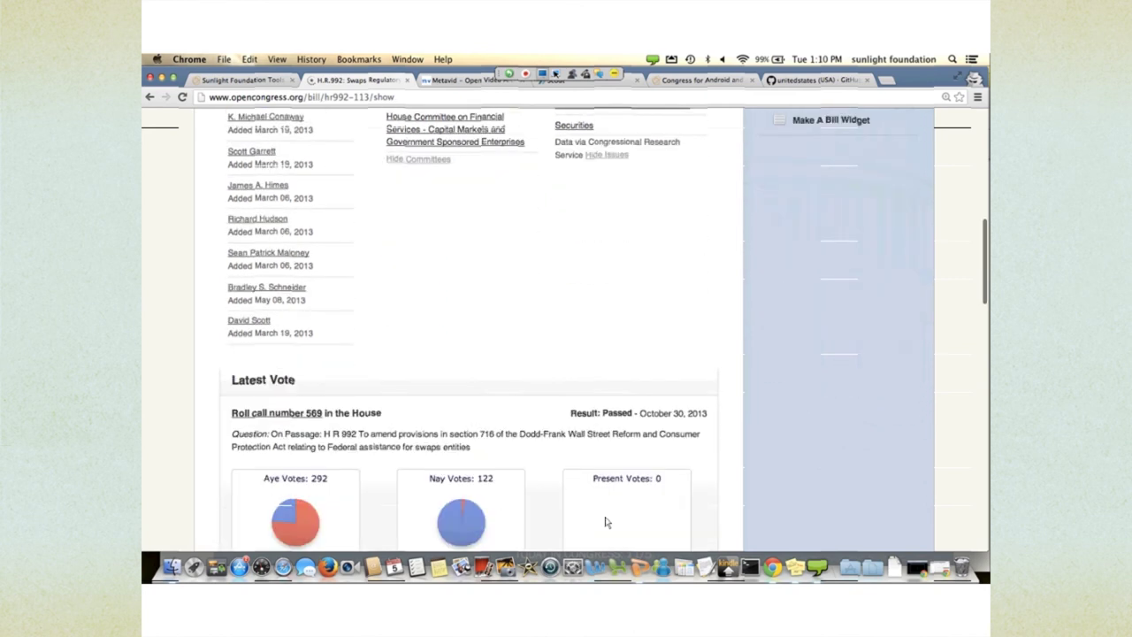
- Scroll past the roll call charts, organizations, sponsors and related bills, then back to the top
{"action": "scroll", "coordinate": [606, 523], "scroll_direction": "down", "scroll_amount": 3}
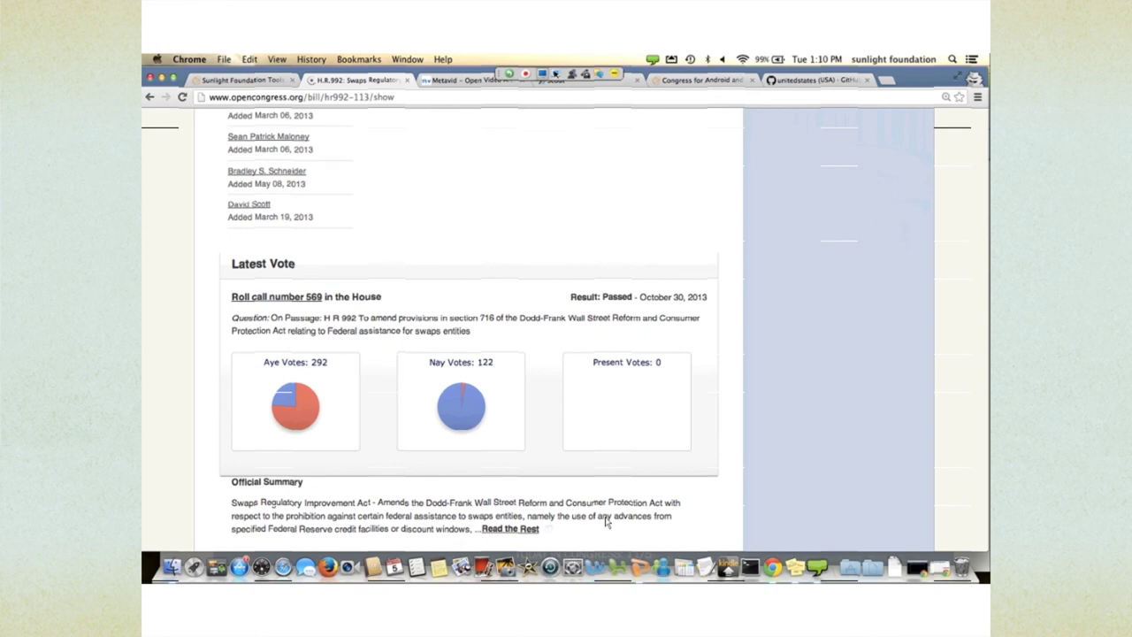
{"action": "scroll", "coordinate": [605, 523], "scroll_direction": "down", "scroll_amount": 2}
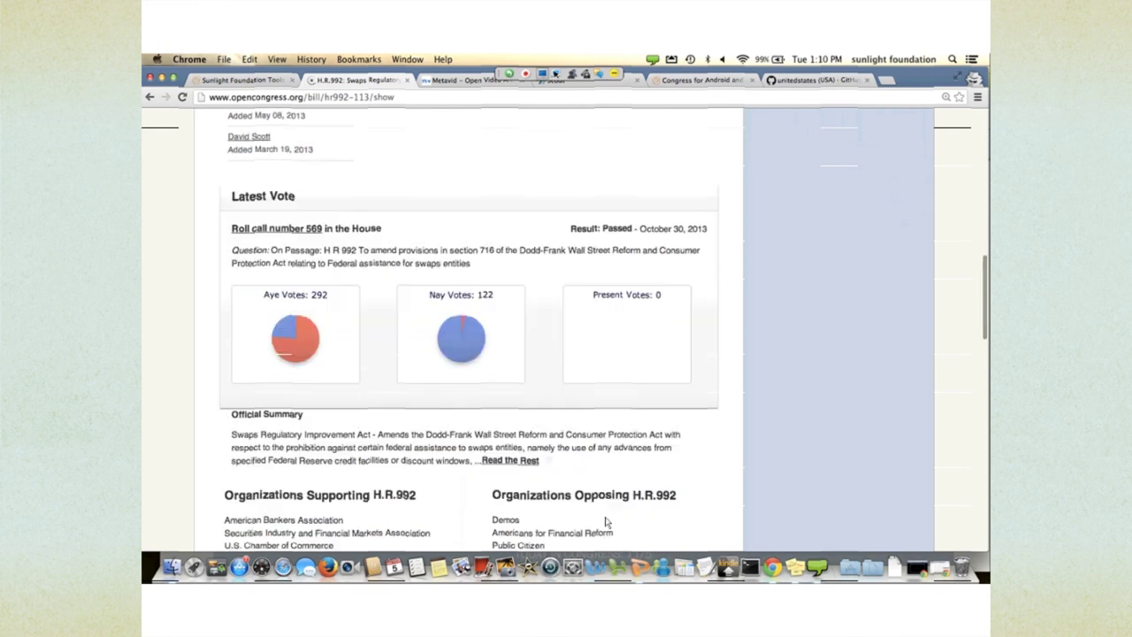
{"action": "scroll", "coordinate": [605, 523], "scroll_direction": "down", "scroll_amount": 3}
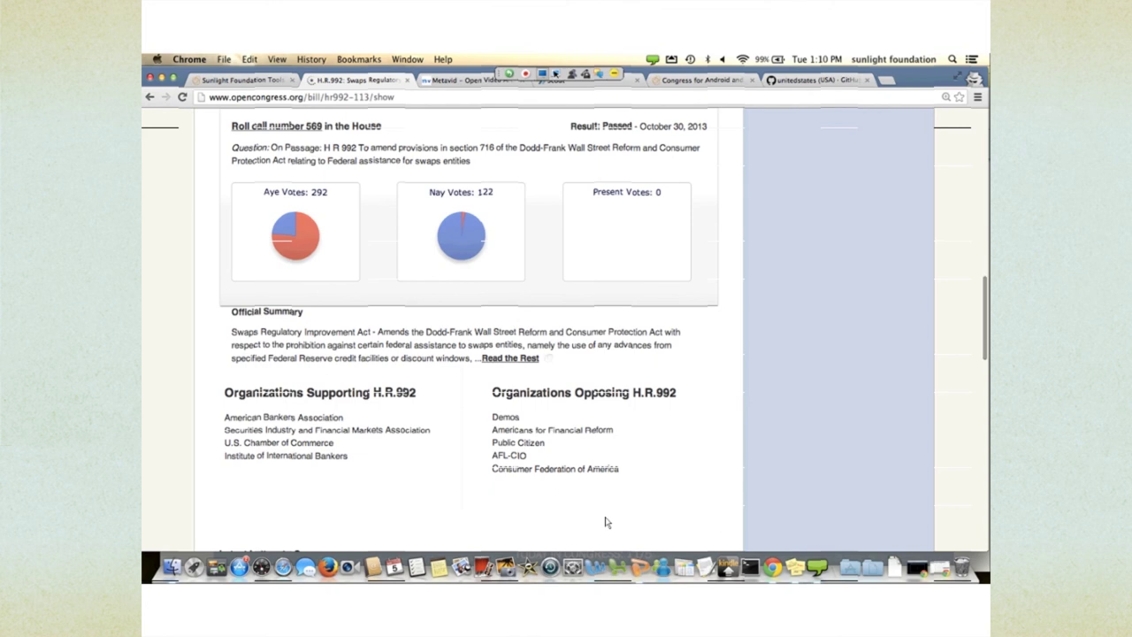
{"action": "scroll", "coordinate": [395, 311], "scroll_direction": "down", "scroll_amount": 3}
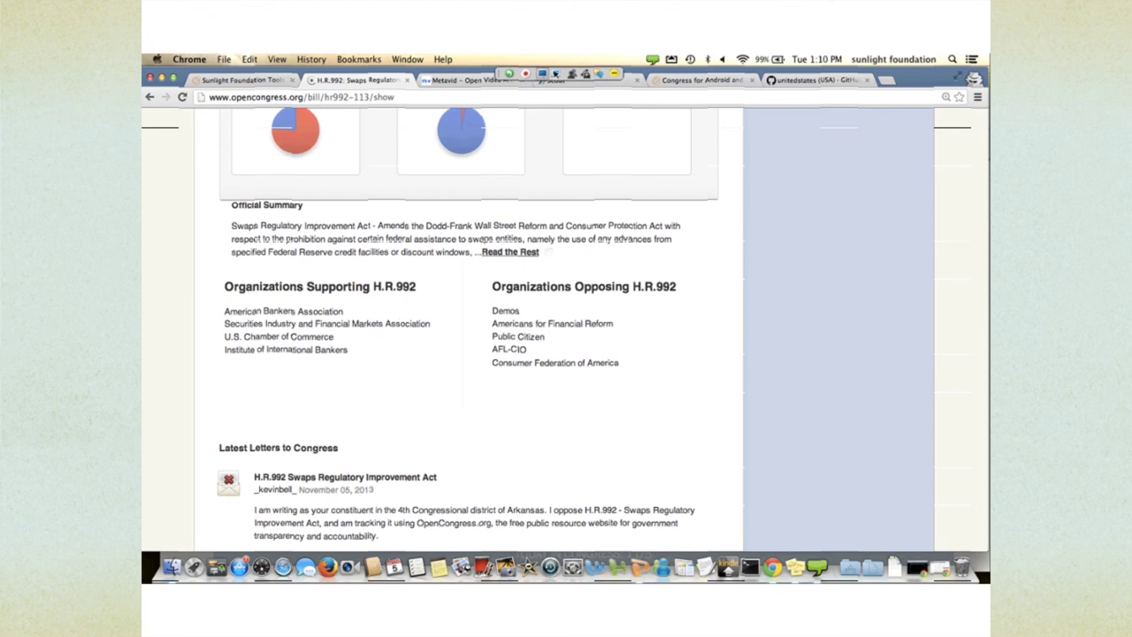
{"action": "scroll", "coordinate": [633, 550], "scroll_direction": "down", "scroll_amount": 4}
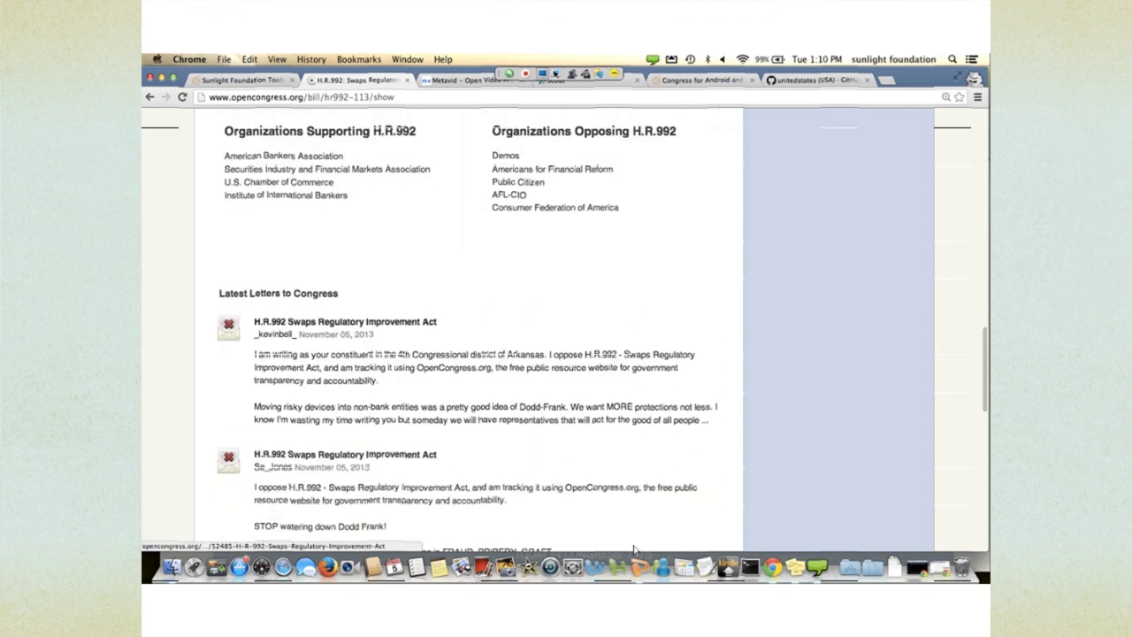
{"action": "scroll", "coordinate": [633, 550], "scroll_direction": "down", "scroll_amount": 2}
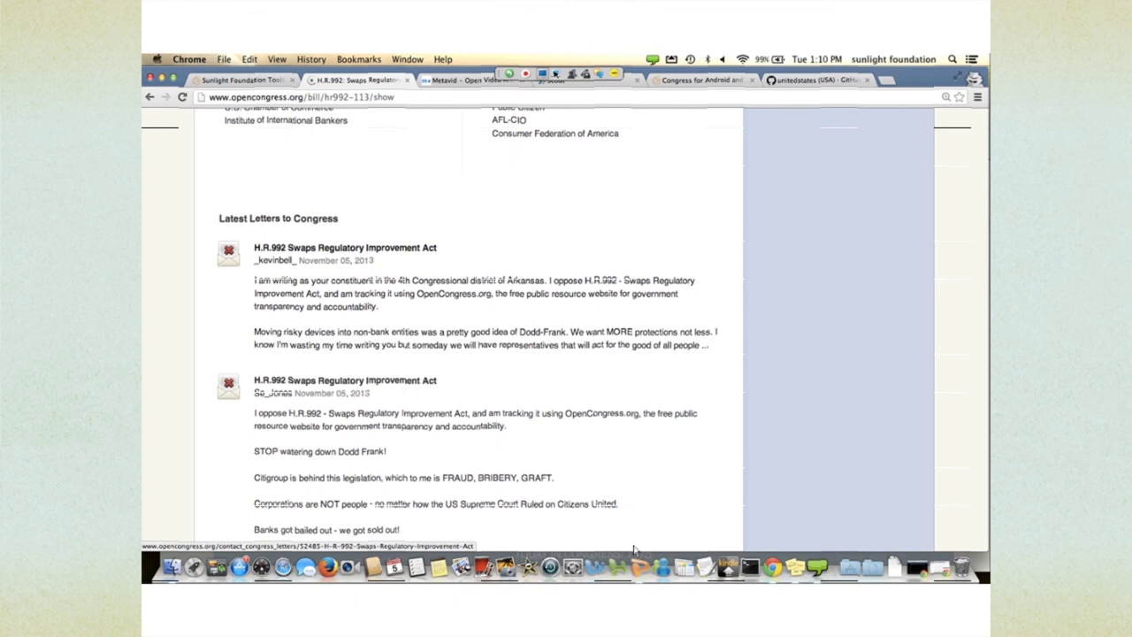
{"action": "scroll", "coordinate": [634, 550], "scroll_direction": "down", "scroll_amount": 8}
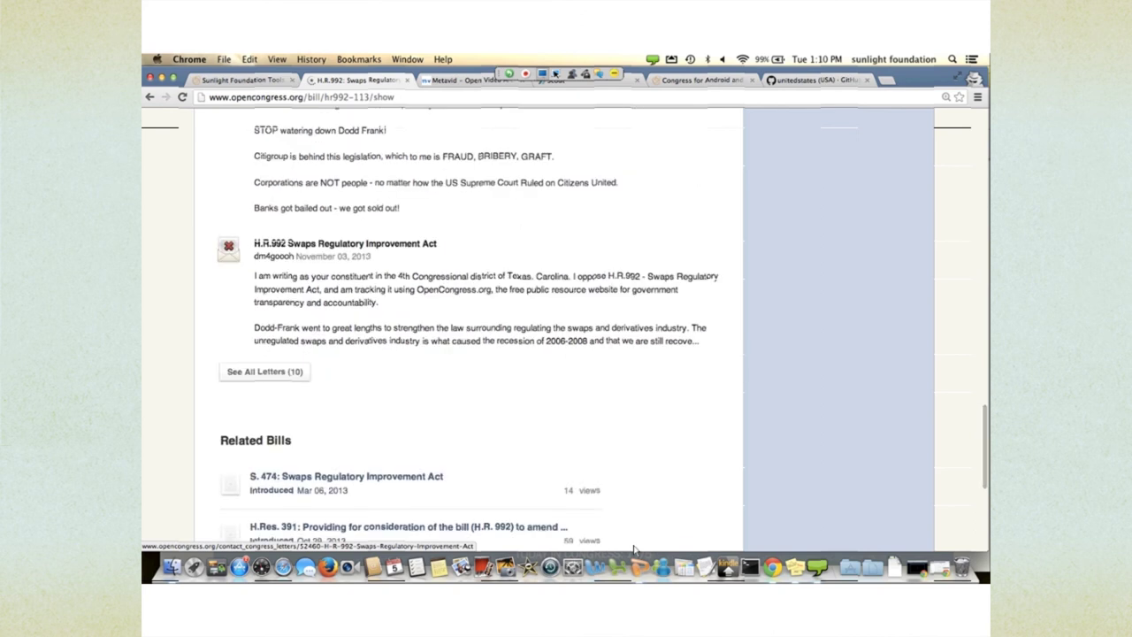
{"action": "scroll", "coordinate": [633, 550], "scroll_direction": "down", "scroll_amount": 3}
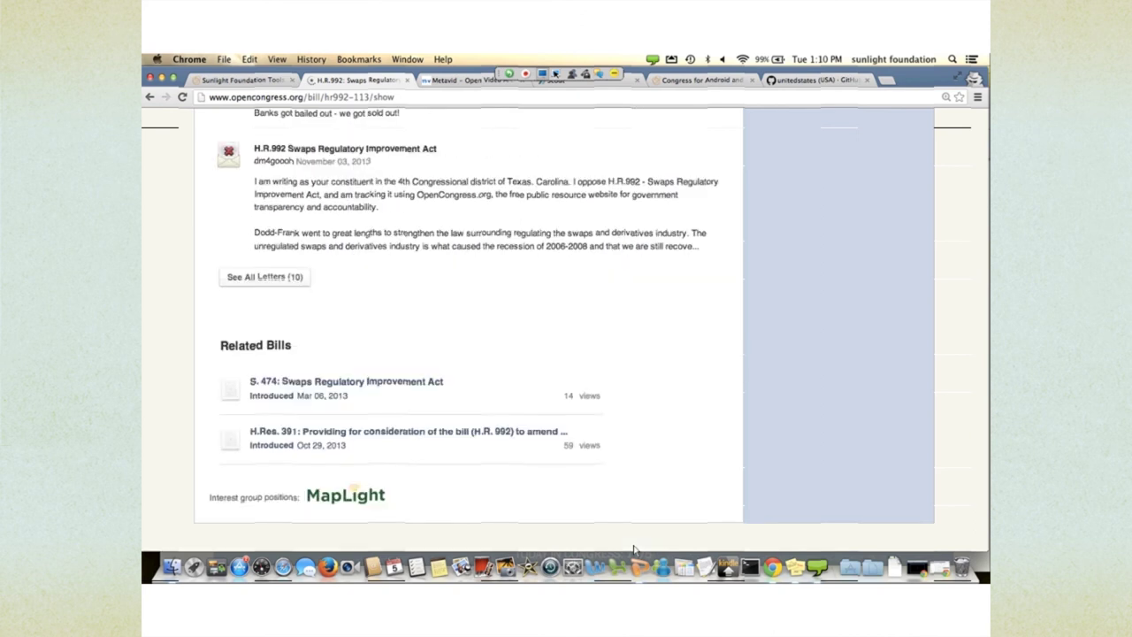
{"action": "scroll", "coordinate": [633, 550], "scroll_direction": "up", "scroll_amount": 6}
{"action": "scroll", "coordinate": [633, 550], "scroll_direction": "up", "scroll_amount": 12}
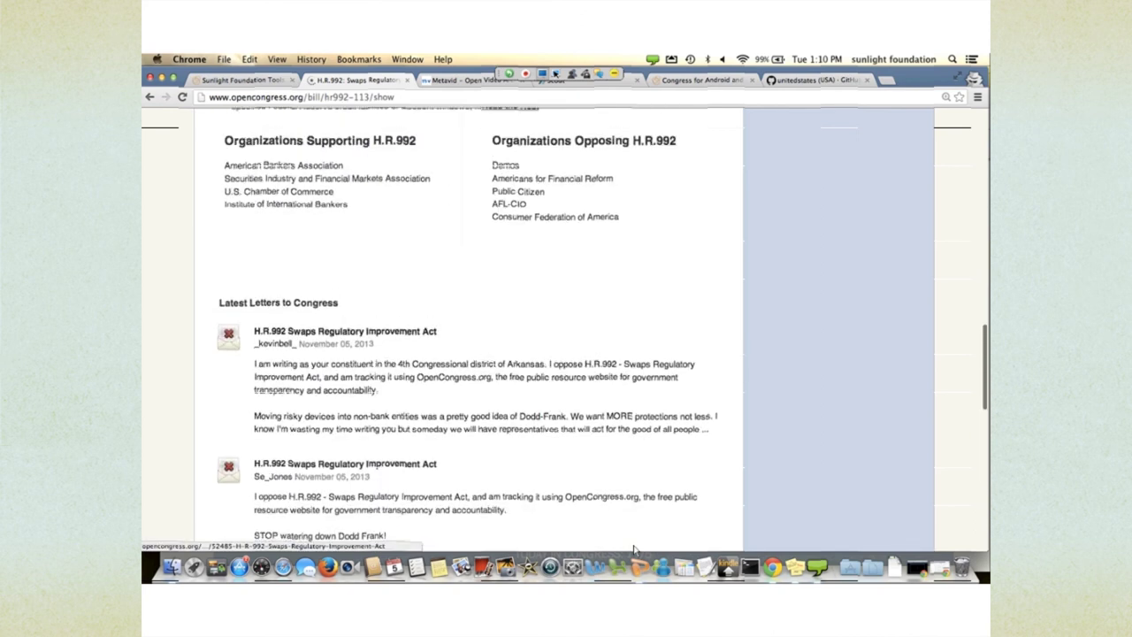
{"action": "scroll", "coordinate": [634, 550], "scroll_direction": "up", "scroll_amount": 1}
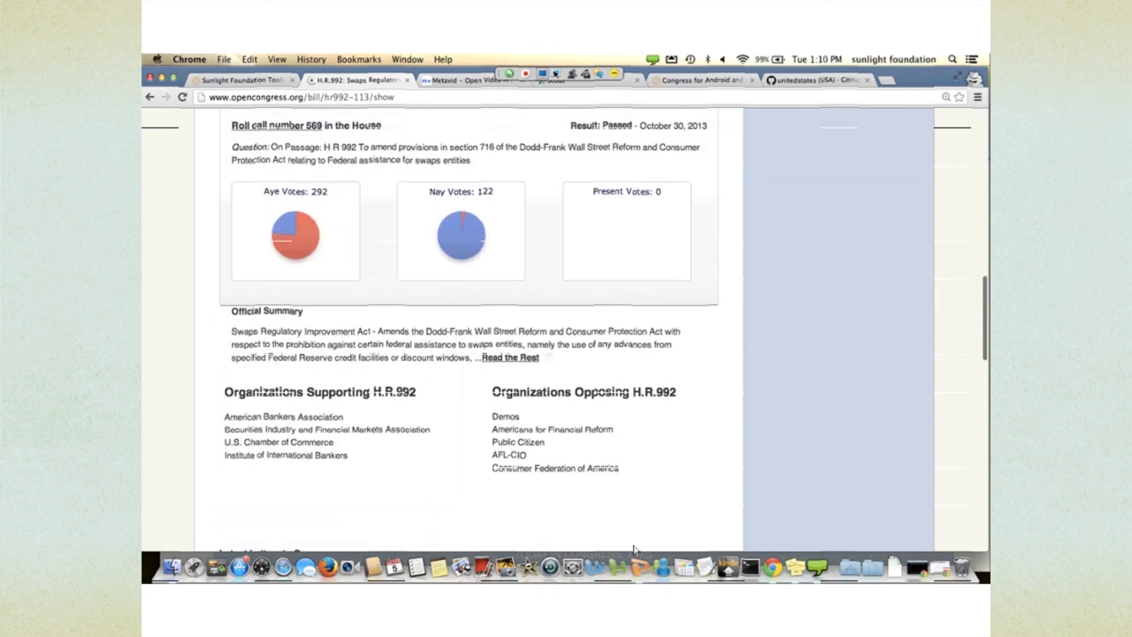
{"action": "scroll", "coordinate": [633, 550], "scroll_direction": "up", "scroll_amount": 15}
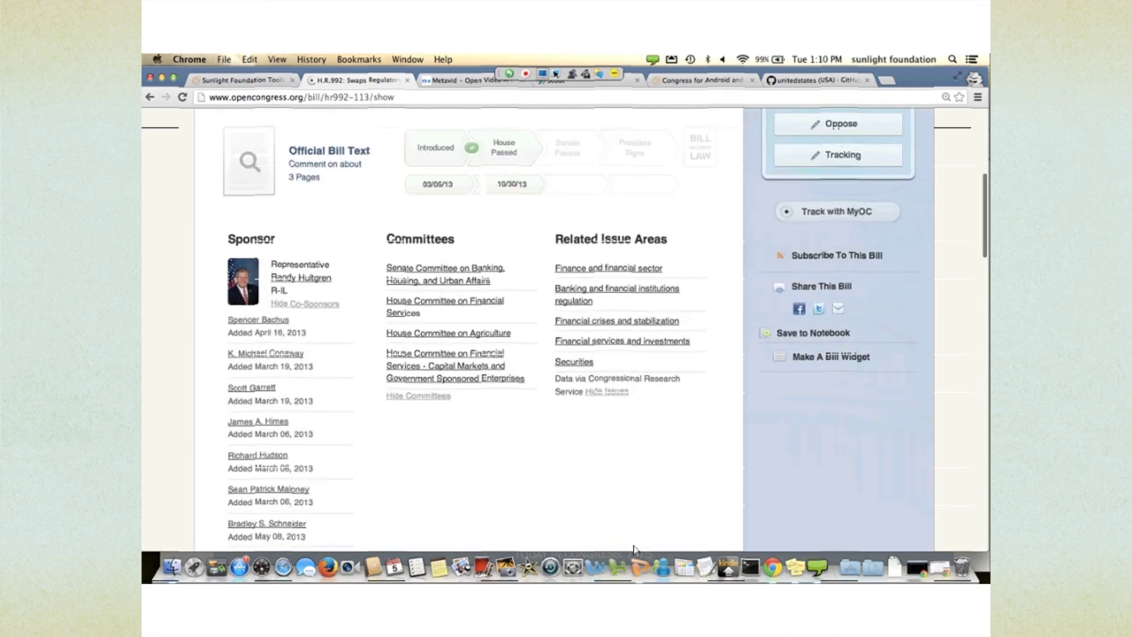
{"action": "scroll", "coordinate": [633, 550], "scroll_direction": "up", "scroll_amount": 6}
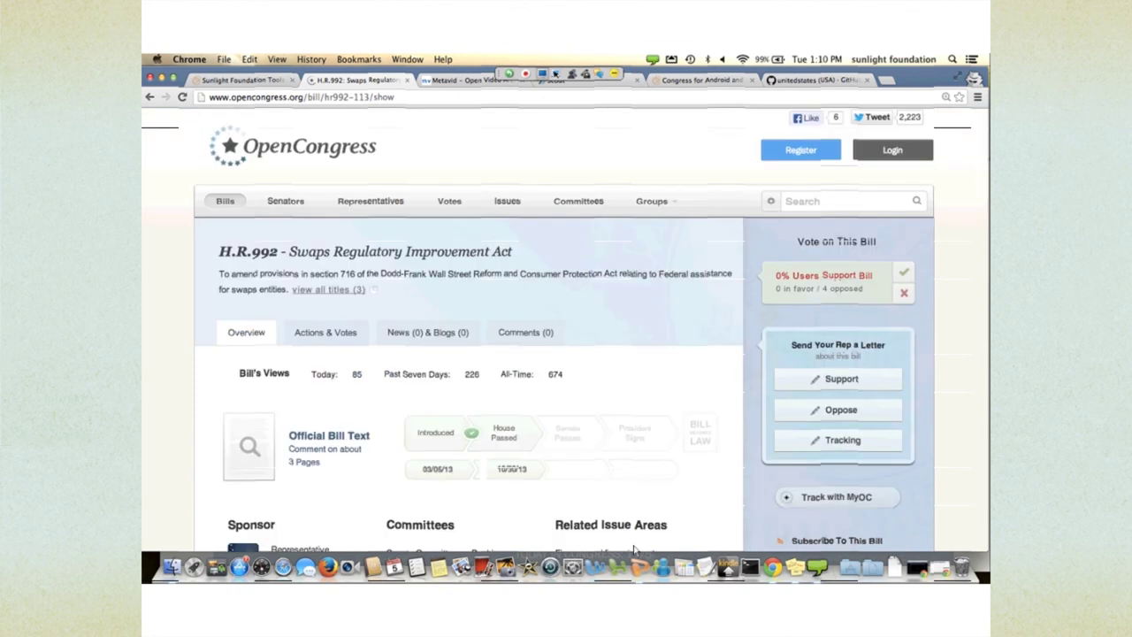
{"action": "scroll", "coordinate": [633, 550], "scroll_direction": "down", "scroll_amount": 2}
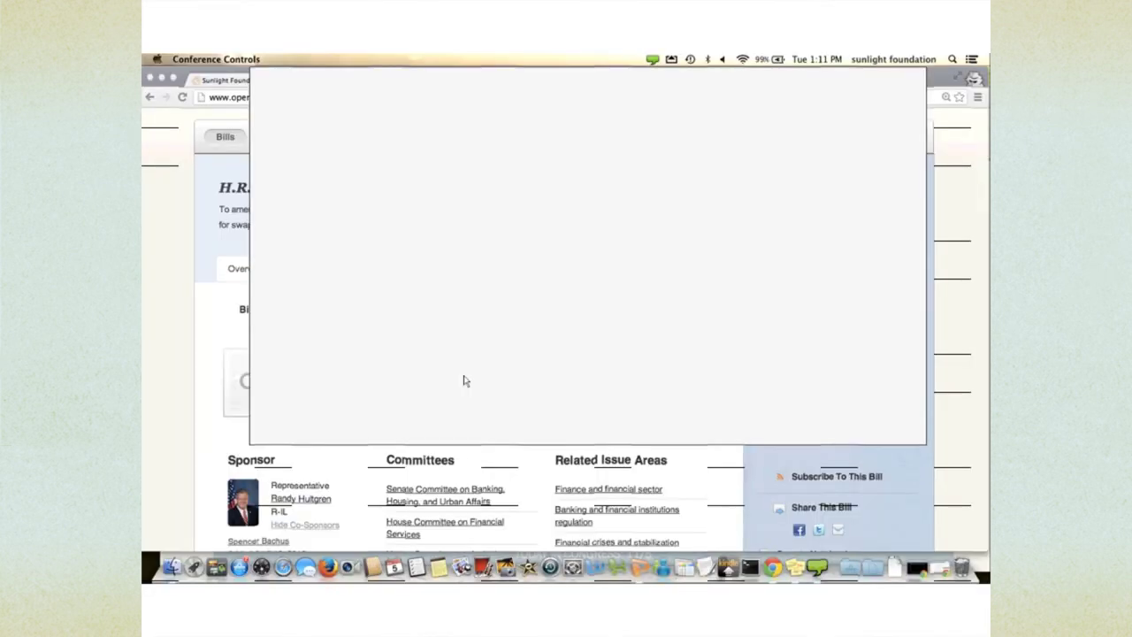
{"action": "scroll", "coordinate": [464, 380], "scroll_direction": "down", "scroll_amount": 2}
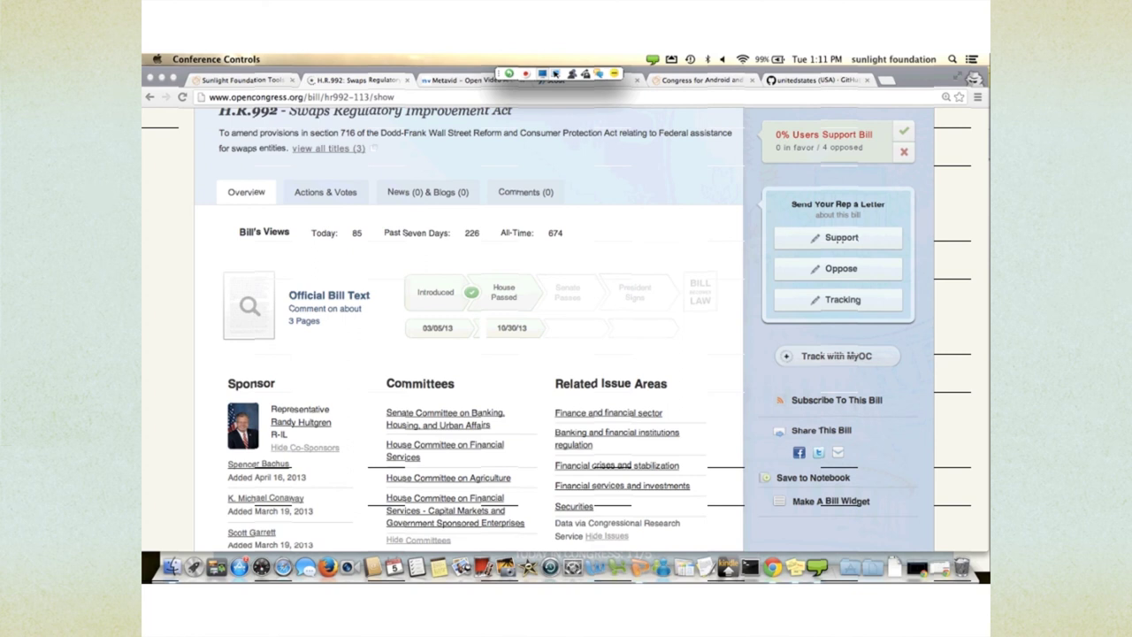
{"action": "scroll", "coordinate": [469, 353], "scroll_direction": "up", "scroll_amount": 3}
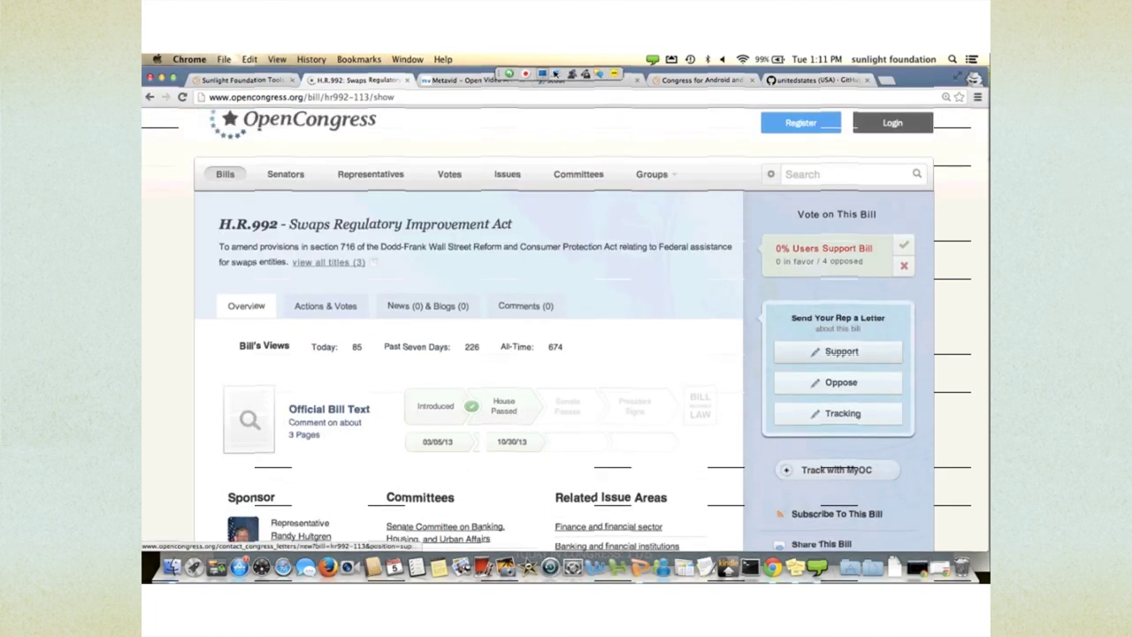
- Begin a letter supporting H.R.992, look over the form, then switch to the other OpenCongress window
{"action": "left_click", "coordinate": [841, 351]}
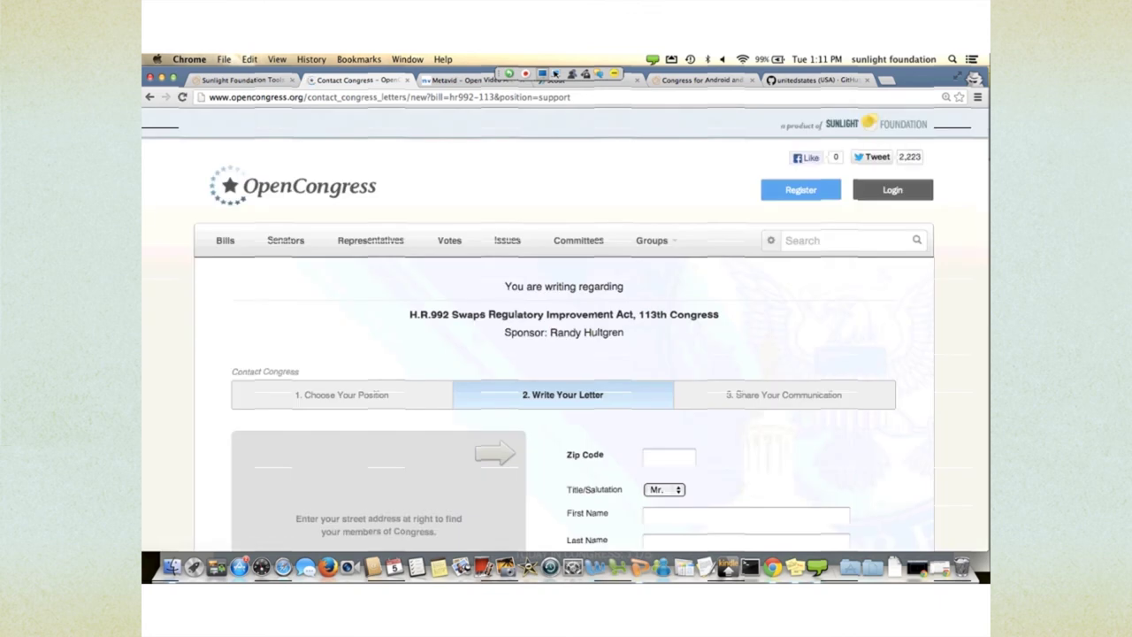
{"action": "scroll", "coordinate": [566, 354], "scroll_direction": "down", "scroll_amount": 5}
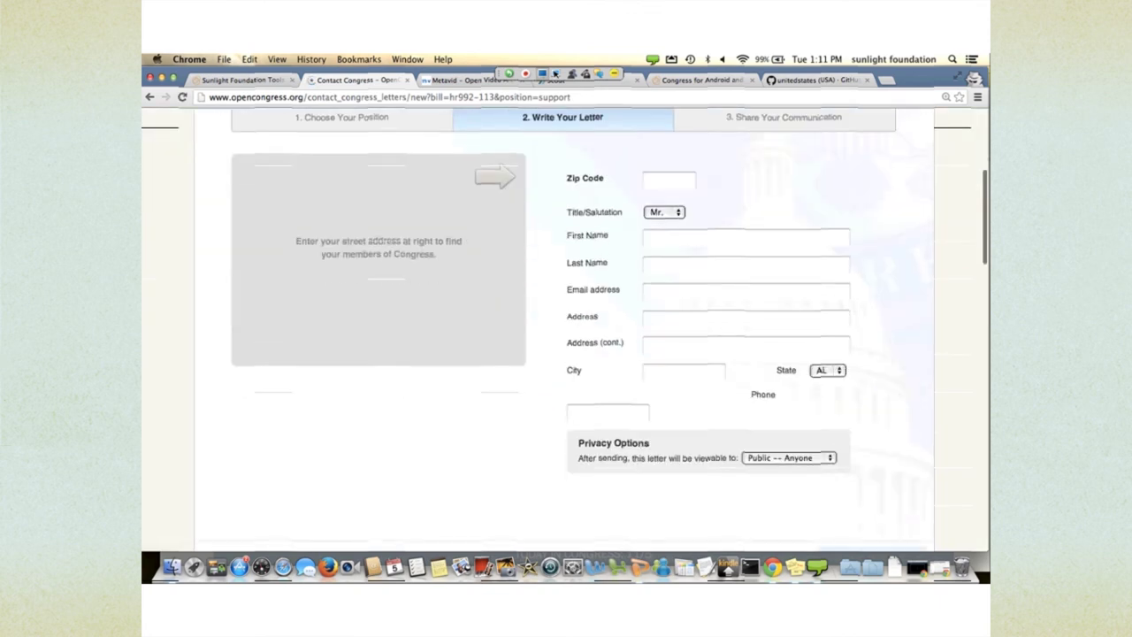
{"action": "scroll", "coordinate": [566, 354], "scroll_direction": "up", "scroll_amount": 3}
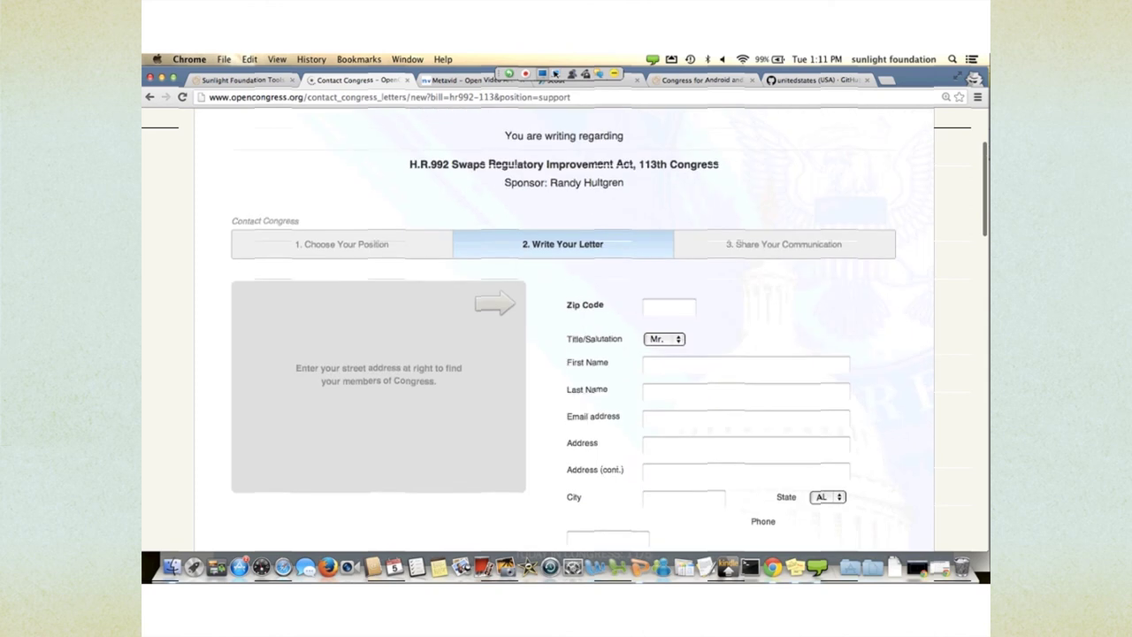
{"action": "scroll", "coordinate": [474, 391], "scroll_direction": "up", "scroll_amount": 4}
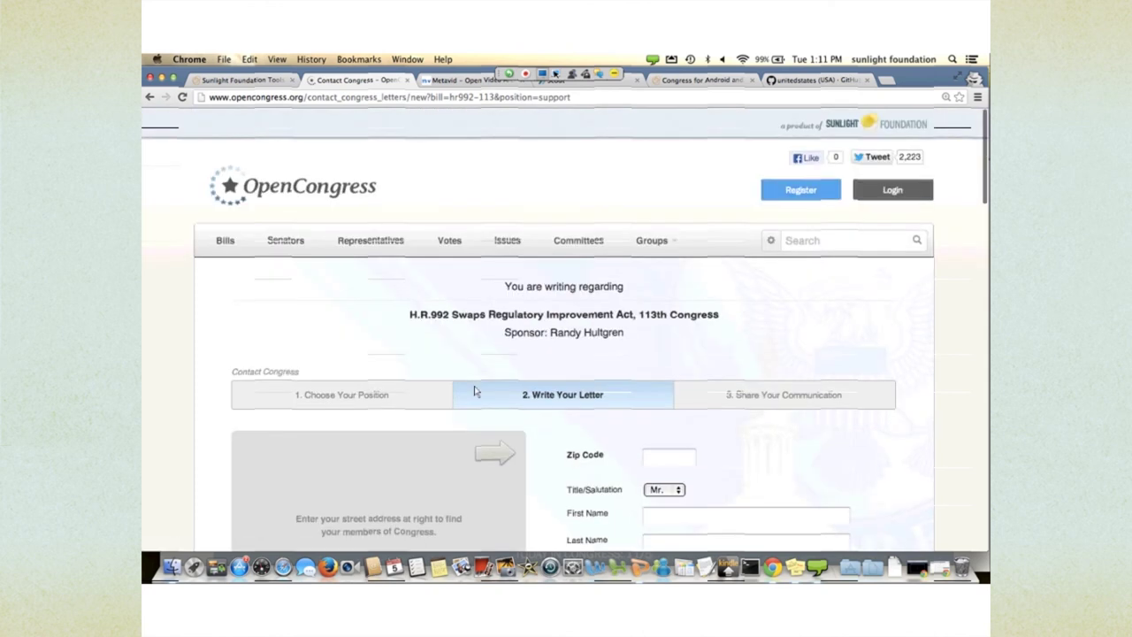
{"action": "scroll", "coordinate": [474, 391], "scroll_direction": "down", "scroll_amount": 2}
{"action": "scroll", "coordinate": [419, 333], "scroll_direction": "down", "scroll_amount": 2}
{"action": "scroll", "coordinate": [414, 329], "scroll_direction": "up", "scroll_amount": 2}
{"action": "scroll", "coordinate": [409, 325], "scroll_direction": "up", "scroll_amount": 1}
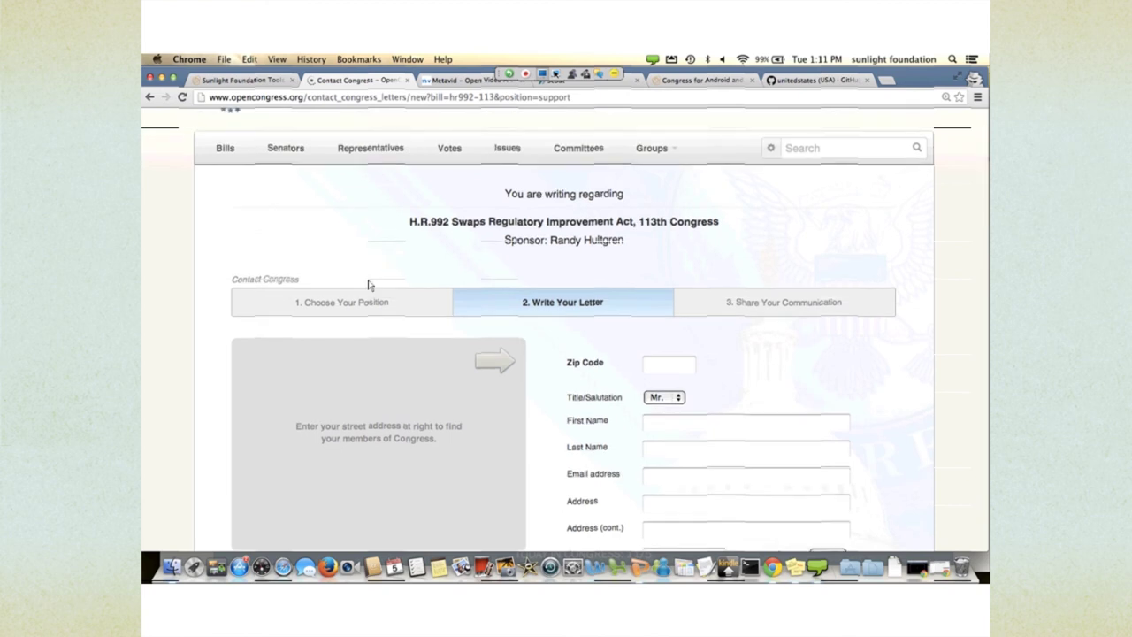
{"action": "key", "text": "super+grave"}
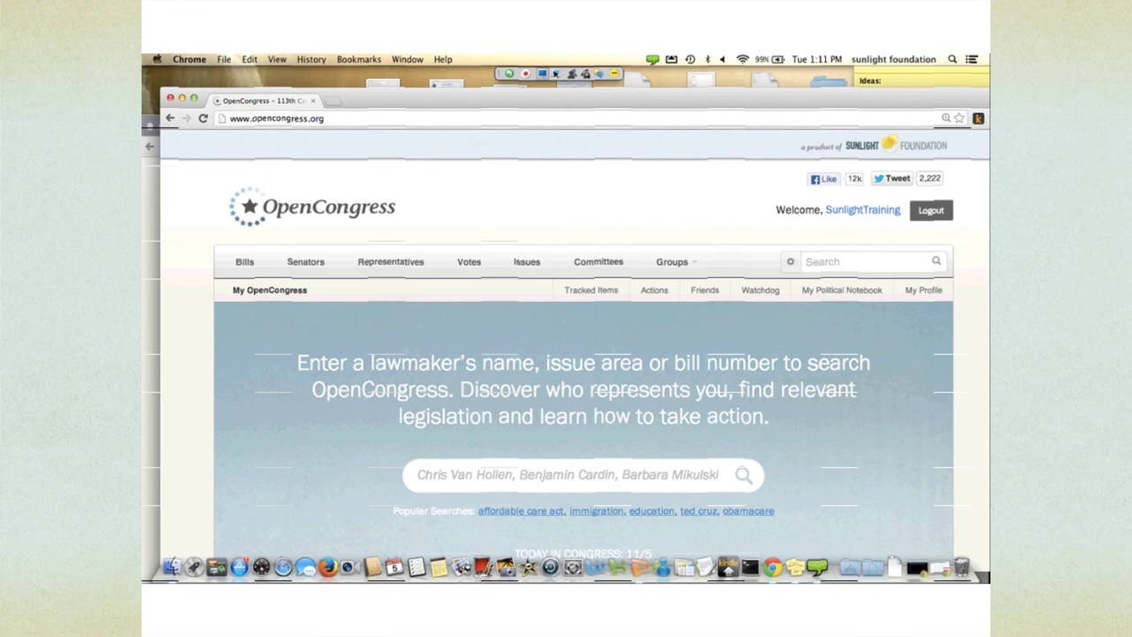
- Search the site for 'hr 995', then correct the query to 'hr 992'
{"action": "left_click", "coordinate": [849, 260]}
{"action": "type", "text": "hr"}
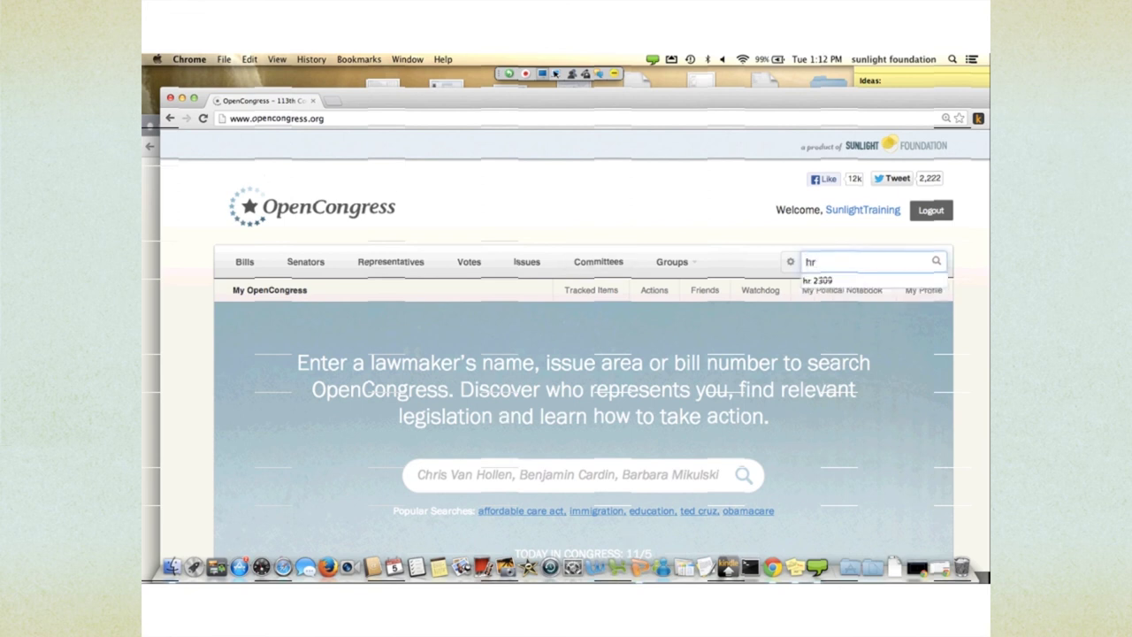
{"action": "type", "text": " 995"}
{"action": "key", "text": "Return"}
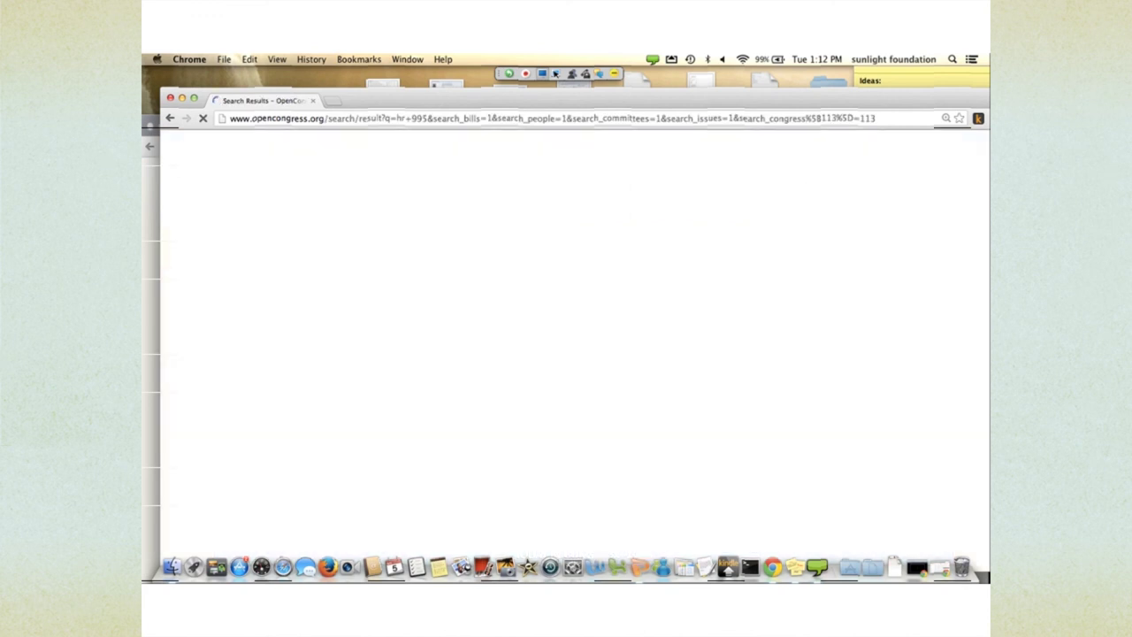
{"action": "scroll", "coordinate": [475, 392], "scroll_direction": "down", "scroll_amount": 2}
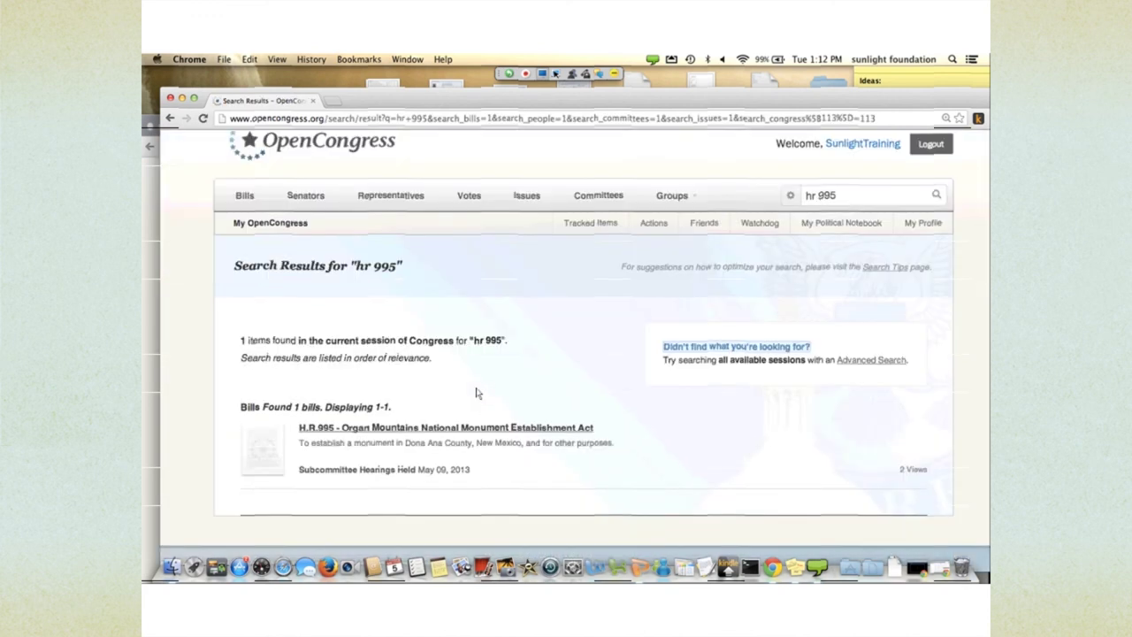
{"action": "left_click", "coordinate": [849, 195]}
{"action": "key", "text": "BackSpace"}
{"action": "type", "text": "2"}
{"action": "key", "text": "Return"}
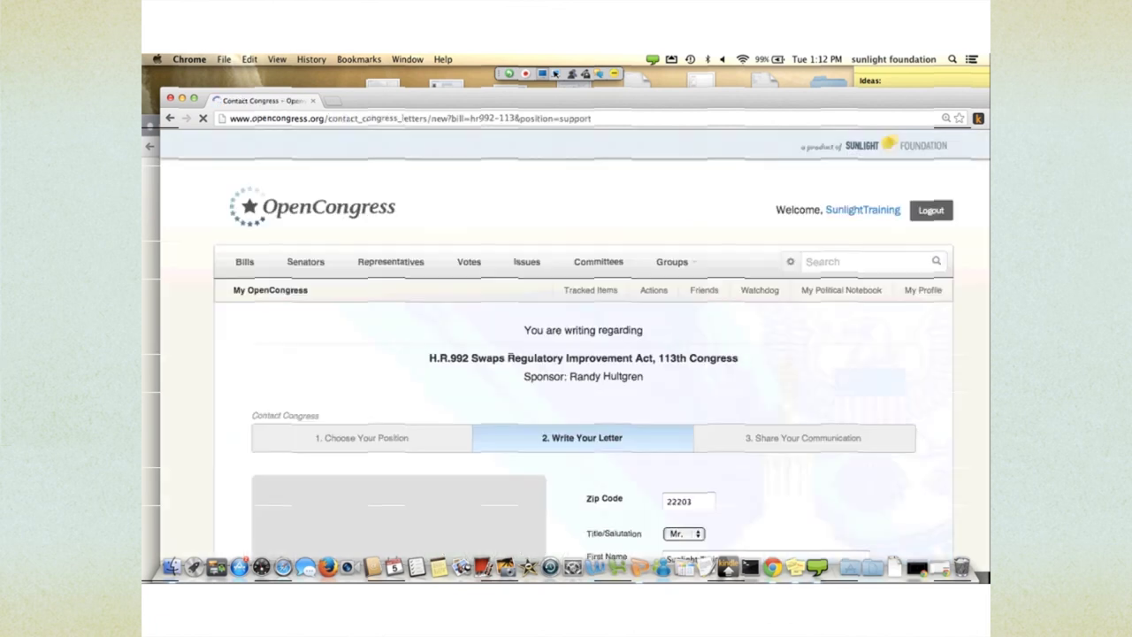
- Scroll past the three recipients and the sender fields down to the Message Builder
{"action": "scroll", "coordinate": [566, 336], "scroll_direction": "down", "scroll_amount": 4}
{"action": "scroll", "coordinate": [566, 336], "scroll_direction": "down", "scroll_amount": 1}
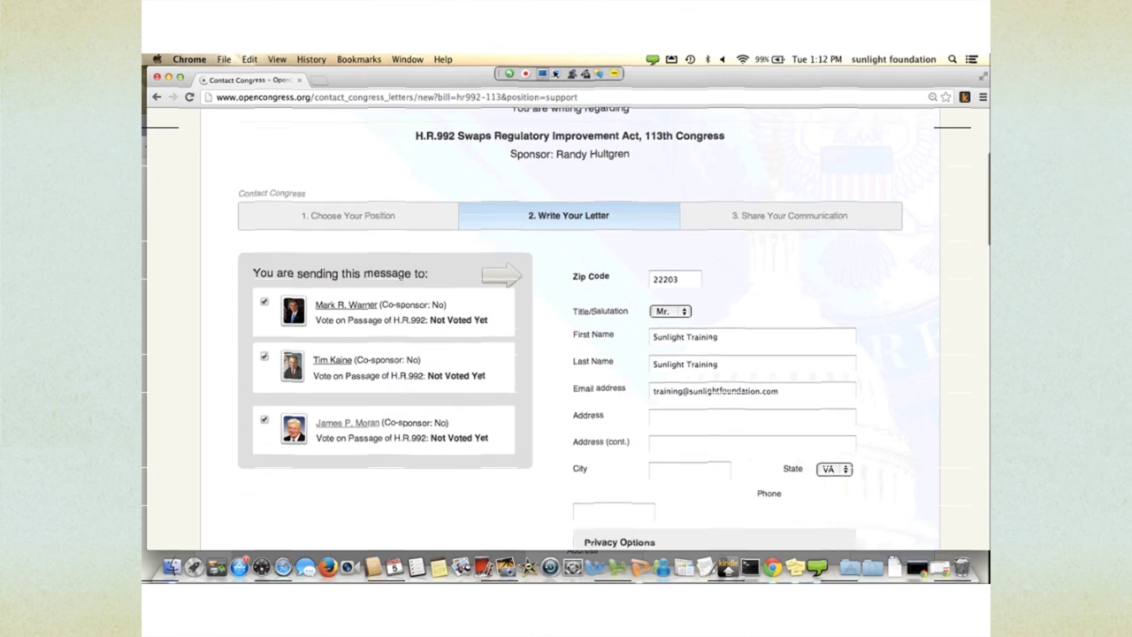
{"action": "scroll", "coordinate": [458, 372], "scroll_direction": "down", "scroll_amount": 2}
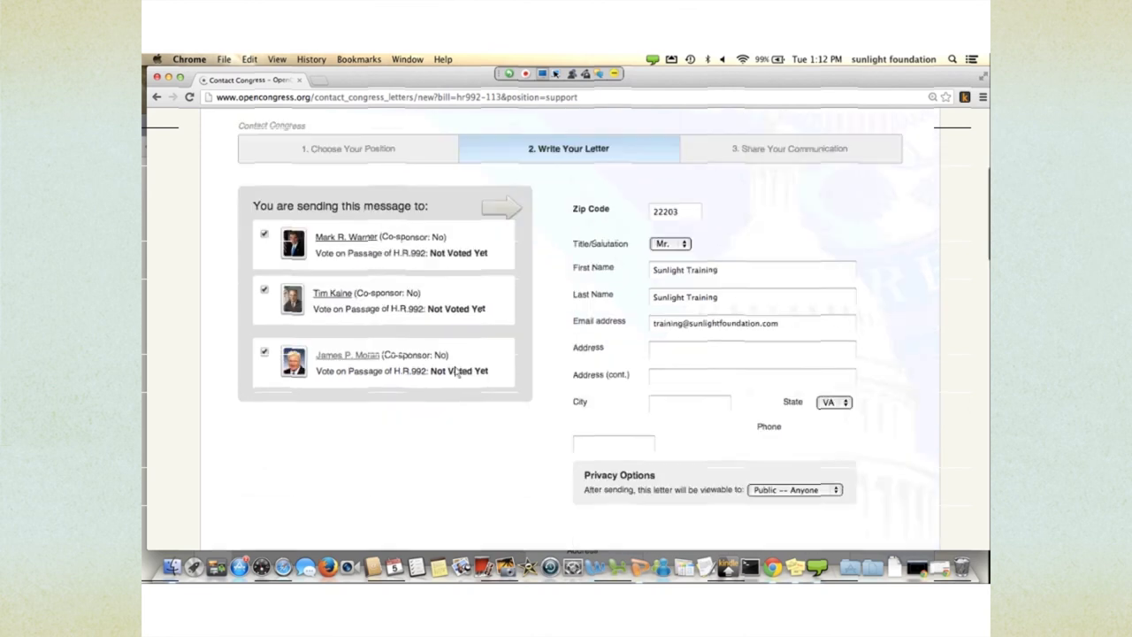
{"action": "scroll", "coordinate": [458, 372], "scroll_direction": "down", "scroll_amount": 5}
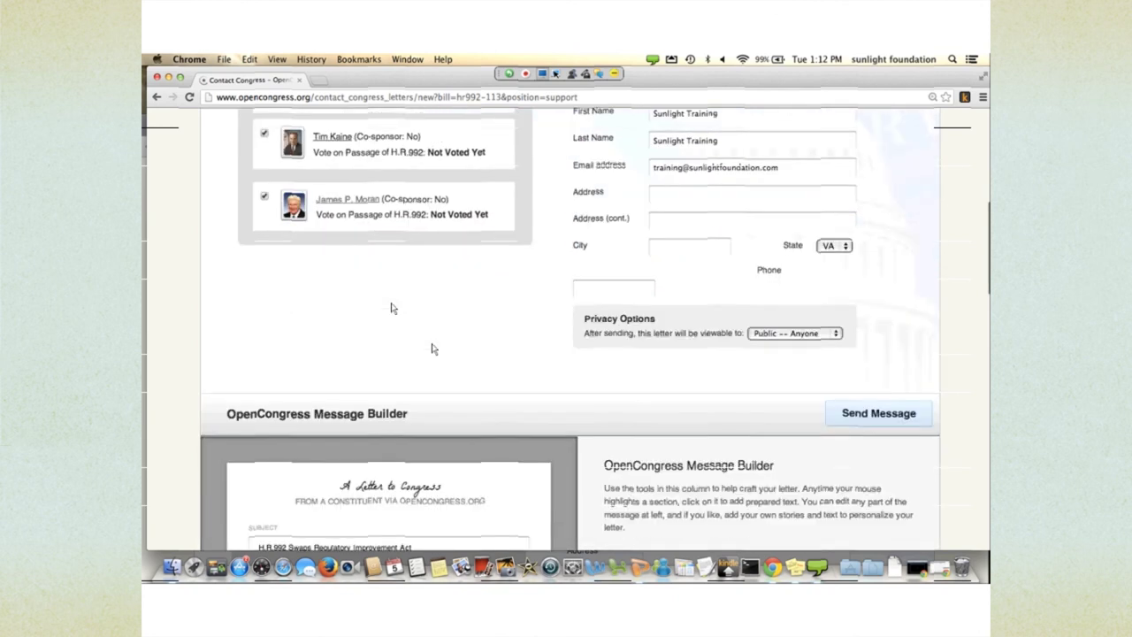
{"action": "scroll", "coordinate": [442, 358], "scroll_direction": "up", "scroll_amount": 2}
{"action": "scroll", "coordinate": [449, 366], "scroll_direction": "down", "scroll_amount": 1}
{"action": "scroll", "coordinate": [450, 367], "scroll_direction": "up", "scroll_amount": 9}
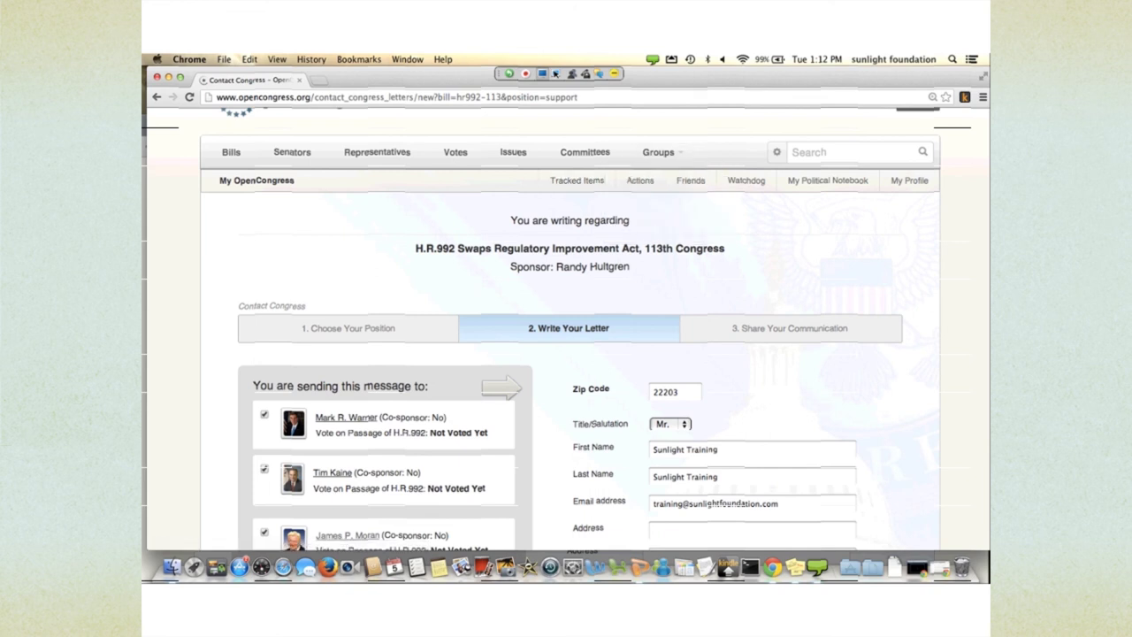
{"action": "scroll", "coordinate": [428, 345], "scroll_direction": "down", "scroll_amount": 8}
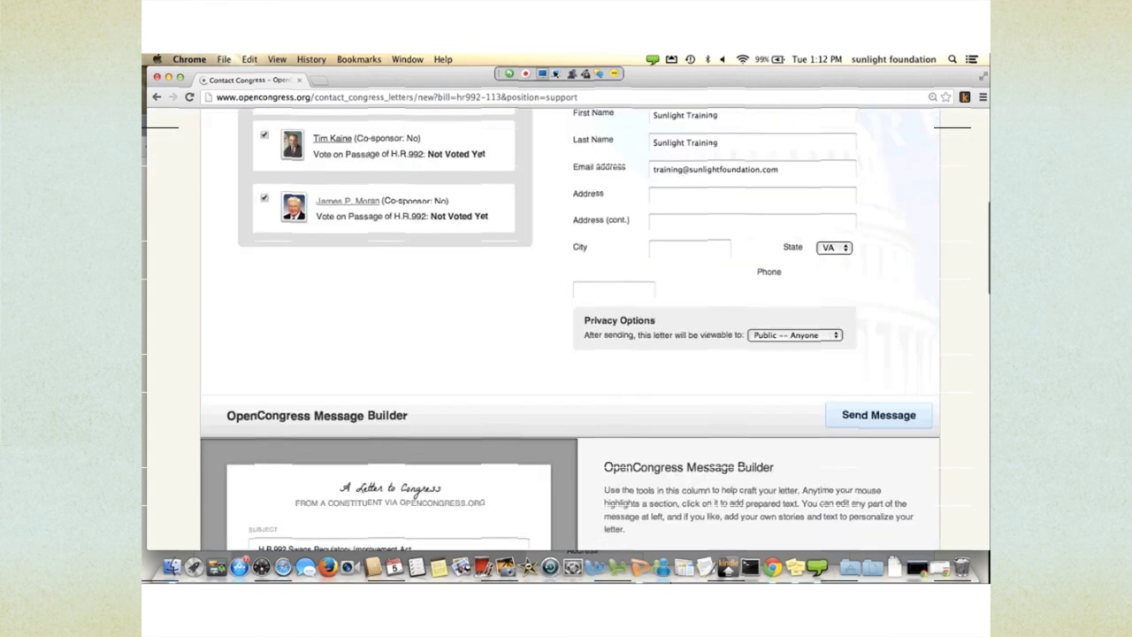
{"action": "scroll", "coordinate": [428, 345], "scroll_direction": "down", "scroll_amount": 4}
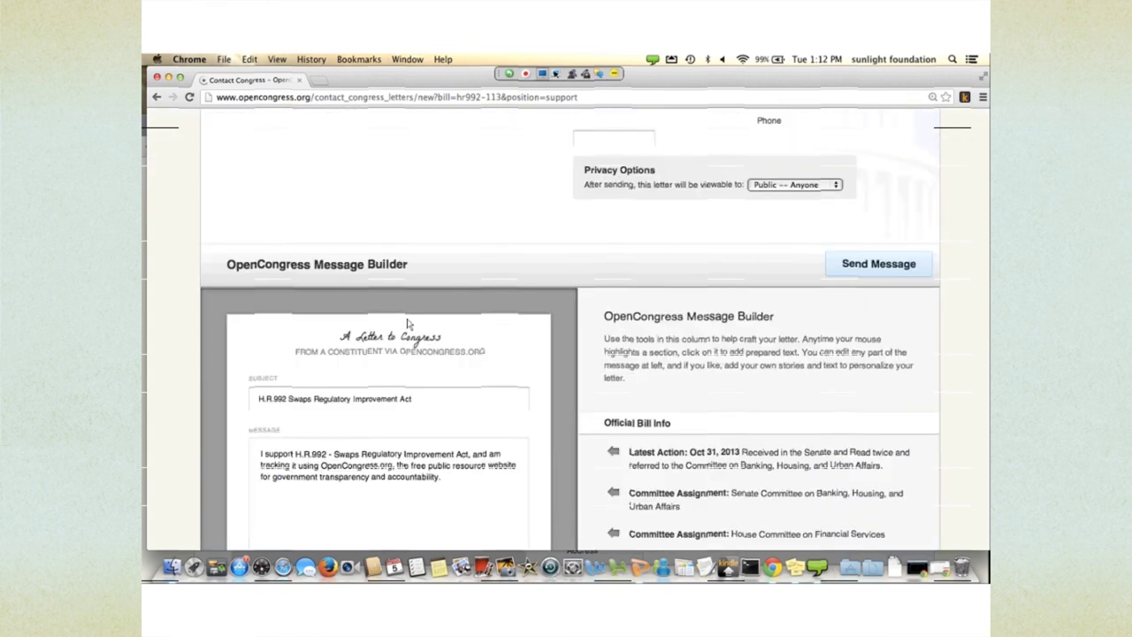
{"action": "scroll", "coordinate": [408, 323], "scroll_direction": "down", "scroll_amount": 4}
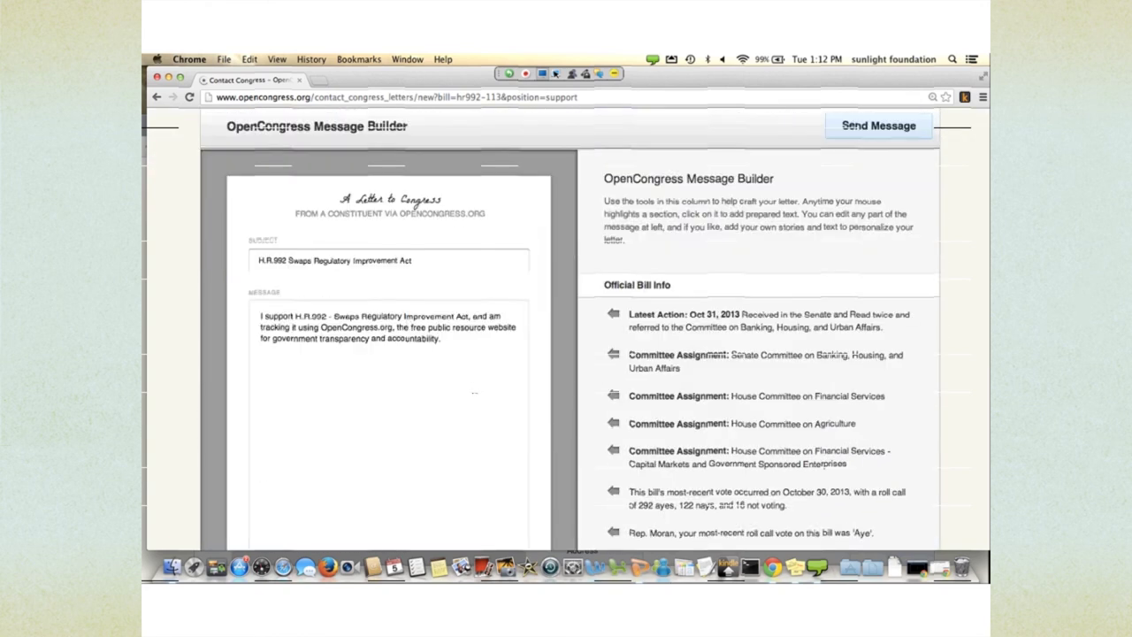
{"action": "scroll", "coordinate": [581, 497], "scroll_direction": "down", "scroll_amount": 1}
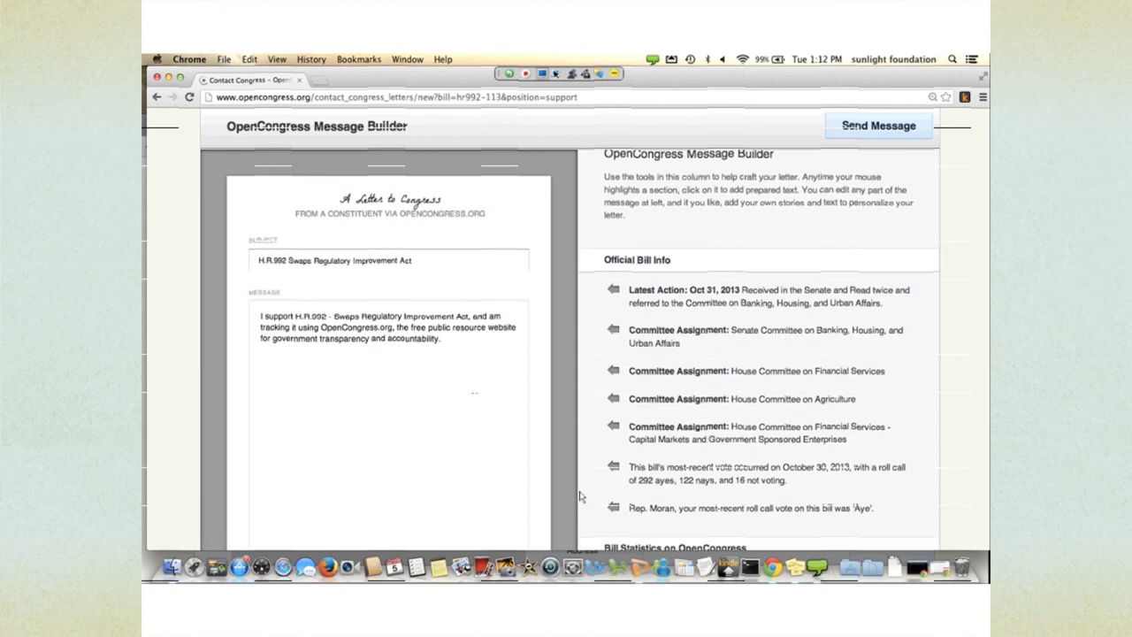
{"action": "scroll", "coordinate": [581, 497], "scroll_direction": "up", "scroll_amount": 2}
- Add the line 'This bill is great- I urge you to support it.' to the message
{"action": "left_click", "coordinate": [468, 385]}
{"action": "key", "text": "Return"}
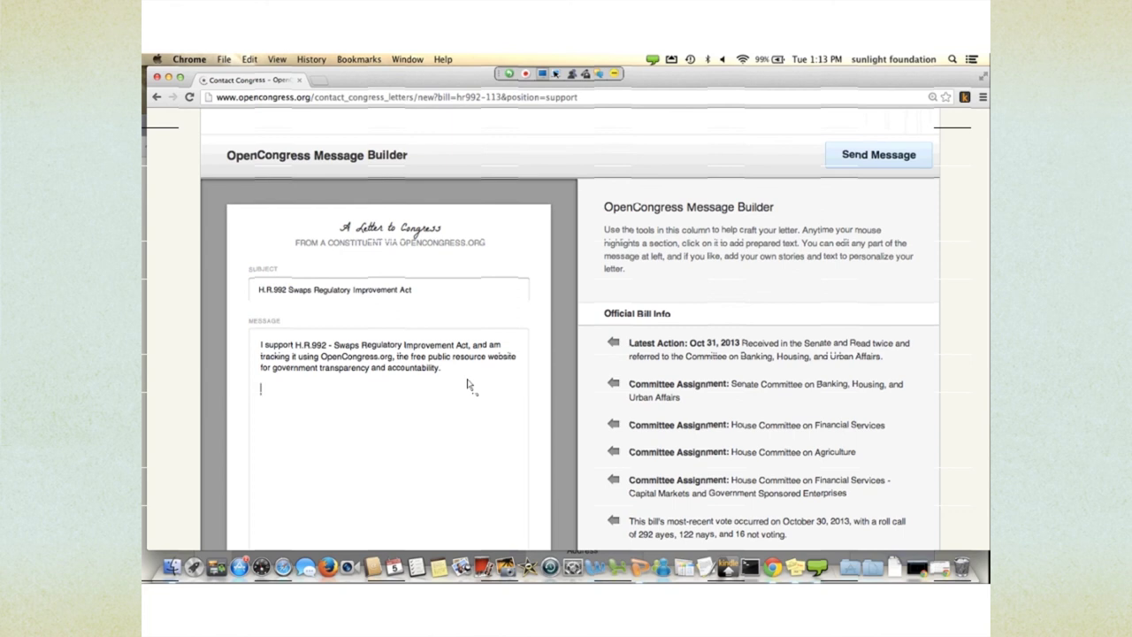
{"action": "type", "text": "This bill is great- I urge you to su"}
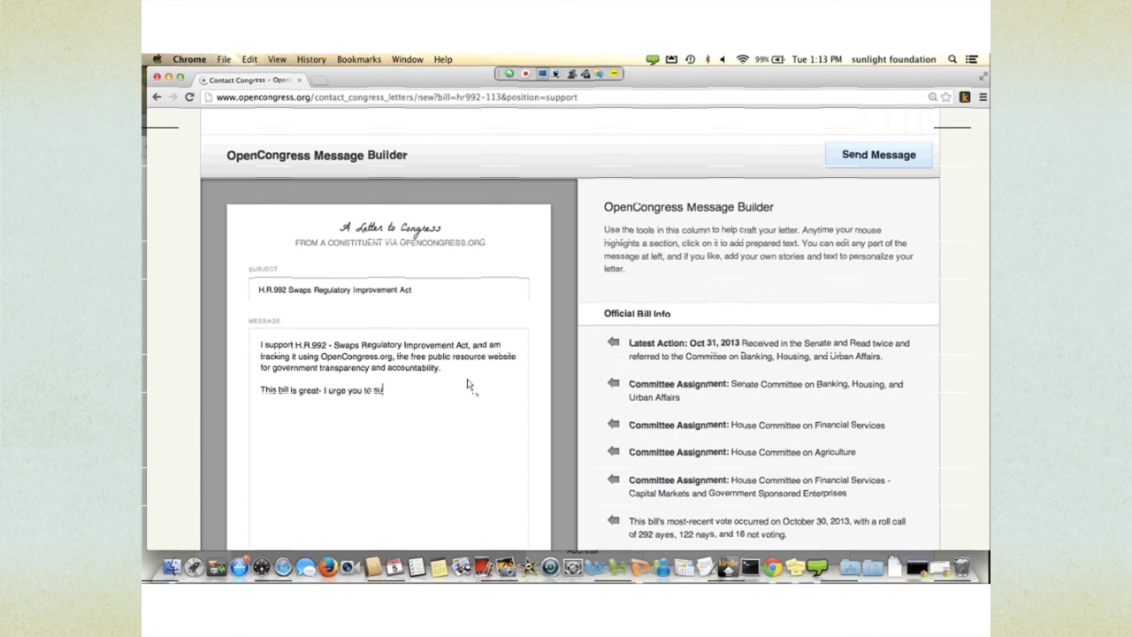
{"action": "type", "text": "pport it."}
- Insert the Senate Banking Committee assignment sentence into the letter
{"action": "scroll", "coordinate": [758, 353], "scroll_direction": "down", "scroll_amount": 1}
{"action": "scroll", "coordinate": [758, 354], "scroll_direction": "down", "scroll_amount": 1}
{"action": "mouse_move", "coordinate": [659, 398]}
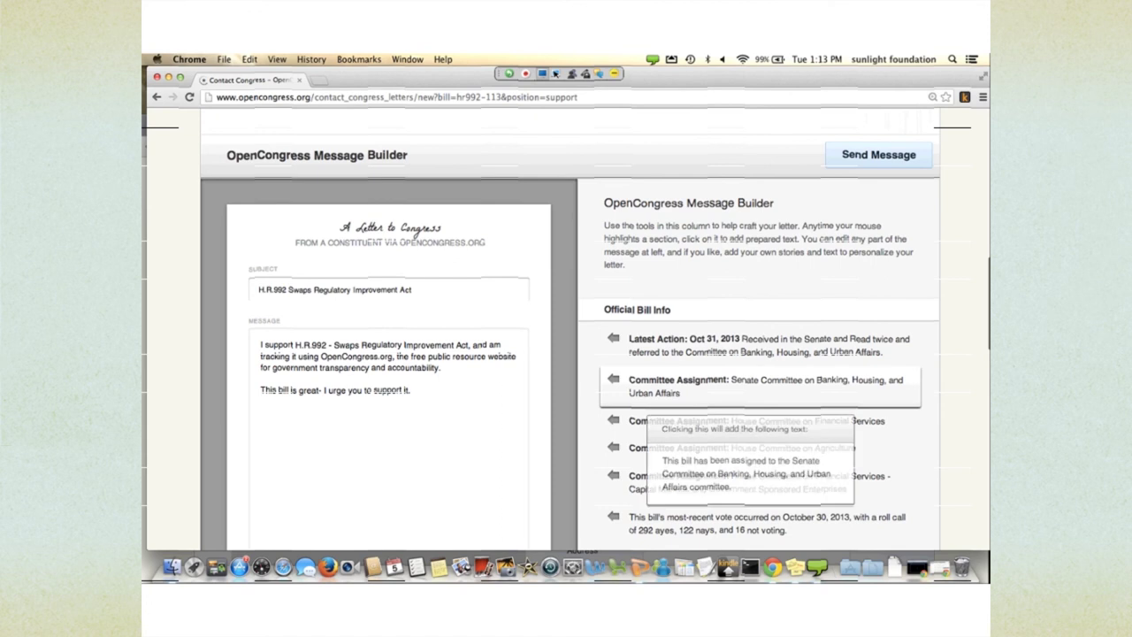
{"action": "left_click", "coordinate": [659, 389]}
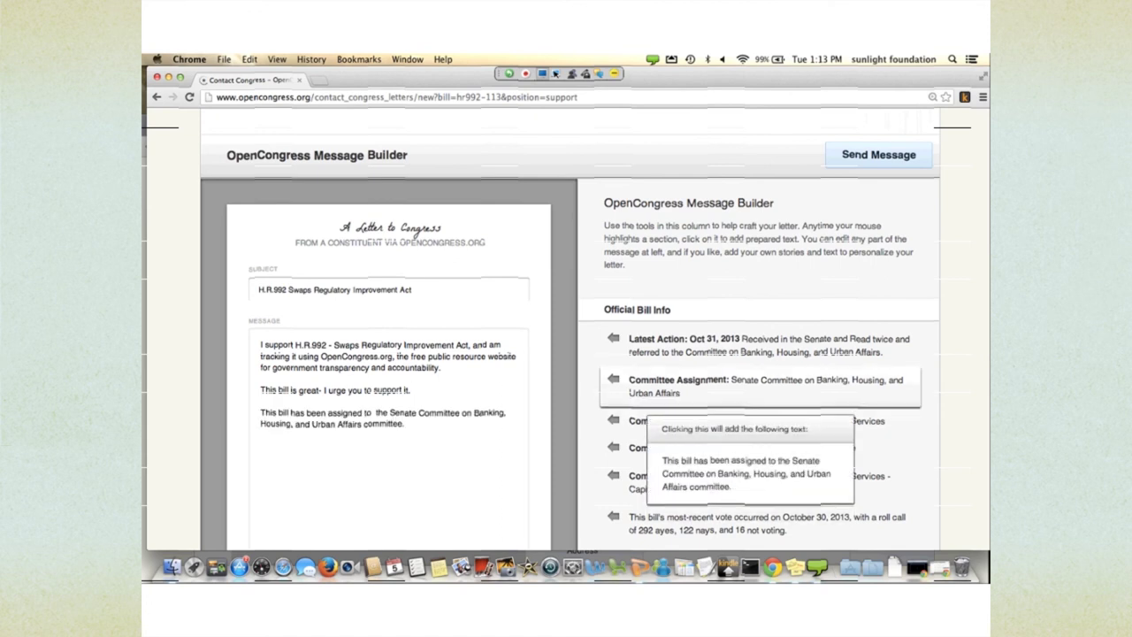
{"action": "scroll", "coordinate": [758, 371], "scroll_direction": "down", "scroll_amount": 2}
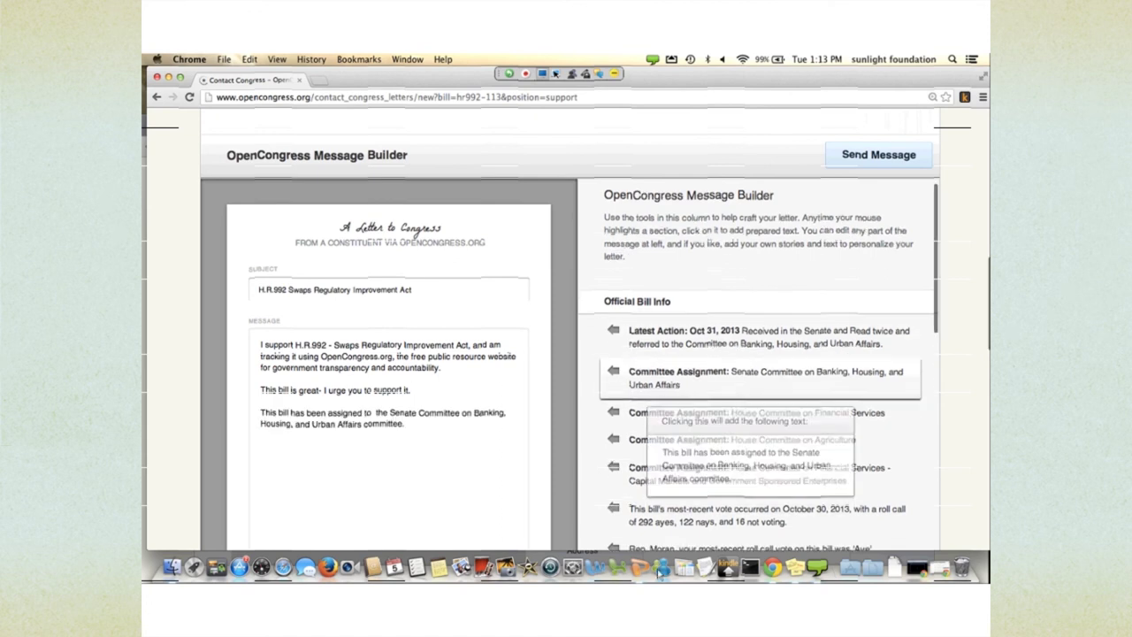
{"action": "scroll", "coordinate": [758, 371], "scroll_direction": "up", "scroll_amount": 5}
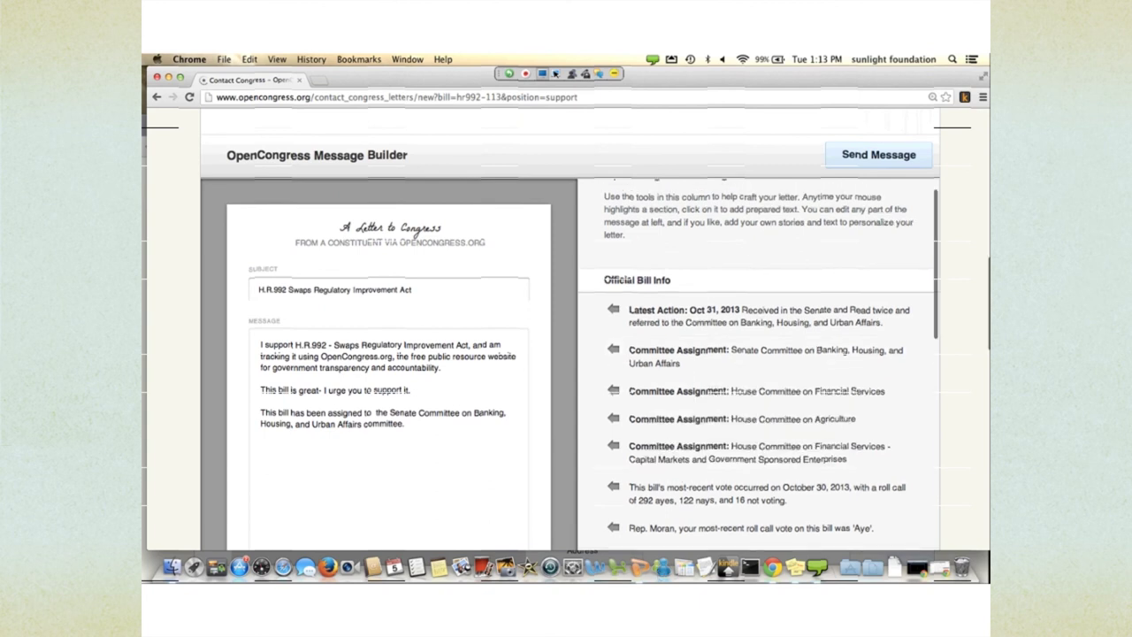
{"action": "scroll", "coordinate": [571, 354], "scroll_direction": "up", "scroll_amount": 4}
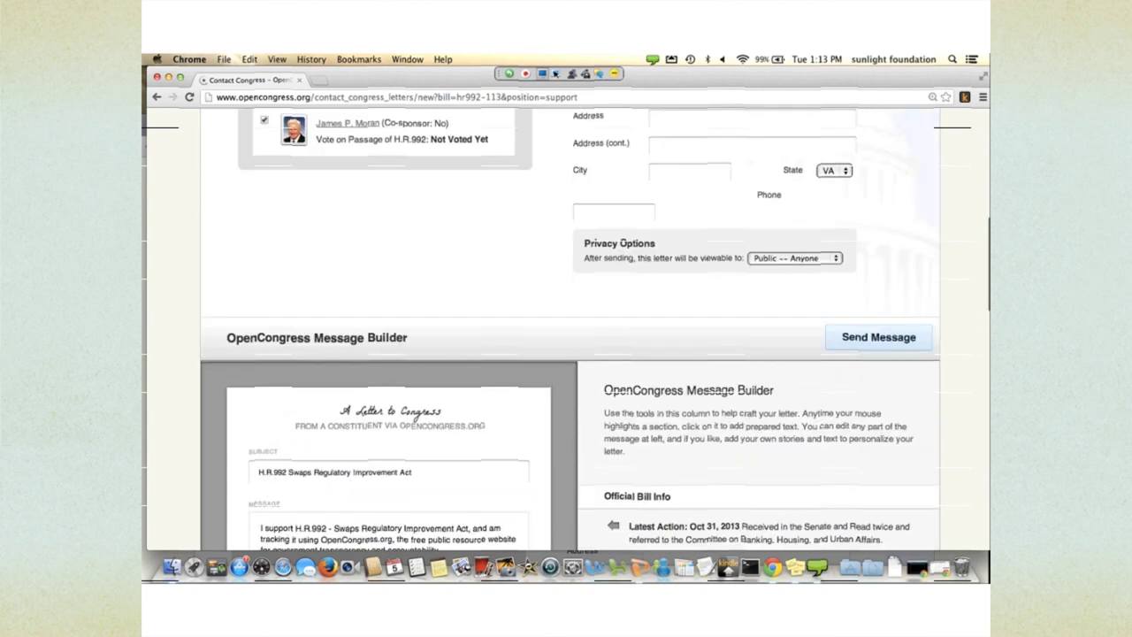
- Set the letter's Privacy Options to 'Private -- You Only'
{"action": "scroll", "coordinate": [533, 450], "scroll_direction": "up", "scroll_amount": 10}
{"action": "scroll", "coordinate": [525, 440], "scroll_direction": "down", "scroll_amount": 7}
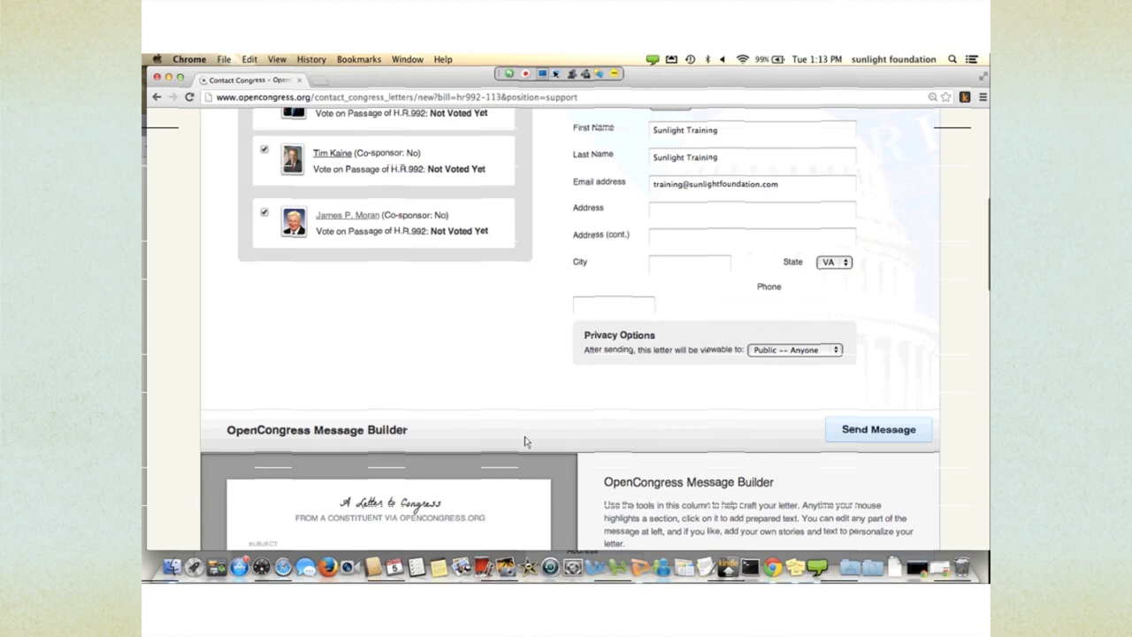
{"action": "key", "text": "space"}
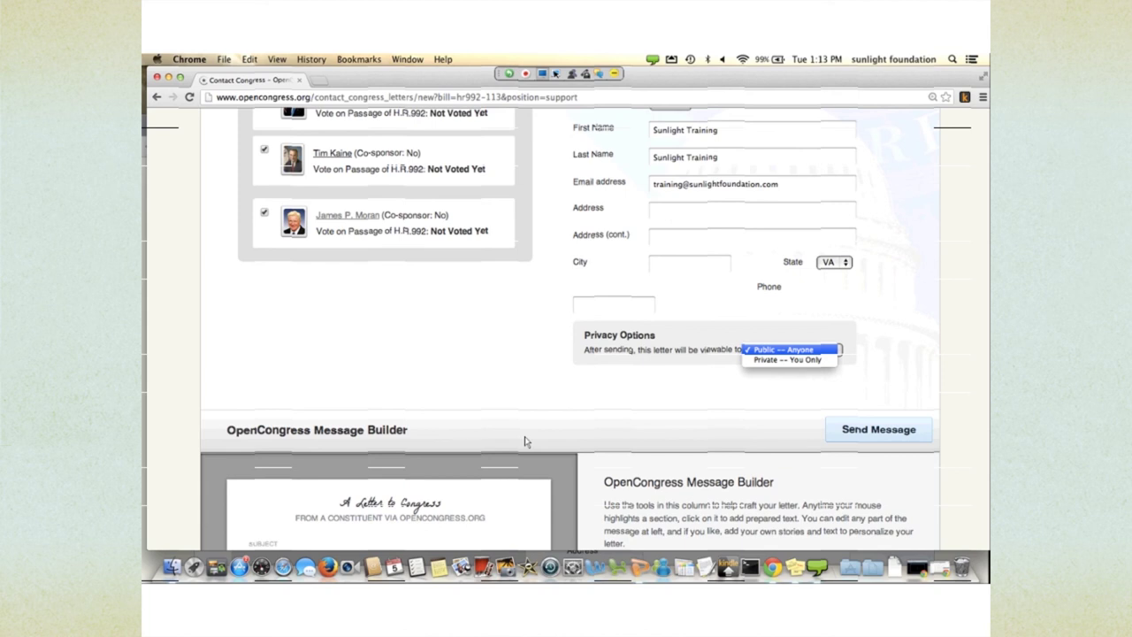
{"action": "key", "text": "Down"}
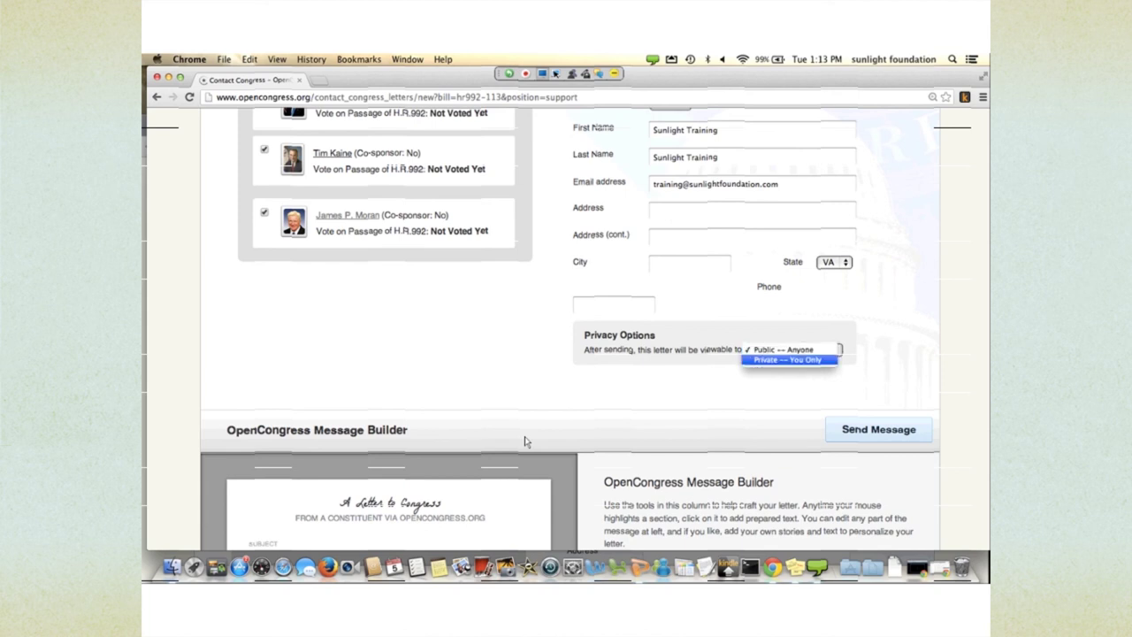
{"action": "key", "text": "Return"}
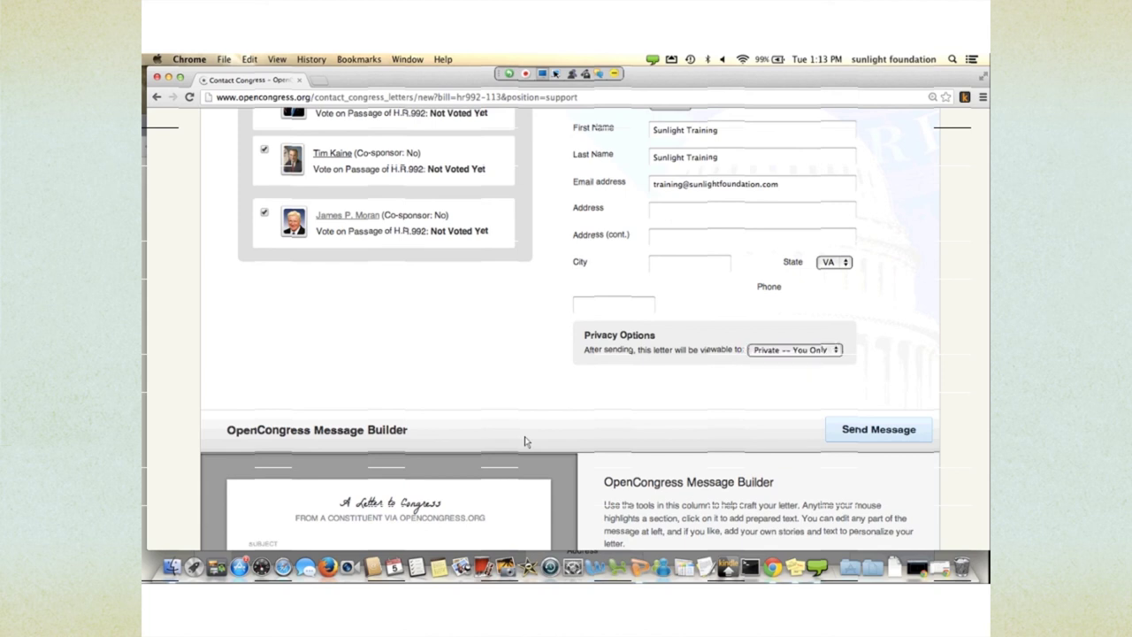
{"action": "scroll", "coordinate": [403, 319], "scroll_direction": "up", "scroll_amount": 1}
{"action": "scroll", "coordinate": [402, 319], "scroll_direction": "up", "scroll_amount": 7}
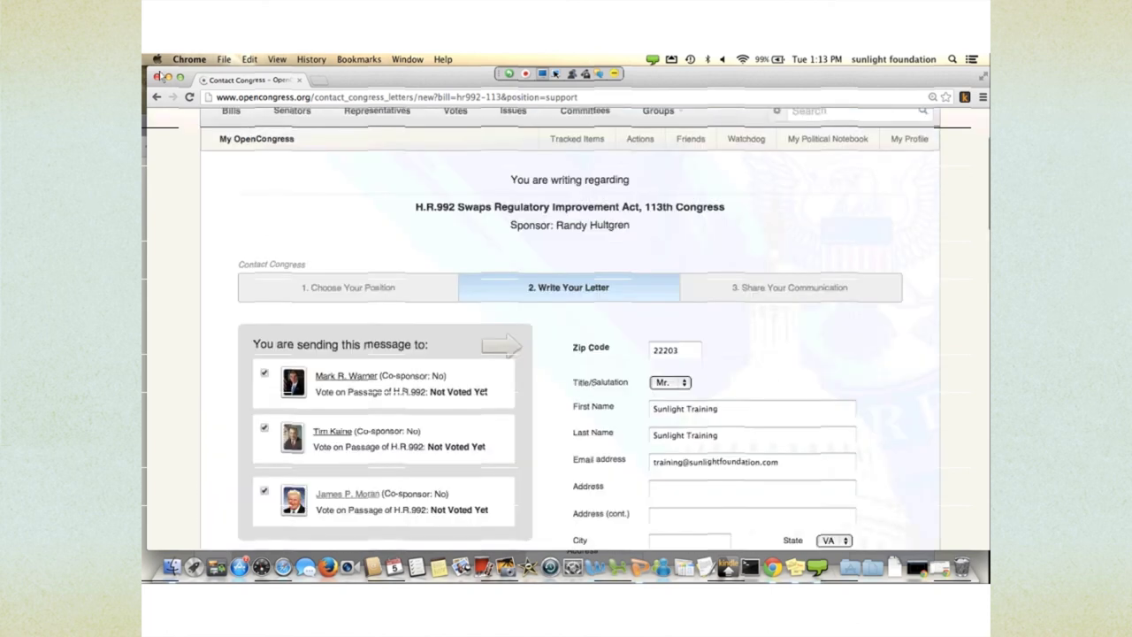
- Return to the H.R.992 page and open its complete list of actions
{"action": "left_click", "coordinate": [156, 96]}
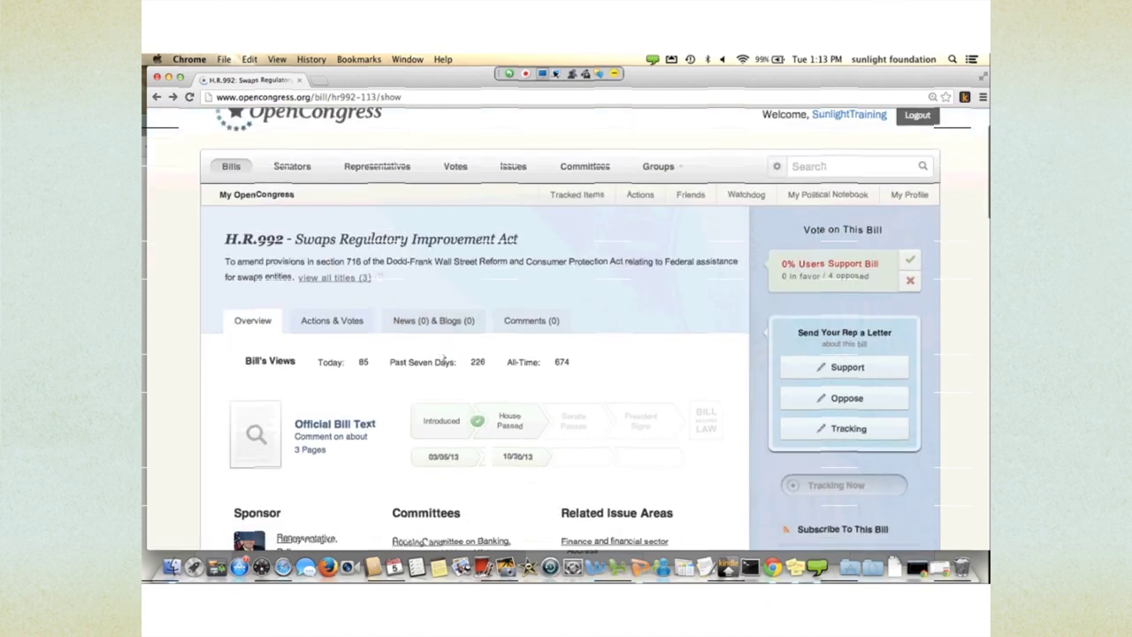
{"action": "scroll", "coordinate": [398, 327], "scroll_direction": "down", "scroll_amount": 2}
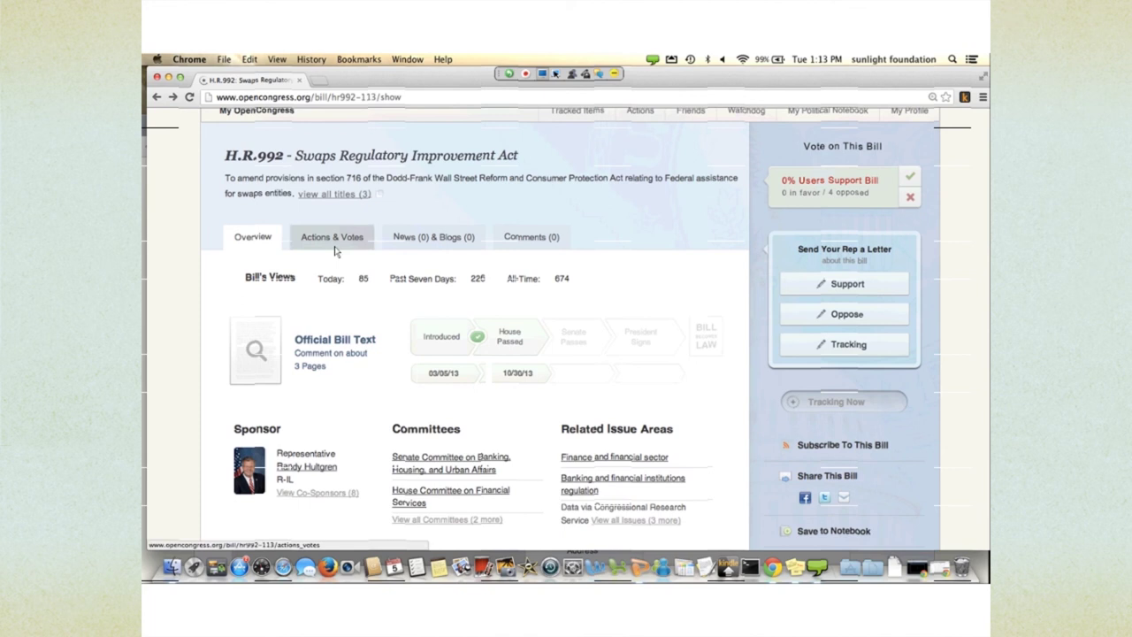
{"action": "left_click", "coordinate": [334, 249]}
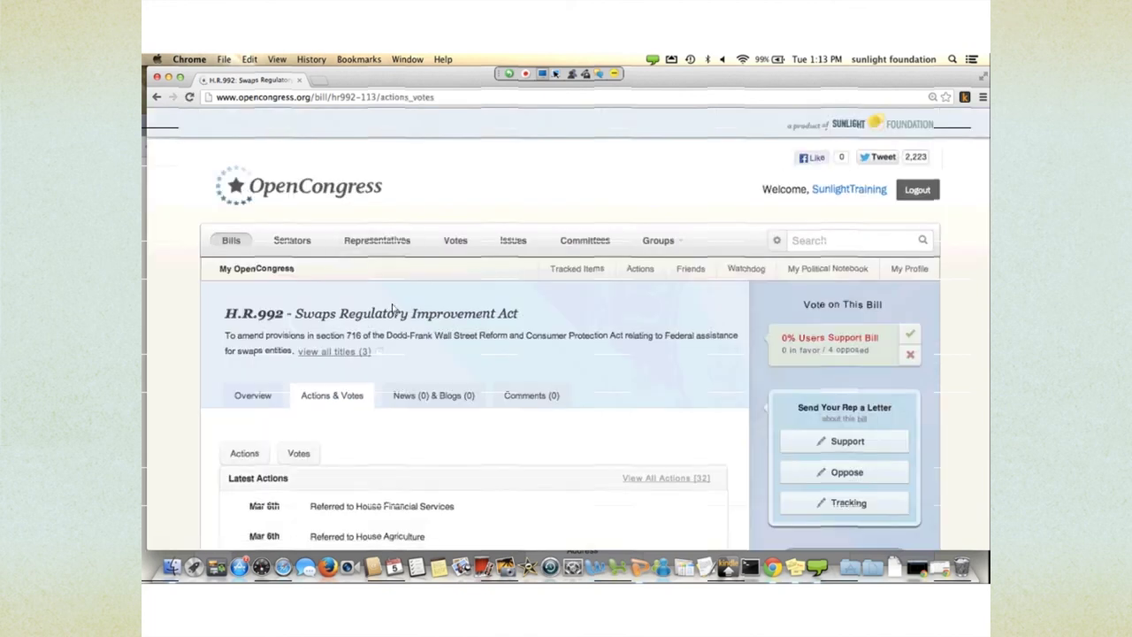
{"action": "scroll", "coordinate": [446, 362], "scroll_direction": "down", "scroll_amount": 3}
{"action": "left_click", "coordinate": [447, 363]}
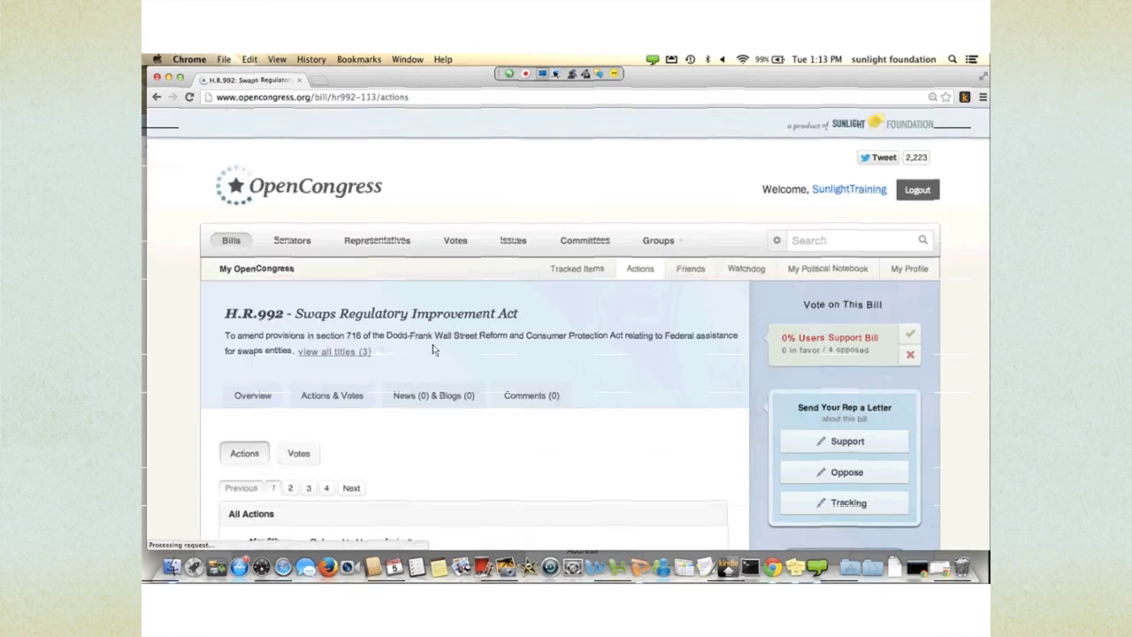
{"action": "scroll", "coordinate": [433, 350], "scroll_direction": "down", "scroll_amount": 3}
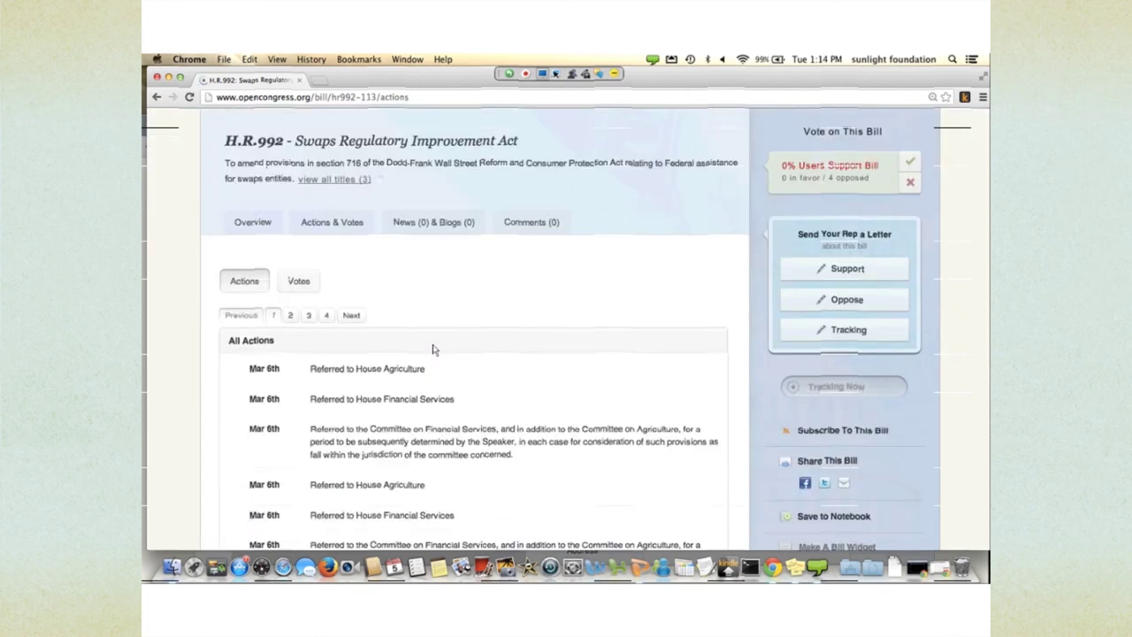
{"action": "scroll", "coordinate": [434, 349], "scroll_direction": "down", "scroll_amount": 3}
{"action": "scroll", "coordinate": [382, 296], "scroll_direction": "down", "scroll_amount": 1}
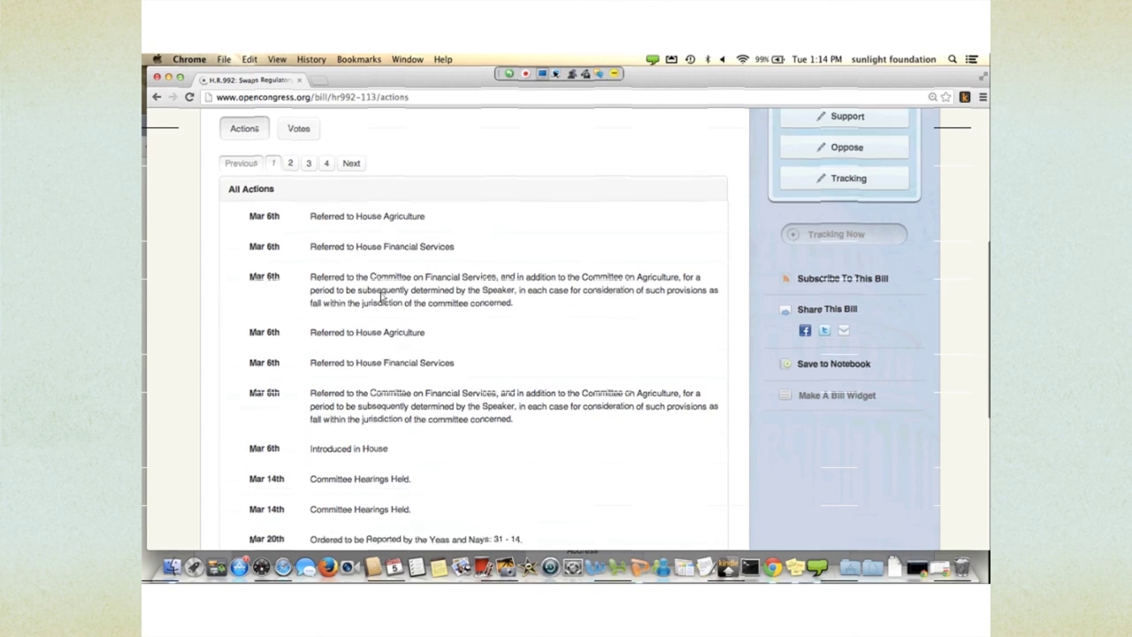
{"action": "scroll", "coordinate": [382, 296], "scroll_direction": "down", "scroll_amount": 5}
{"action": "scroll", "coordinate": [382, 296], "scroll_direction": "up", "scroll_amount": 3}
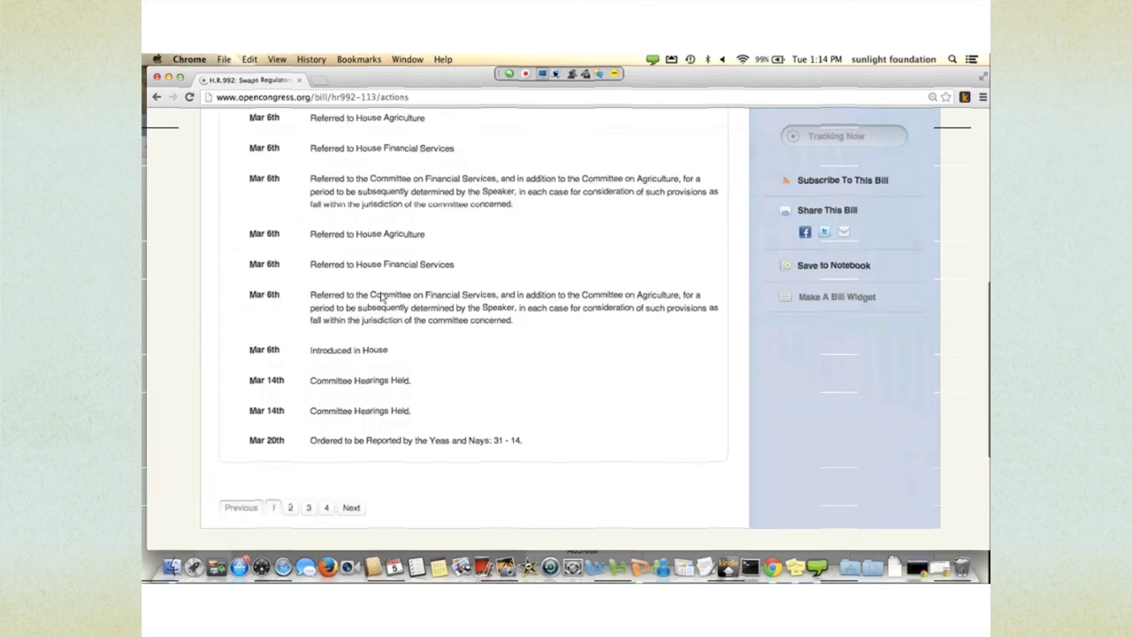
{"action": "scroll", "coordinate": [382, 297], "scroll_direction": "up", "scroll_amount": 4}
- Page through to the final Oct 30th and 31st actions, then show the bill's votes
{"action": "left_click", "coordinate": [352, 282]}
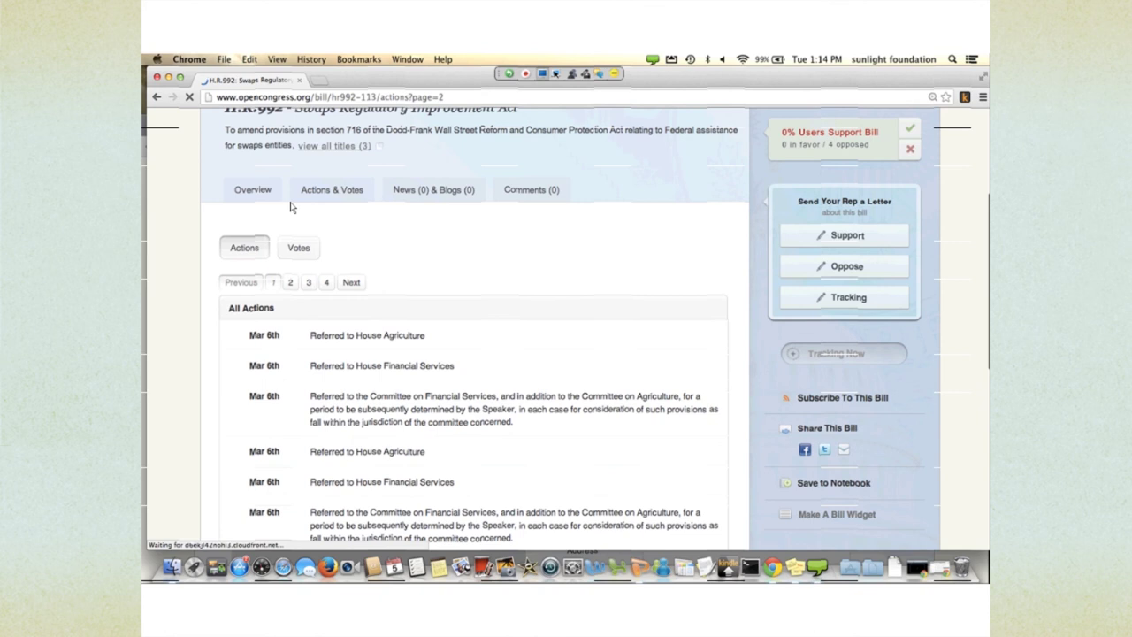
{"action": "scroll", "coordinate": [365, 281], "scroll_direction": "down", "scroll_amount": 3}
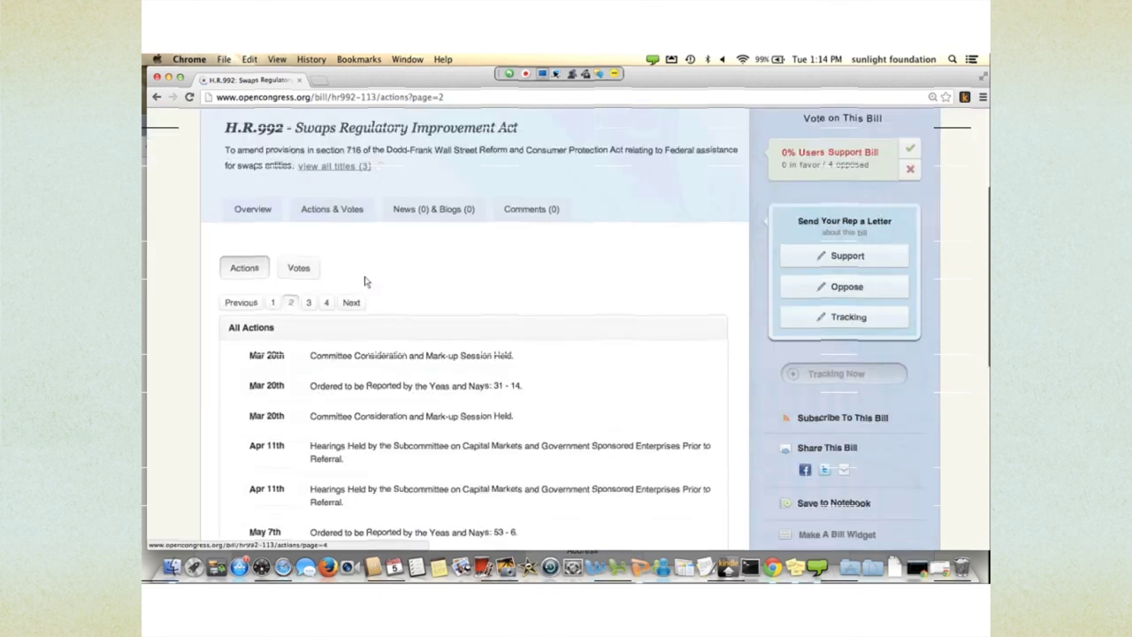
{"action": "left_click", "coordinate": [326, 302]}
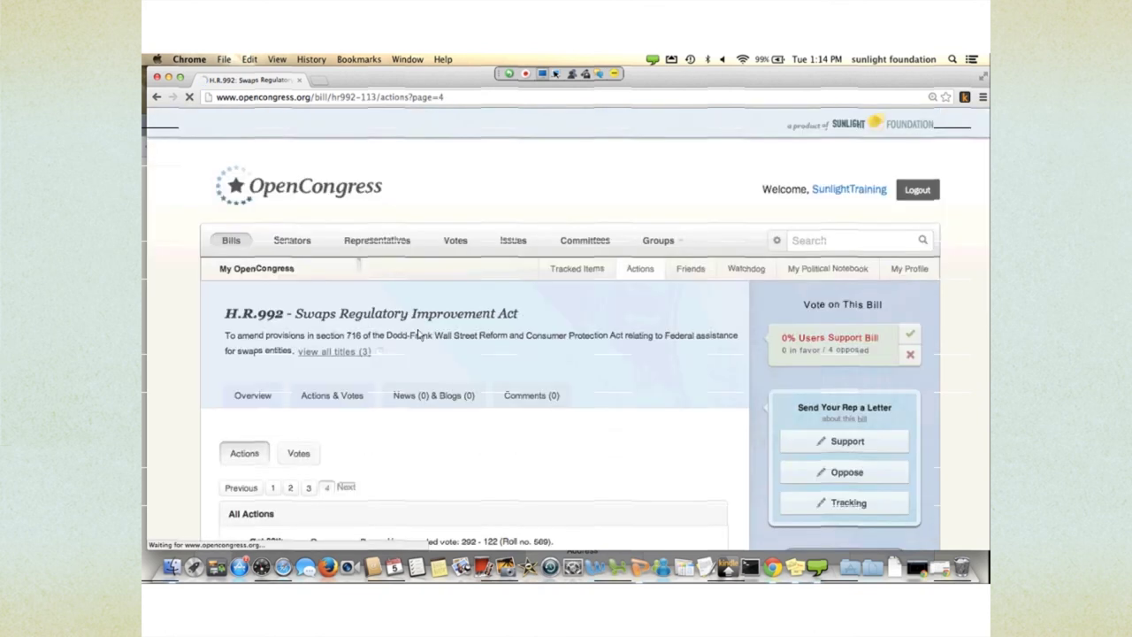
{"action": "scroll", "coordinate": [420, 334], "scroll_direction": "down", "scroll_amount": 3}
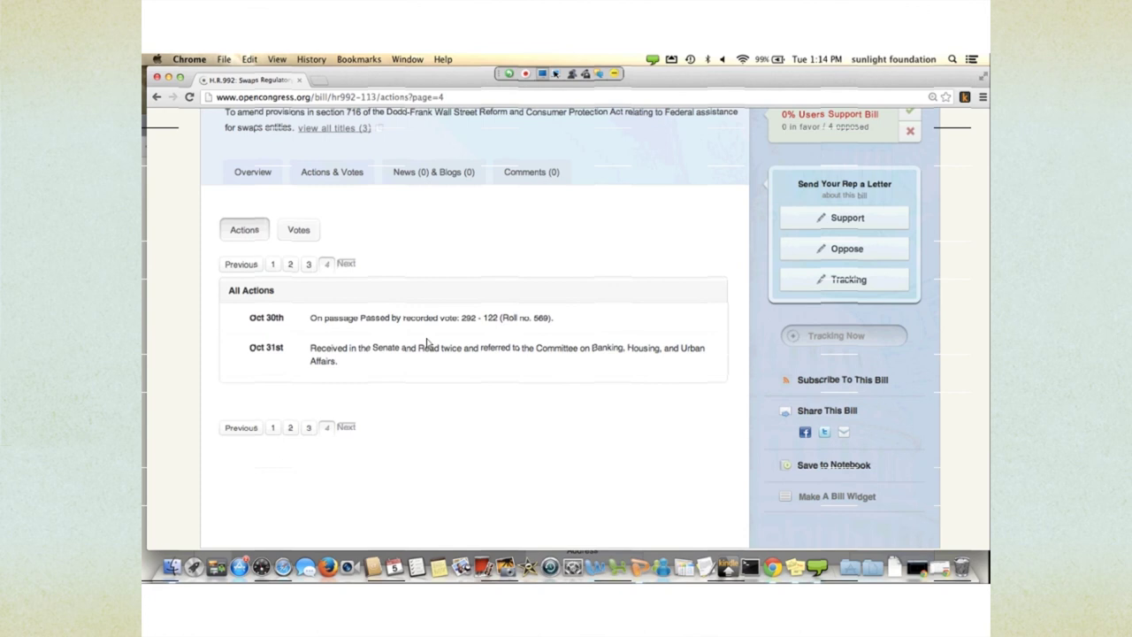
{"action": "left_click", "coordinate": [303, 221]}
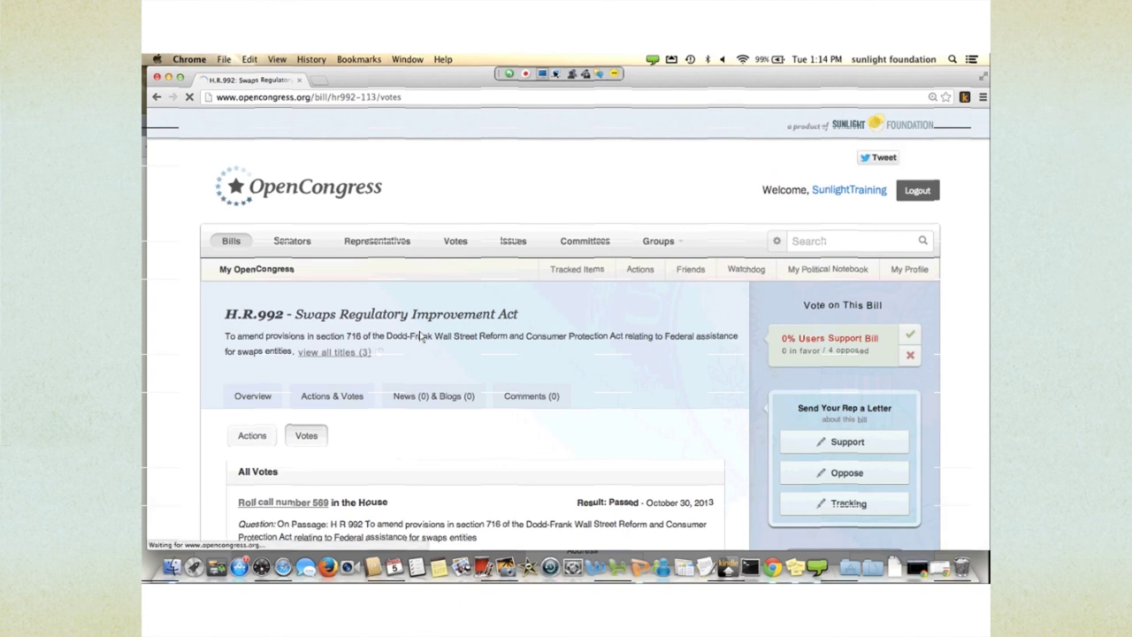
- Browse H.R.992's recorded House votes and open the roll call 569 detail page
{"action": "scroll", "coordinate": [420, 336], "scroll_direction": "down", "scroll_amount": 1}
{"action": "scroll", "coordinate": [420, 336], "scroll_direction": "down", "scroll_amount": 5}
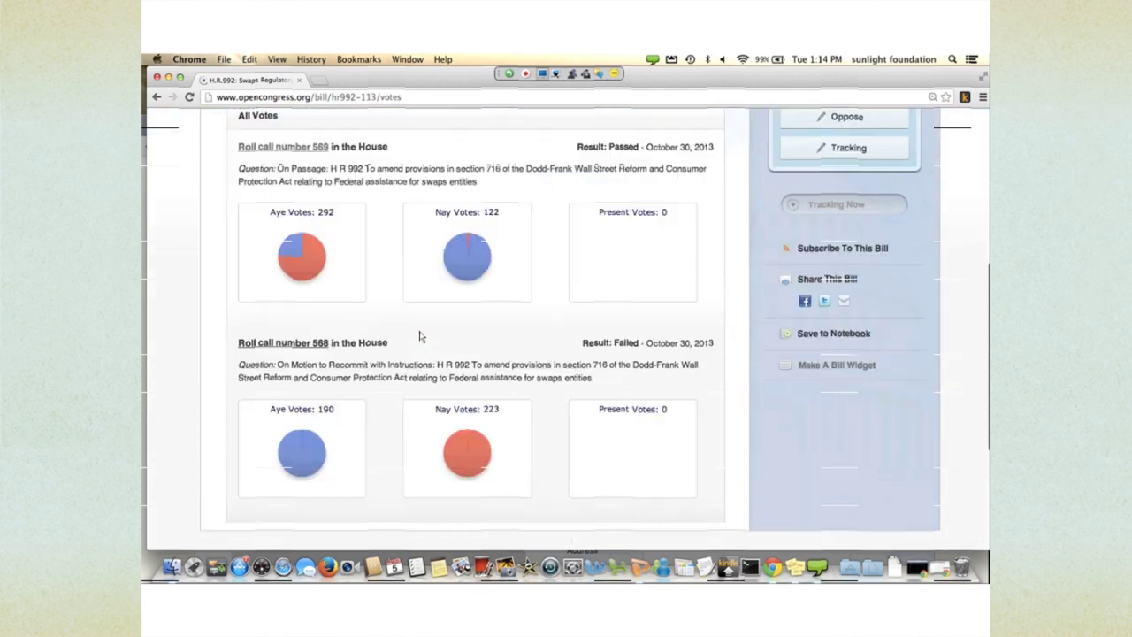
{"action": "scroll", "coordinate": [420, 336], "scroll_direction": "up", "scroll_amount": 1}
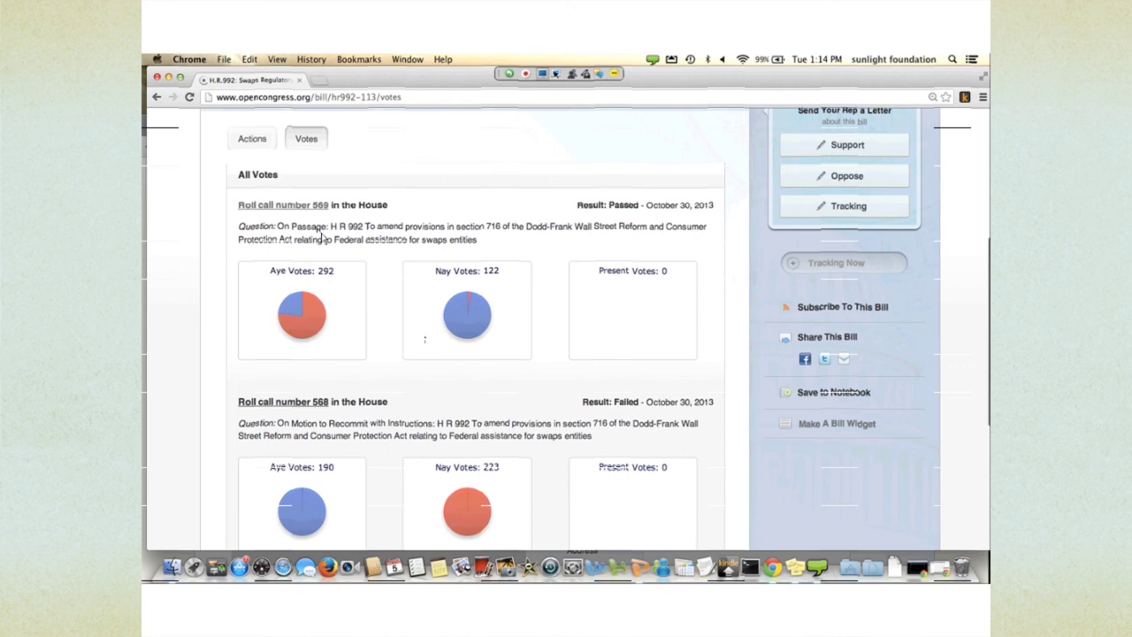
{"action": "left_click", "coordinate": [298, 212]}
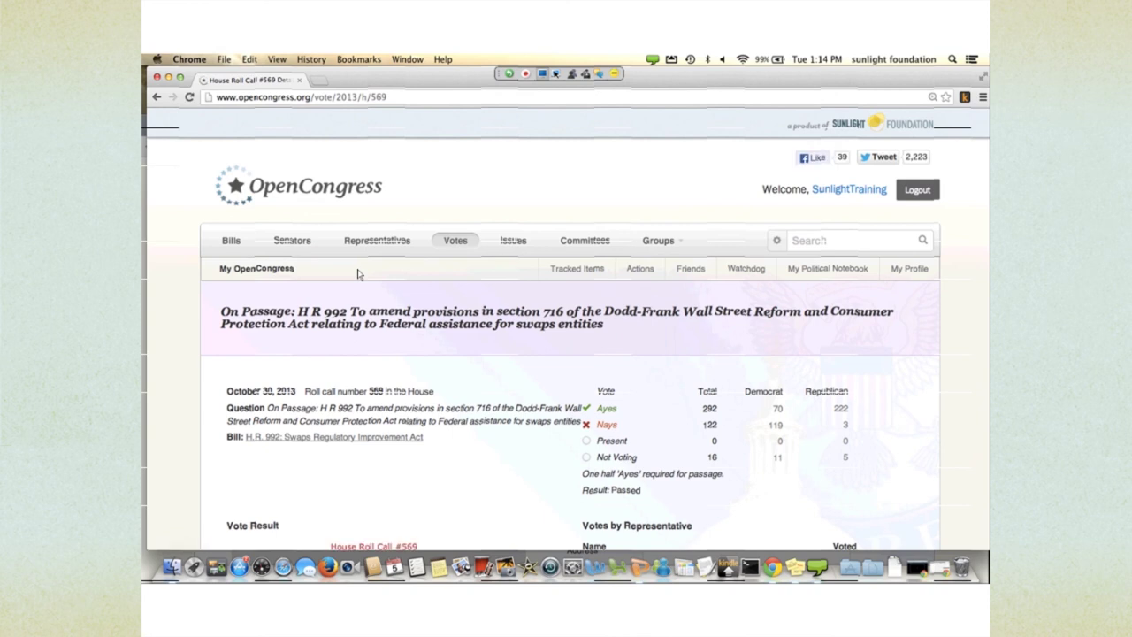
- Scroll to the party pie charts: Democrats 70–119 and Republicans 222–3
{"action": "scroll", "coordinate": [358, 274], "scroll_direction": "down", "scroll_amount": 5}
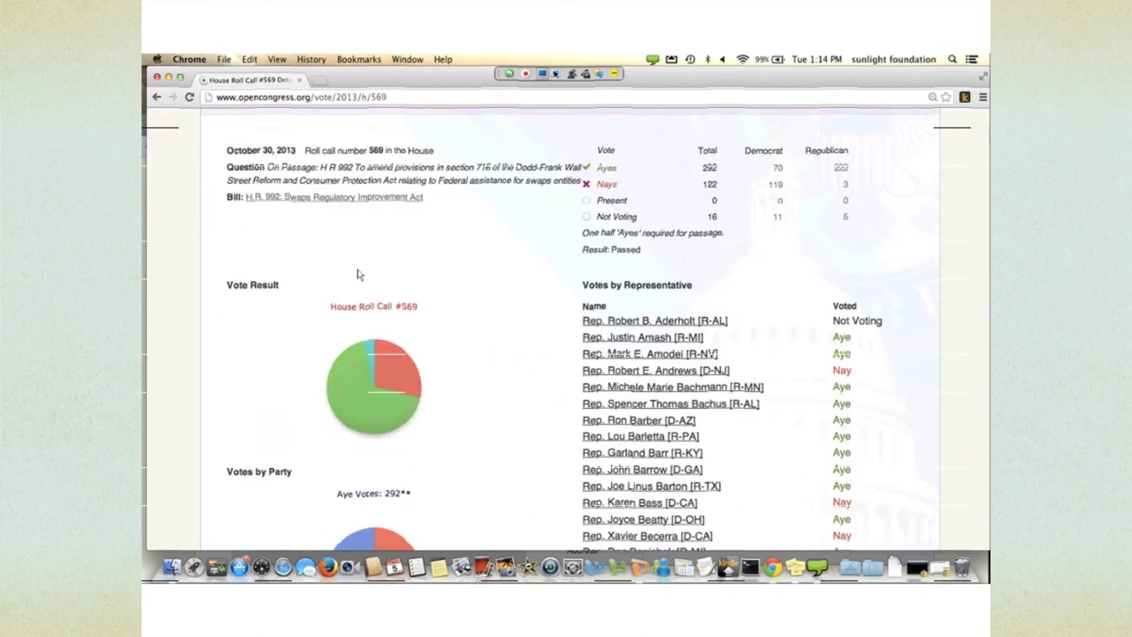
{"action": "scroll", "coordinate": [358, 274], "scroll_direction": "down", "scroll_amount": 1}
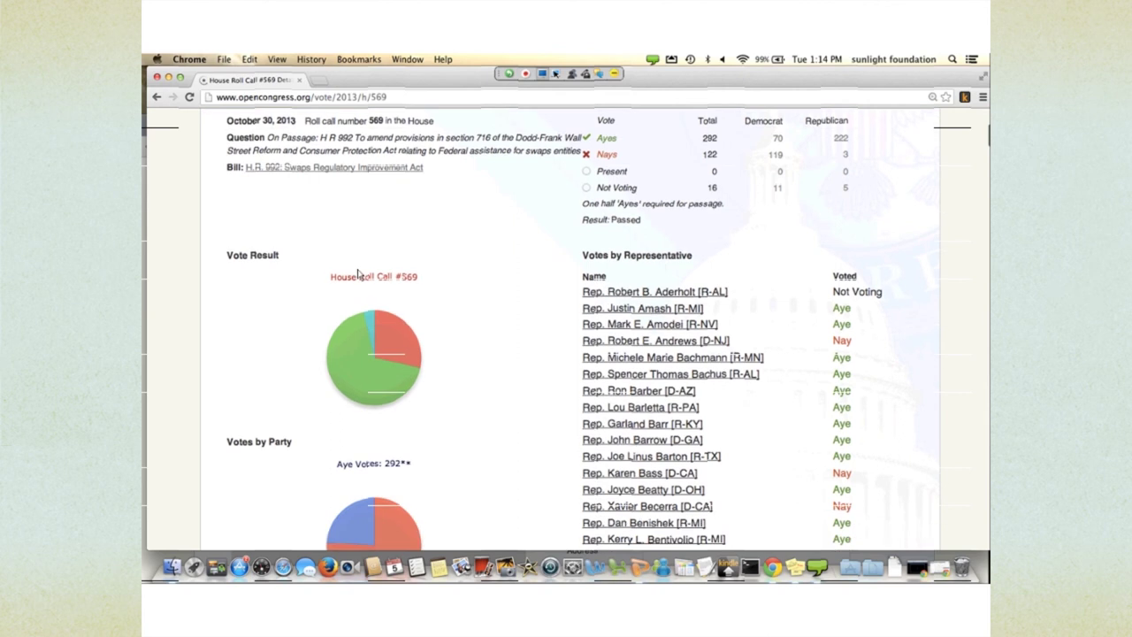
{"action": "scroll", "coordinate": [357, 274], "scroll_direction": "down", "scroll_amount": 1}
{"action": "mouse_move", "coordinate": [382, 293]}
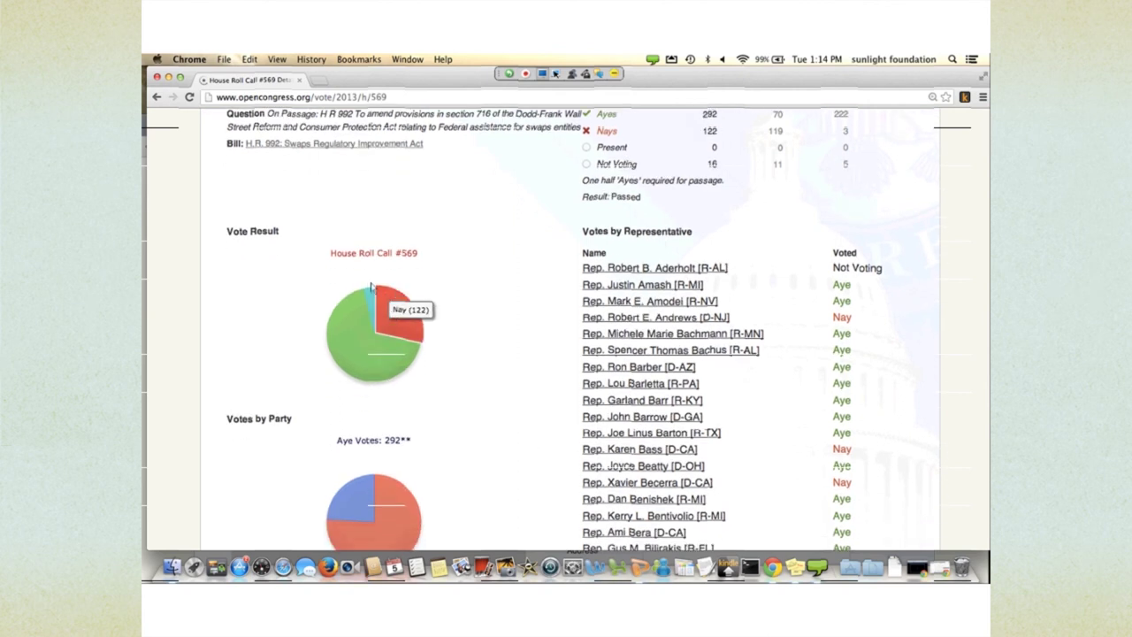
{"action": "scroll", "coordinate": [421, 336], "scroll_direction": "down", "scroll_amount": 1}
{"action": "scroll", "coordinate": [421, 336], "scroll_direction": "down", "scroll_amount": 5}
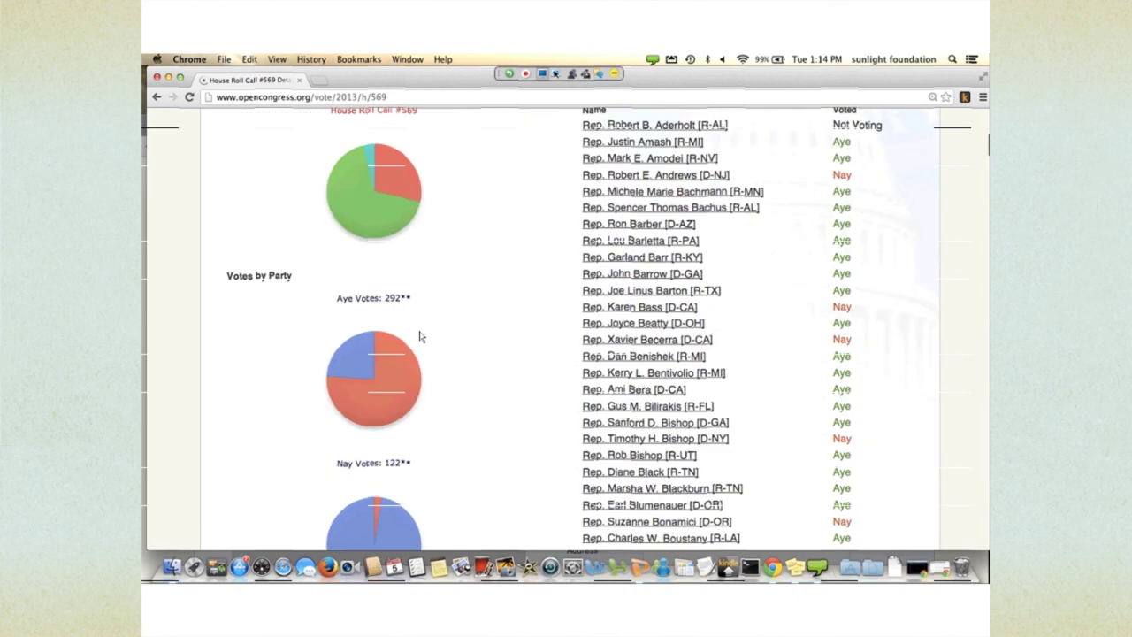
{"action": "mouse_move", "coordinate": [354, 270]}
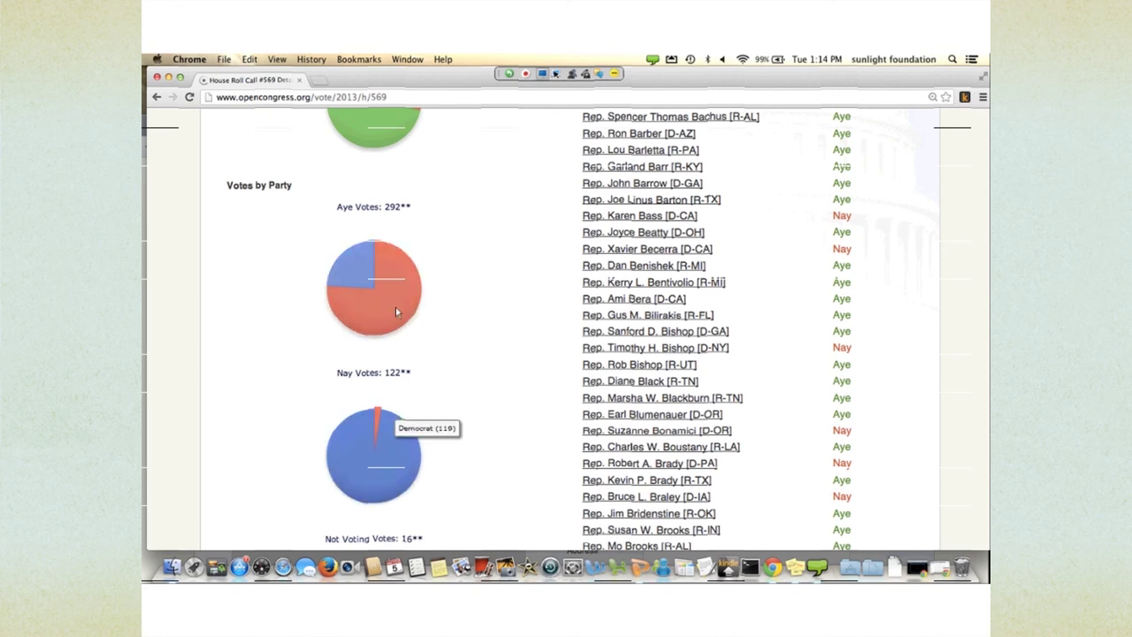
- Scroll through the Votes by Representative list for roll call 569
{"action": "scroll", "coordinate": [395, 307], "scroll_direction": "down", "scroll_amount": 3}
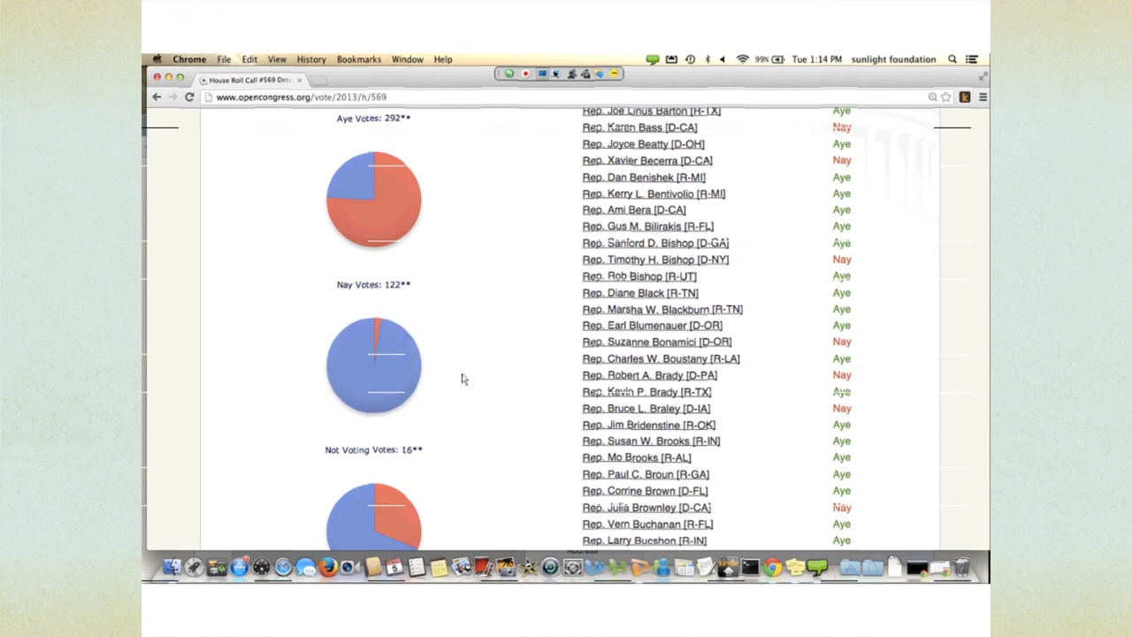
{"action": "scroll", "coordinate": [461, 379], "scroll_direction": "up", "scroll_amount": 3}
{"action": "scroll", "coordinate": [462, 378], "scroll_direction": "down", "scroll_amount": 4}
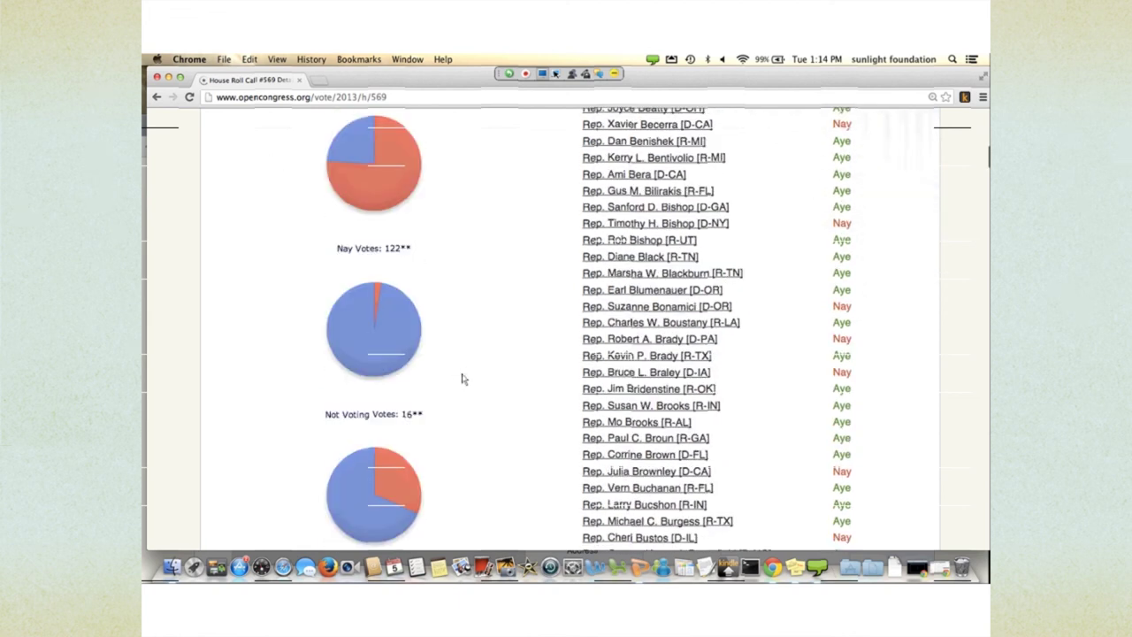
{"action": "scroll", "coordinate": [461, 379], "scroll_direction": "down", "scroll_amount": 7}
{"action": "scroll", "coordinate": [461, 379], "scroll_direction": "down", "scroll_amount": 5}
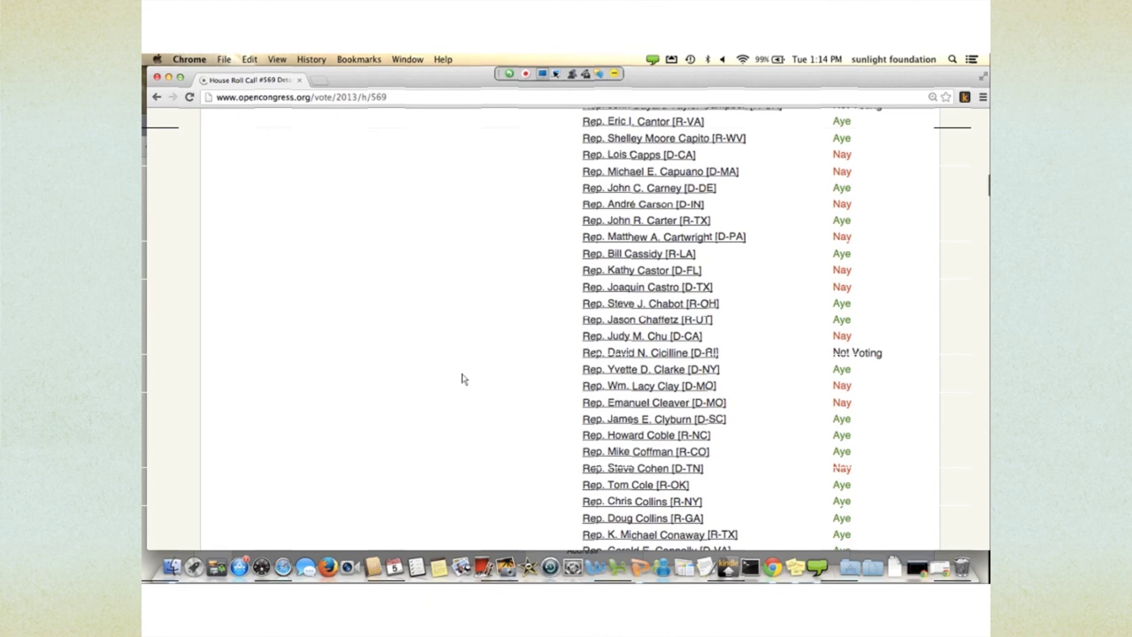
{"action": "scroll", "coordinate": [461, 379], "scroll_direction": "down", "scroll_amount": 10}
{"action": "scroll", "coordinate": [461, 379], "scroll_direction": "down", "scroll_amount": 1}
{"action": "scroll", "coordinate": [461, 378], "scroll_direction": "up", "scroll_amount": 20}
{"action": "scroll", "coordinate": [461, 379], "scroll_direction": "up", "scroll_amount": 13}
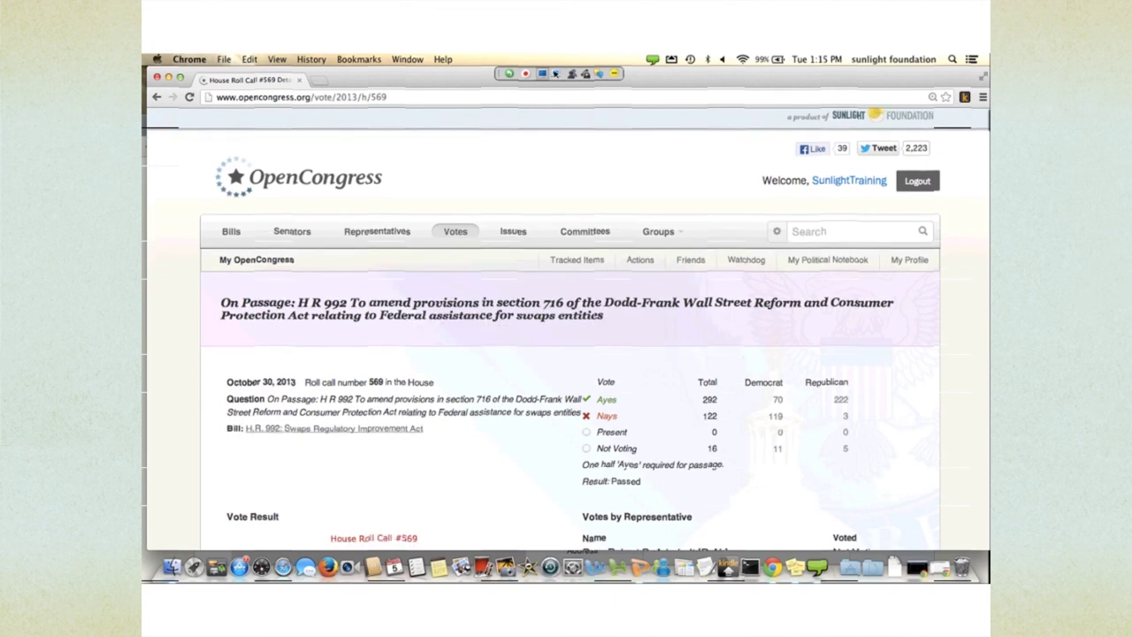
- Scroll the roll call 569 page down and back up once more
{"action": "scroll", "coordinate": [571, 354], "scroll_direction": "down", "scroll_amount": 2}
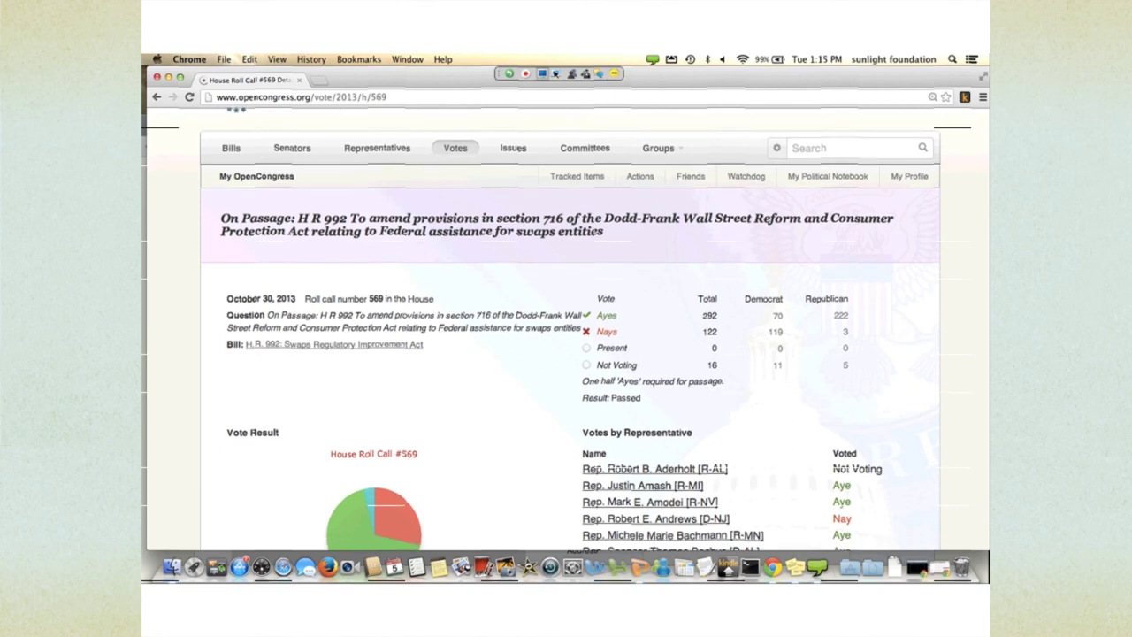
{"action": "scroll", "coordinate": [566, 336], "scroll_direction": "up", "scroll_amount": 2}
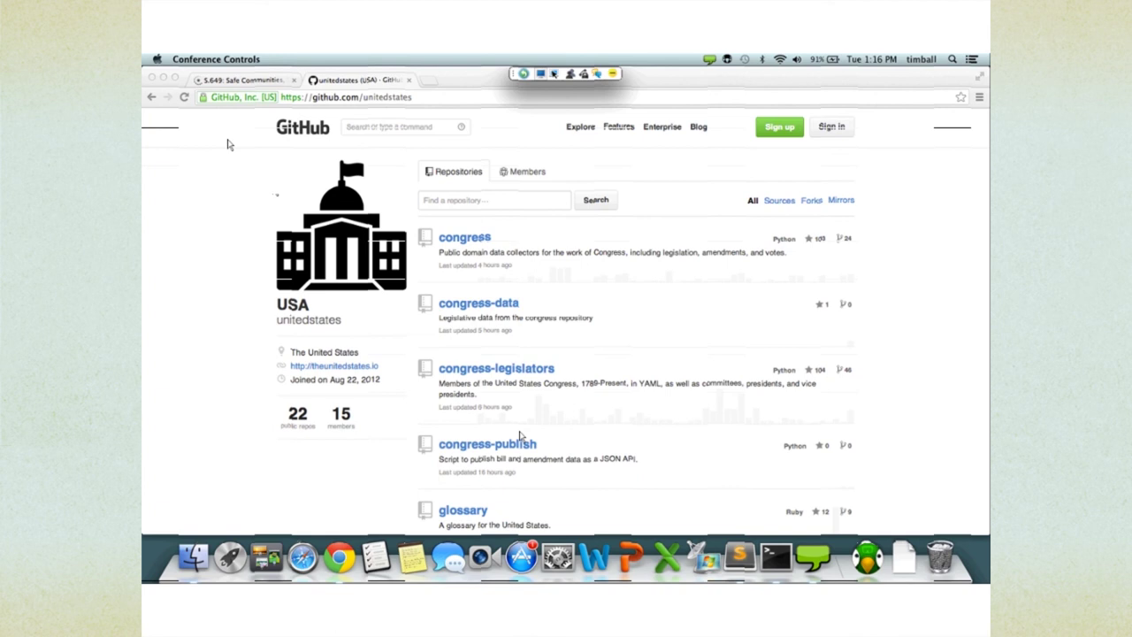
{"action": "left_click", "coordinate": [468, 385]}
{"action": "left_click", "coordinate": [465, 237]}
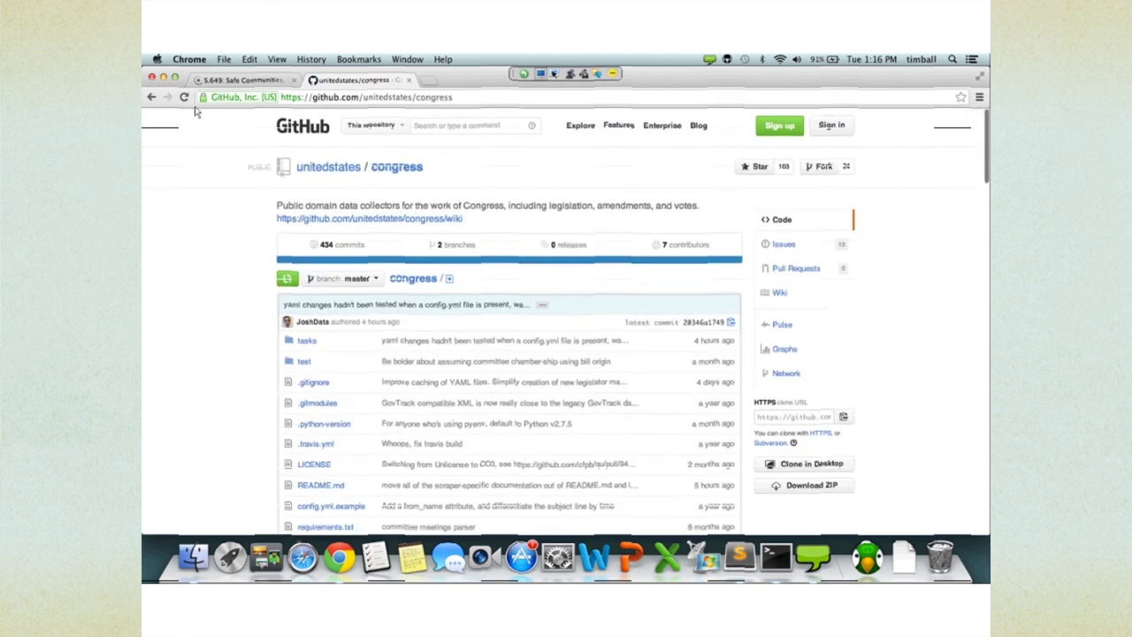
{"action": "scroll", "coordinate": [196, 111], "scroll_direction": "down", "scroll_amount": 5}
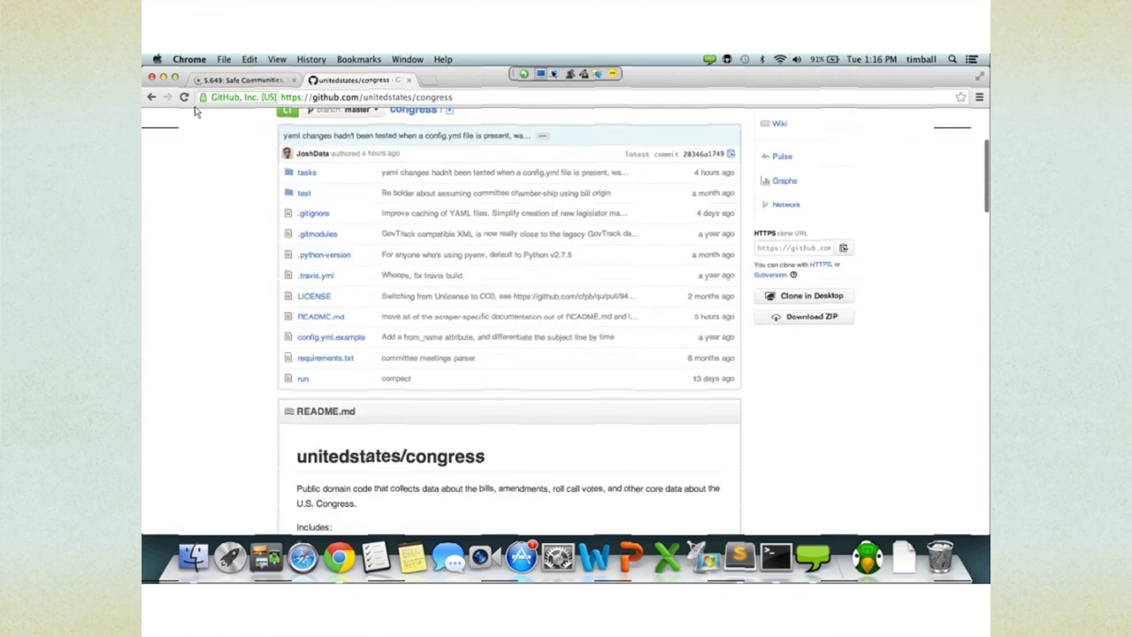
{"action": "scroll", "coordinate": [196, 112], "scroll_direction": "down", "scroll_amount": 3}
{"action": "scroll", "coordinate": [197, 111], "scroll_direction": "down", "scroll_amount": 2}
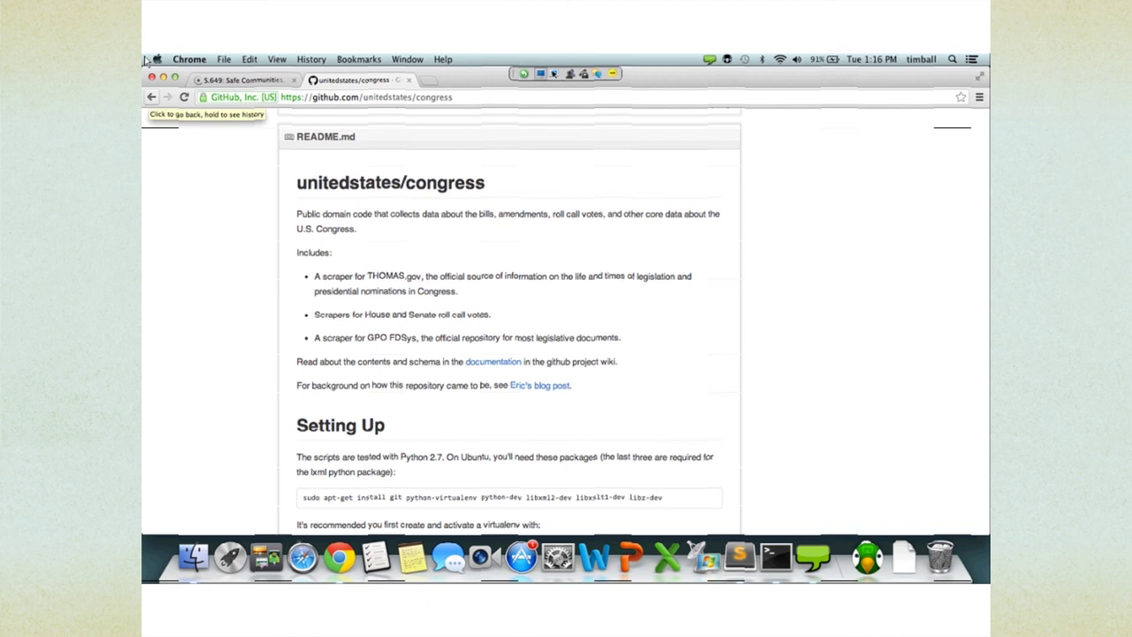
{"action": "key", "text": "super+bracketleft"}
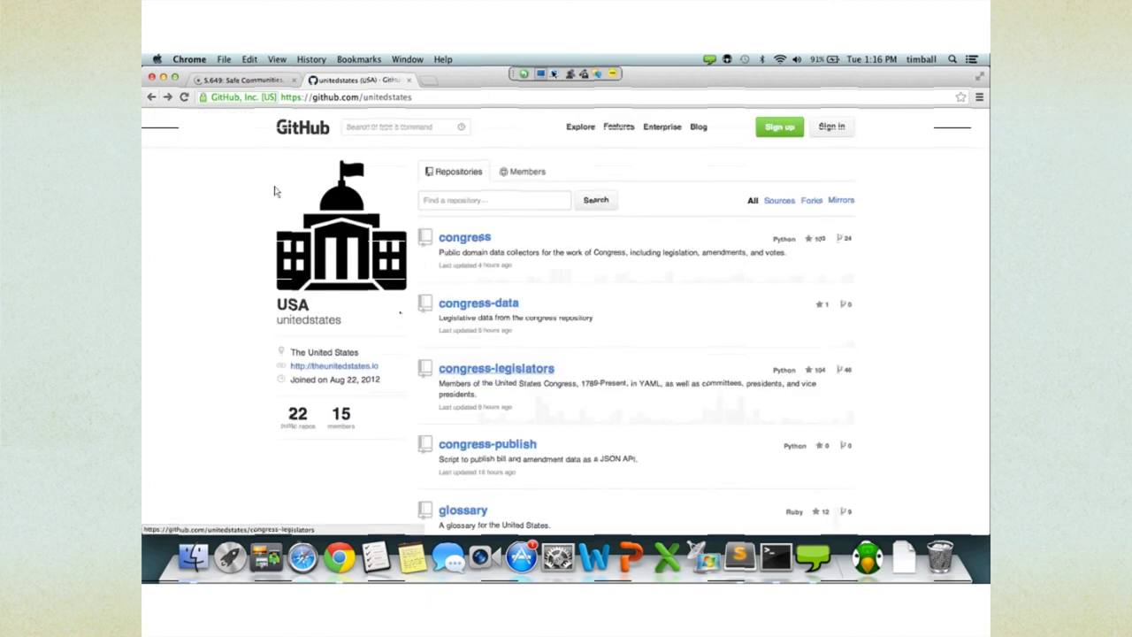
- Open the congress-legislators repository and scroll down its YAML file list
{"action": "left_click", "coordinate": [496, 368]}
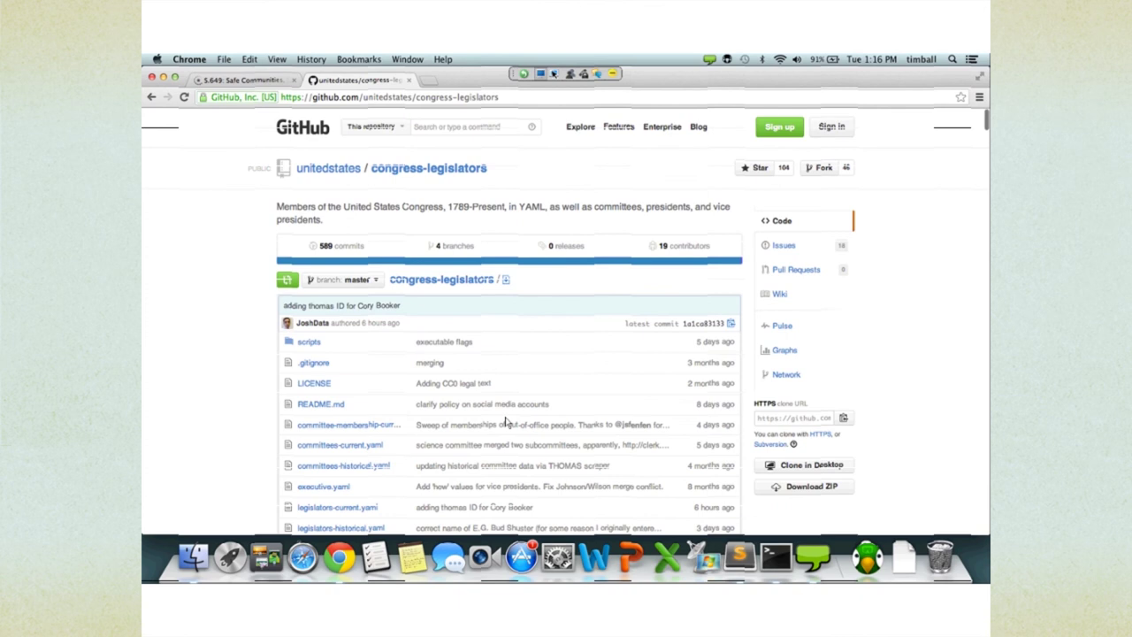
{"action": "scroll", "coordinate": [214, 130], "scroll_direction": "down", "scroll_amount": 2}
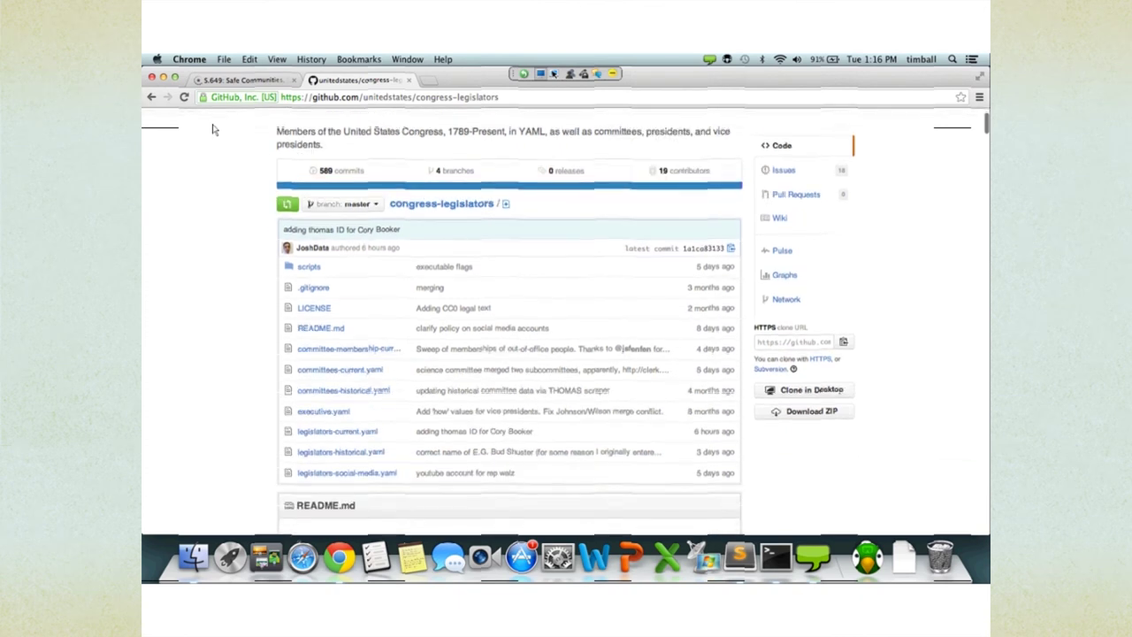
{"action": "scroll", "coordinate": [213, 130], "scroll_direction": "down", "scroll_amount": 1}
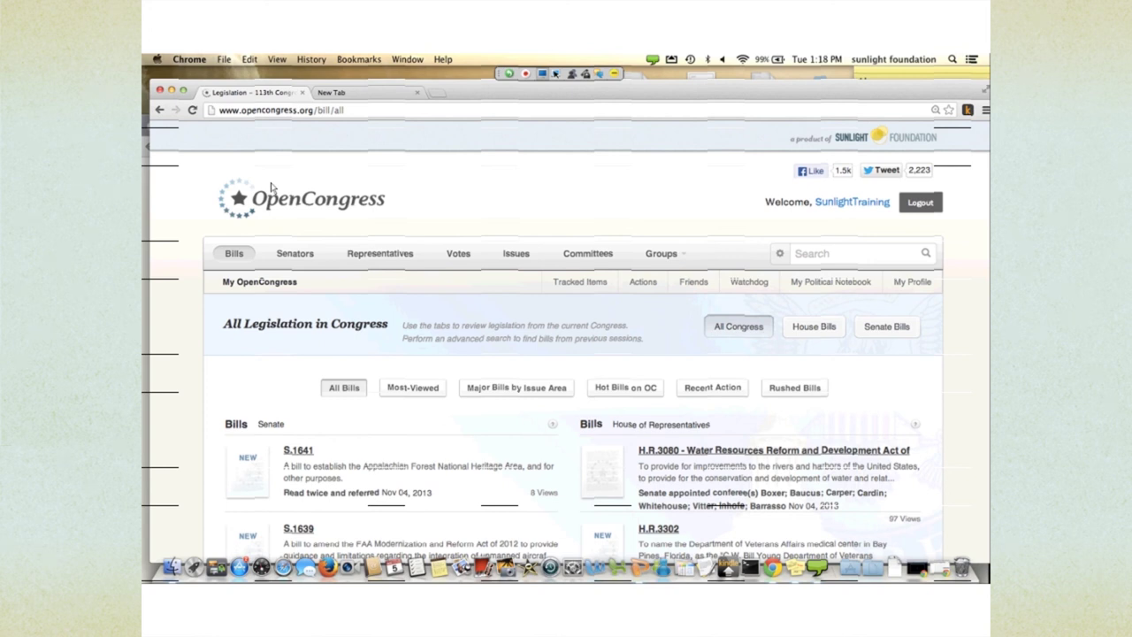
{"action": "left_click", "coordinate": [183, 90]}
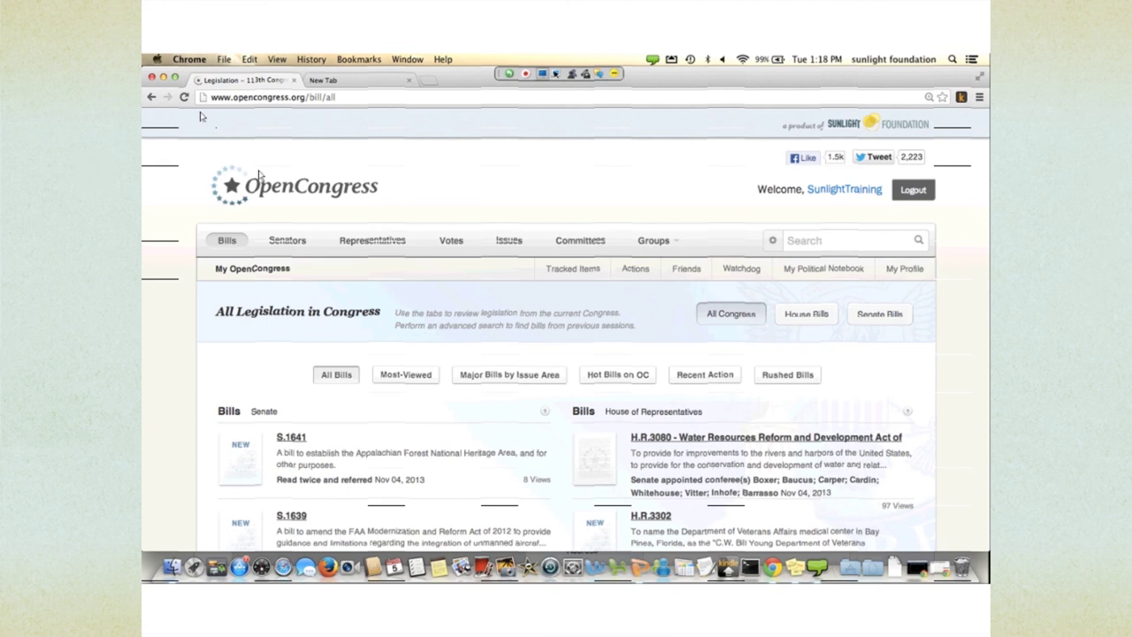
{"action": "scroll", "coordinate": [200, 116], "scroll_direction": "down", "scroll_amount": 2}
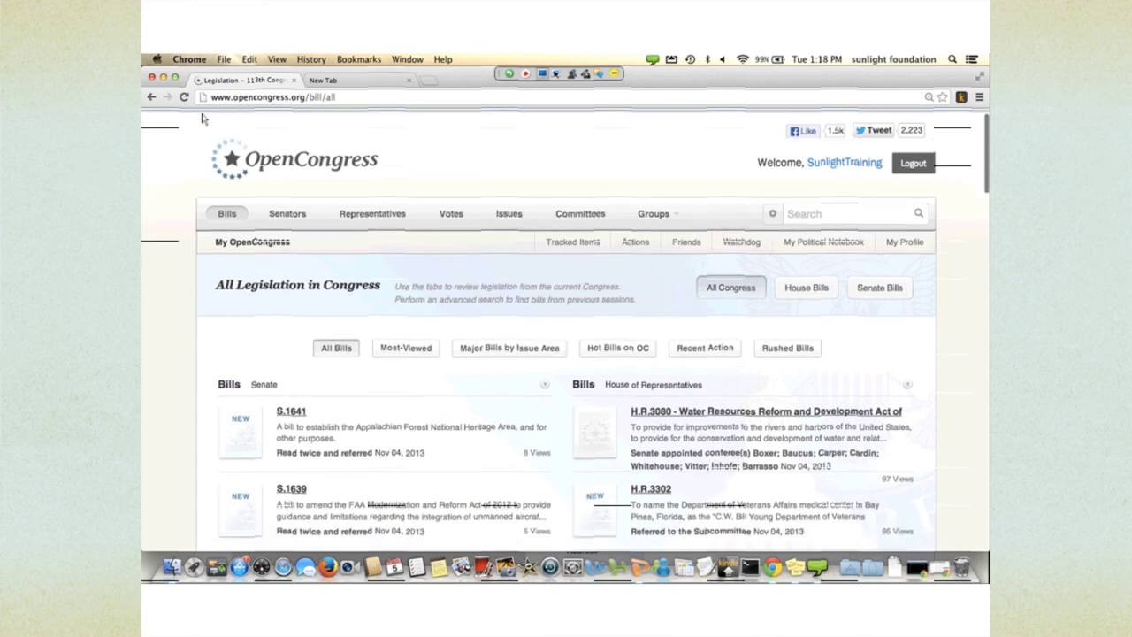
{"action": "scroll", "coordinate": [202, 118], "scroll_direction": "up", "scroll_amount": 2}
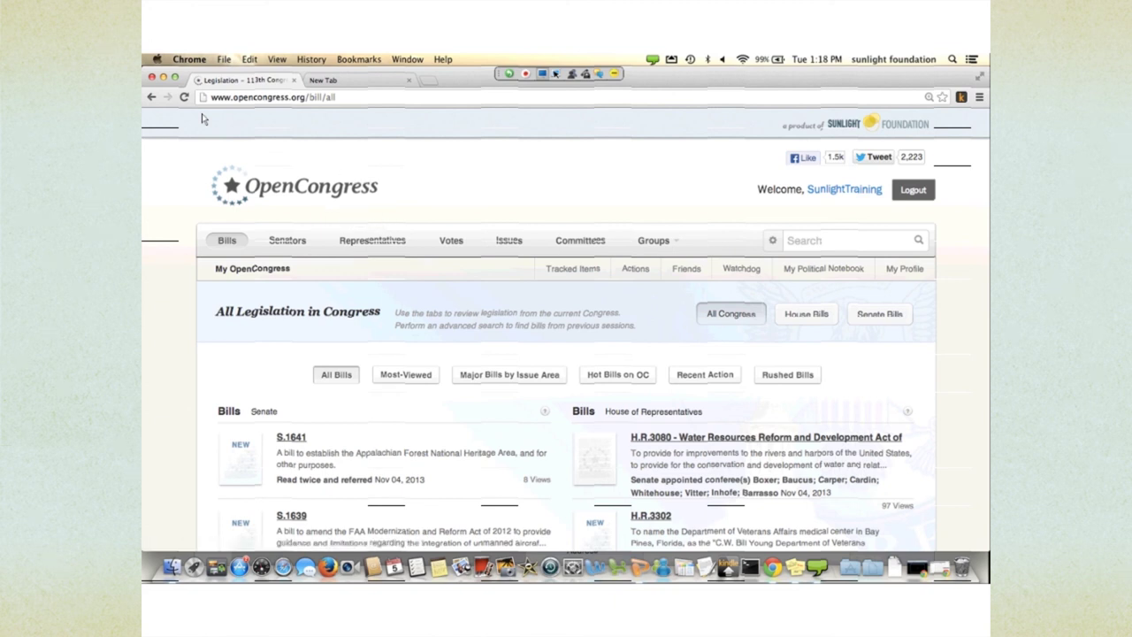
{"action": "scroll", "coordinate": [204, 120], "scroll_direction": "down", "scroll_amount": 10}
{"action": "scroll", "coordinate": [221, 137], "scroll_direction": "down", "scroll_amount": 15}
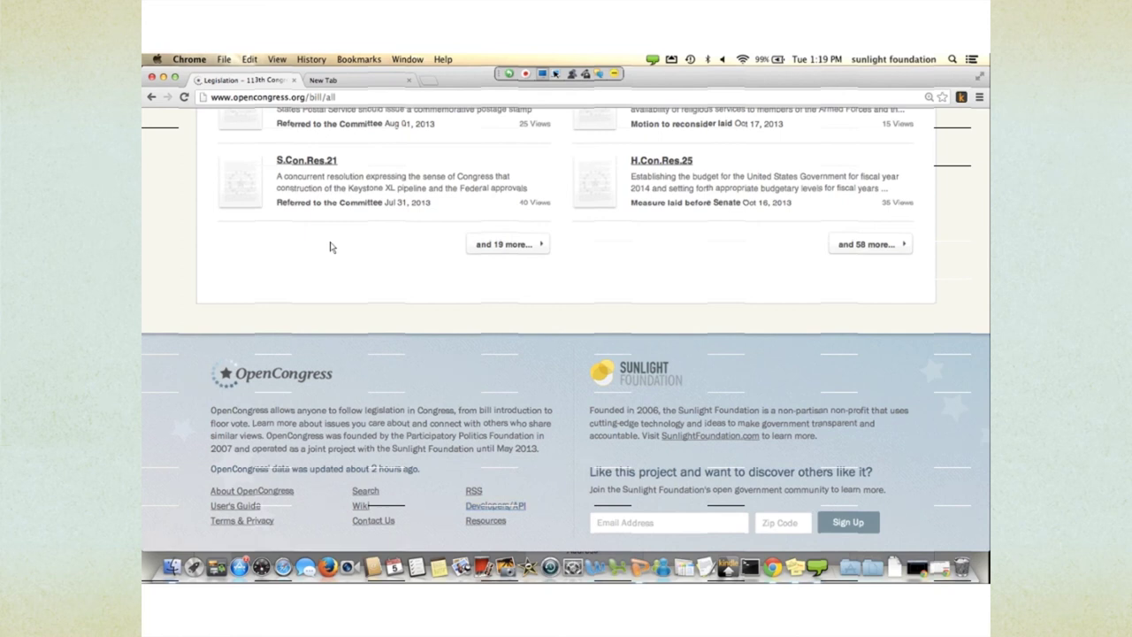
{"action": "scroll", "coordinate": [330, 246], "scroll_direction": "up", "scroll_amount": 20}
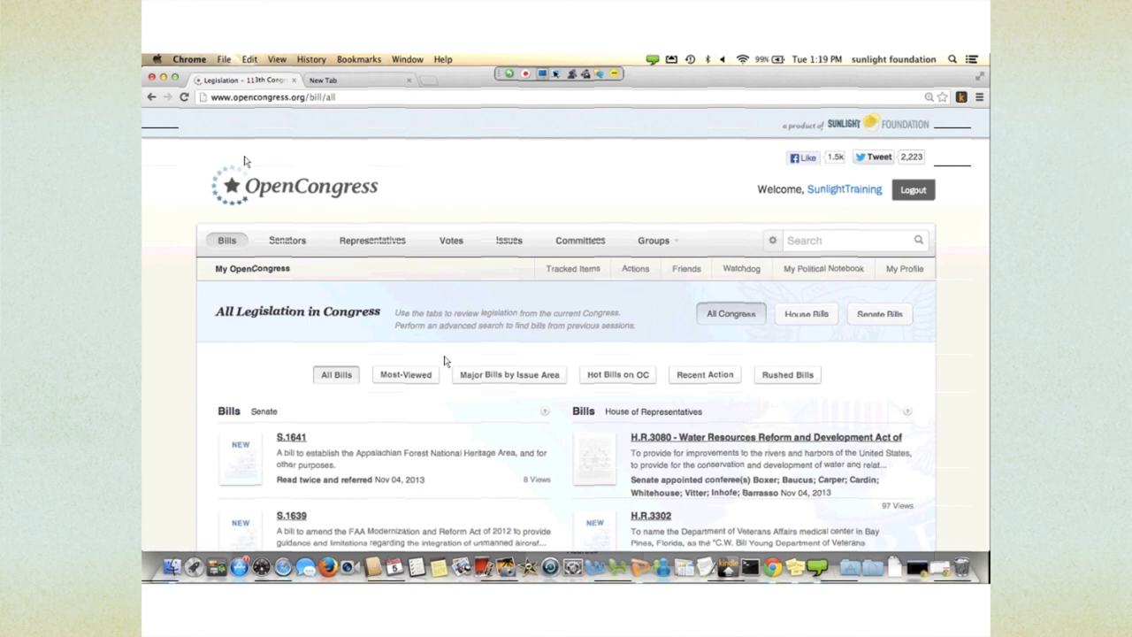
{"action": "scroll", "coordinate": [445, 361], "scroll_direction": "down", "scroll_amount": 1}
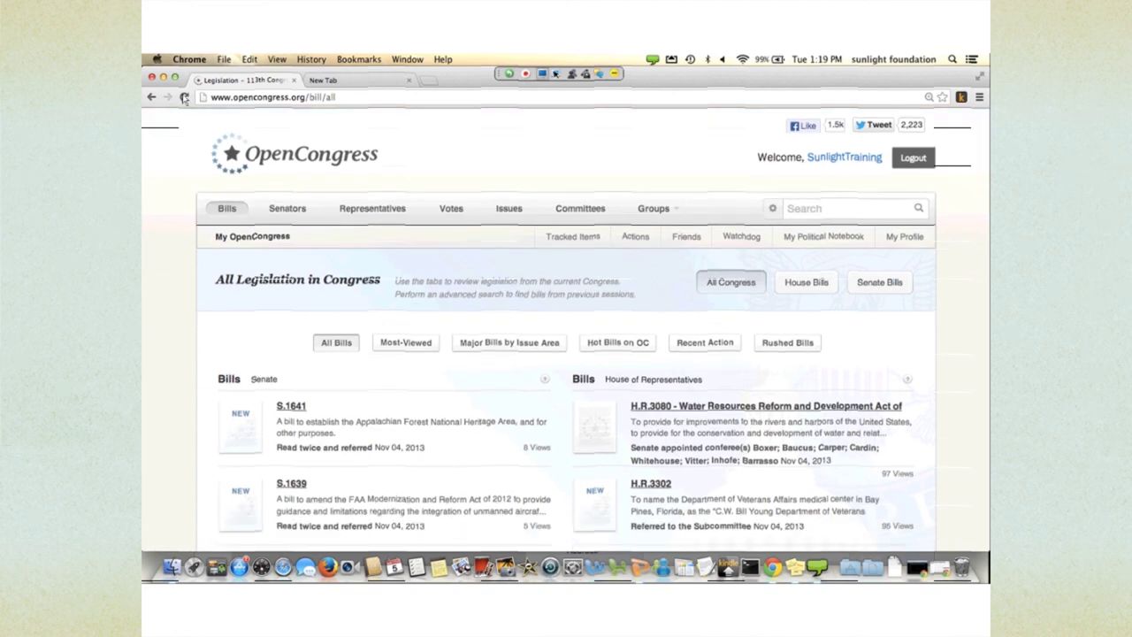
{"action": "scroll", "coordinate": [204, 119], "scroll_direction": "down", "scroll_amount": 2}
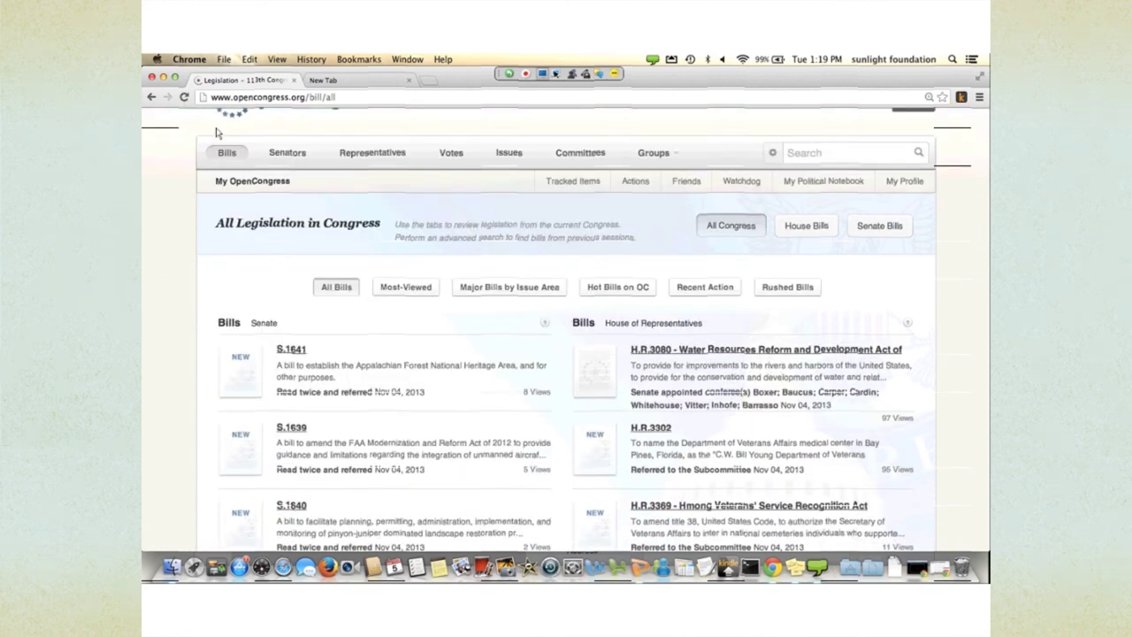
{"action": "scroll", "coordinate": [216, 131], "scroll_direction": "down", "scroll_amount": 2}
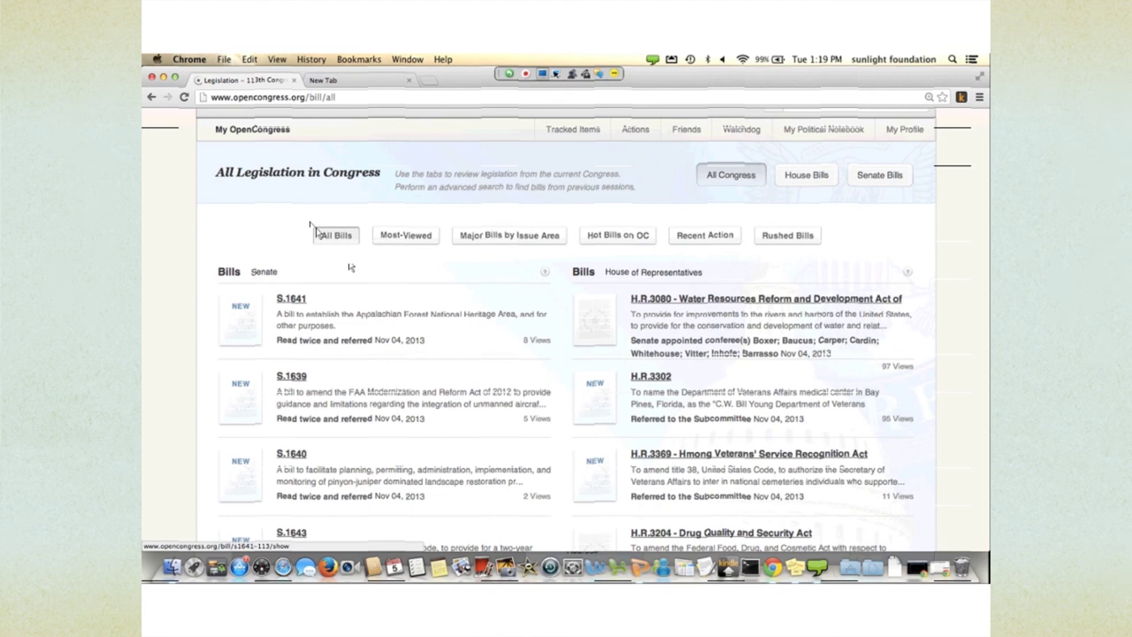
{"action": "scroll", "coordinate": [350, 267], "scroll_direction": "down", "scroll_amount": 1}
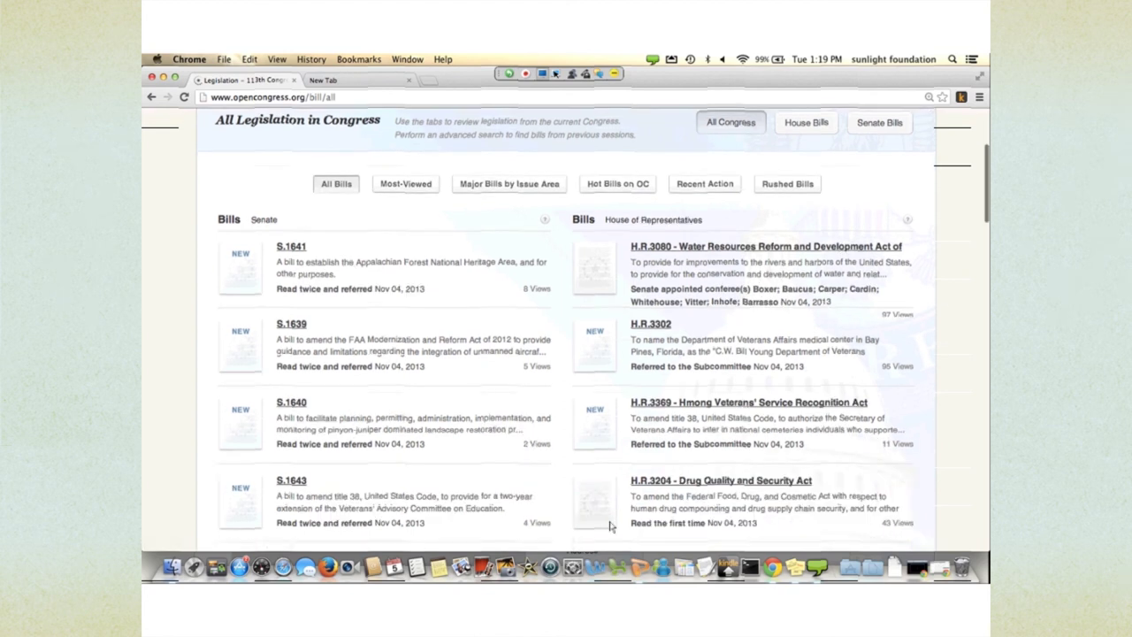
{"action": "scroll", "coordinate": [709, 242], "scroll_direction": "down", "scroll_amount": 1}
{"action": "scroll", "coordinate": [709, 242], "scroll_direction": "down", "scroll_amount": 5}
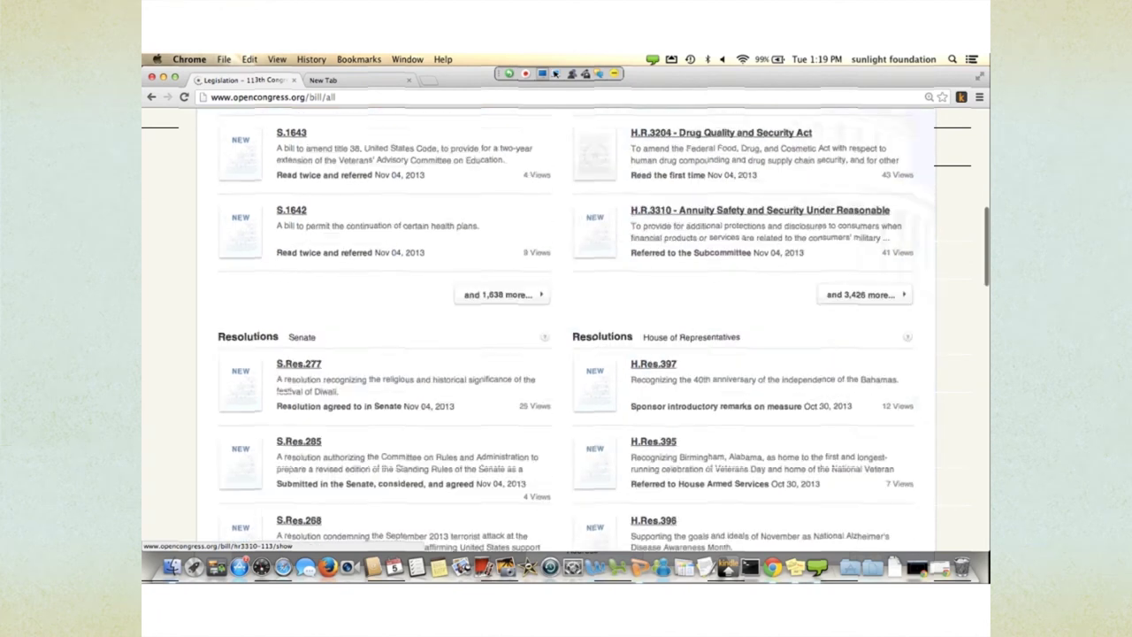
{"action": "scroll", "coordinate": [444, 360], "scroll_direction": "down", "scroll_amount": 4}
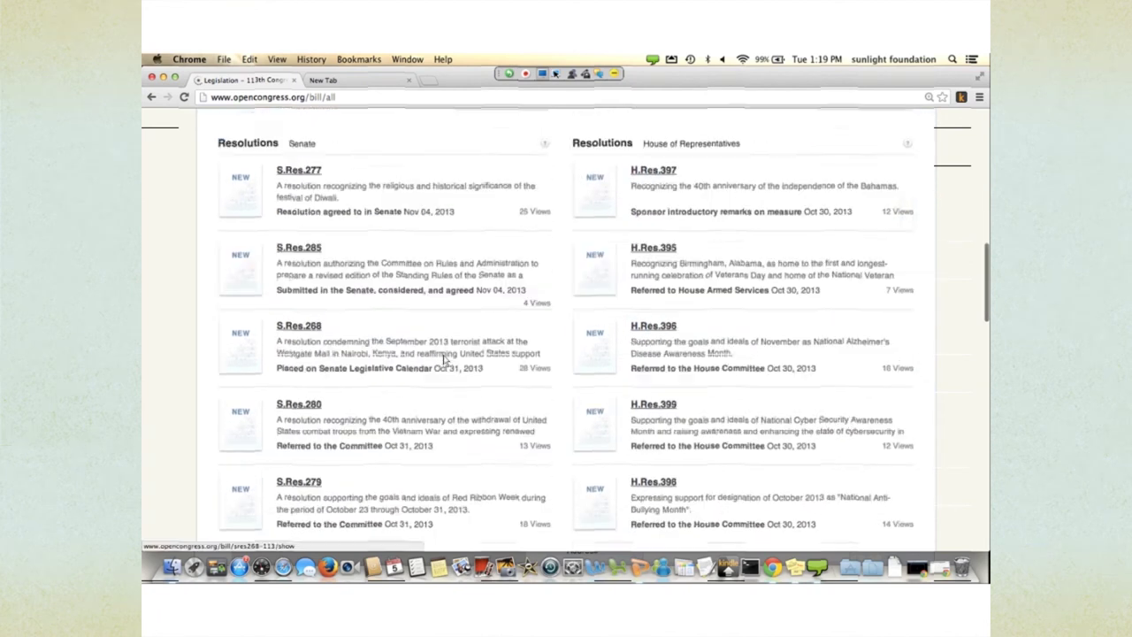
{"action": "scroll", "coordinate": [444, 360], "scroll_direction": "down", "scroll_amount": 3}
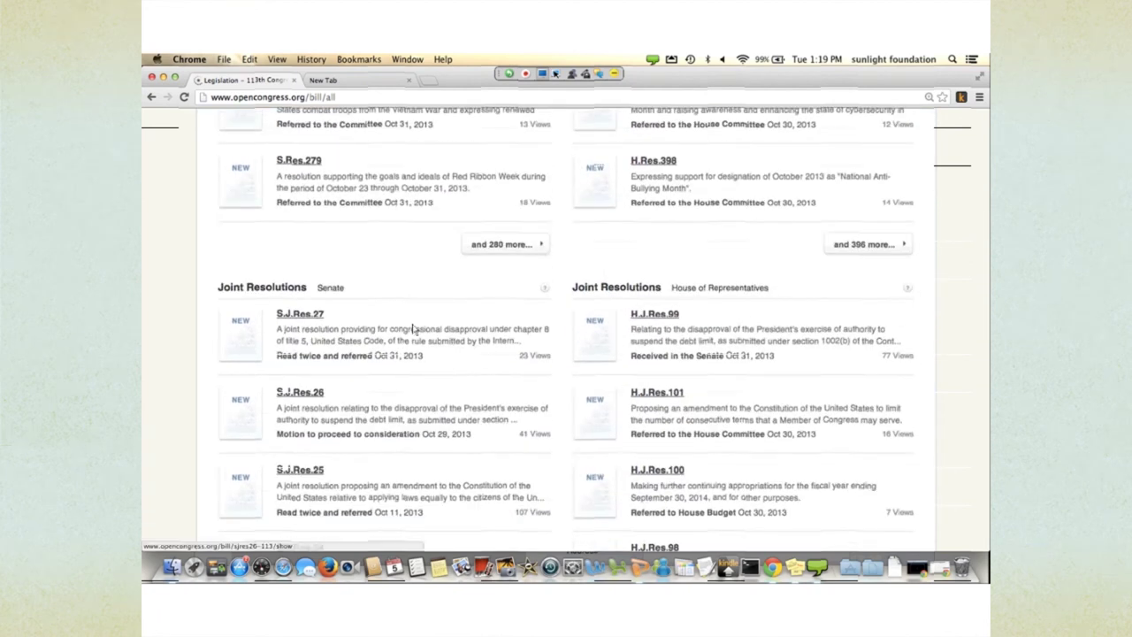
{"action": "scroll", "coordinate": [434, 351], "scroll_direction": "down", "scroll_amount": 8}
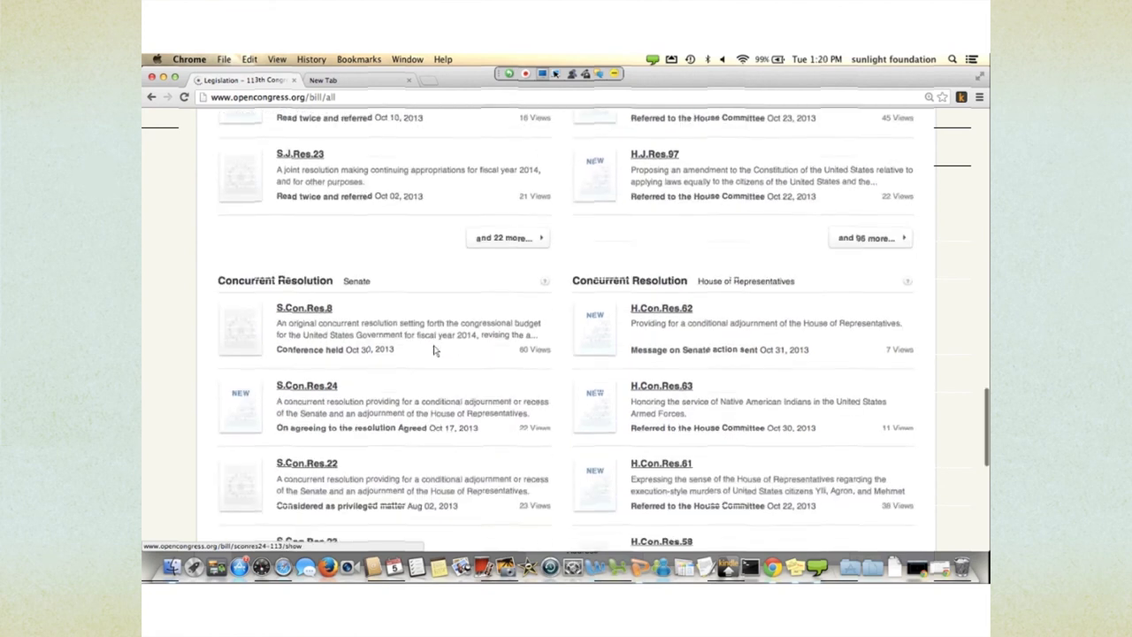
{"action": "scroll", "coordinate": [433, 351], "scroll_direction": "down", "scroll_amount": 4}
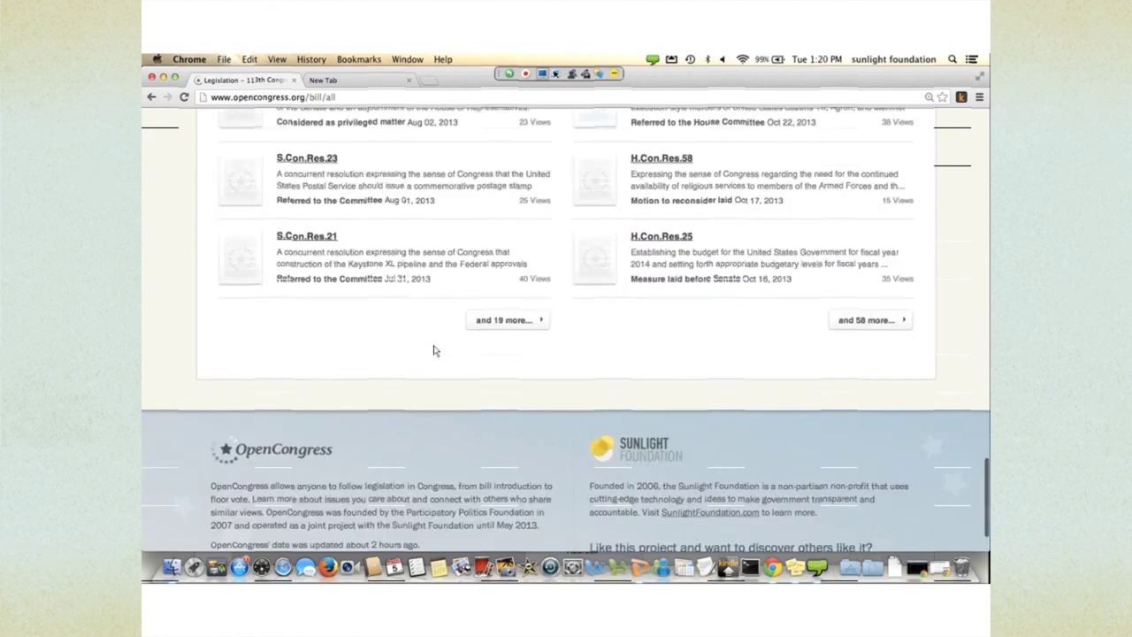
{"action": "scroll", "coordinate": [434, 351], "scroll_direction": "up", "scroll_amount": 20}
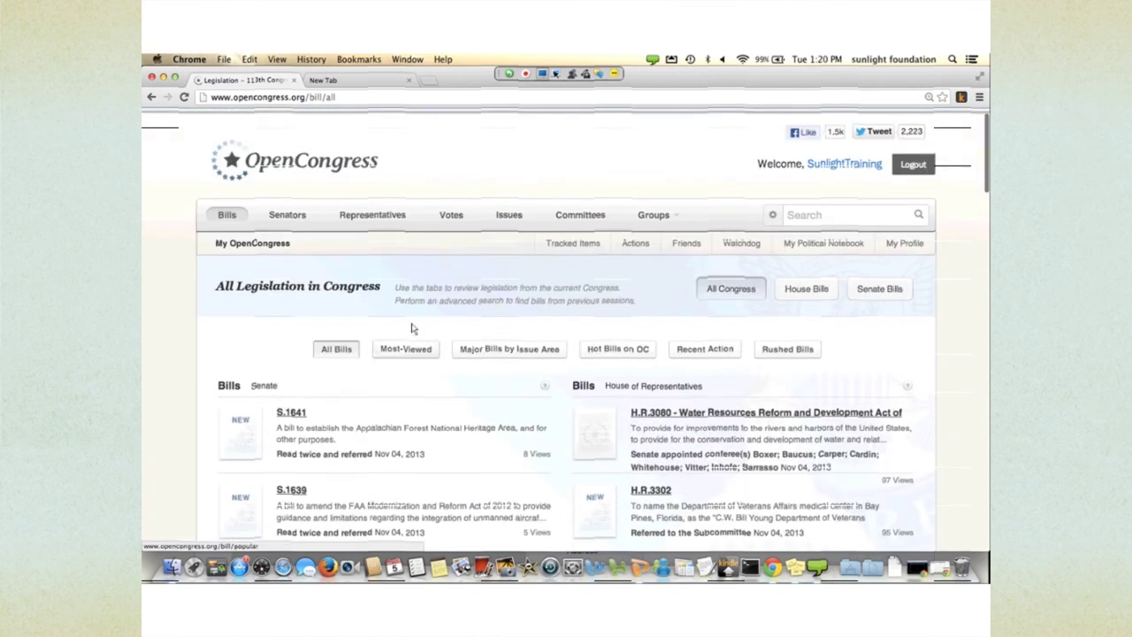
- List the most viewed bills, then the major bills grouped by issue area
{"action": "left_click", "coordinate": [412, 329]}
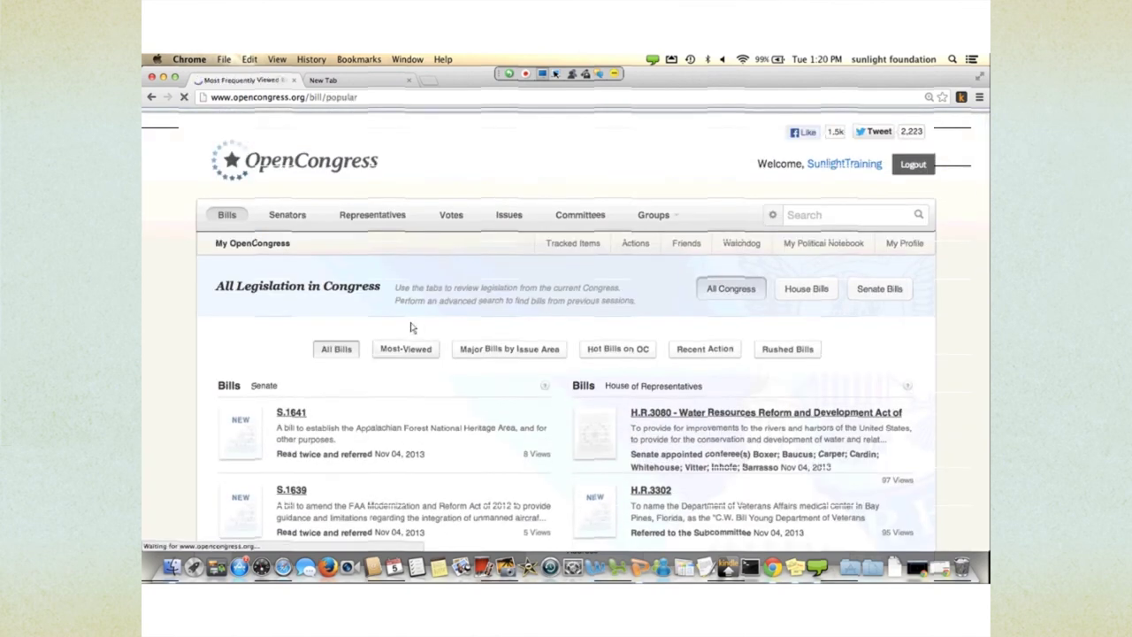
{"action": "scroll", "coordinate": [446, 362], "scroll_direction": "down", "scroll_amount": 1}
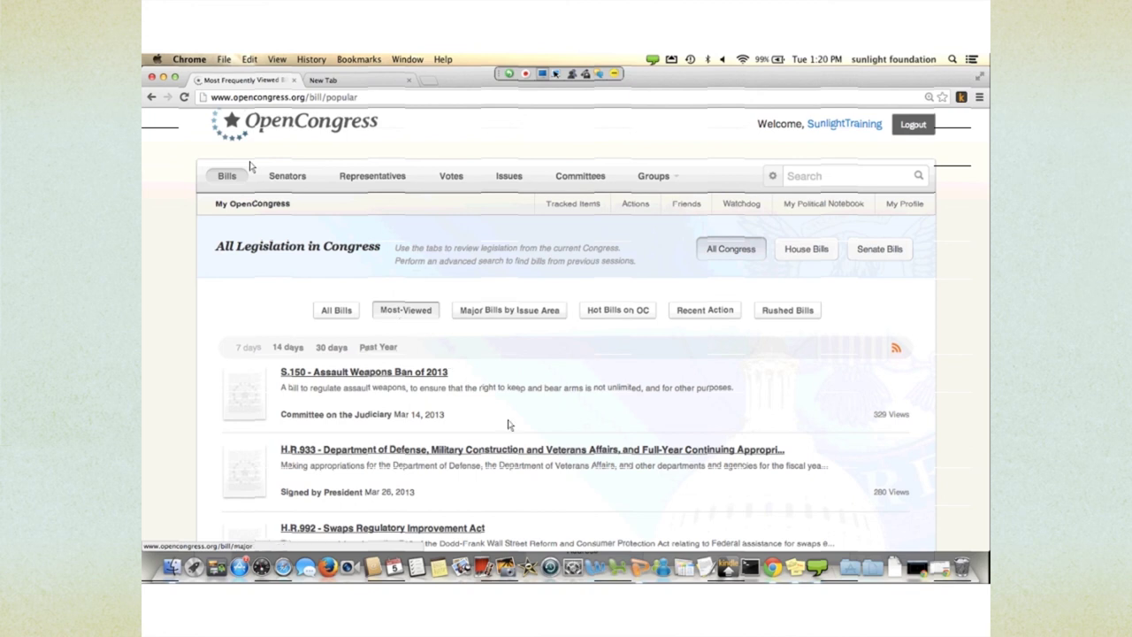
{"action": "left_click", "coordinate": [509, 310]}
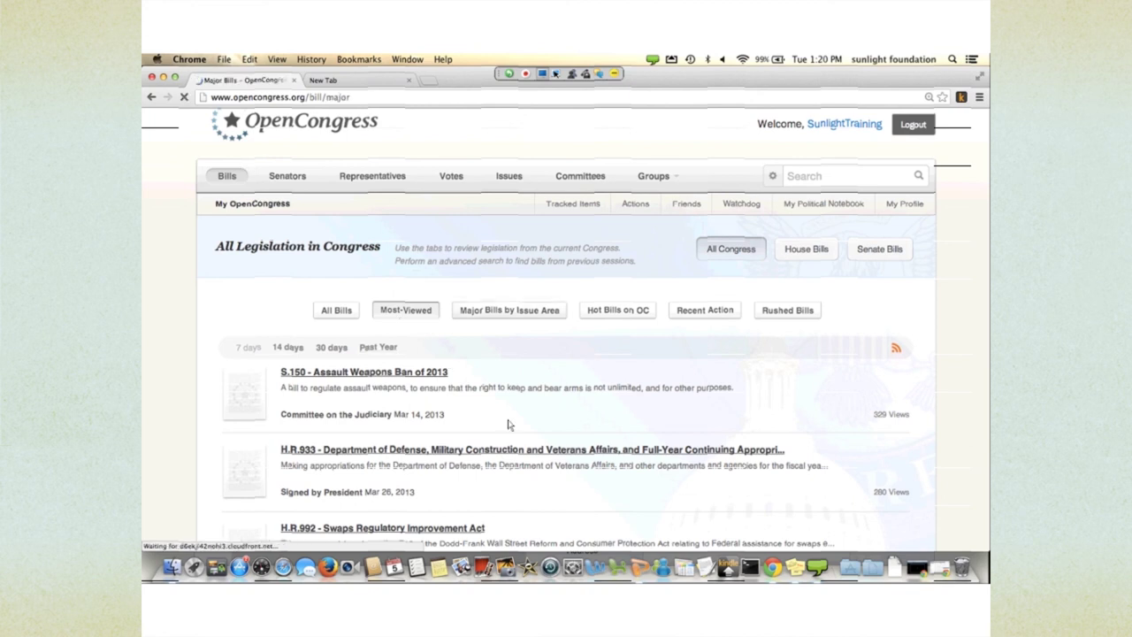
{"action": "scroll", "coordinate": [557, 475], "scroll_direction": "down", "scroll_amount": 2}
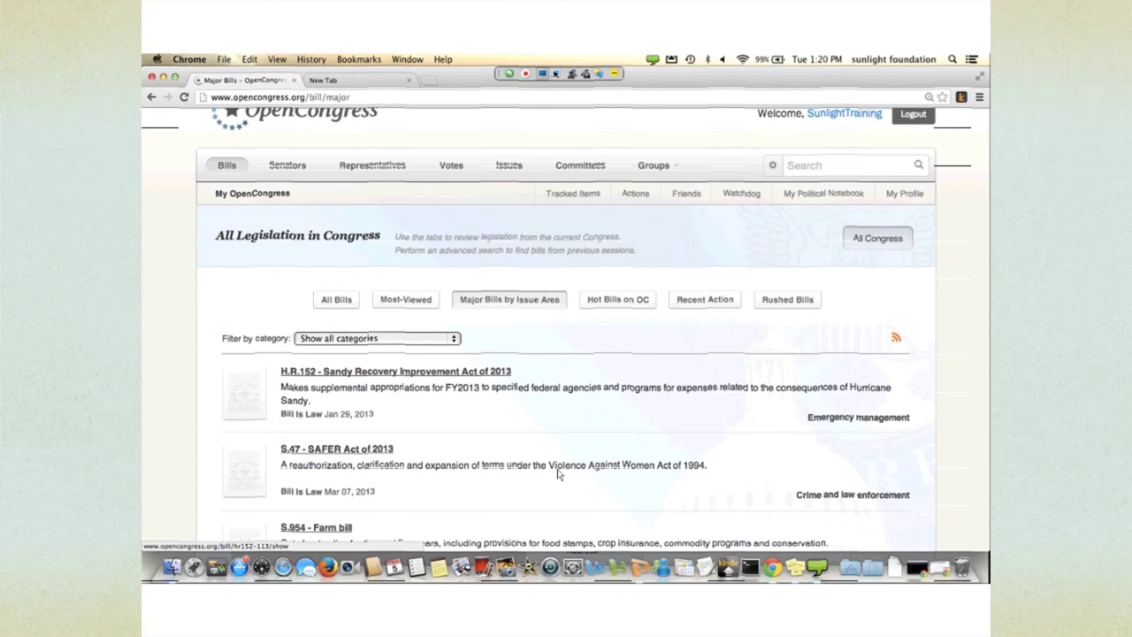
- Browse the issue-area bill list down and back, then show bills with recent action
{"action": "scroll", "coordinate": [557, 475], "scroll_direction": "down", "scroll_amount": 2}
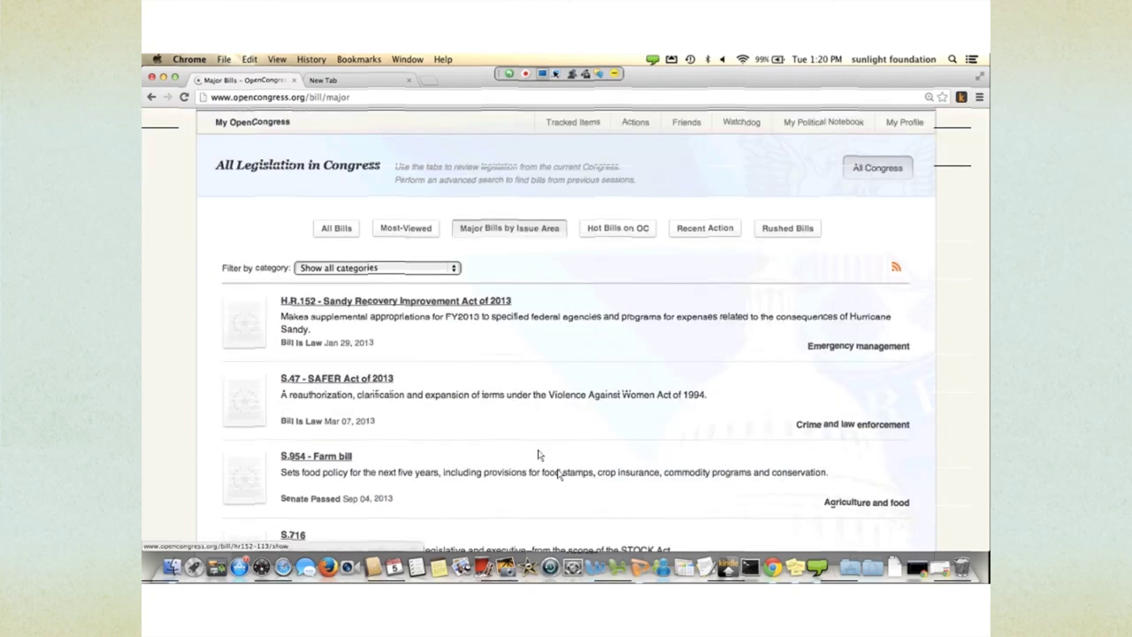
{"action": "scroll", "coordinate": [471, 387], "scroll_direction": "down", "scroll_amount": 1}
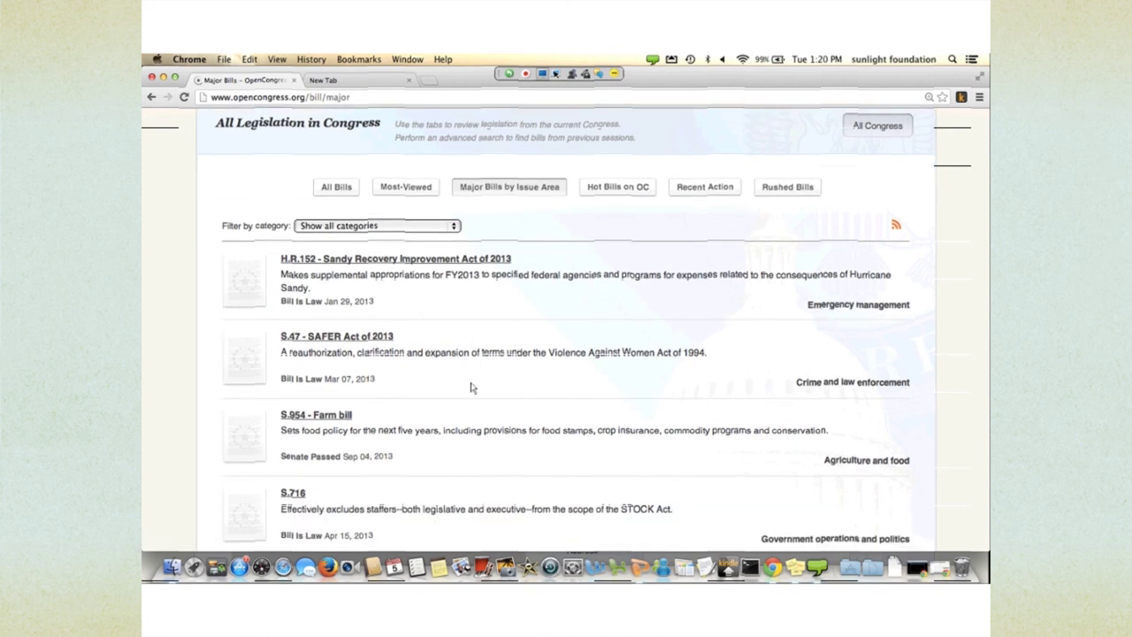
{"action": "scroll", "coordinate": [460, 376], "scroll_direction": "down", "scroll_amount": 1}
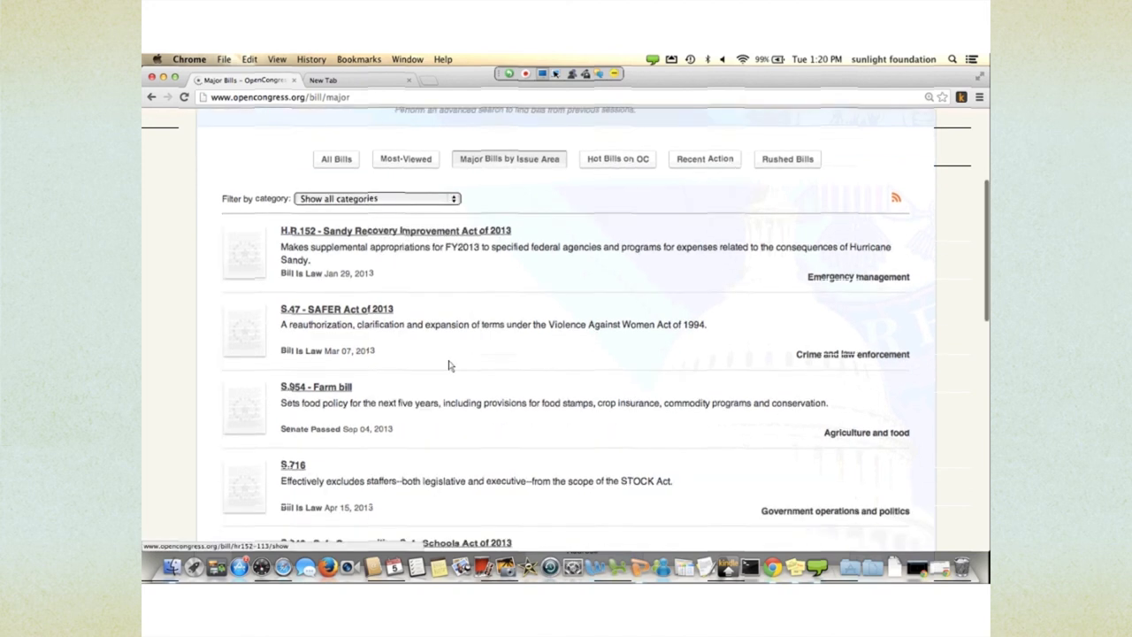
{"action": "scroll", "coordinate": [460, 371], "scroll_direction": "down", "scroll_amount": 1}
{"action": "scroll", "coordinate": [575, 487], "scroll_direction": "up", "scroll_amount": 3}
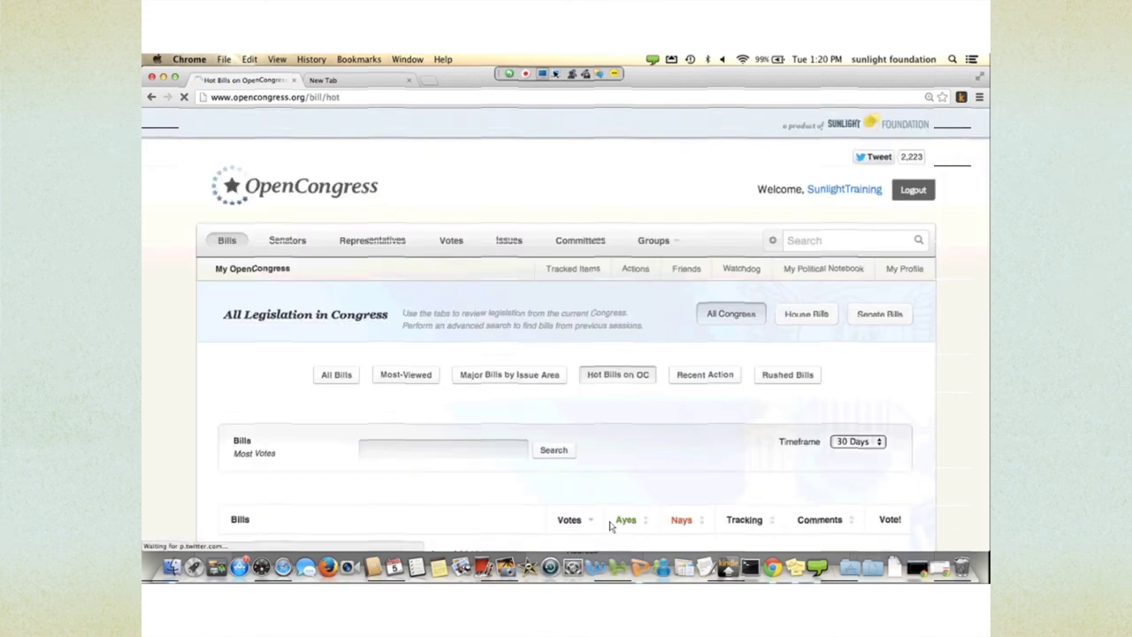
{"action": "scroll", "coordinate": [599, 515], "scroll_direction": "down", "scroll_amount": 3}
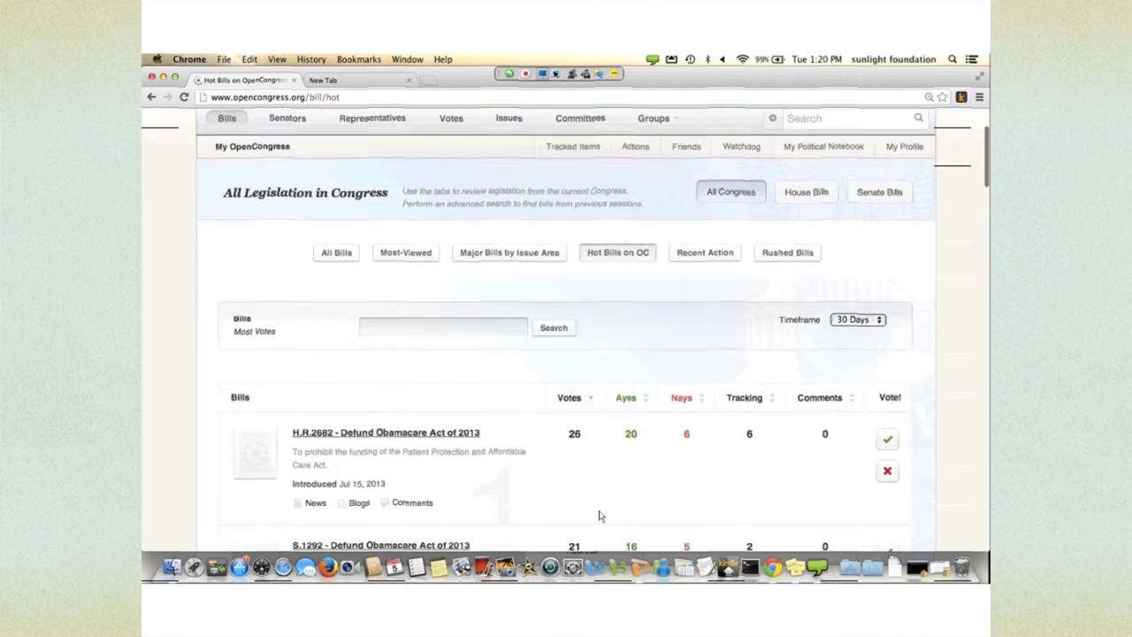
{"action": "scroll", "coordinate": [599, 516], "scroll_direction": "down", "scroll_amount": 2}
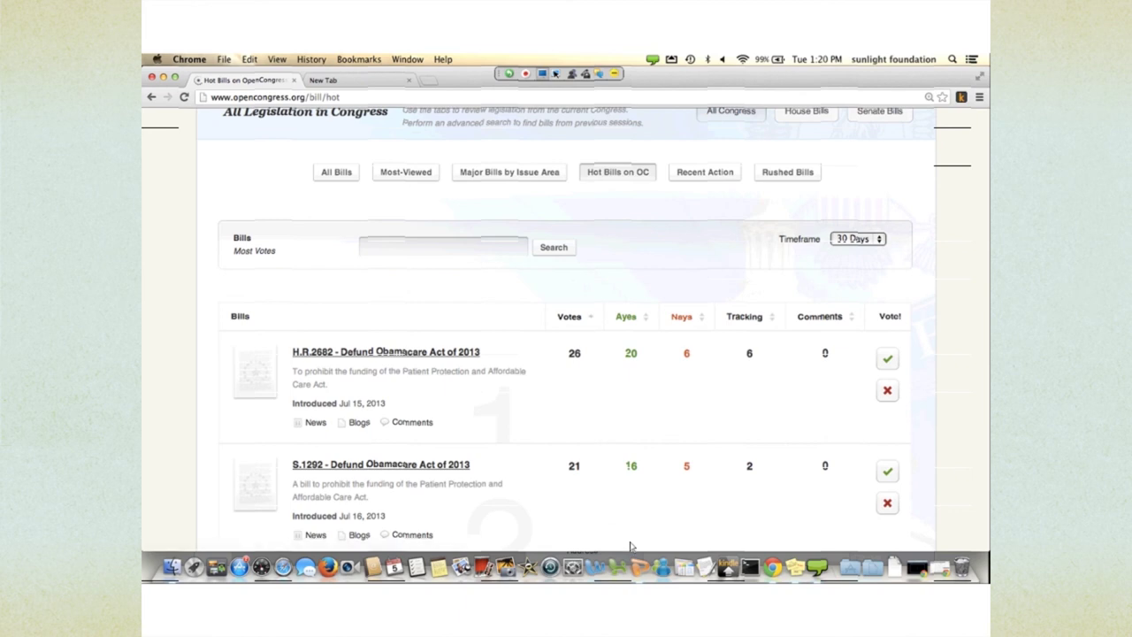
{"action": "scroll", "coordinate": [630, 546], "scroll_direction": "down", "scroll_amount": 1}
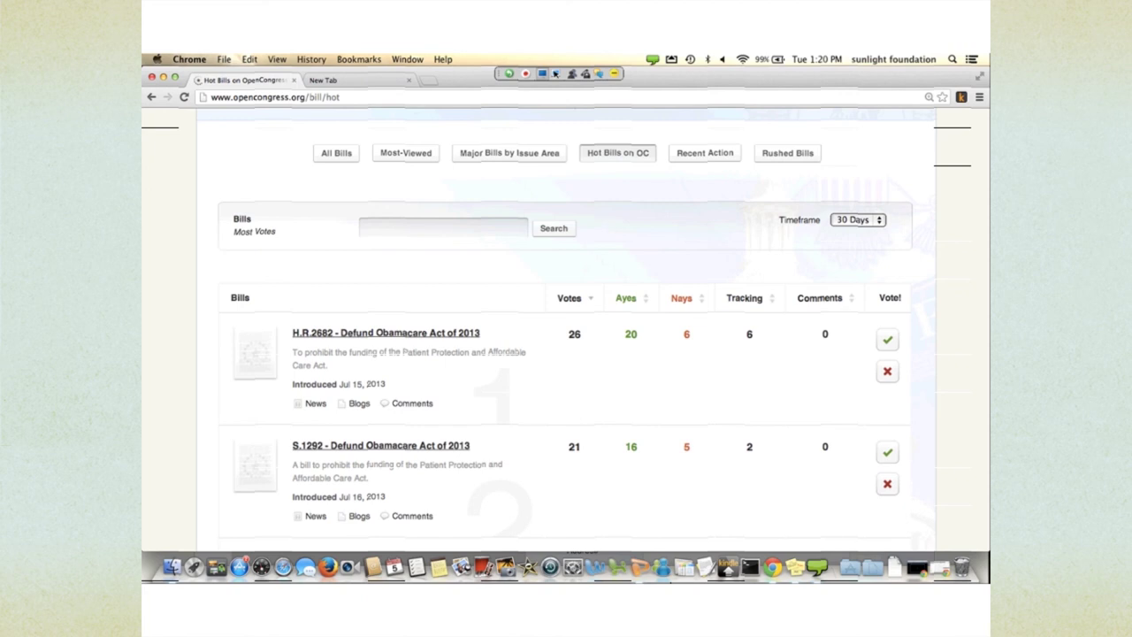
{"action": "scroll", "coordinate": [566, 329], "scroll_direction": "up", "scroll_amount": 5}
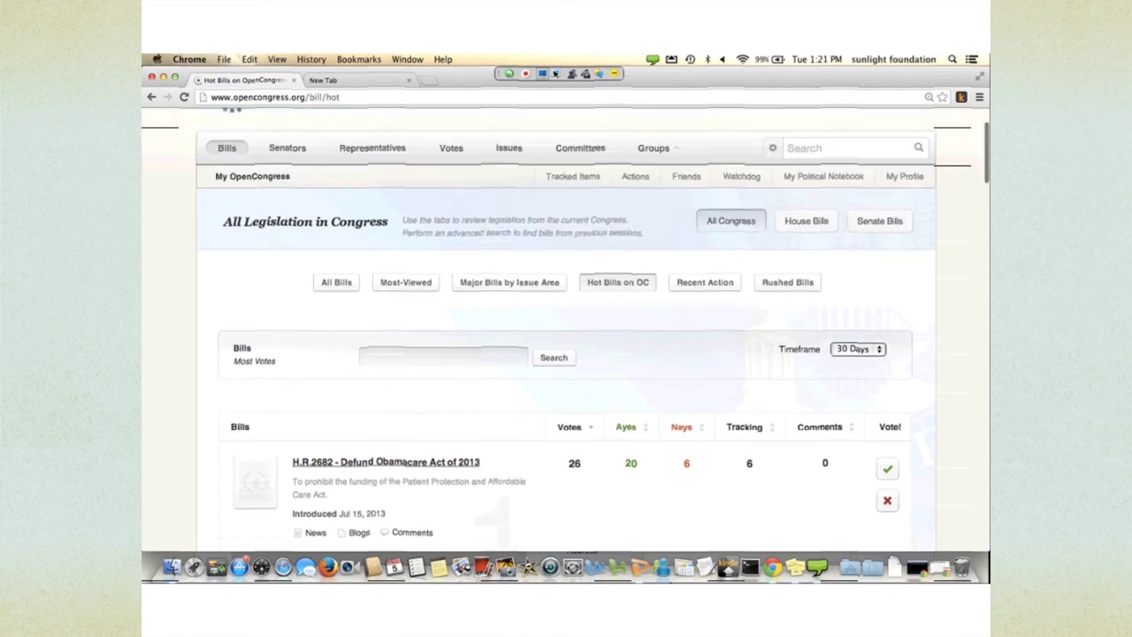
{"action": "left_click", "coordinate": [705, 282]}
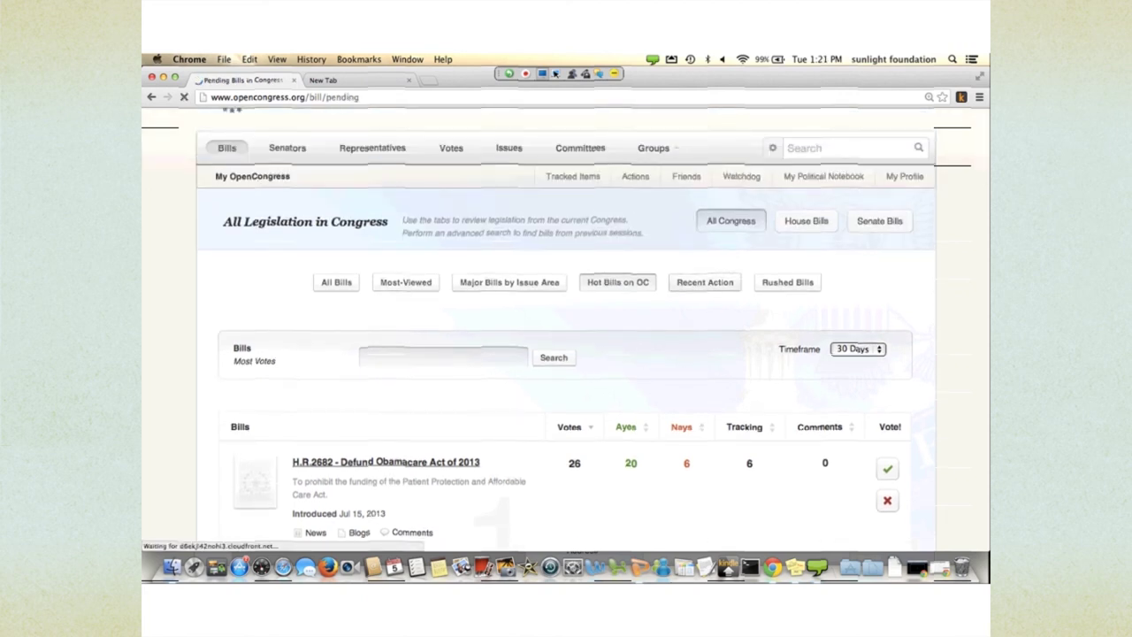
- Browse the list of bills with recent action
{"action": "scroll", "coordinate": [566, 354], "scroll_direction": "down", "scroll_amount": 2}
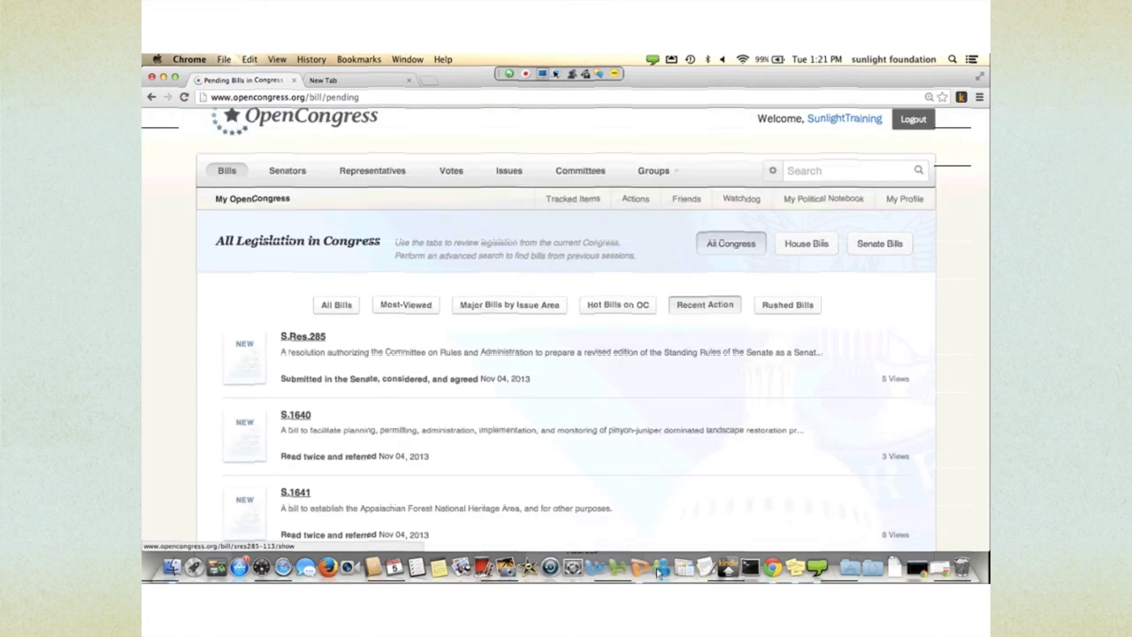
{"action": "left_click", "coordinate": [303, 336]}
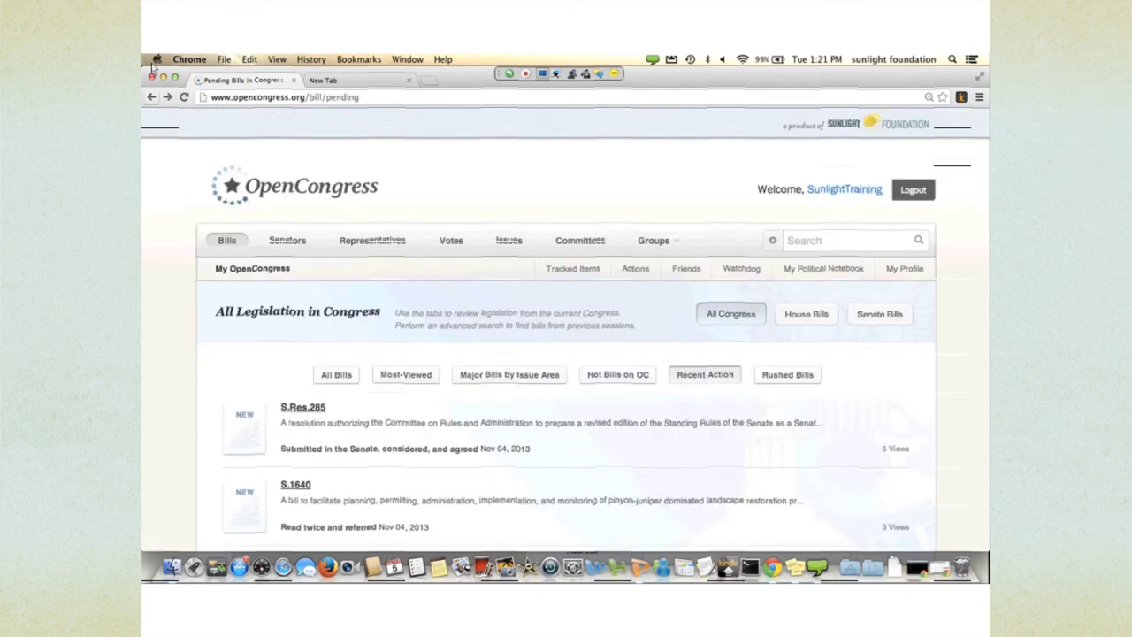
{"action": "scroll", "coordinate": [588, 504], "scroll_direction": "down", "scroll_amount": 1}
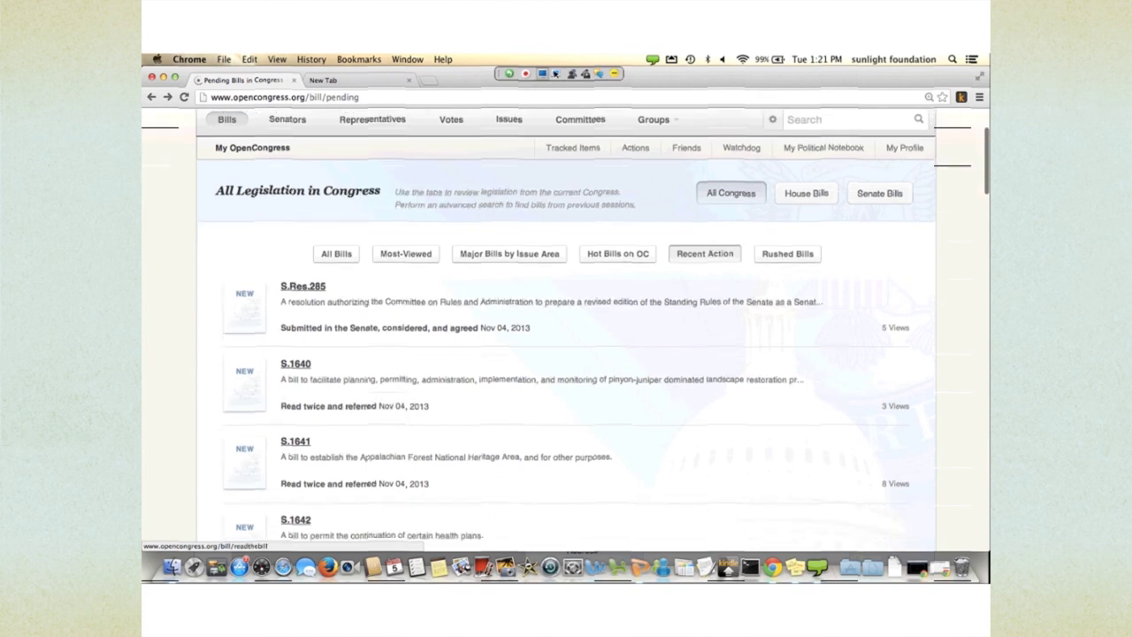
- Open the Rushed Bills page and read its 72-hour explanation
{"action": "left_click", "coordinate": [588, 504]}
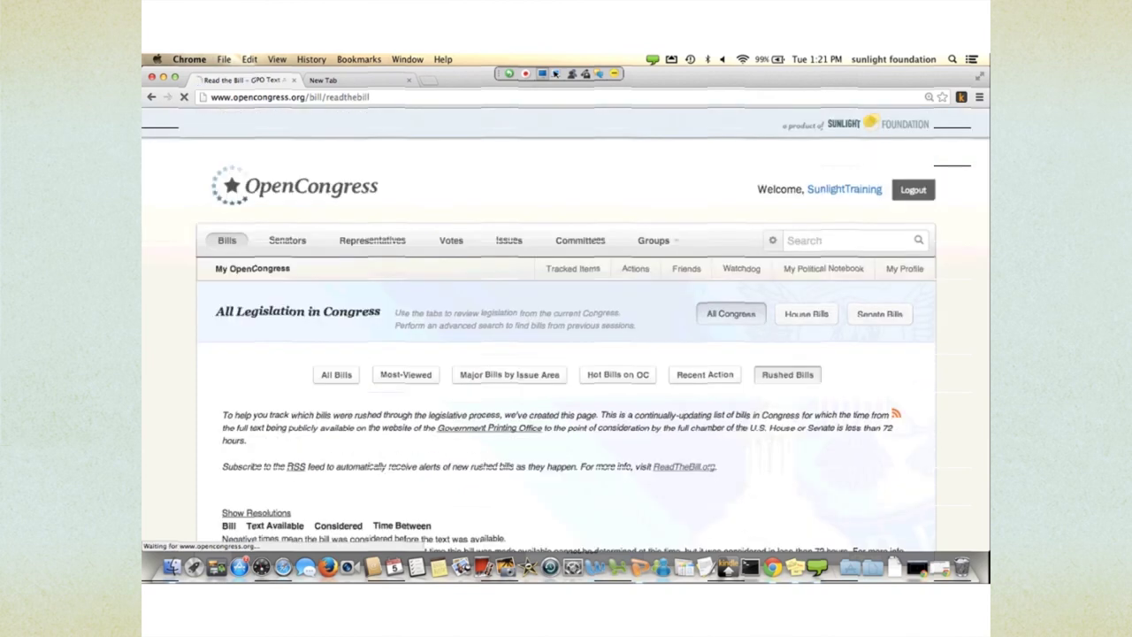
{"action": "scroll", "coordinate": [566, 328], "scroll_direction": "down", "scroll_amount": 2}
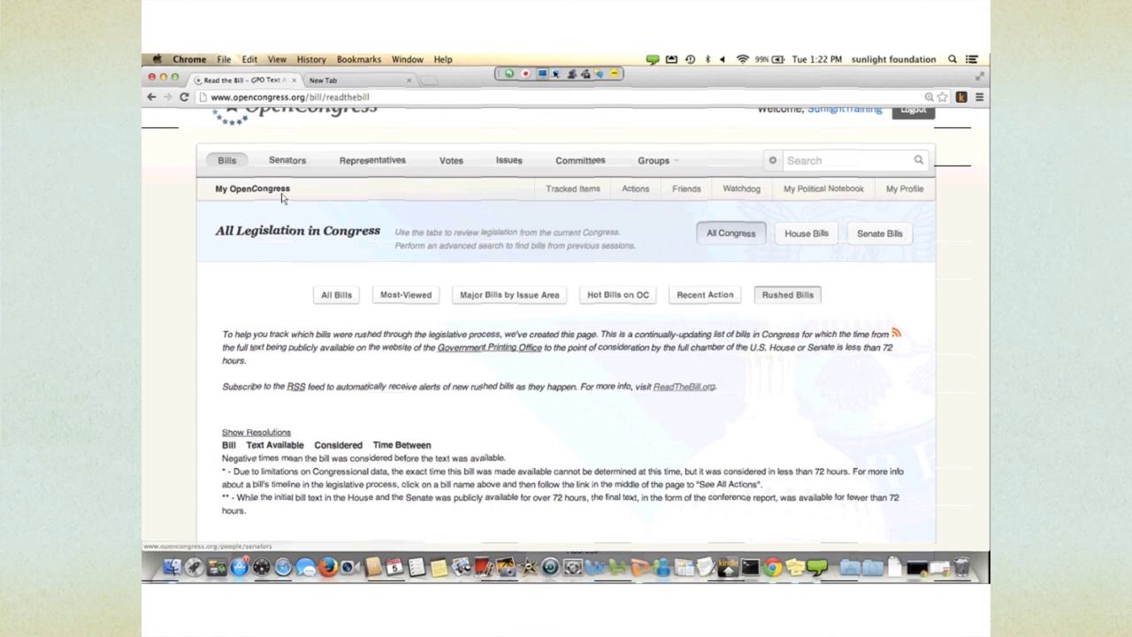
{"action": "scroll", "coordinate": [292, 208], "scroll_direction": "up", "scroll_amount": 3}
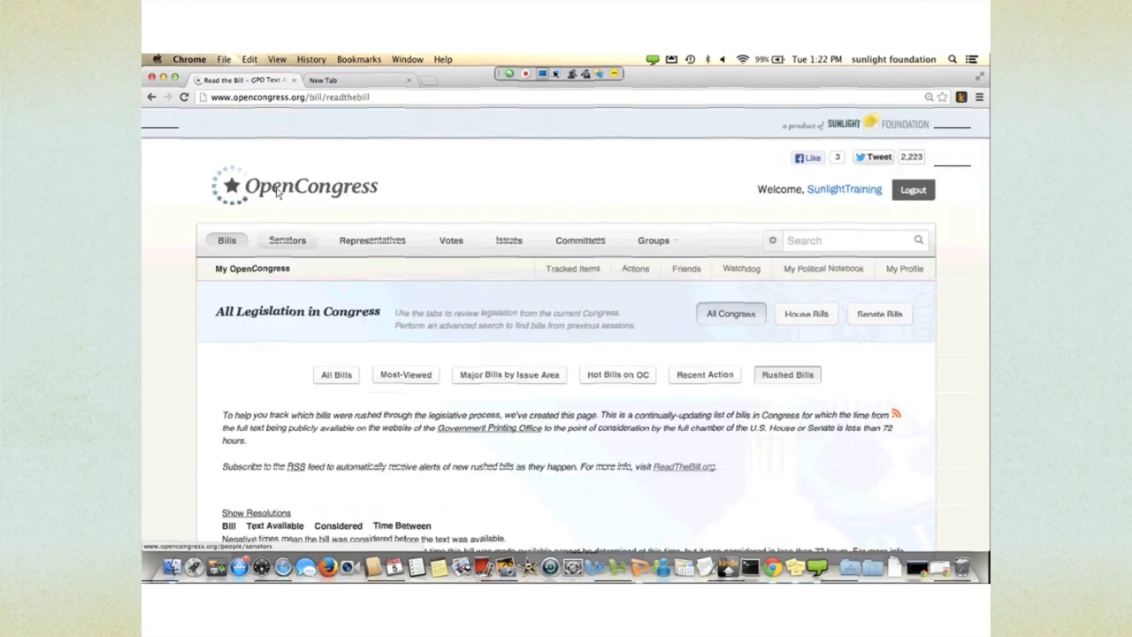
- Open the Senators list and jump to states starting with G
{"action": "left_click", "coordinate": [302, 220]}
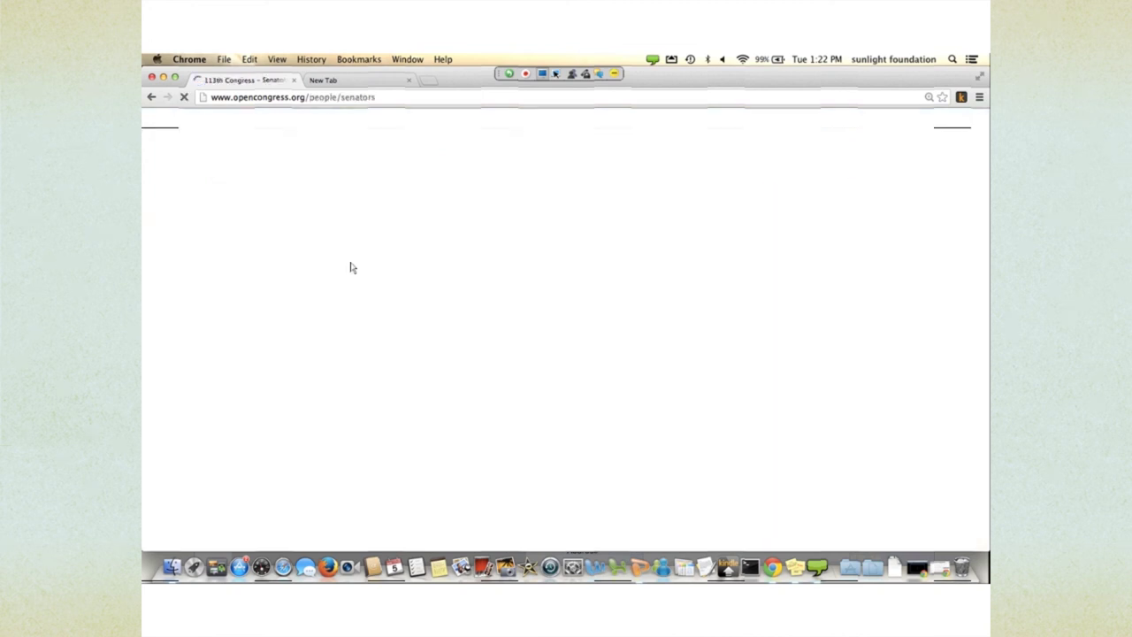
{"action": "scroll", "coordinate": [354, 275], "scroll_direction": "down", "scroll_amount": 2}
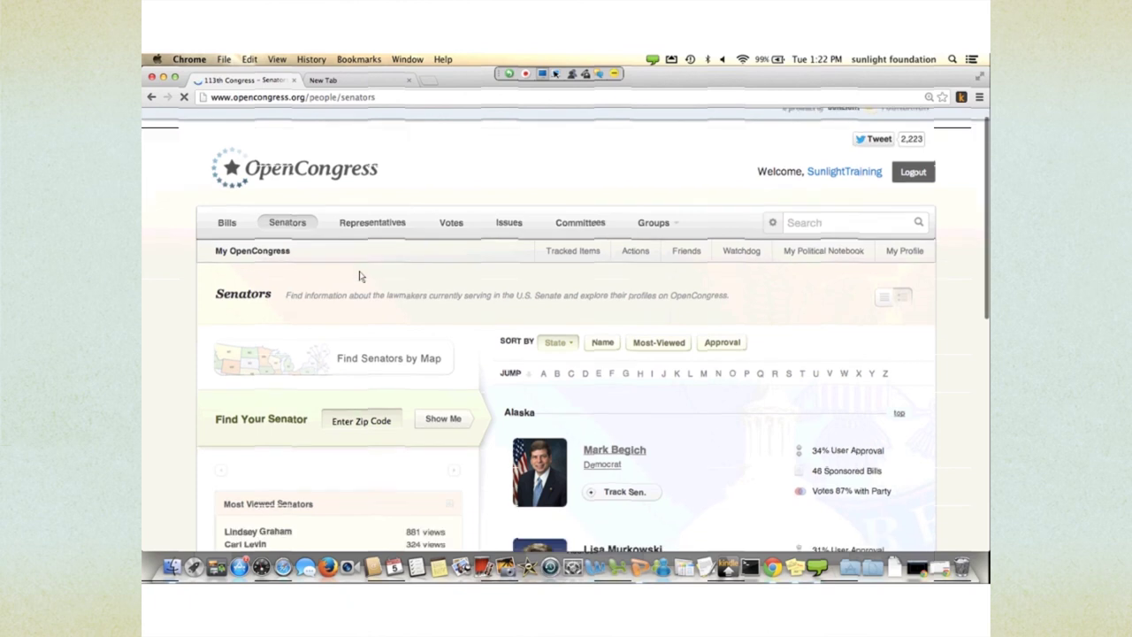
{"action": "scroll", "coordinate": [403, 321], "scroll_direction": "down", "scroll_amount": 2}
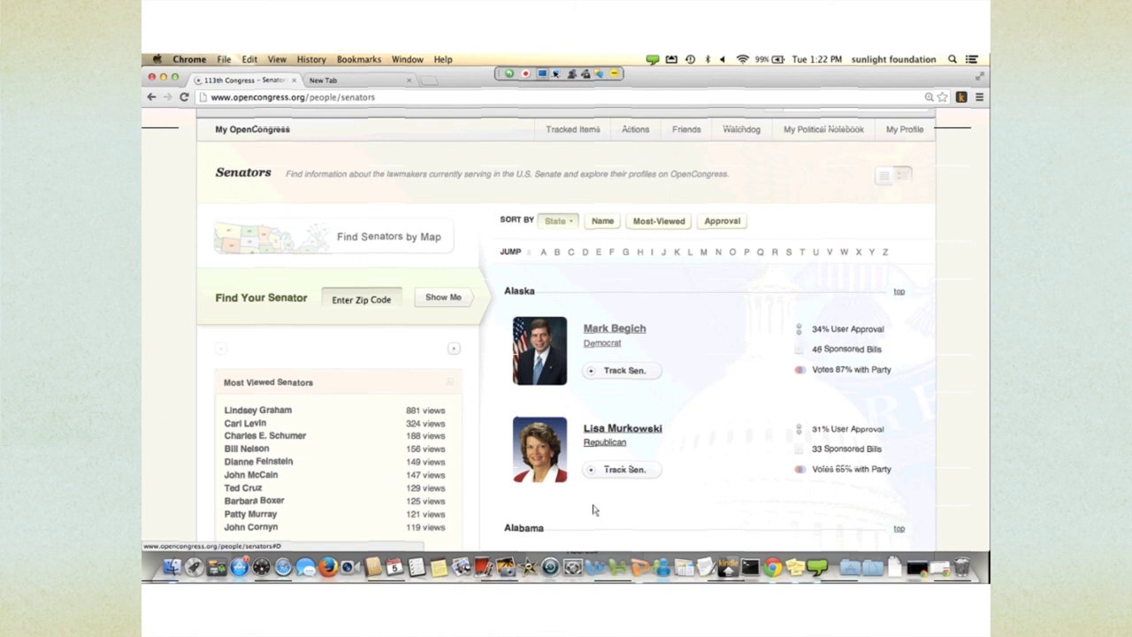
{"action": "scroll", "coordinate": [522, 438], "scroll_direction": "up", "scroll_amount": 1}
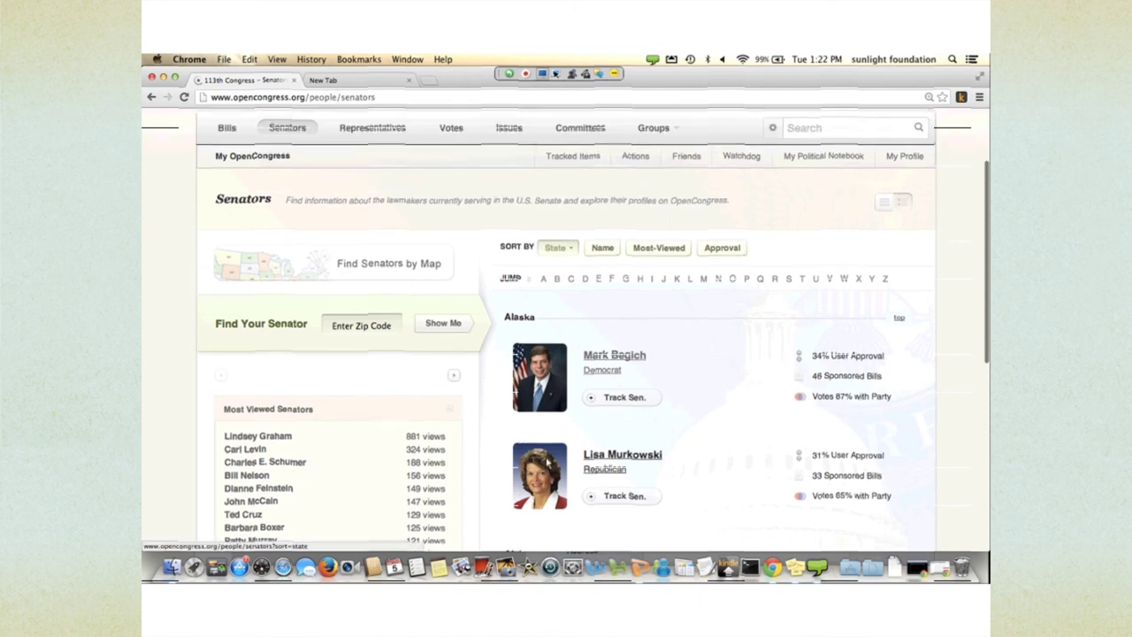
{"action": "left_click", "coordinate": [630, 545]}
- Sort the senators by name and bring up the find-by-state map
{"action": "scroll", "coordinate": [628, 531], "scroll_direction": "up", "scroll_amount": 15}
{"action": "left_click", "coordinate": [608, 524]}
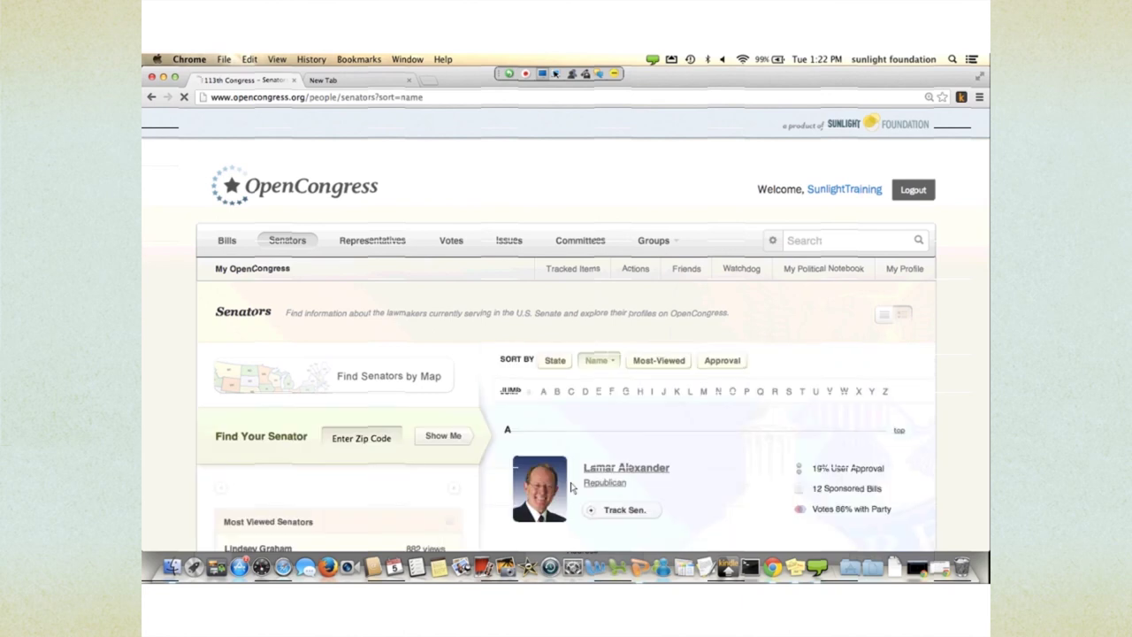
{"action": "scroll", "coordinate": [593, 504], "scroll_direction": "down", "scroll_amount": 2}
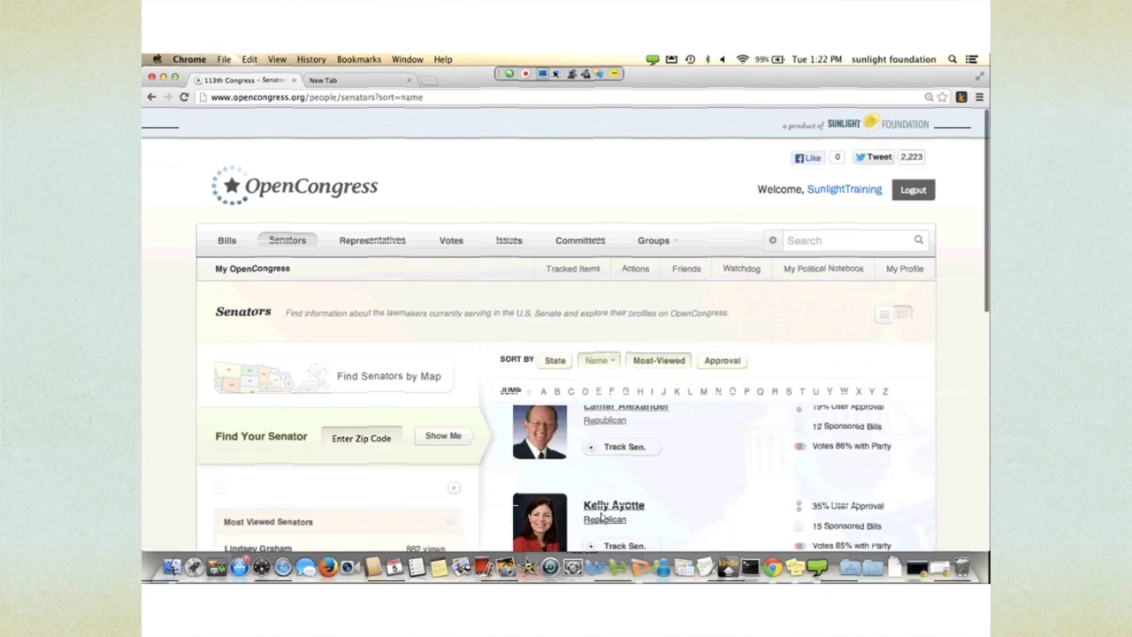
{"action": "scroll", "coordinate": [478, 395], "scroll_direction": "down", "scroll_amount": 1}
{"action": "scroll", "coordinate": [478, 395], "scroll_direction": "down", "scroll_amount": 1}
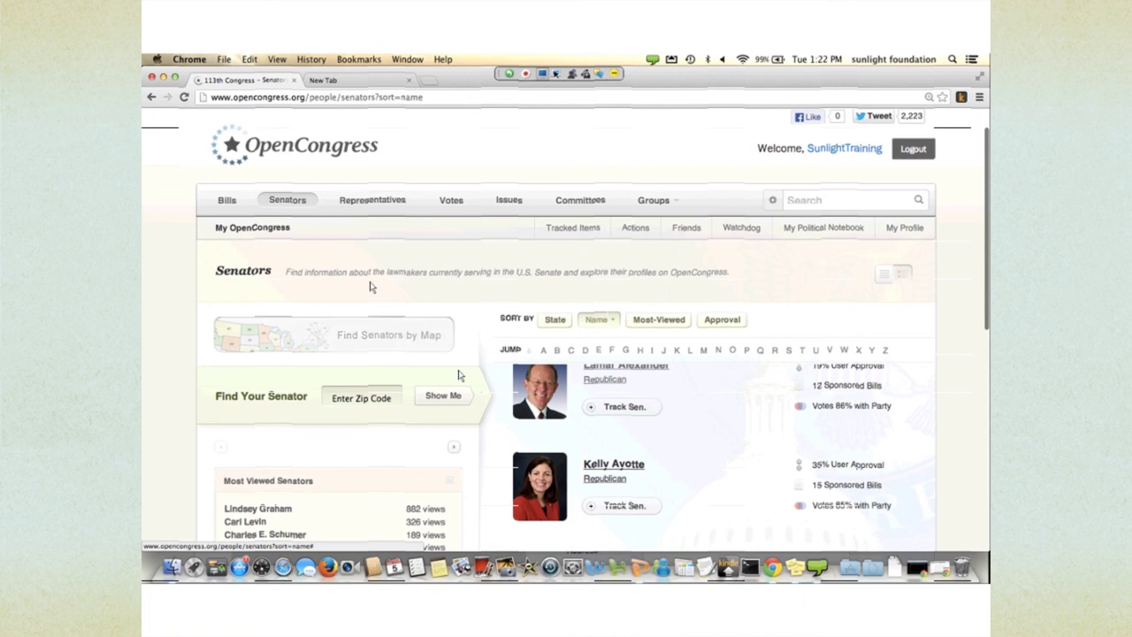
{"action": "left_click", "coordinate": [416, 334]}
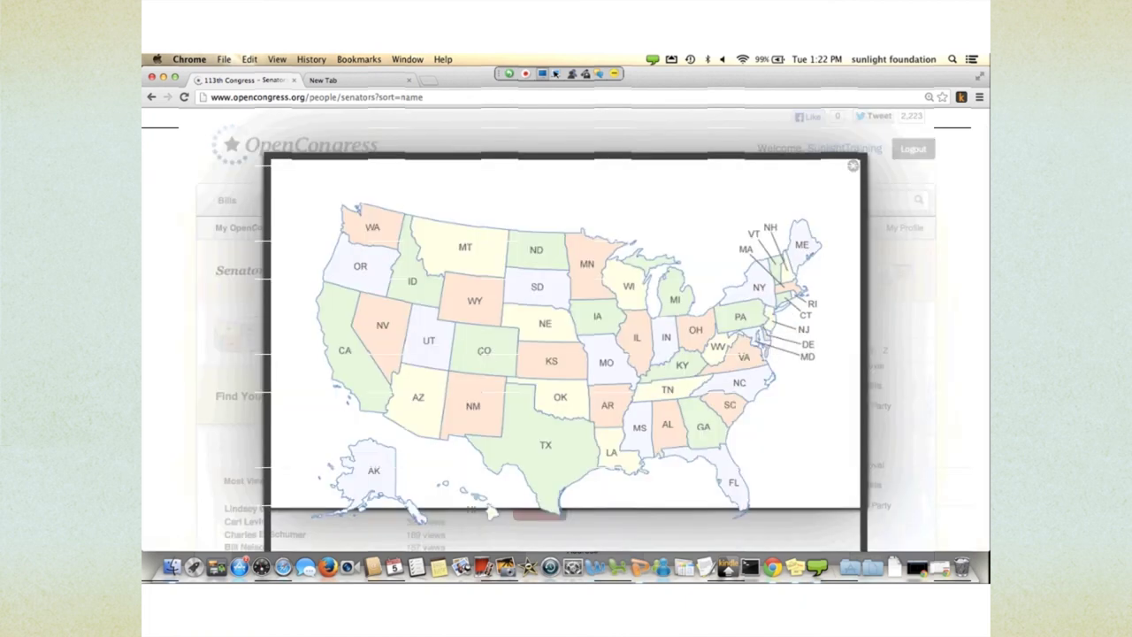
- Pick Alabama on the map and return to the top, showing Jeff Sessions and Richard C. Shelby
{"action": "left_click", "coordinate": [491, 511]}
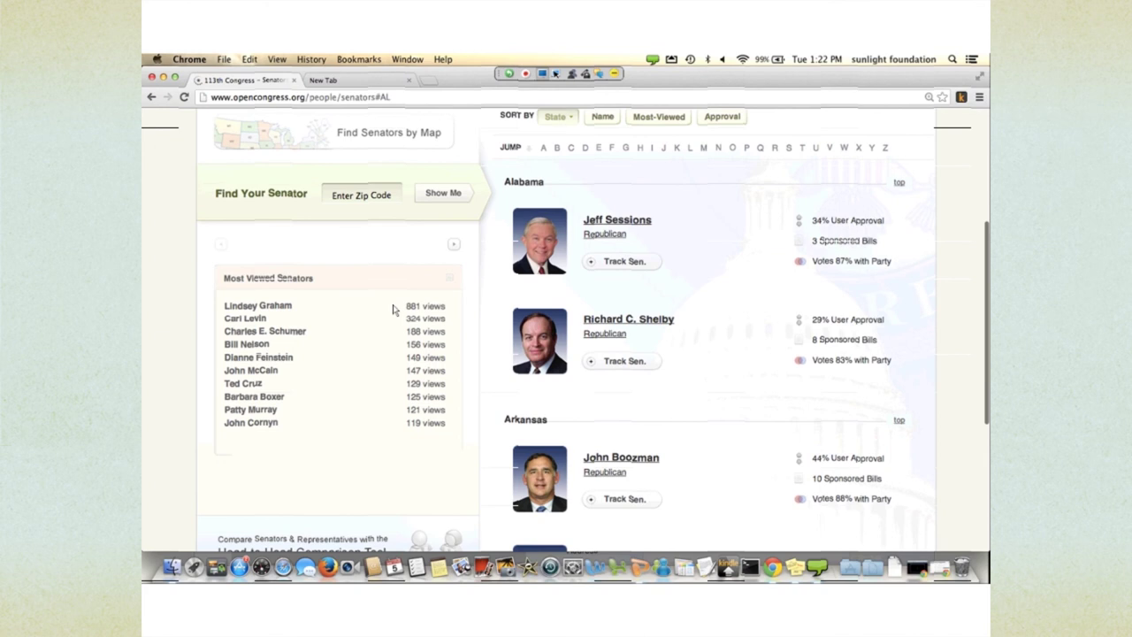
{"action": "scroll", "coordinate": [393, 309], "scroll_direction": "up", "scroll_amount": 3}
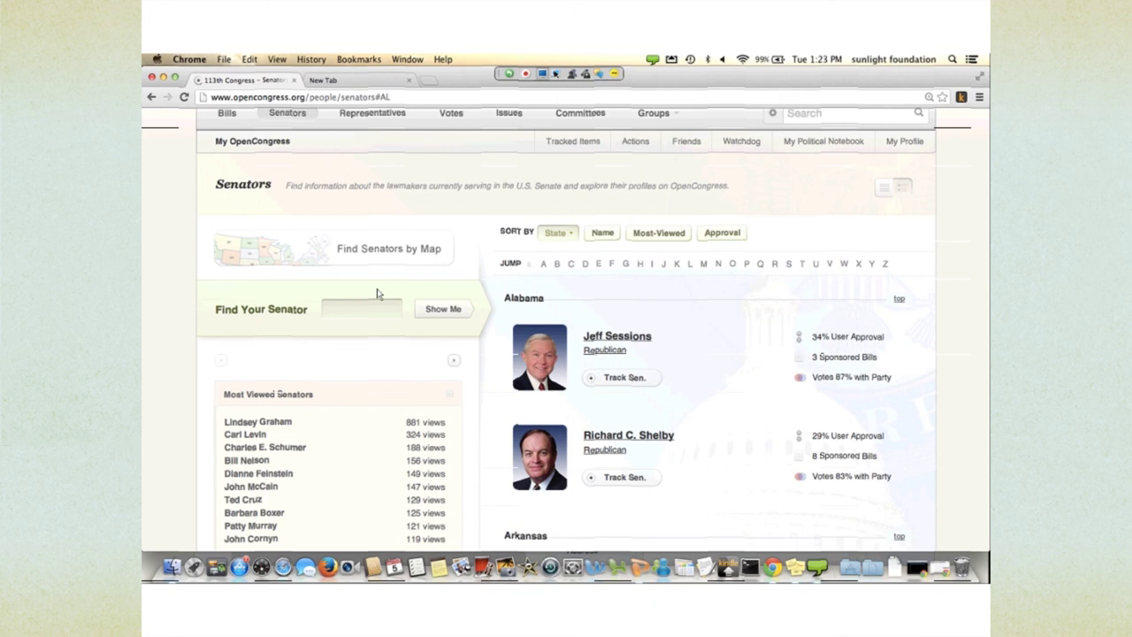
{"action": "scroll", "coordinate": [419, 335], "scroll_direction": "up", "scroll_amount": 2}
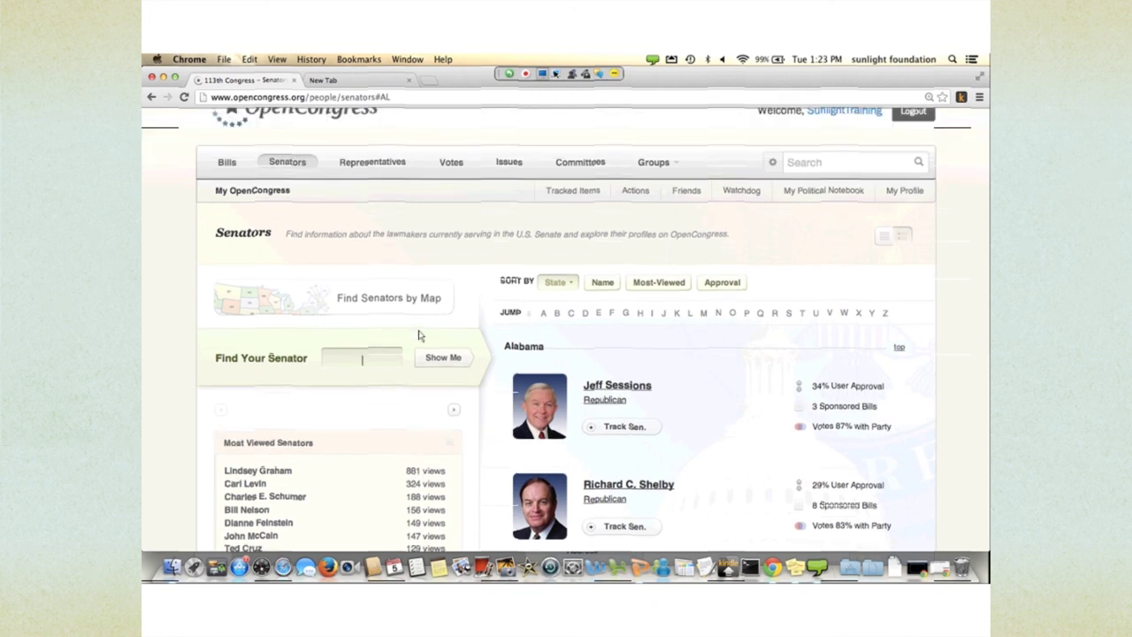
- Open Jeff Sessions' profile from the Alabama senators list and scroll through it
{"action": "left_click", "coordinate": [604, 521]}
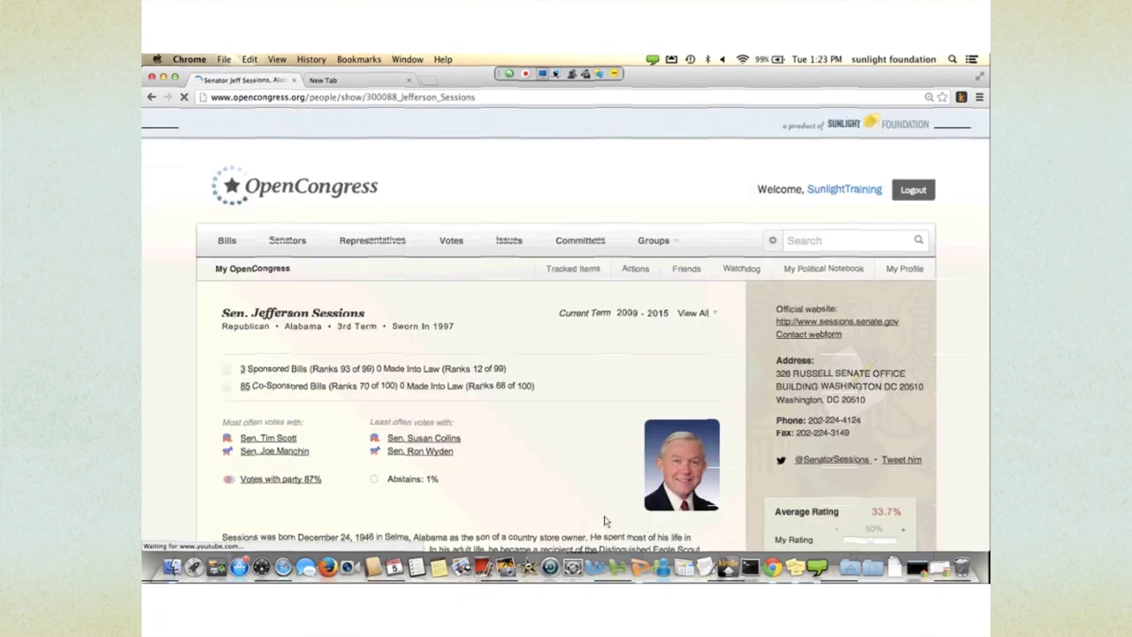
{"action": "scroll", "coordinate": [584, 495], "scroll_direction": "down", "scroll_amount": 2}
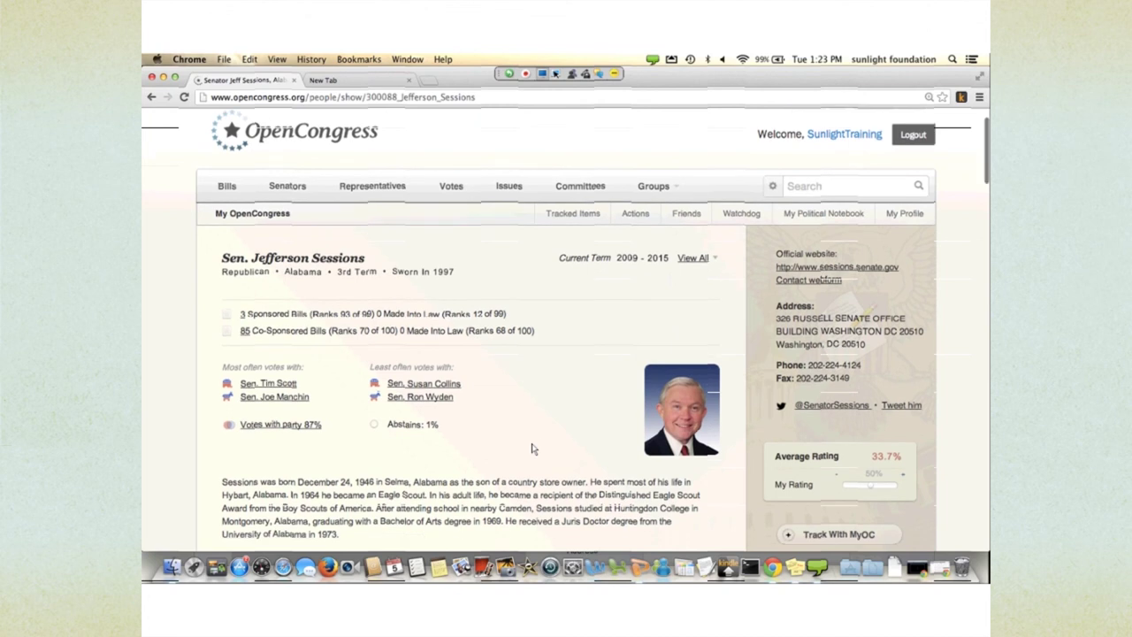
{"action": "scroll", "coordinate": [533, 449], "scroll_direction": "down", "scroll_amount": 2}
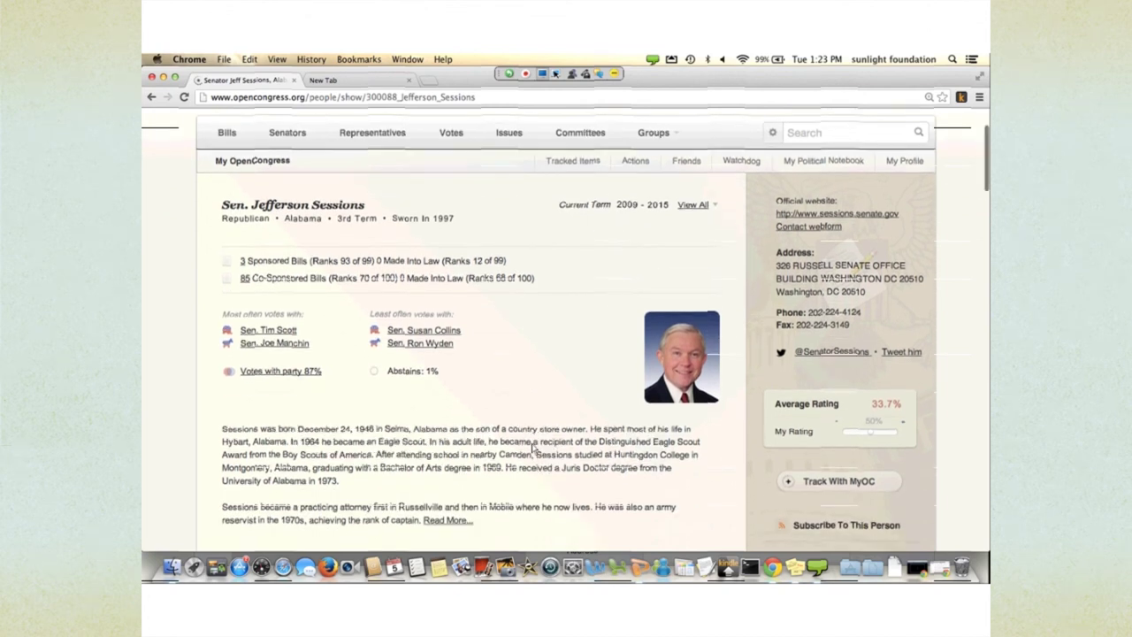
{"action": "scroll", "coordinate": [533, 447], "scroll_direction": "down", "scroll_amount": 1}
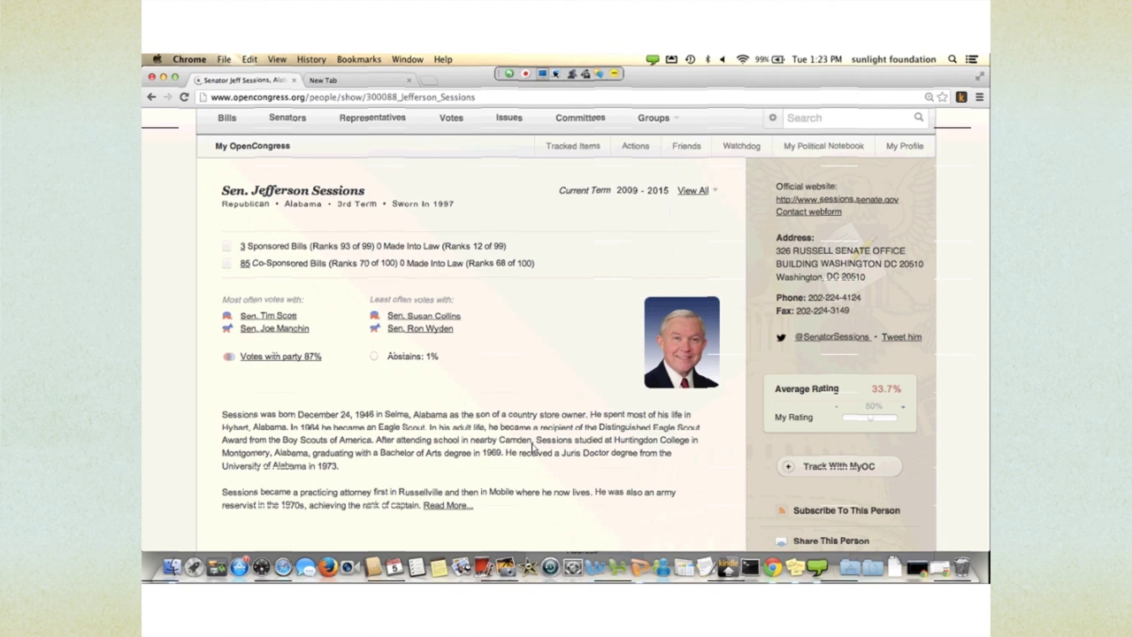
- Show all his terms, including 2003–2009 and 1997–2002, and step through the voting-partner links
{"action": "left_click", "coordinate": [693, 190]}
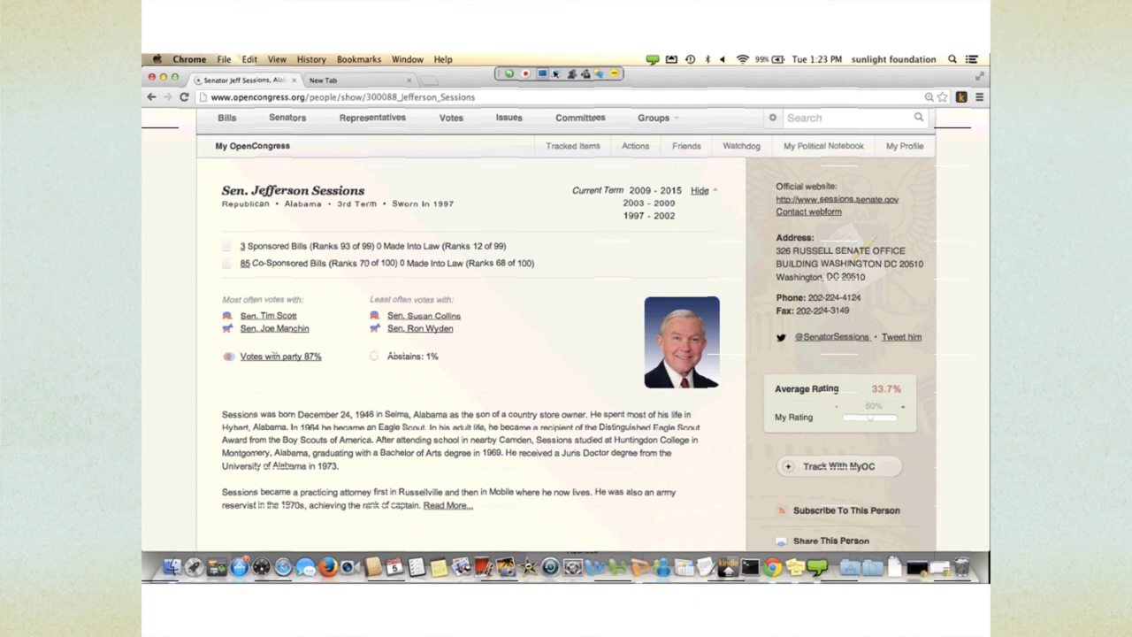
{"action": "scroll", "coordinate": [439, 354], "scroll_direction": "down", "scroll_amount": 1}
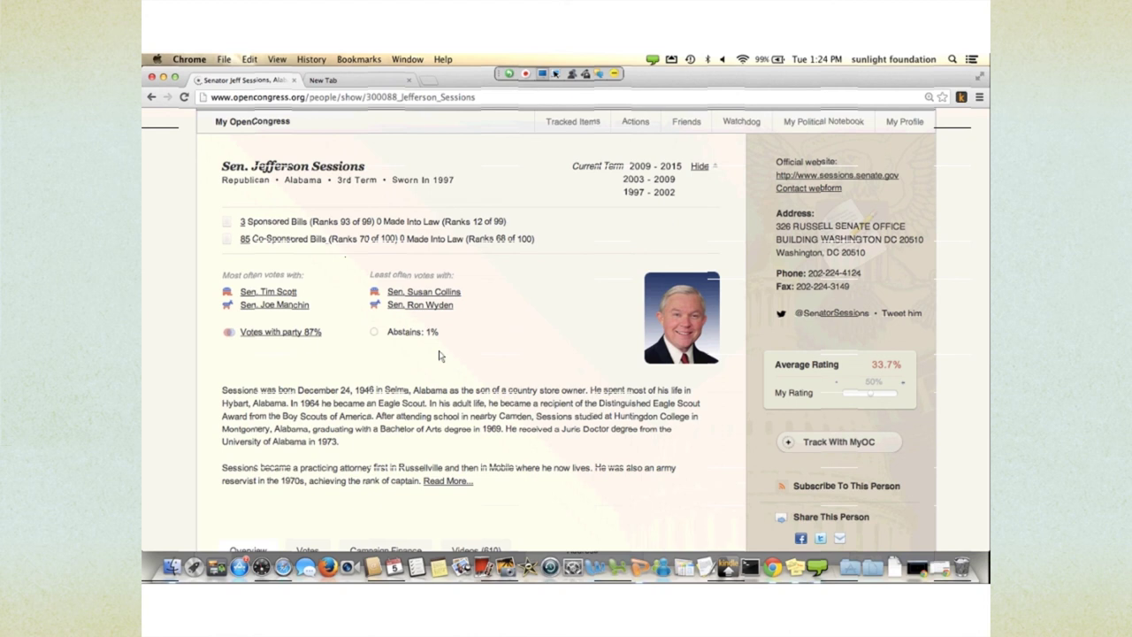
{"action": "scroll", "coordinate": [447, 361], "scroll_direction": "down", "scroll_amount": 1}
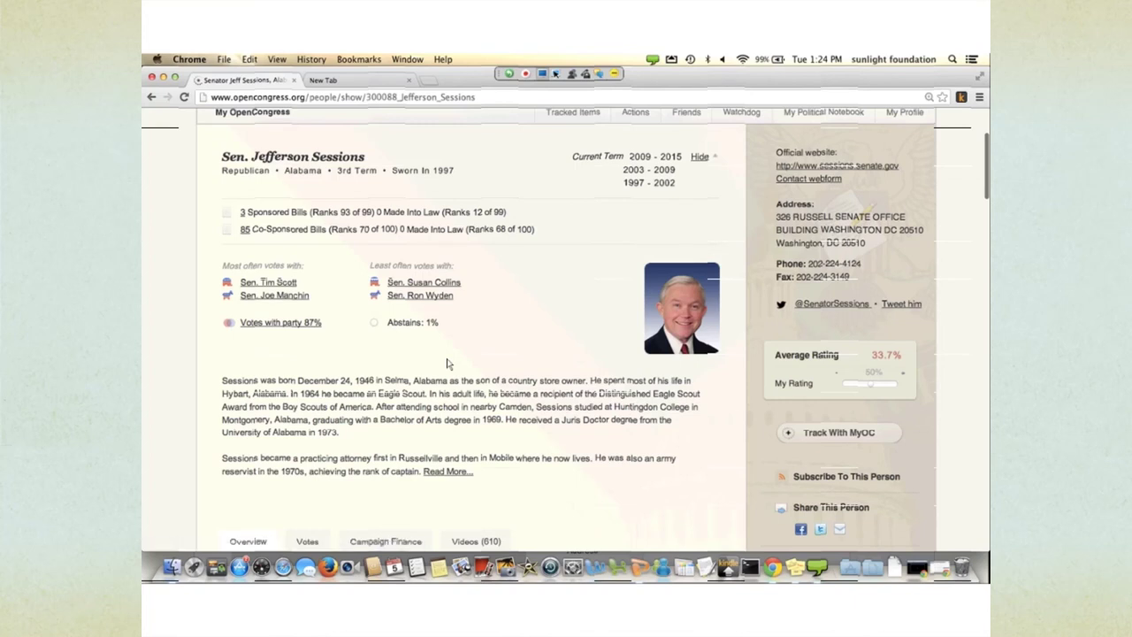
{"action": "key", "text": "Tab"}
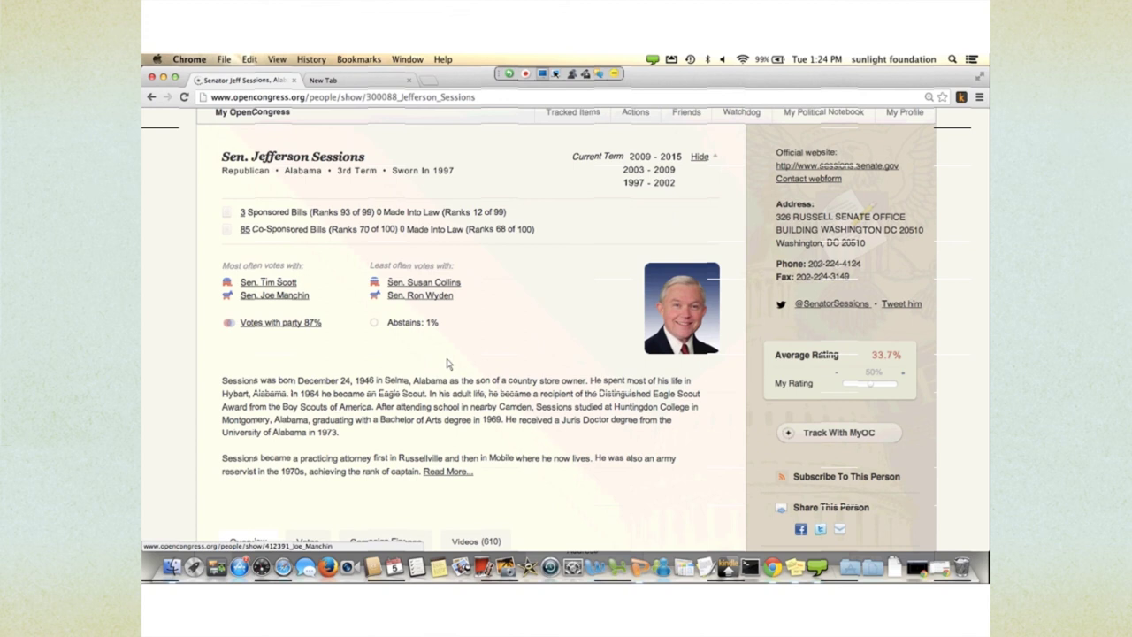
{"action": "key", "text": "Tab"}
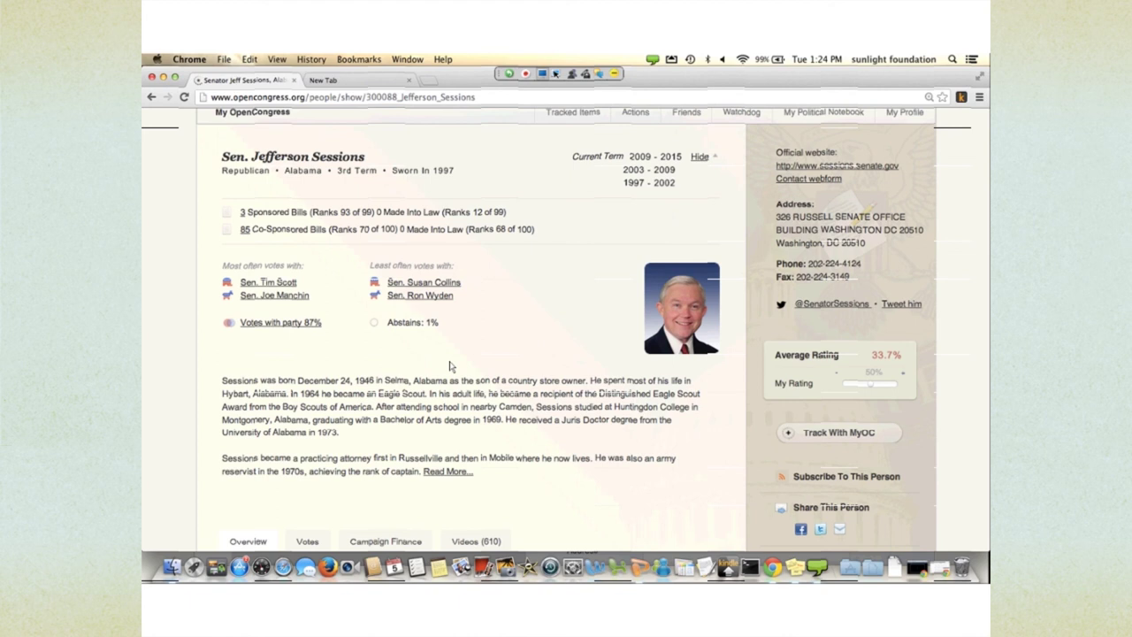
{"action": "scroll", "coordinate": [449, 365], "scroll_direction": "down", "scroll_amount": 1}
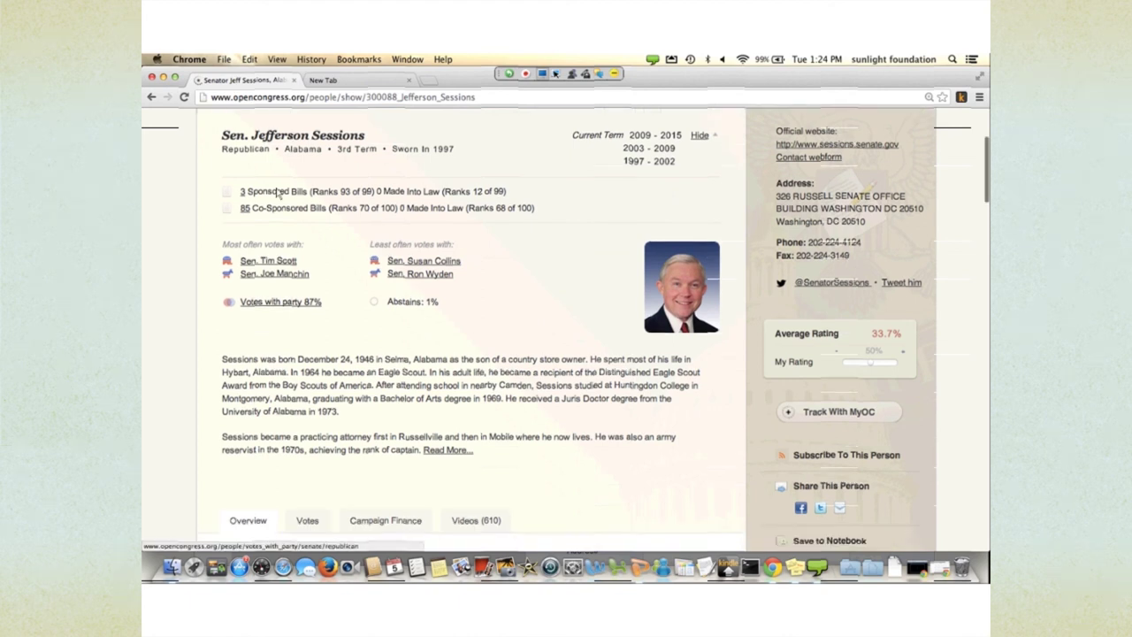
{"action": "scroll", "coordinate": [378, 292], "scroll_direction": "down", "scroll_amount": 3}
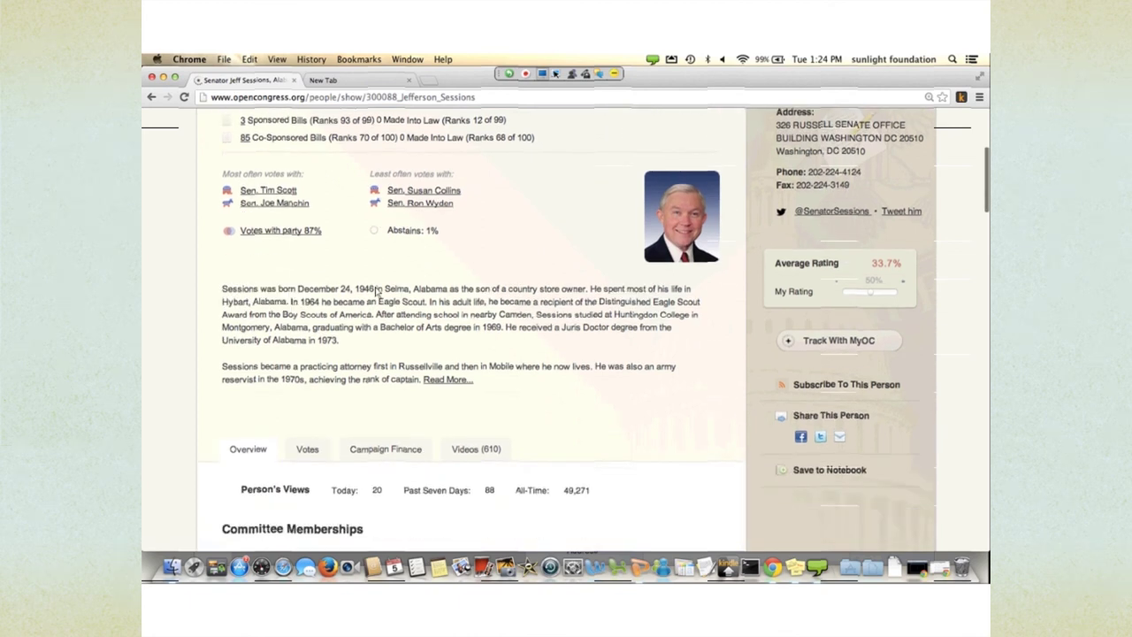
{"action": "scroll", "coordinate": [378, 292], "scroll_direction": "down", "scroll_amount": 1}
{"action": "scroll", "coordinate": [378, 290], "scroll_direction": "up", "scroll_amount": 5}
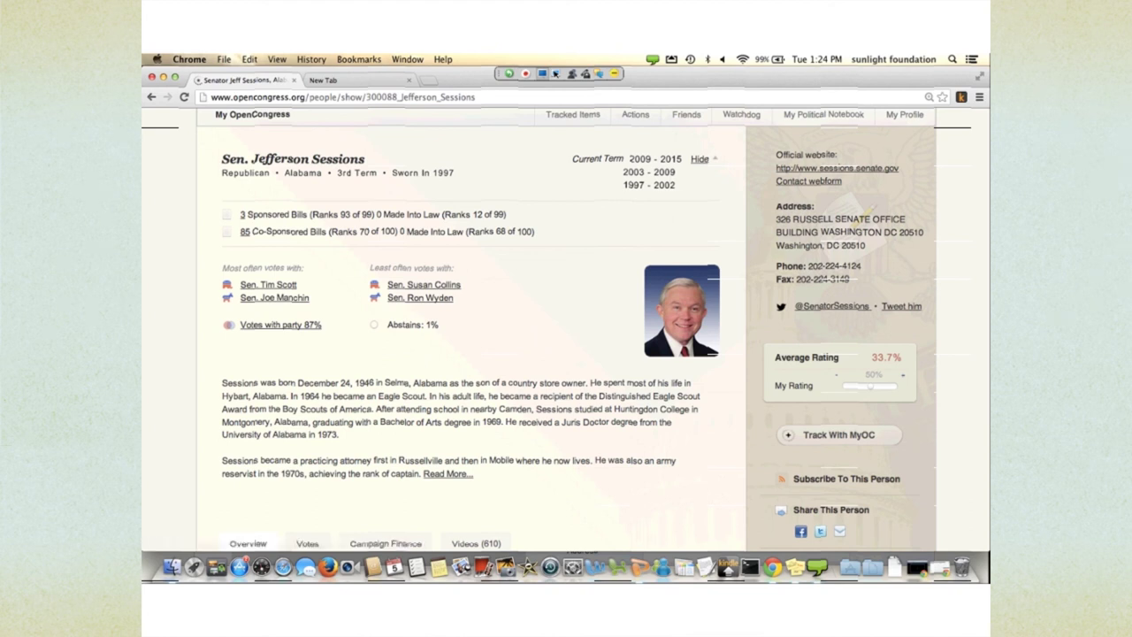
{"action": "scroll", "coordinate": [592, 328], "scroll_direction": "down", "scroll_amount": 2}
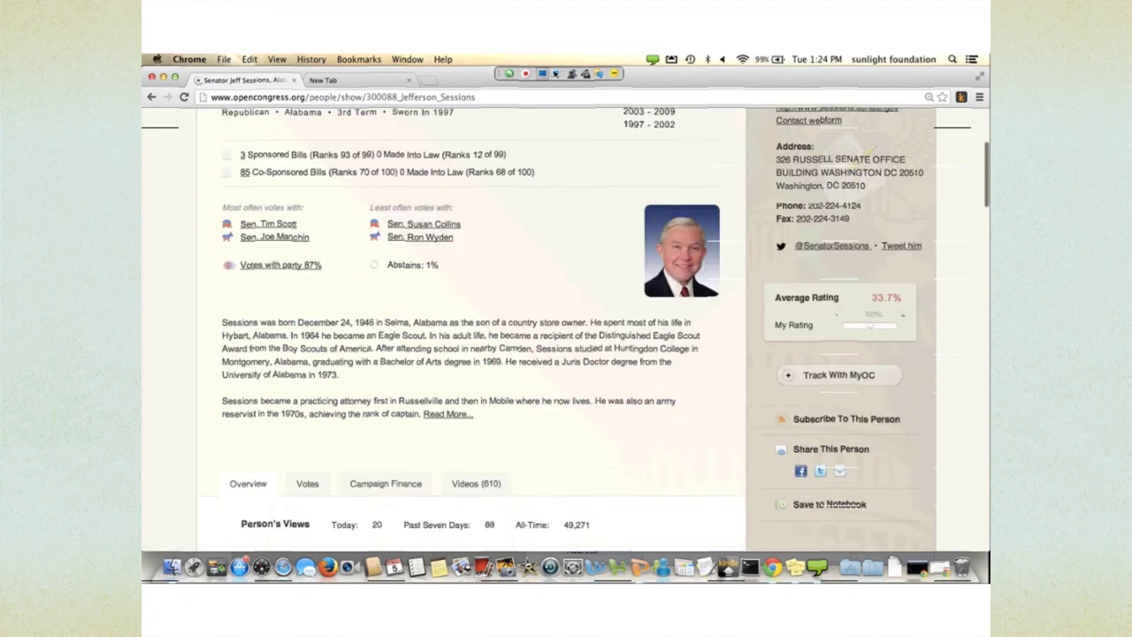
{"action": "scroll", "coordinate": [592, 328], "scroll_direction": "down", "scroll_amount": 3}
{"action": "scroll", "coordinate": [592, 327], "scroll_direction": "down", "scroll_amount": 8}
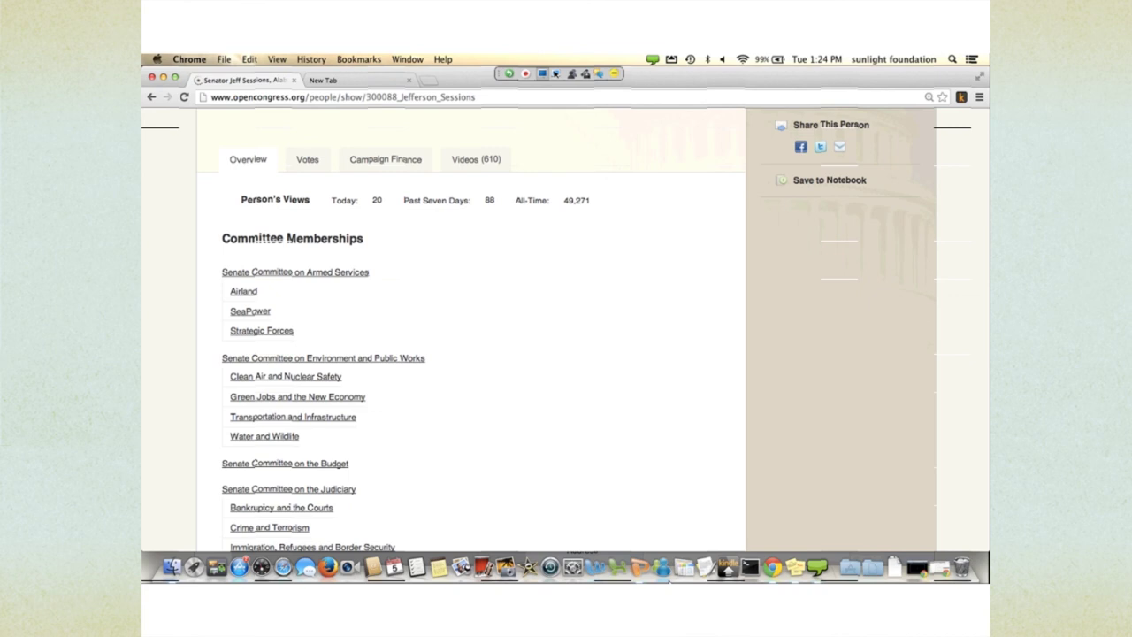
{"action": "scroll", "coordinate": [607, 523], "scroll_direction": "down", "scroll_amount": 3}
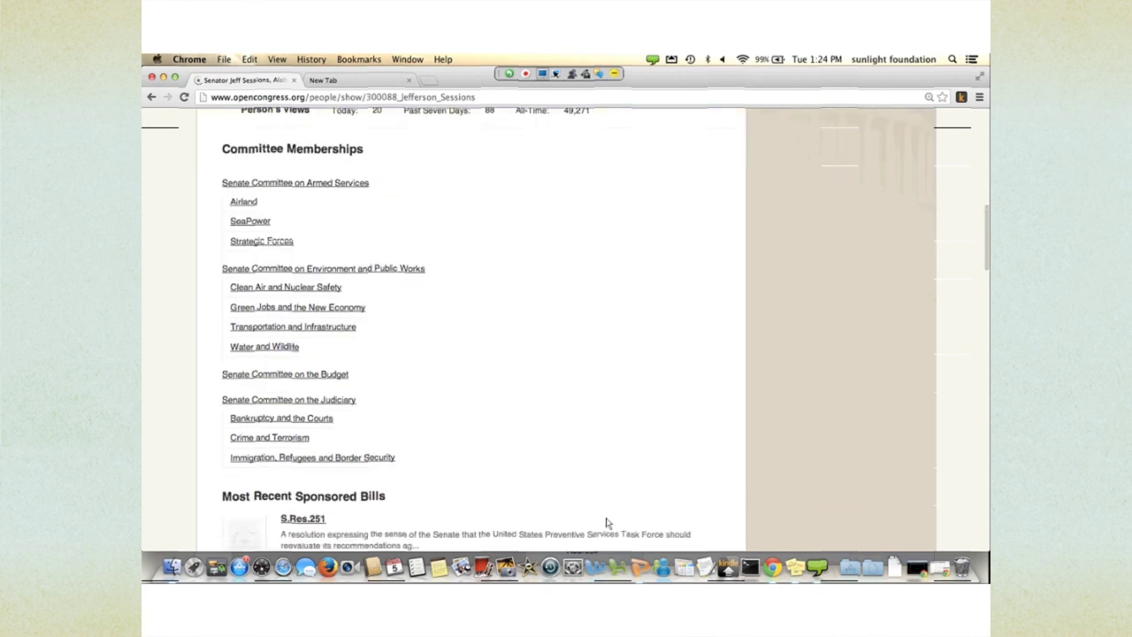
{"action": "scroll", "coordinate": [606, 522], "scroll_direction": "down", "scroll_amount": 3}
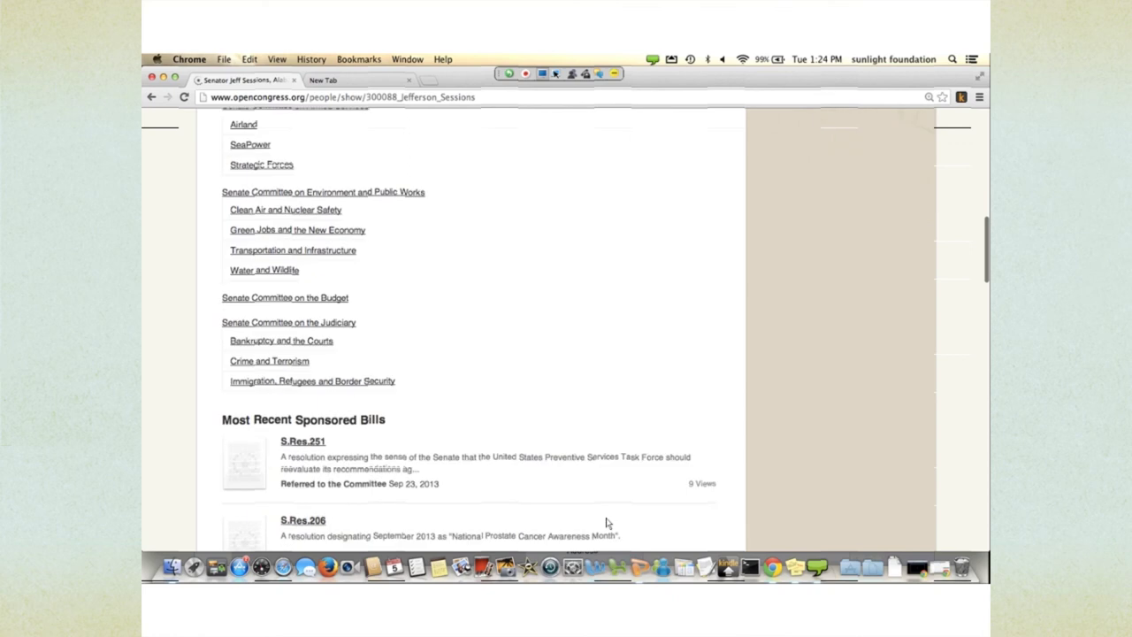
{"action": "scroll", "coordinate": [607, 523], "scroll_direction": "down", "scroll_amount": 5}
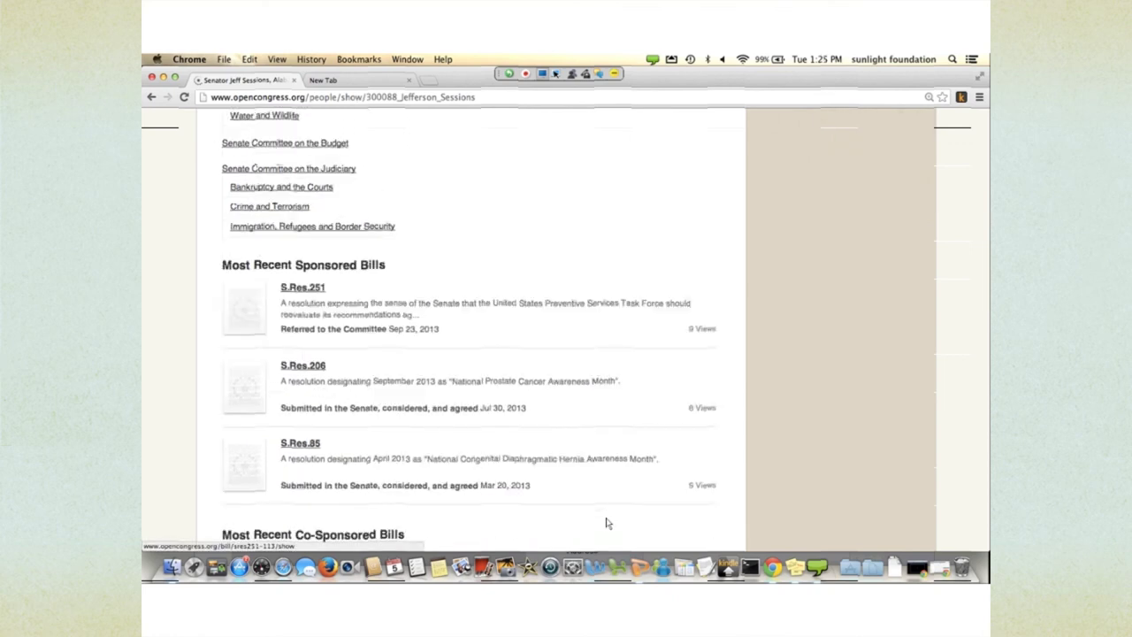
{"action": "scroll", "coordinate": [606, 522], "scroll_direction": "down", "scroll_amount": 7}
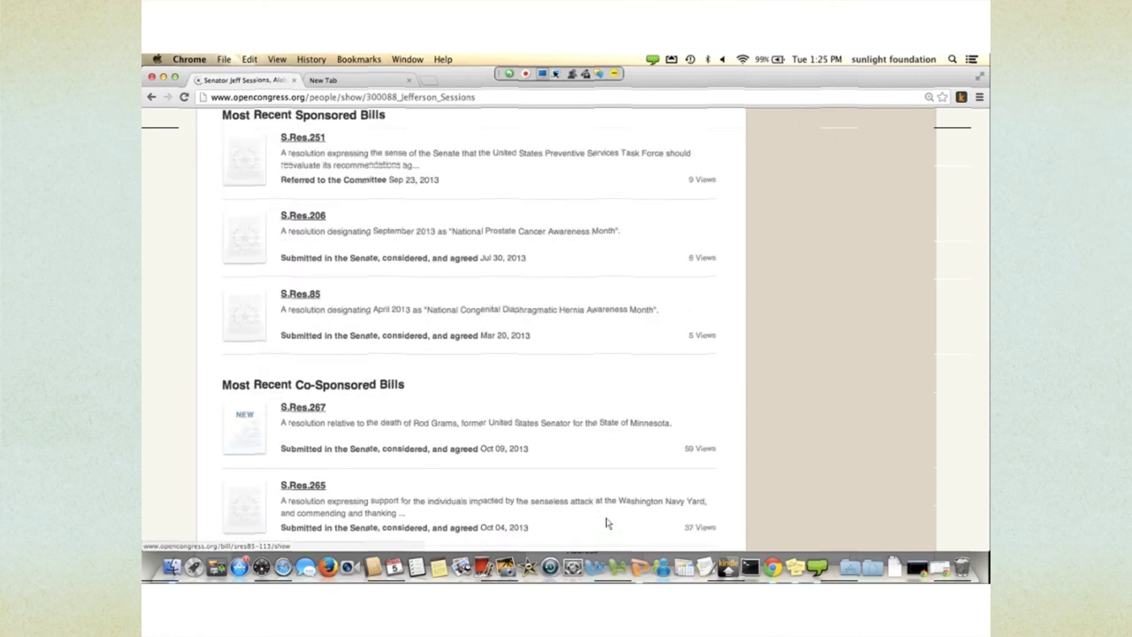
{"action": "scroll", "coordinate": [493, 408], "scroll_direction": "down", "scroll_amount": 9}
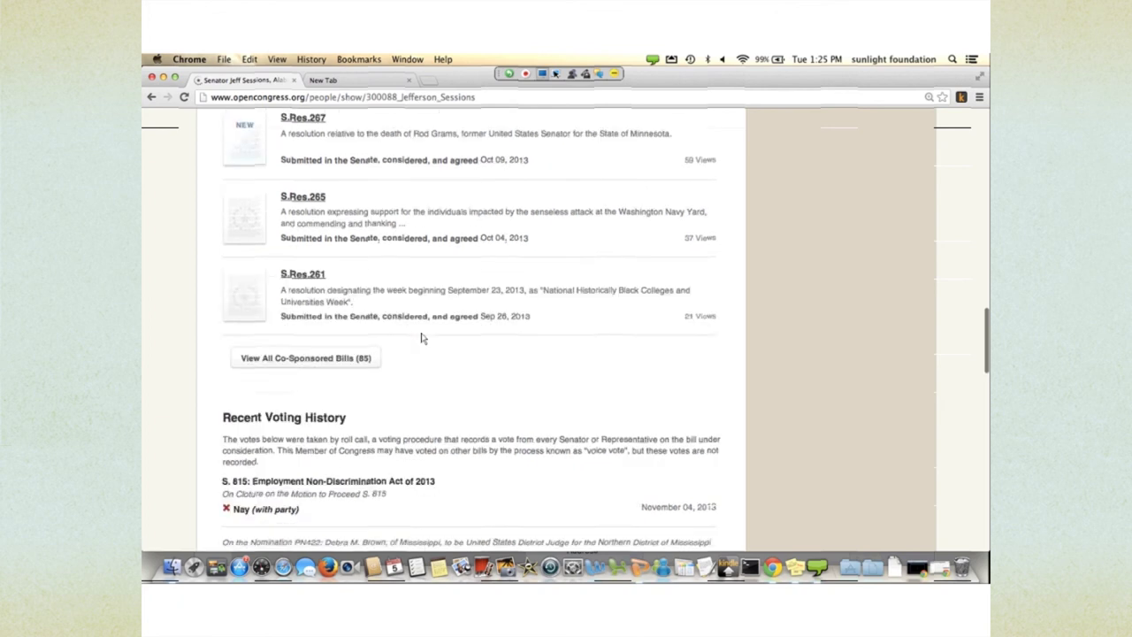
{"action": "scroll", "coordinate": [422, 339], "scroll_direction": "down", "scroll_amount": 2}
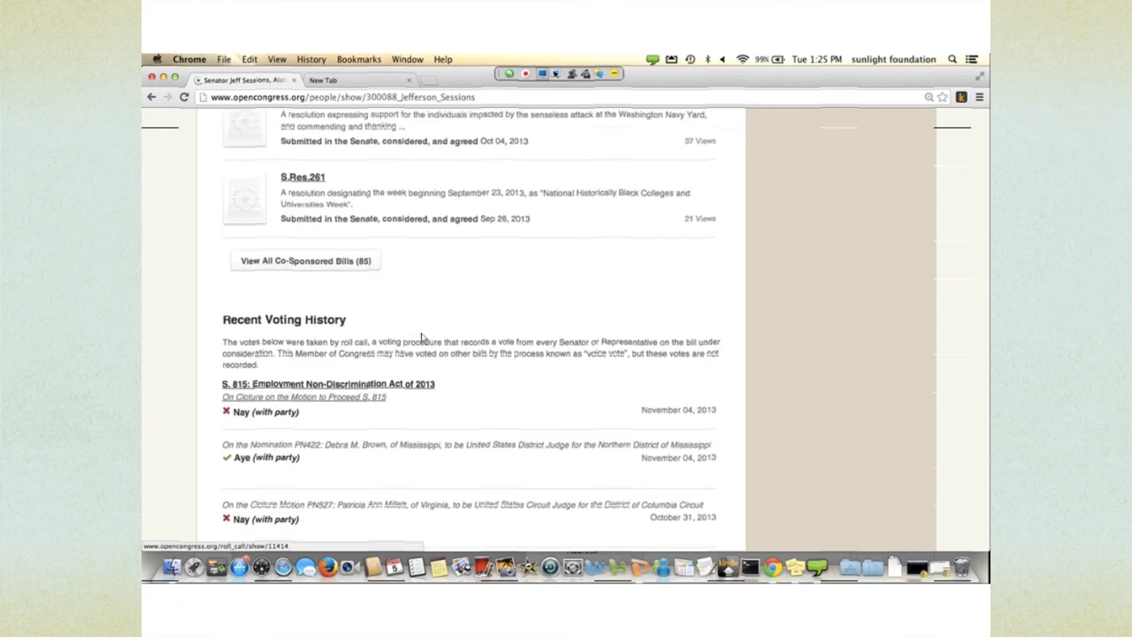
{"action": "scroll", "coordinate": [422, 339], "scroll_direction": "down", "scroll_amount": 8}
{"action": "scroll", "coordinate": [520, 436], "scroll_direction": "down", "scroll_amount": 5}
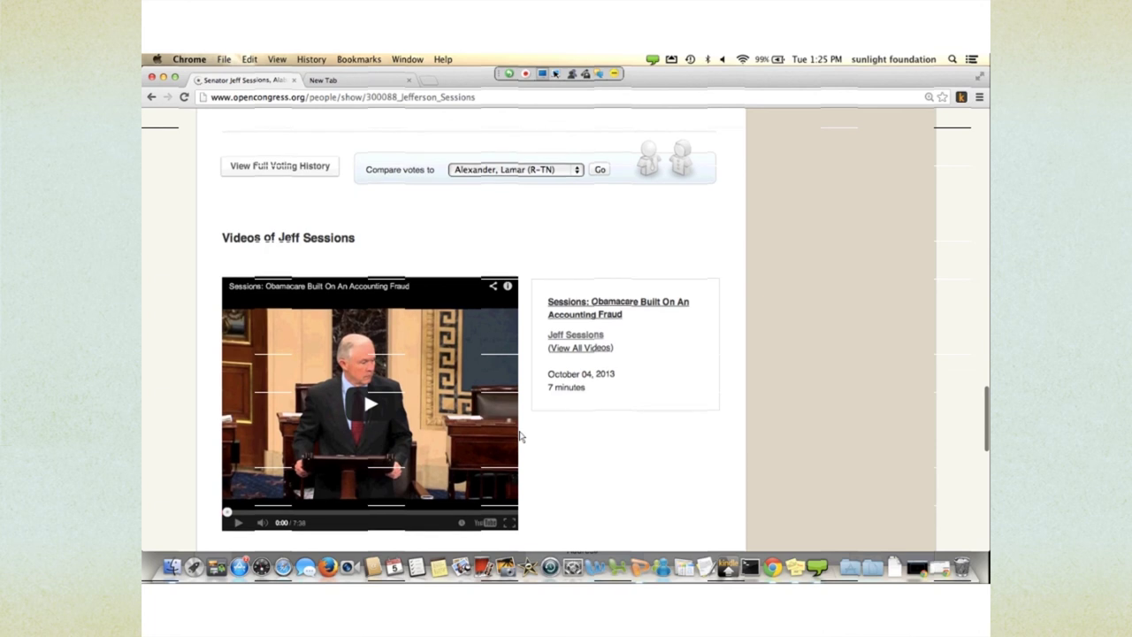
{"action": "scroll", "coordinate": [520, 436], "scroll_direction": "down", "scroll_amount": 4}
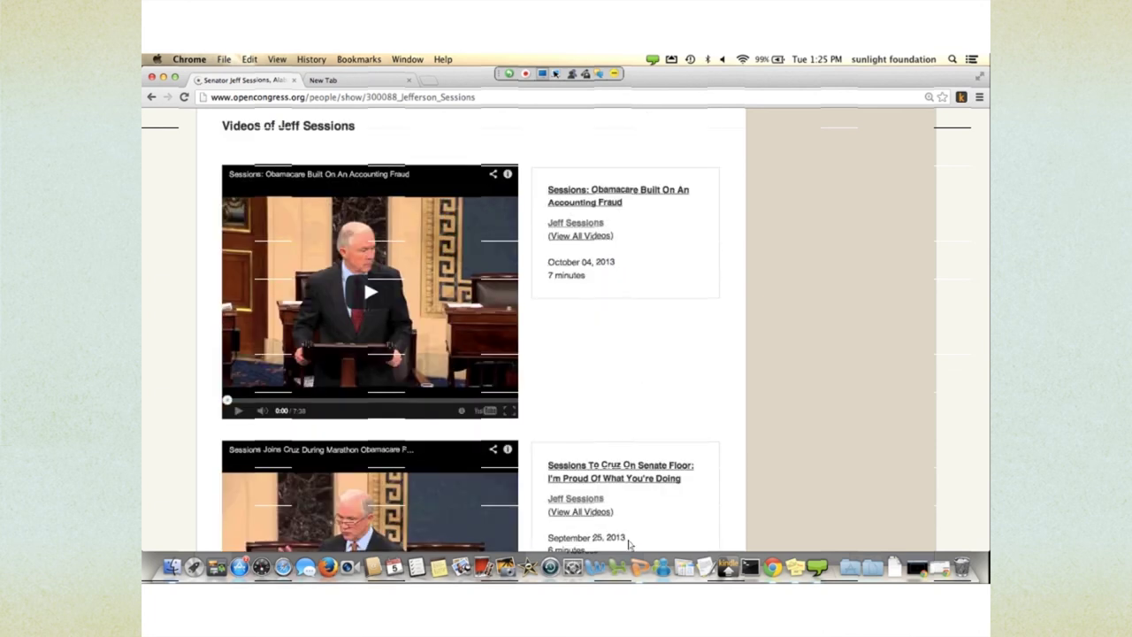
{"action": "scroll", "coordinate": [629, 544], "scroll_direction": "down", "scroll_amount": 4}
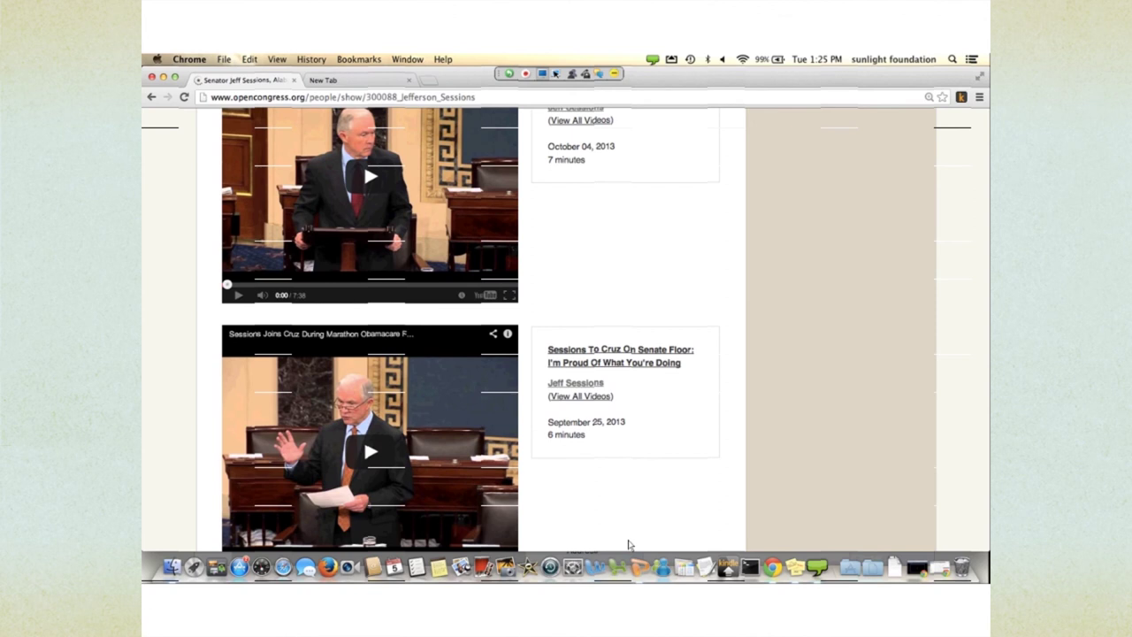
{"action": "scroll", "coordinate": [628, 544], "scroll_direction": "down", "scroll_amount": 6}
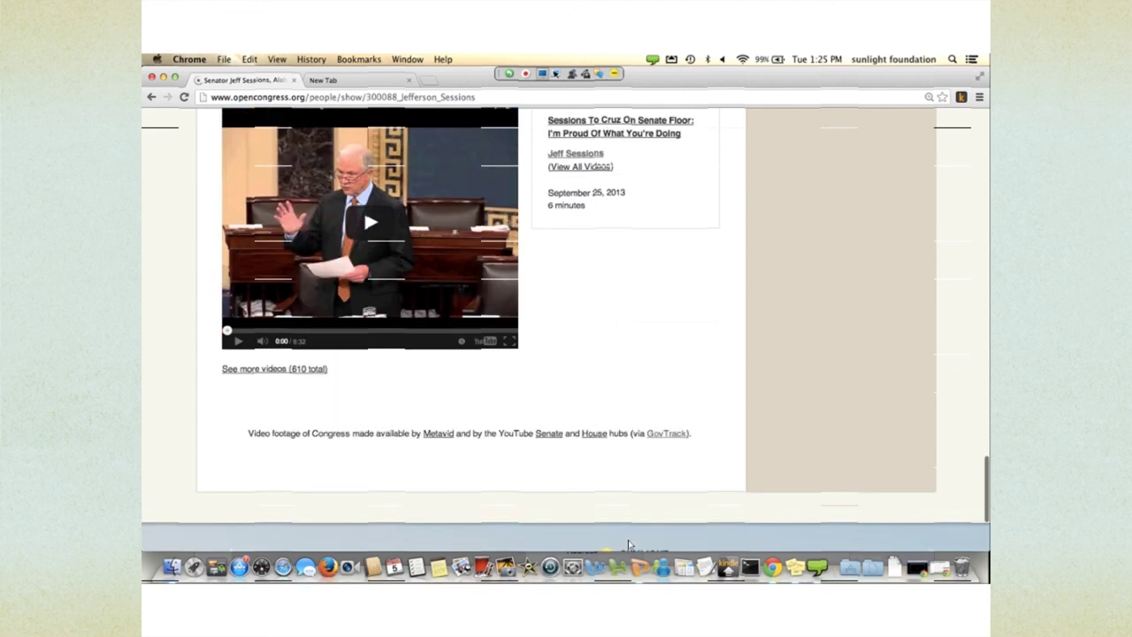
{"action": "scroll", "coordinate": [557, 471], "scroll_direction": "up", "scroll_amount": 20}
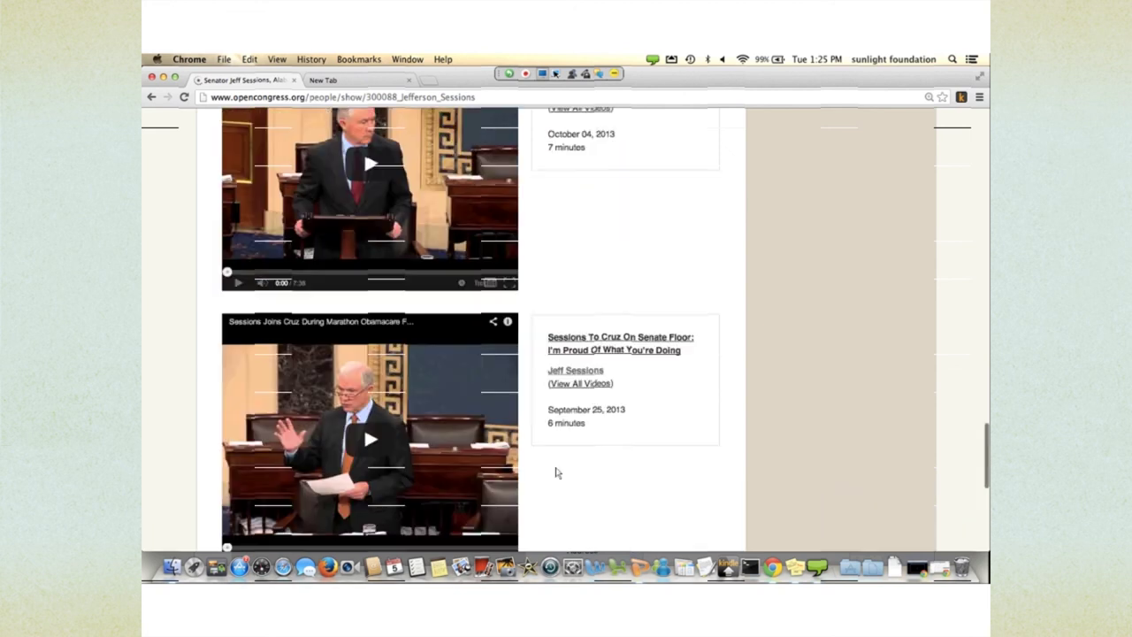
{"action": "scroll", "coordinate": [557, 473], "scroll_direction": "up", "scroll_amount": 10}
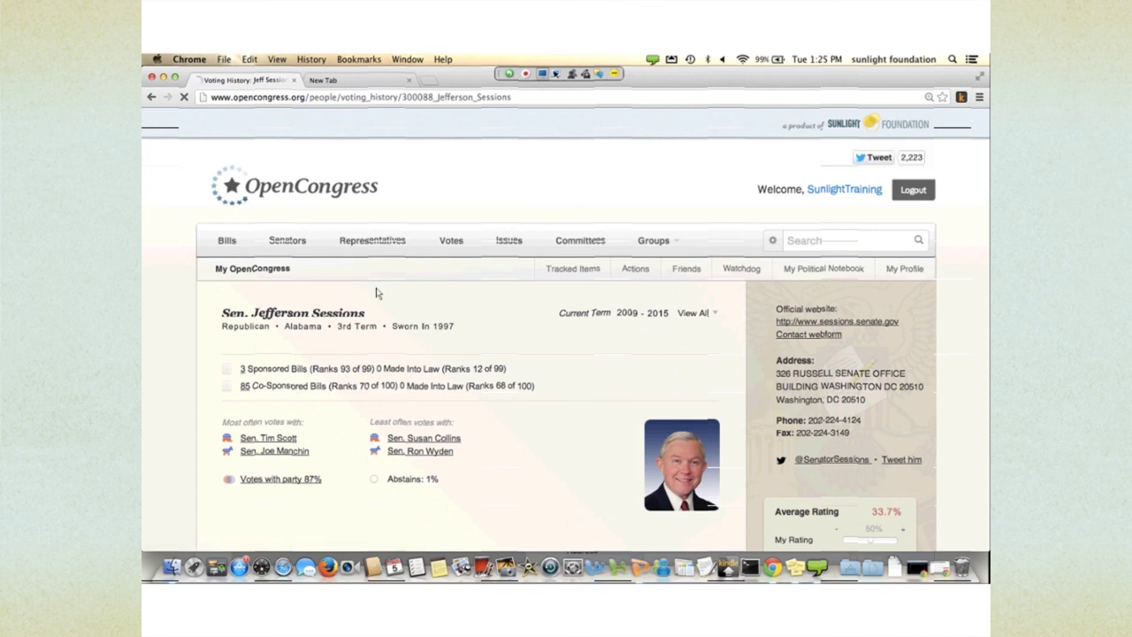
- Scroll through Jeff Sessions's voting history, including his Nay on S. 815
{"action": "scroll", "coordinate": [375, 293], "scroll_direction": "down", "scroll_amount": 5}
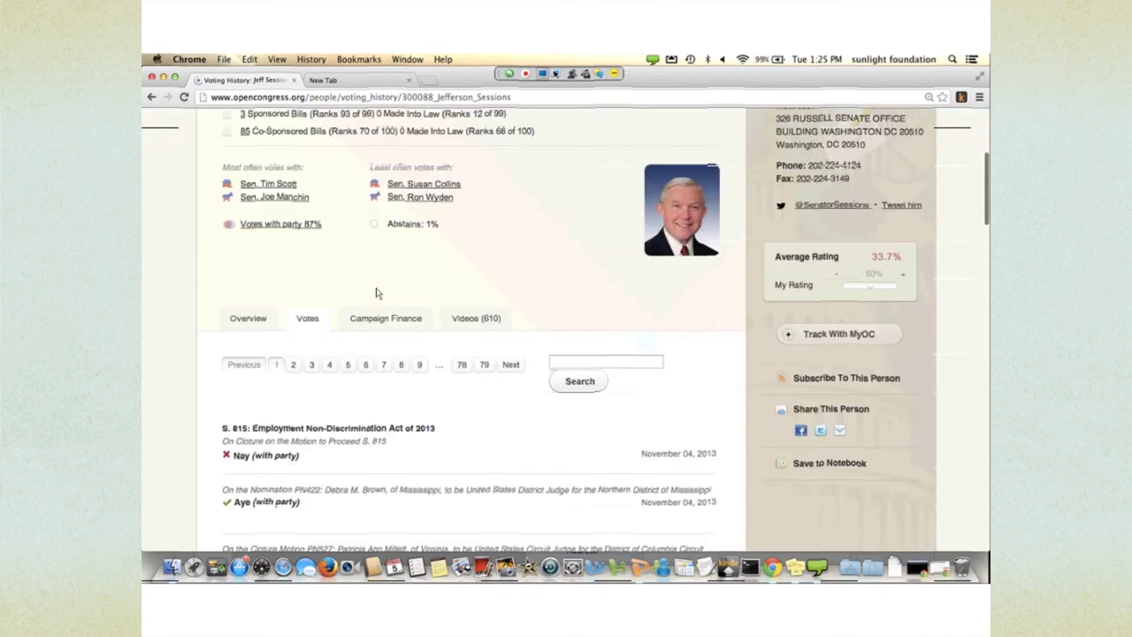
{"action": "scroll", "coordinate": [375, 293], "scroll_direction": "down", "scroll_amount": 2}
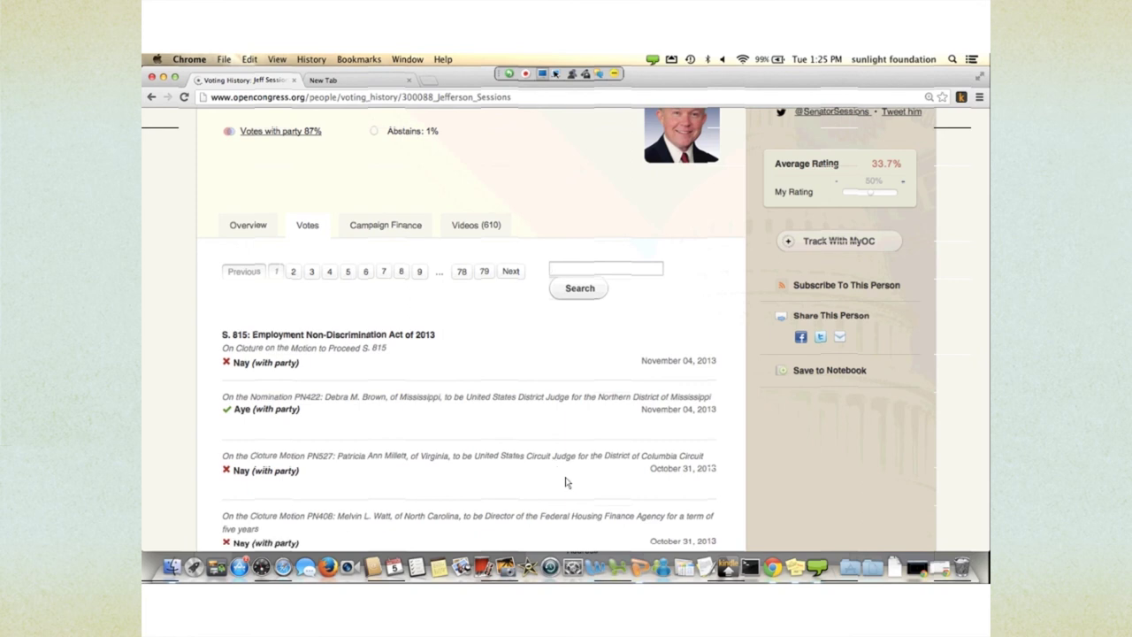
{"action": "scroll", "coordinate": [530, 448], "scroll_direction": "down", "scroll_amount": 2}
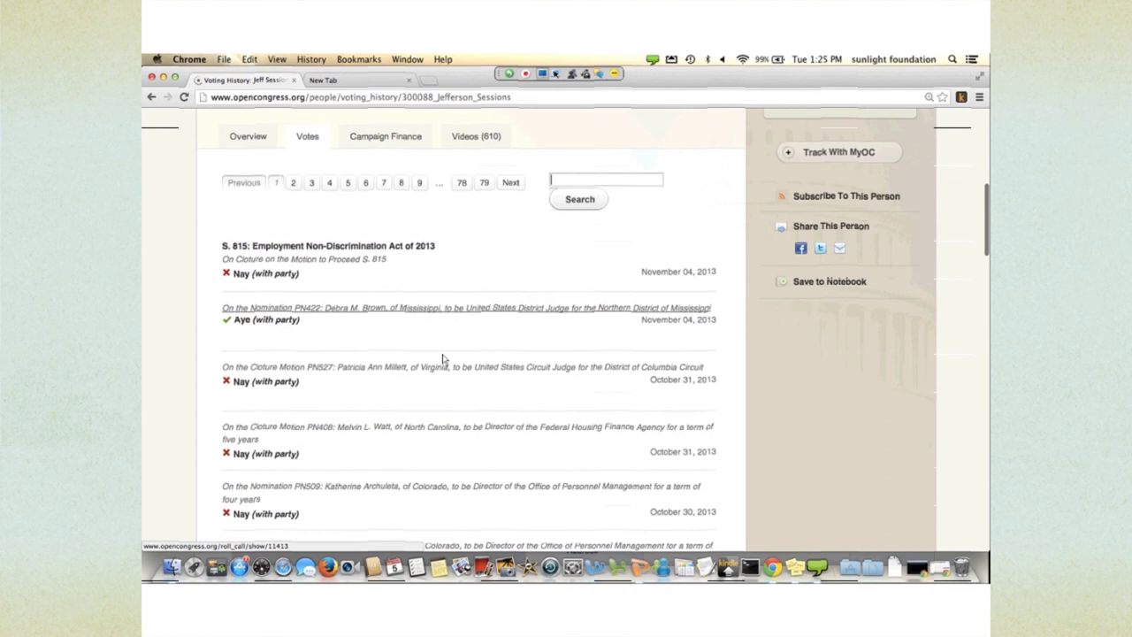
{"action": "scroll", "coordinate": [444, 358], "scroll_direction": "up", "scroll_amount": 2}
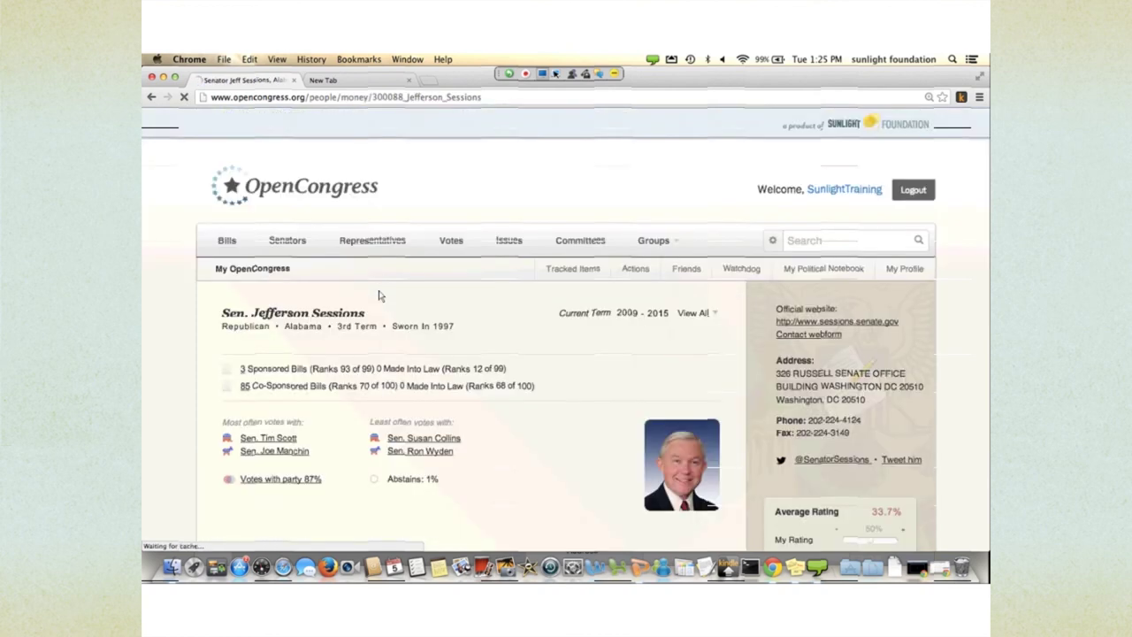
- Scroll Sessions's campaign finance tab past Retired ($18,950) to top contributors and open Influence Explorer
{"action": "scroll", "coordinate": [445, 361], "scroll_direction": "down", "scroll_amount": 5}
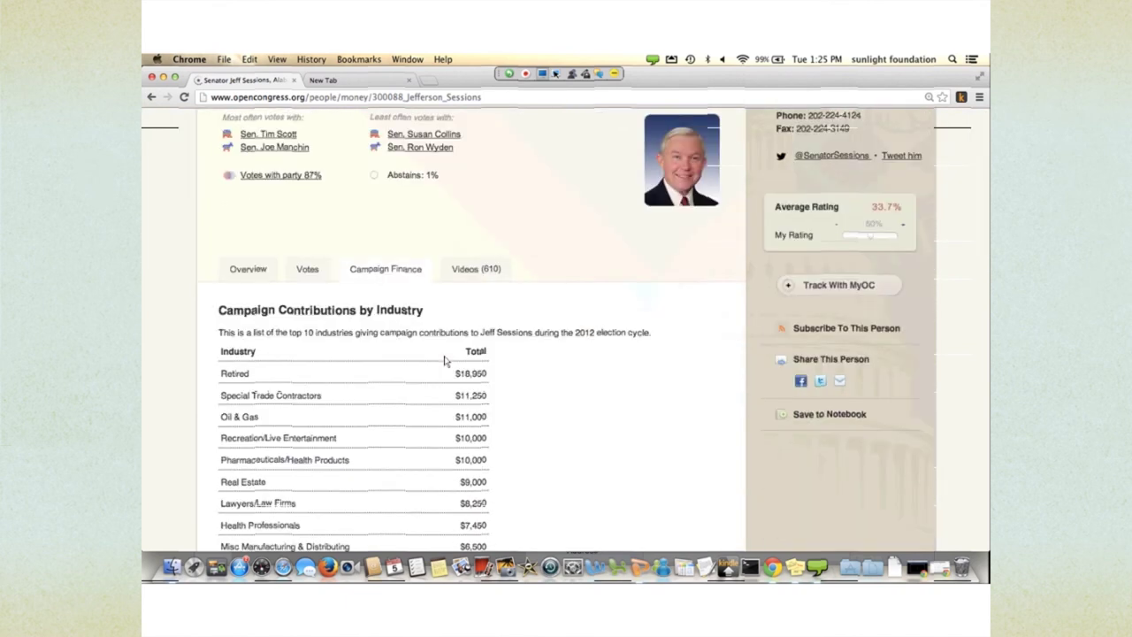
{"action": "scroll", "coordinate": [558, 477], "scroll_direction": "down", "scroll_amount": 2}
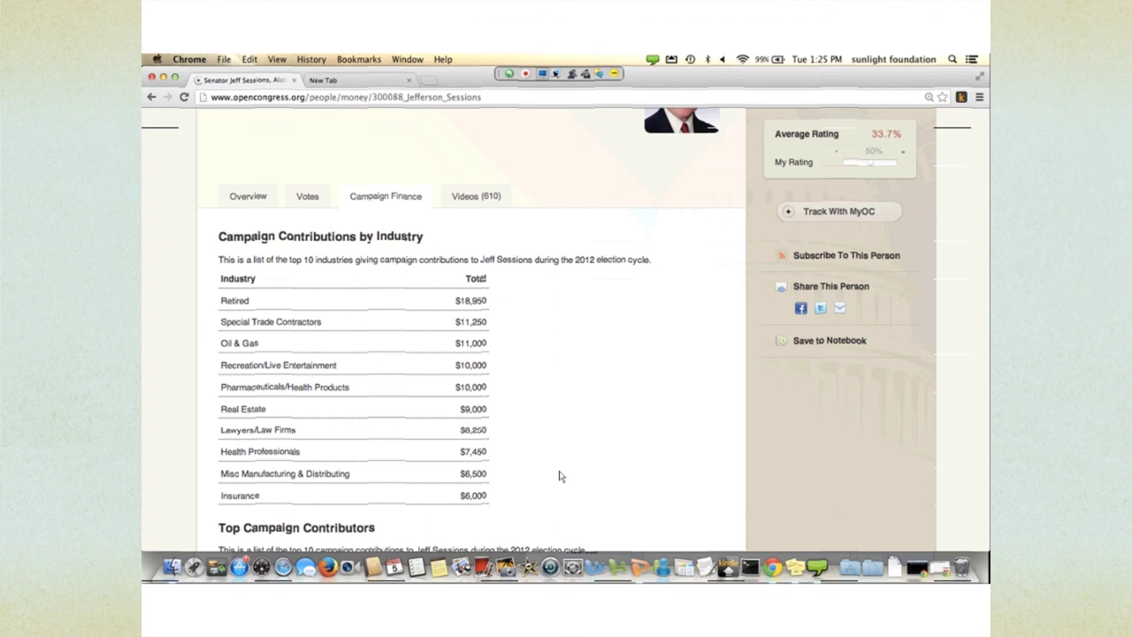
{"action": "scroll", "coordinate": [559, 477], "scroll_direction": "down", "scroll_amount": 10}
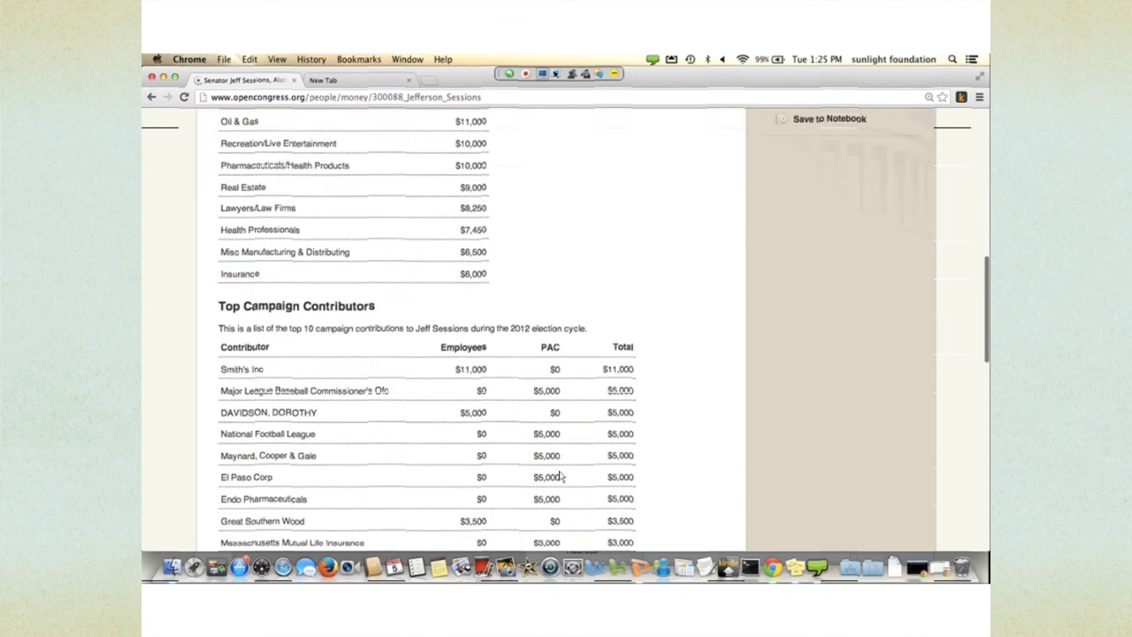
{"action": "left_click", "coordinate": [541, 456]}
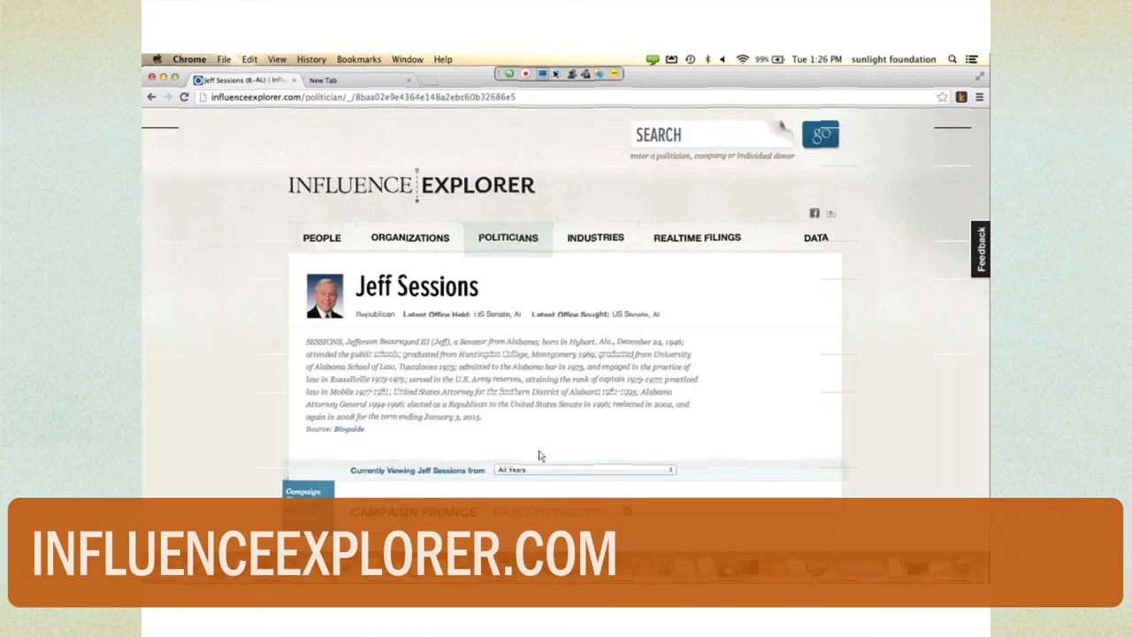
- Review Sessions's Influence Explorer finances: $14,927,419 received, Lawyers/Law Firms top at $1,018,554
{"action": "scroll", "coordinate": [542, 456], "scroll_direction": "down", "scroll_amount": 2}
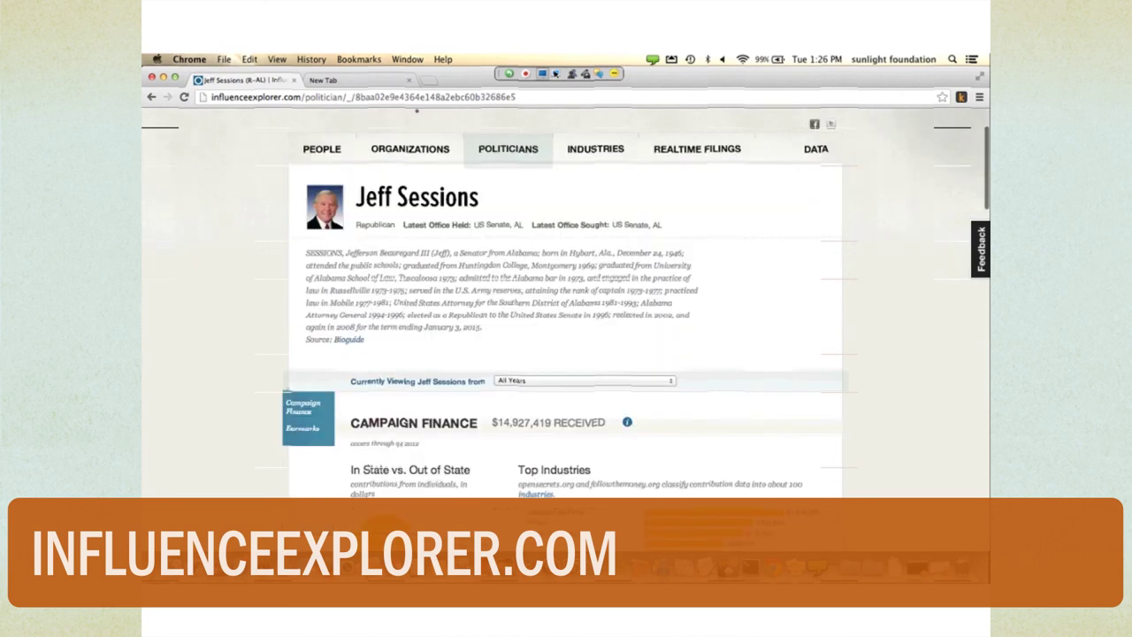
{"action": "scroll", "coordinate": [782, 113], "scroll_direction": "up", "scroll_amount": 2}
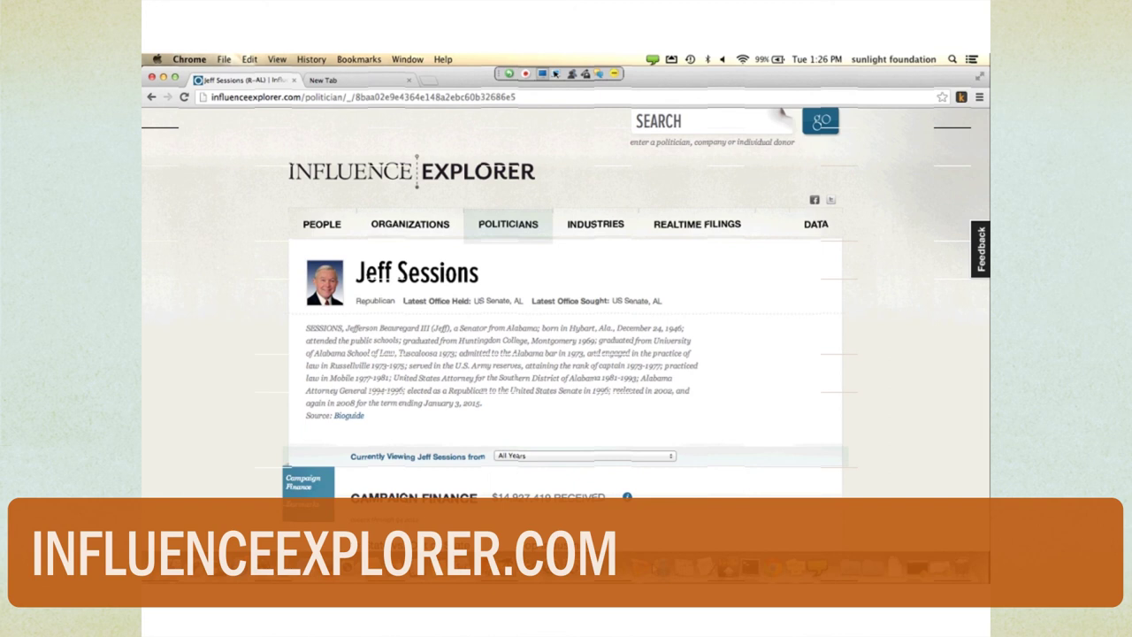
{"action": "scroll", "coordinate": [781, 113], "scroll_direction": "down", "scroll_amount": 1}
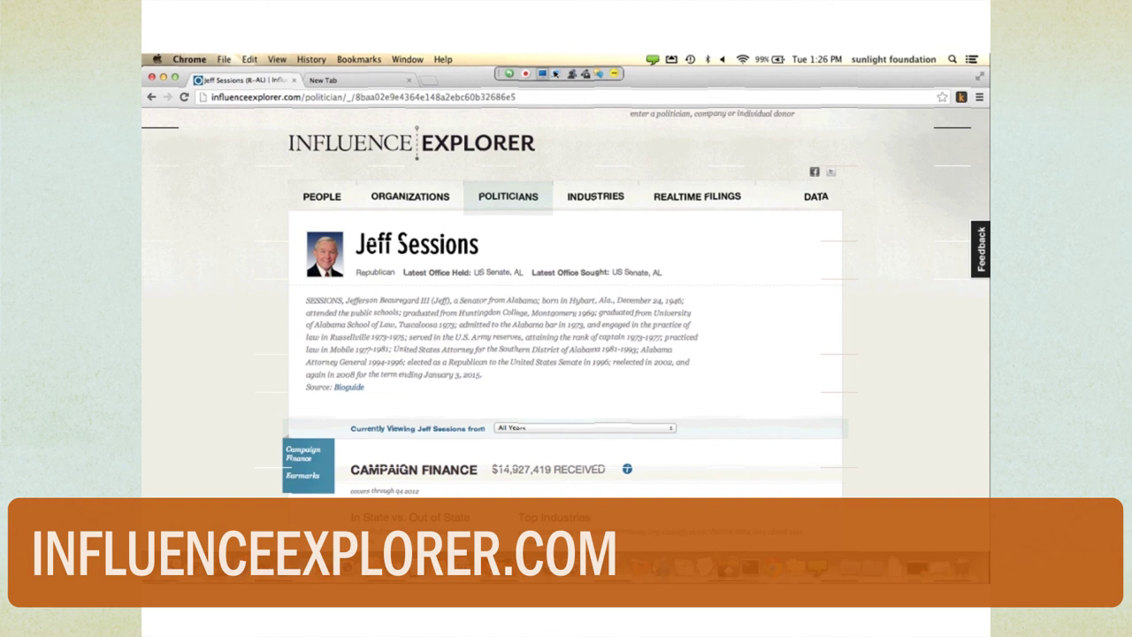
{"action": "scroll", "coordinate": [566, 300], "scroll_direction": "down", "scroll_amount": 5}
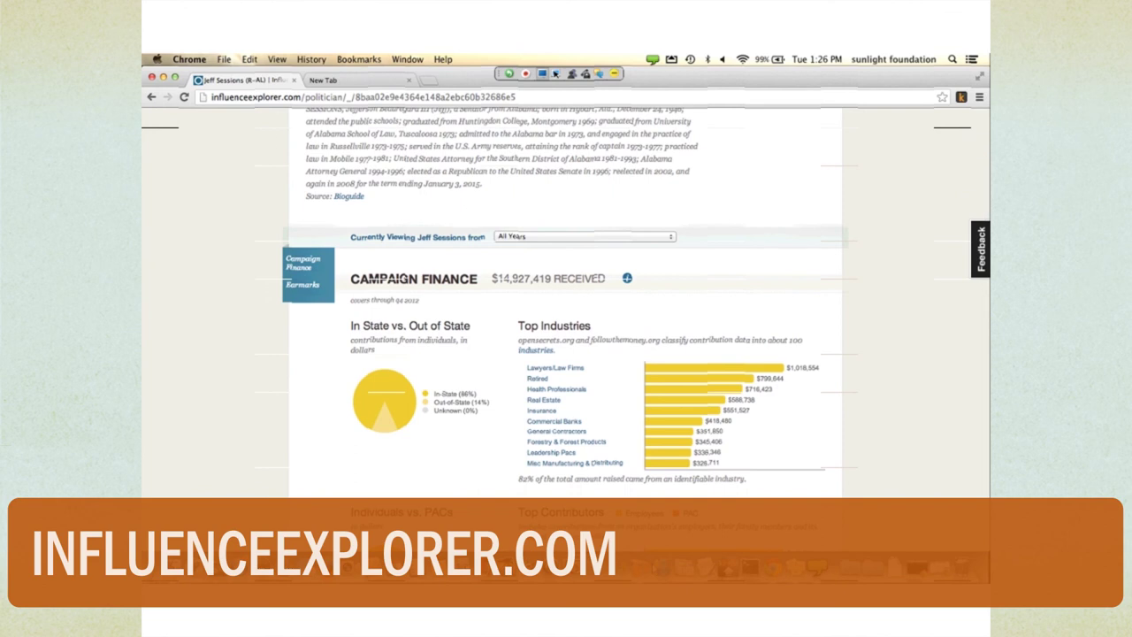
{"action": "scroll", "coordinate": [279, 195], "scroll_direction": "down", "scroll_amount": 1}
{"action": "scroll", "coordinate": [279, 195], "scroll_direction": "up", "scroll_amount": 6}
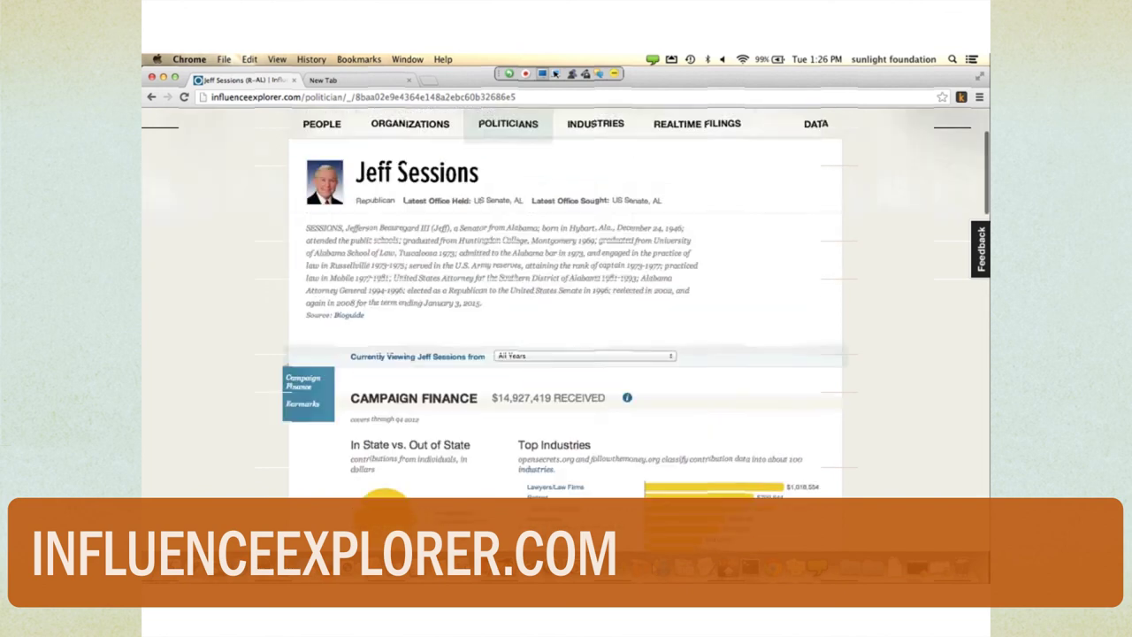
- Return to Sessions's OpenCongress campaign finance page and scroll down to his fundraisers
{"action": "left_click", "coordinate": [151, 96]}
{"action": "scroll", "coordinate": [325, 237], "scroll_direction": "down", "scroll_amount": 10}
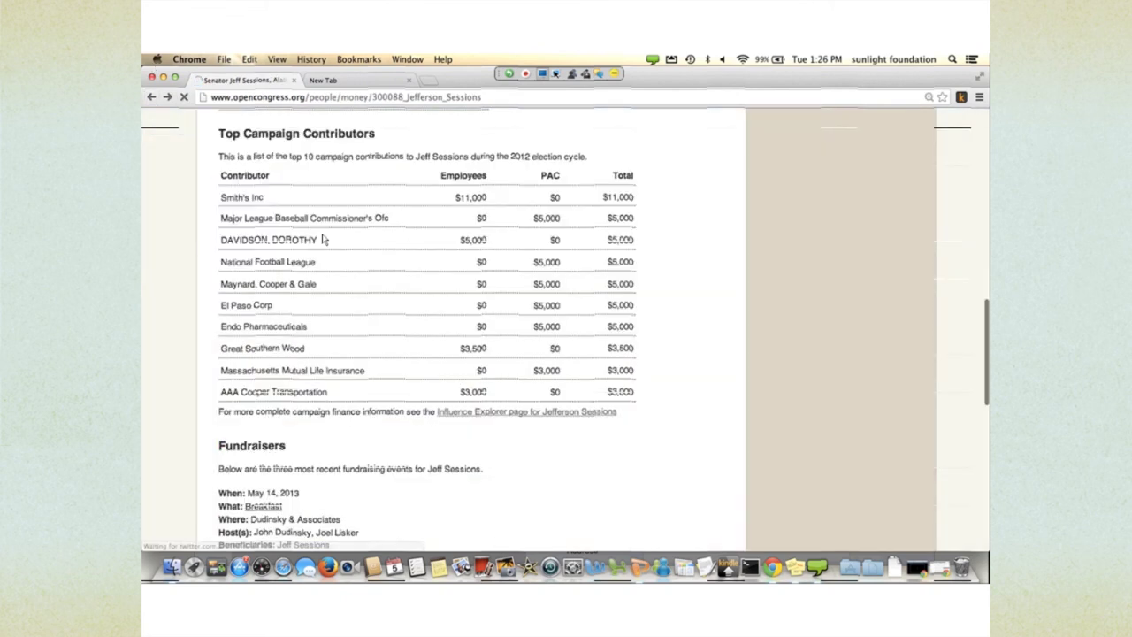
{"action": "scroll", "coordinate": [324, 237], "scroll_direction": "down", "scroll_amount": 5}
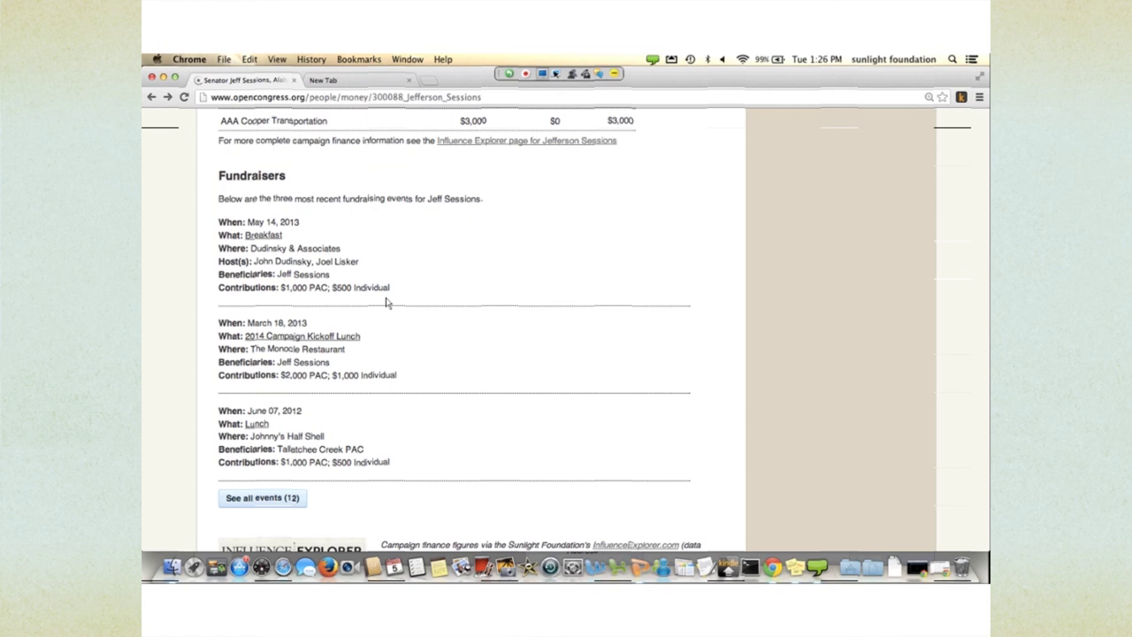
{"action": "scroll", "coordinate": [424, 345], "scroll_direction": "down", "scroll_amount": 2}
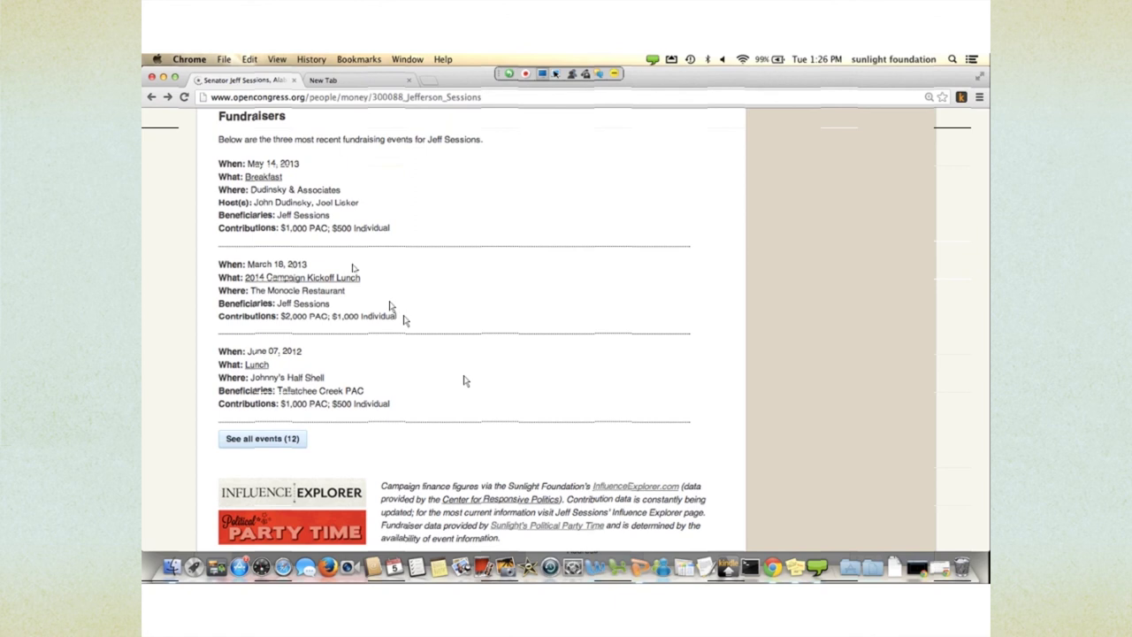
{"action": "scroll", "coordinate": [404, 320], "scroll_direction": "down", "scroll_amount": 2}
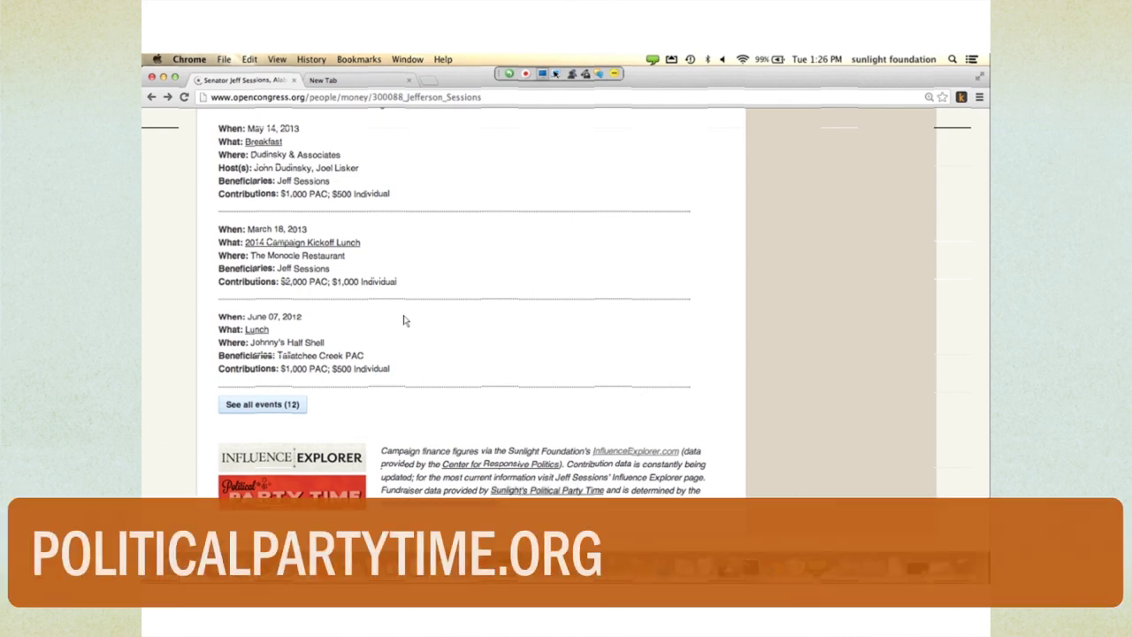
- Open Sunlight's Political Party Time in a new tab and switch back to the Sessions tab
{"action": "left_click", "coordinate": [547, 490]}
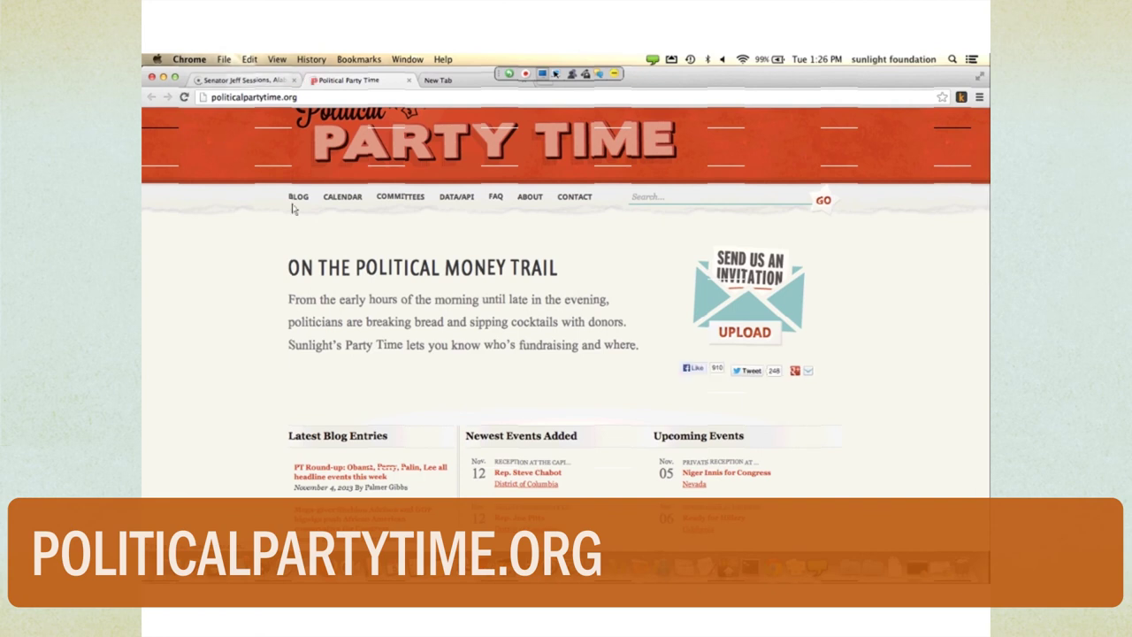
{"action": "key", "text": "super+1"}
{"action": "scroll", "coordinate": [448, 363], "scroll_direction": "up", "scroll_amount": 10}
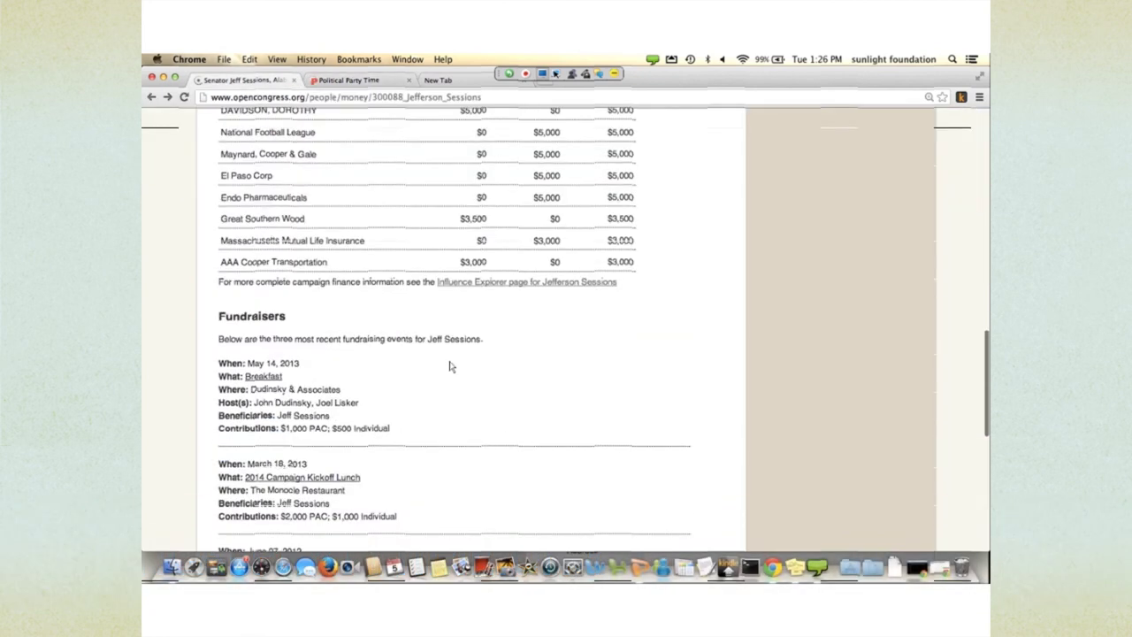
{"action": "scroll", "coordinate": [449, 365], "scroll_direction": "up", "scroll_amount": 3}
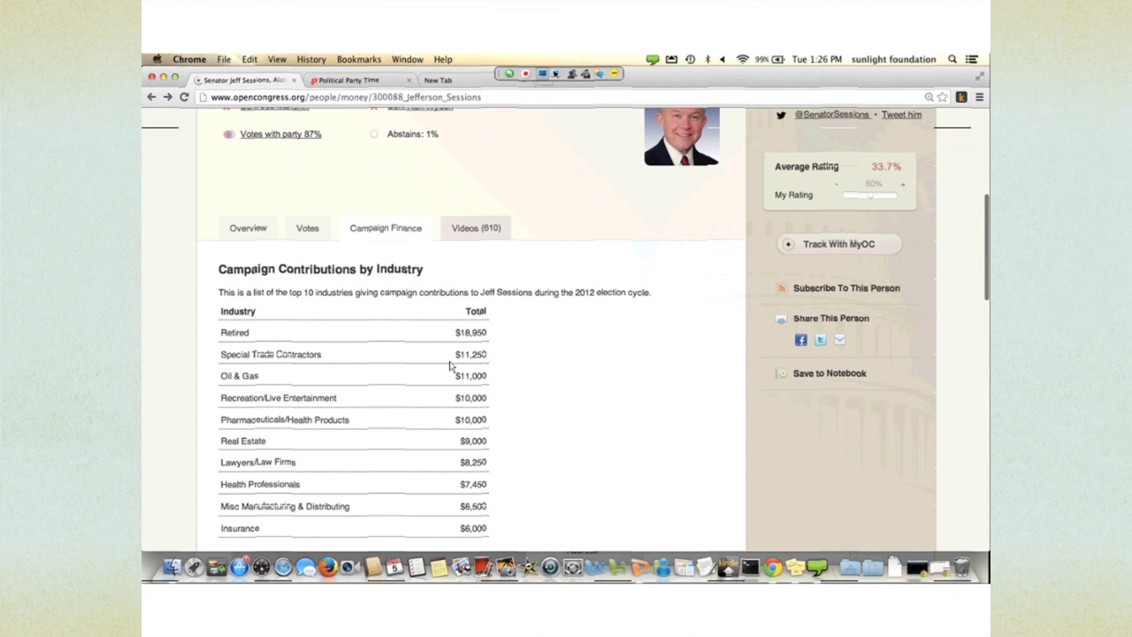
{"action": "key", "text": "Tab"}
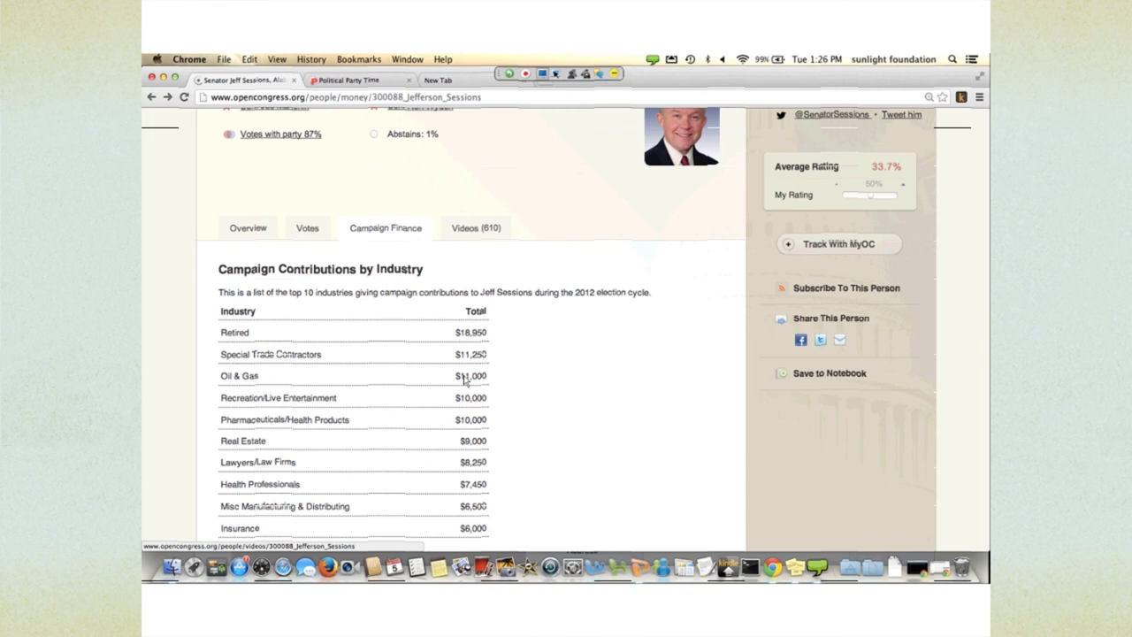
{"action": "scroll", "coordinate": [521, 434], "scroll_direction": "up", "scroll_amount": 2}
{"action": "scroll", "coordinate": [521, 437], "scroll_direction": "up", "scroll_amount": 8}
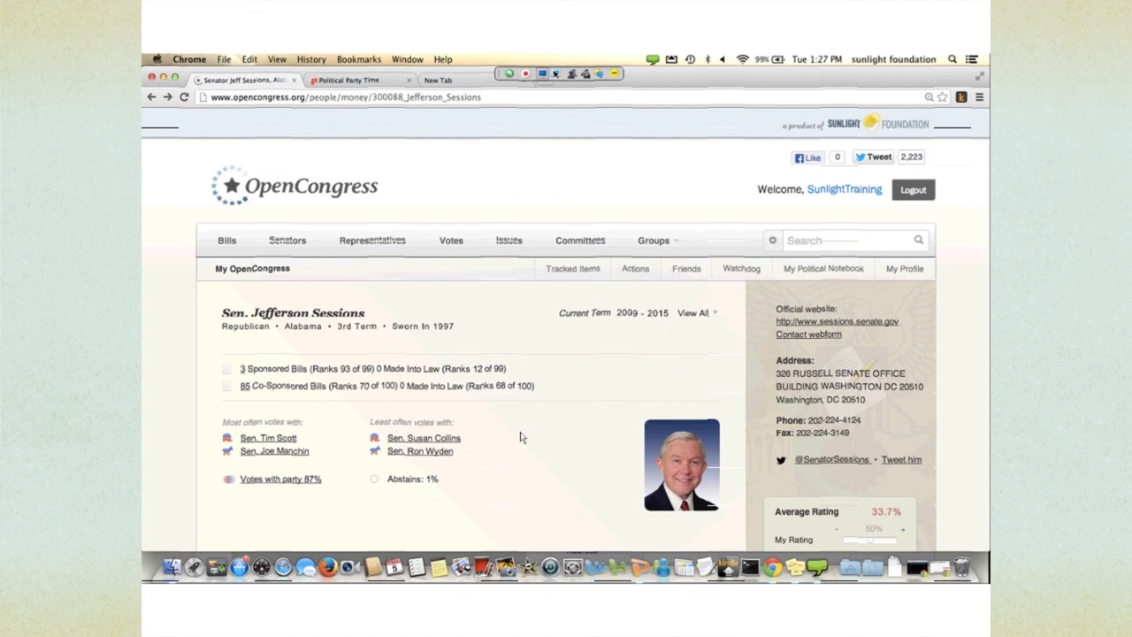
{"action": "scroll", "coordinate": [520, 437], "scroll_direction": "down", "scroll_amount": 1}
{"action": "scroll", "coordinate": [515, 431], "scroll_direction": "up", "scroll_amount": 1}
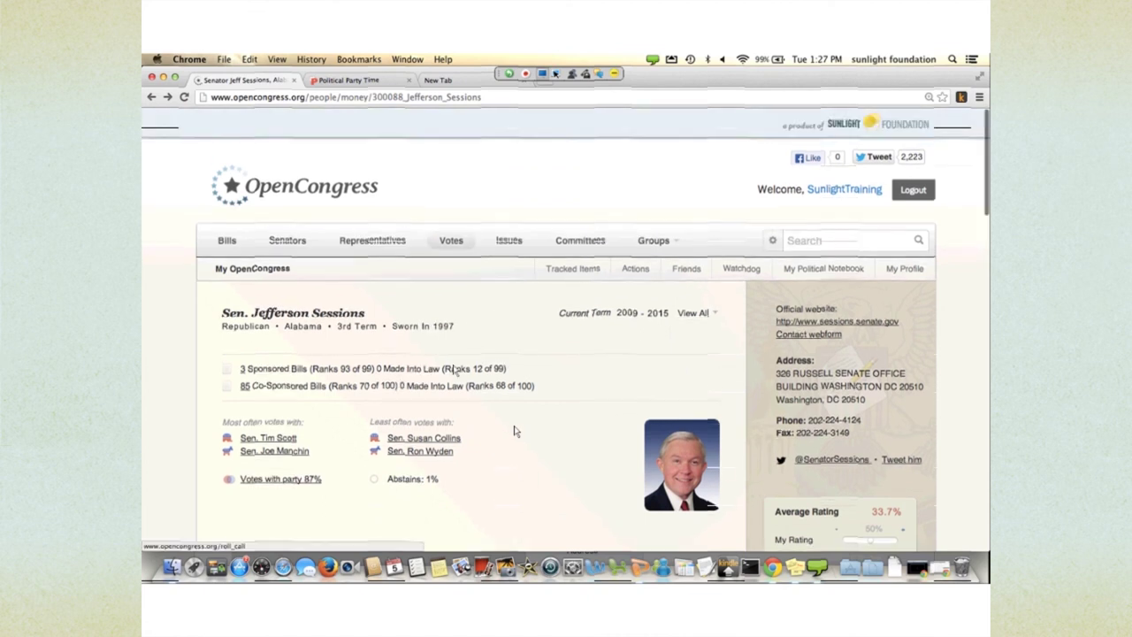
{"action": "left_click", "coordinate": [451, 239]}
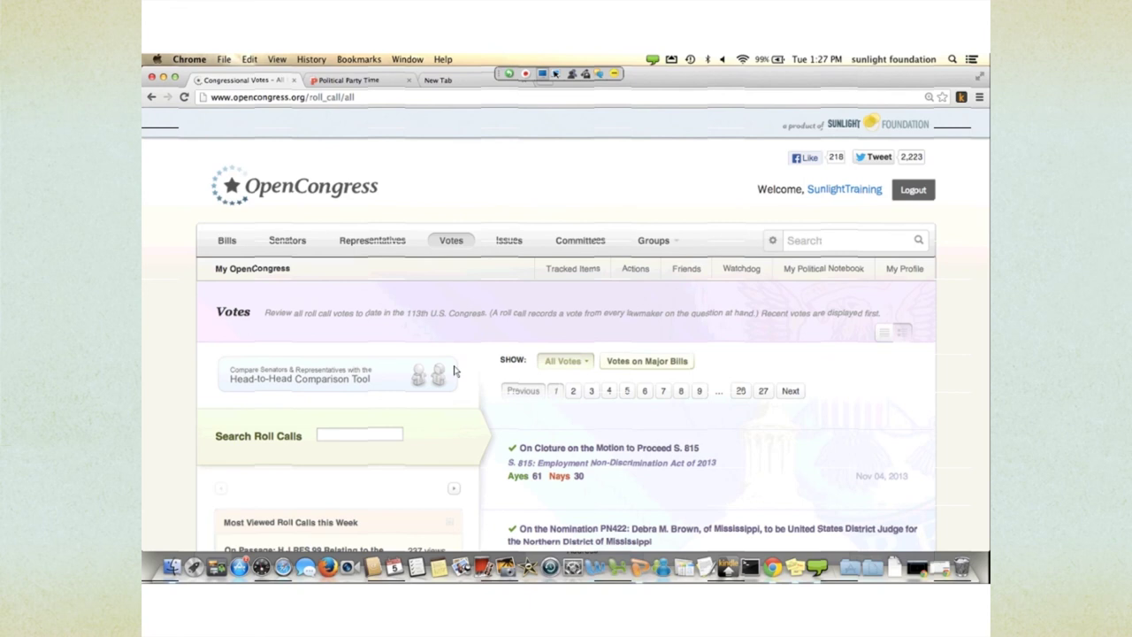
- Scroll the Votes page to locate the Head-to-Head Comparison Tool box
{"action": "scroll", "coordinate": [454, 371], "scroll_direction": "down", "scroll_amount": 1}
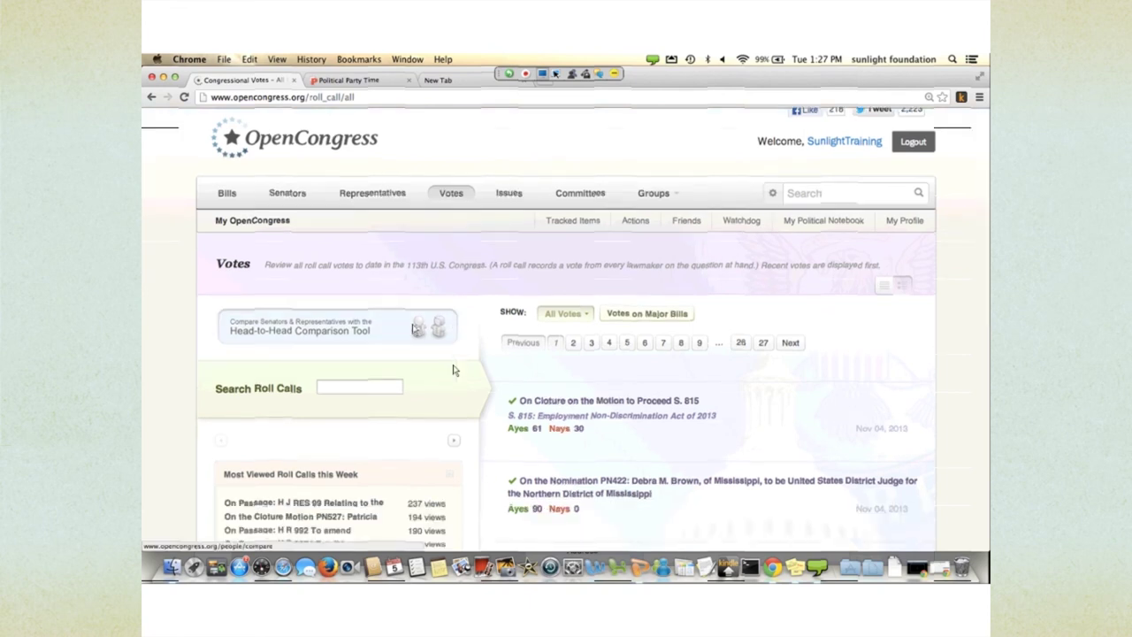
{"action": "scroll", "coordinate": [454, 372], "scroll_direction": "down", "scroll_amount": 2}
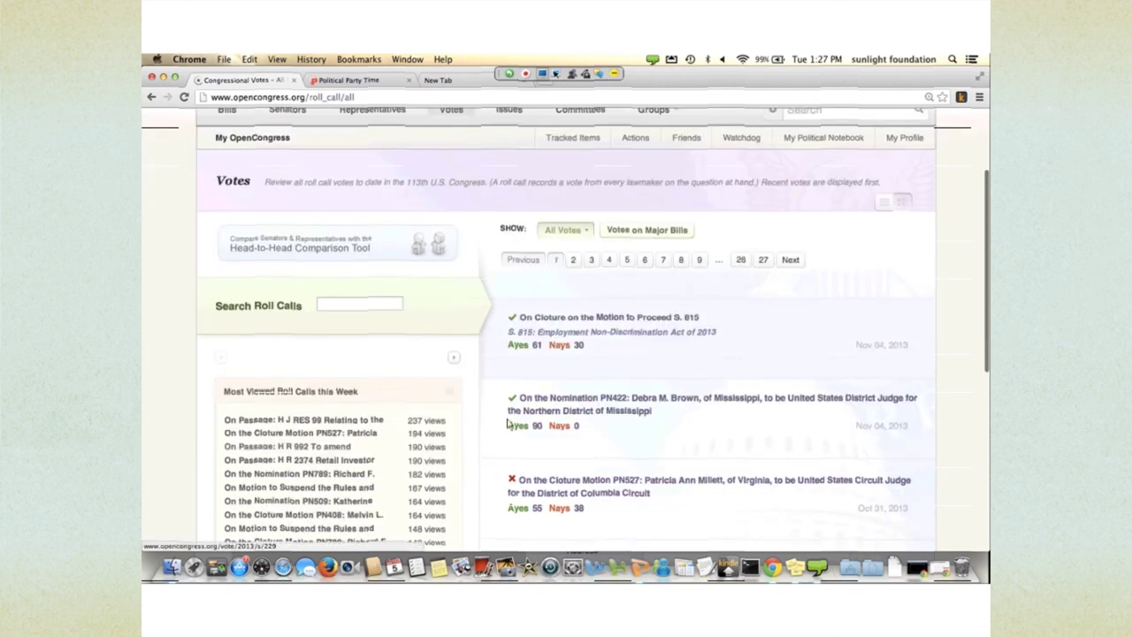
{"action": "scroll", "coordinate": [506, 422], "scroll_direction": "down", "scroll_amount": 1}
{"action": "scroll", "coordinate": [502, 417], "scroll_direction": "up", "scroll_amount": 3}
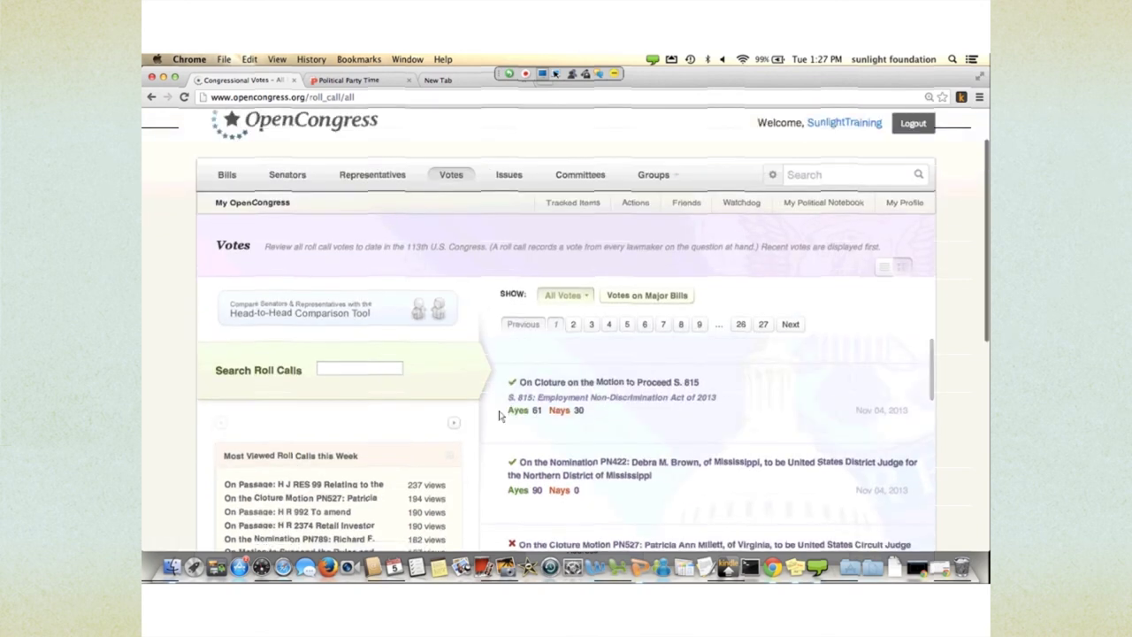
{"action": "scroll", "coordinate": [425, 345], "scroll_direction": "up", "scroll_amount": 1}
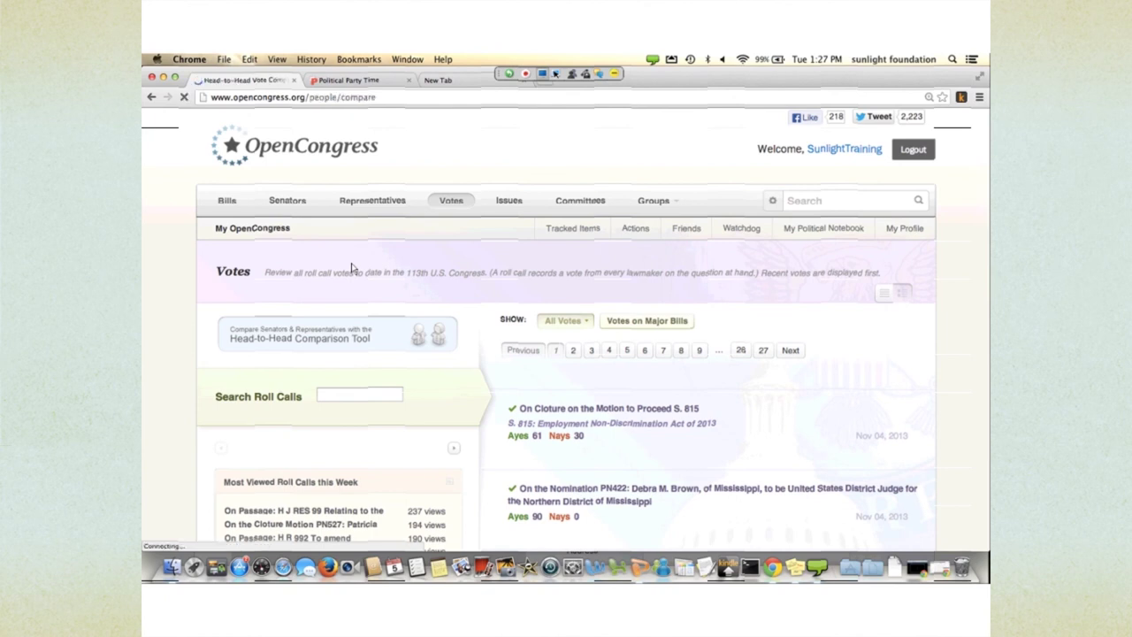
- Select 'Cruz, Ted (R-TX)' and 'Reid, Harry (D-NV)' as the two senators to compare
{"action": "scroll", "coordinate": [497, 414], "scroll_direction": "down", "scroll_amount": 2}
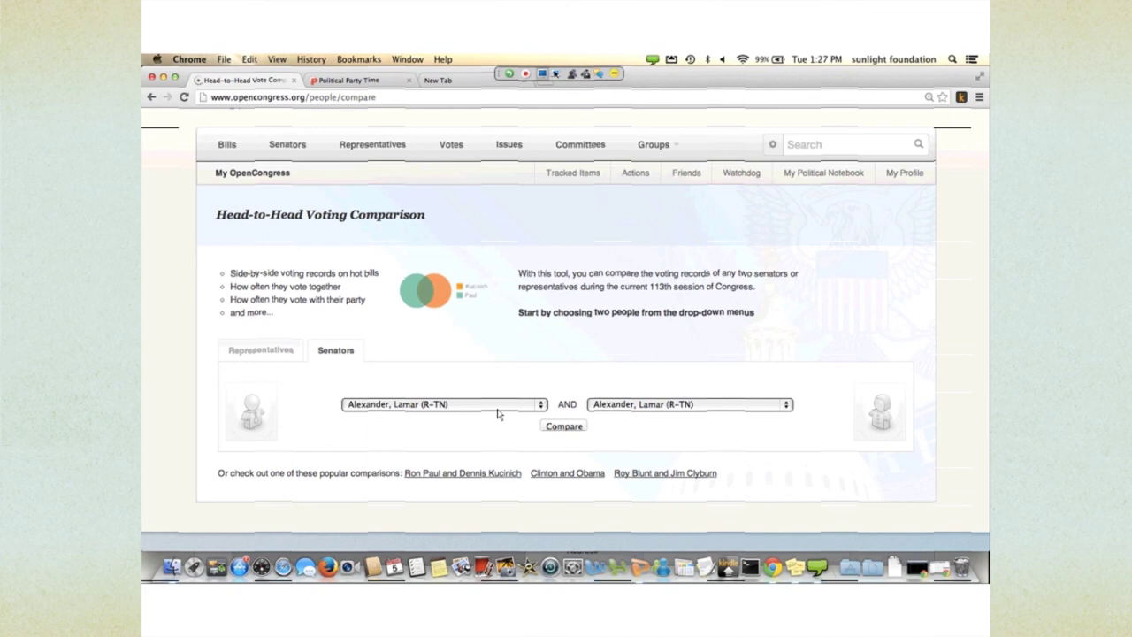
{"action": "scroll", "coordinate": [521, 437], "scroll_direction": "down", "scroll_amount": 2}
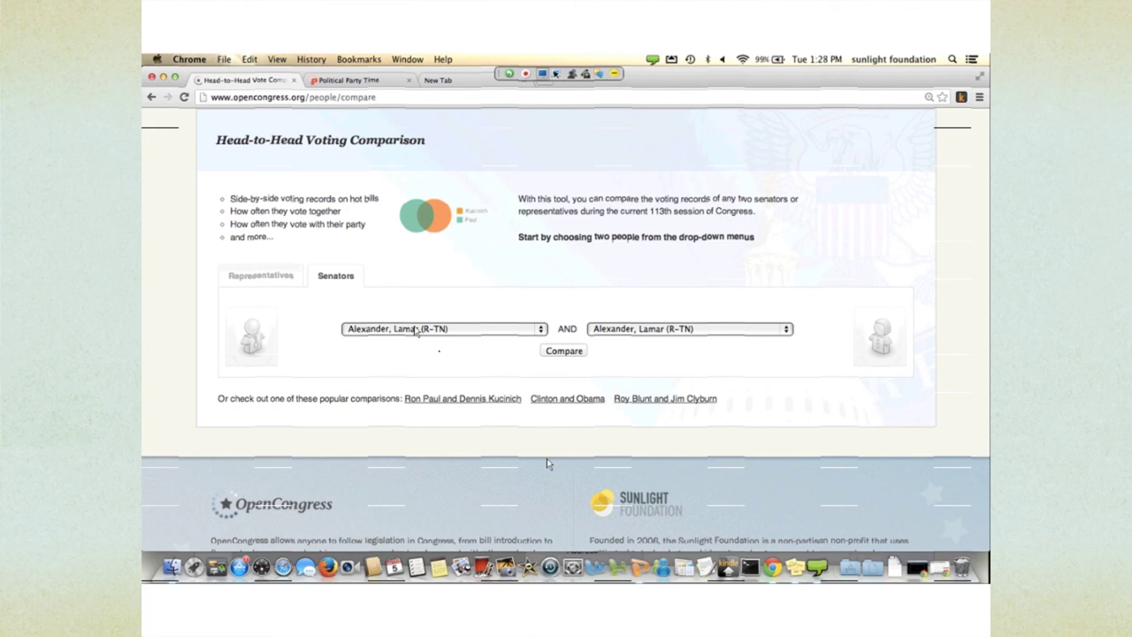
{"action": "left_click", "coordinate": [416, 329]}
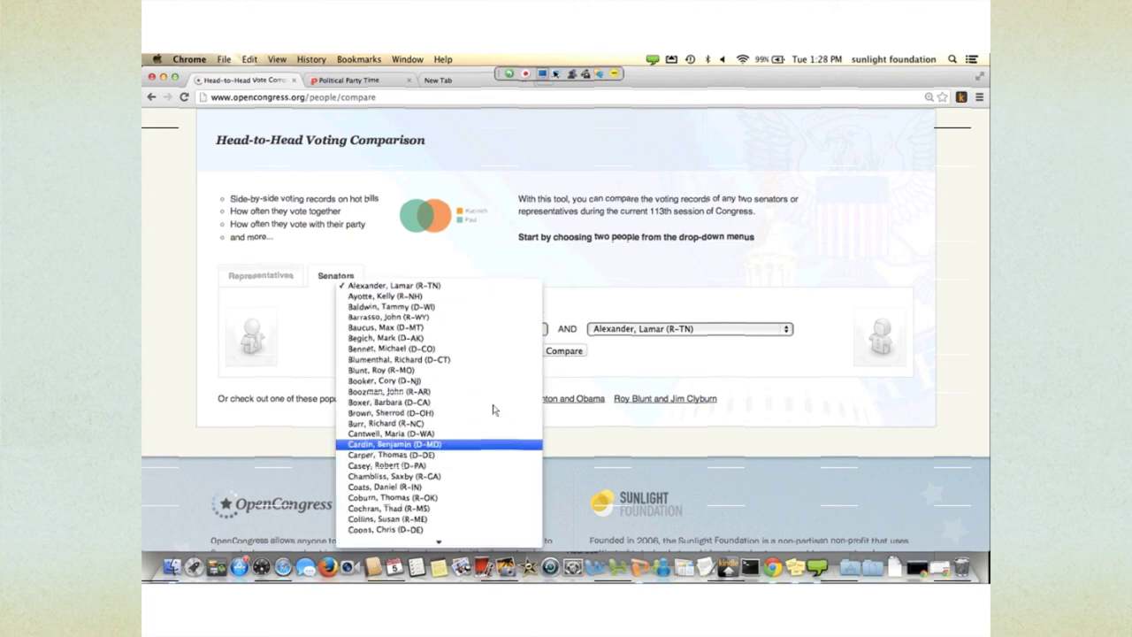
{"action": "key", "text": "Down"}
{"action": "key", "text": "Down"}
{"action": "key", "text": "Down"}
{"action": "key", "text": "Down"}
{"action": "key", "text": "Down"}
{"action": "key", "text": "Down"}
{"action": "key", "text": "Down"}
{"action": "key", "text": "Down"}
{"action": "key", "text": "Down"}
{"action": "key", "text": "Down"}
{"action": "key", "text": "Down"}
{"action": "key", "text": "Down"}
{"action": "key", "text": "Down"}
{"action": "key", "text": "Down"}
{"action": "key", "text": "Down"}
{"action": "key", "text": "Down"}
{"action": "key", "text": "Down"}
{"action": "key", "text": "Down"}
{"action": "key", "text": "Down"}
{"action": "key", "text": "Down"}
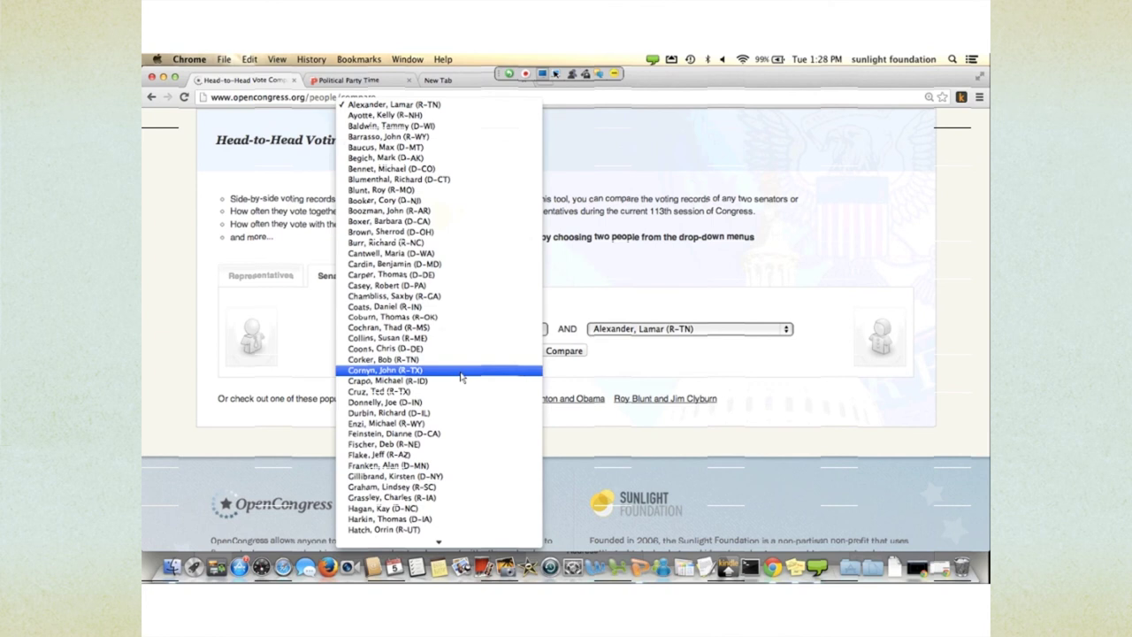
{"action": "key", "text": "Down"}
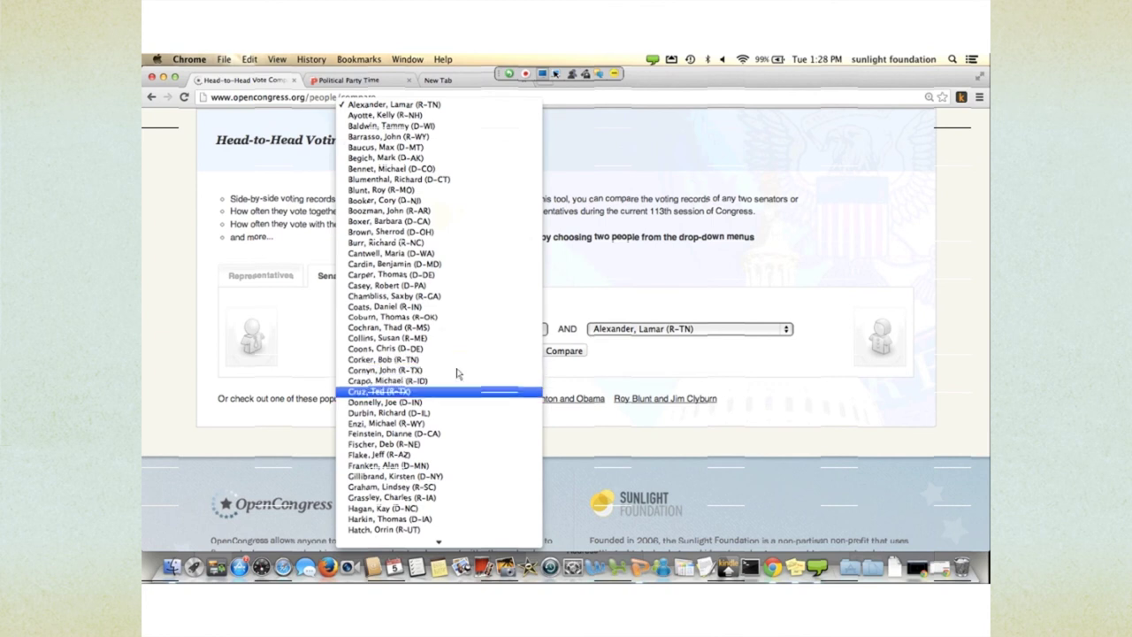
{"action": "key", "text": "Return"}
{"action": "left_click", "coordinate": [631, 328]}
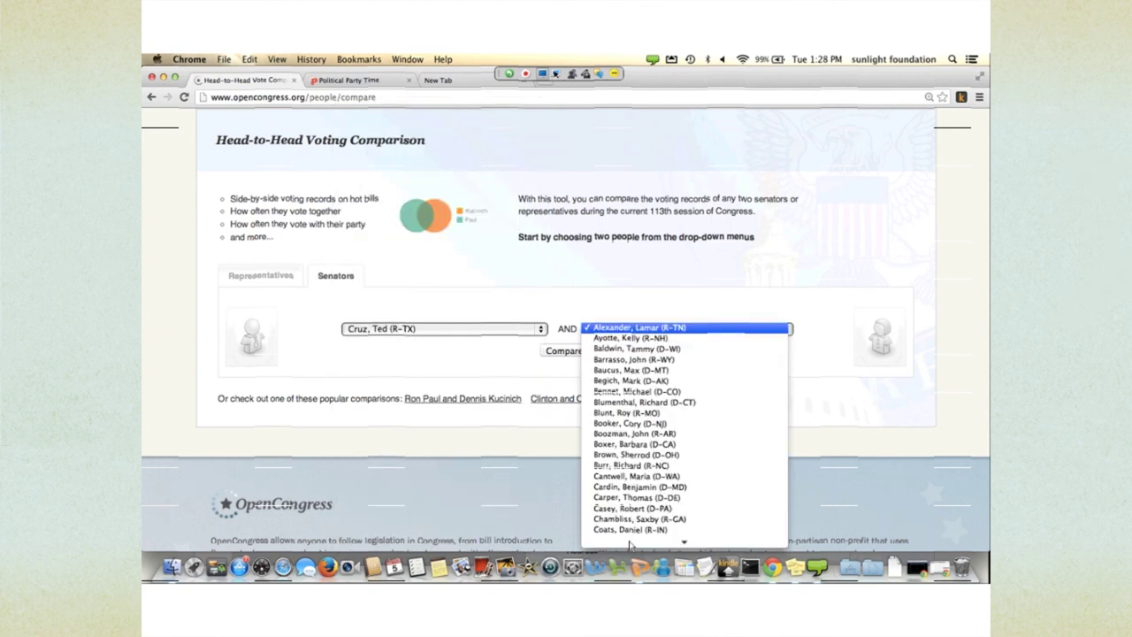
{"action": "type", "text": "ri"}
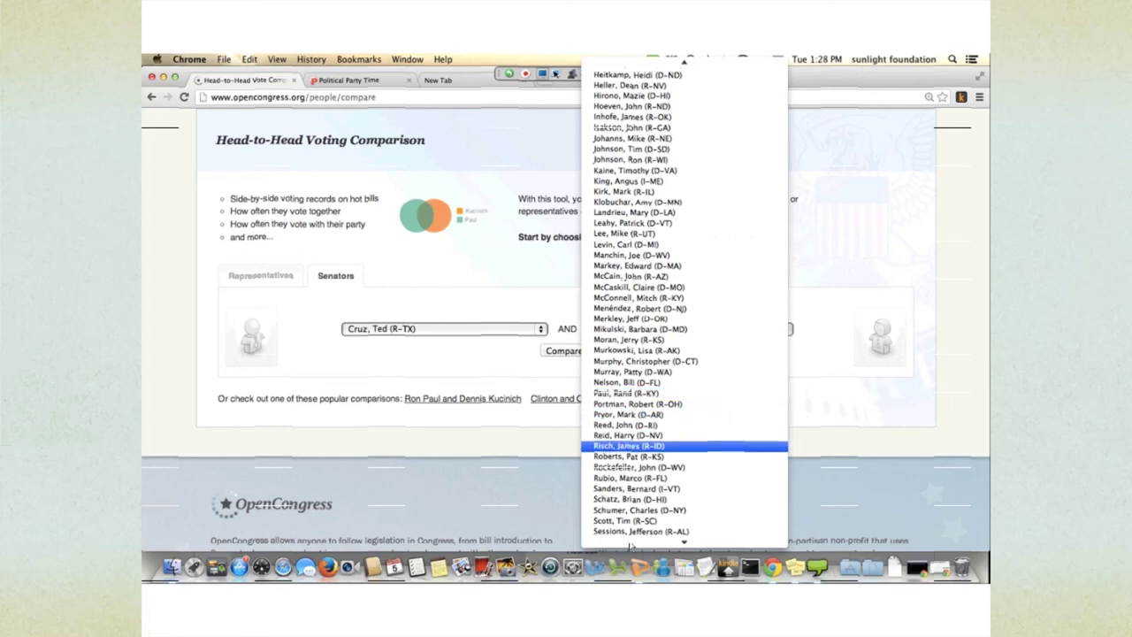
{"action": "key", "text": "Up"}
{"action": "key", "text": "Return"}
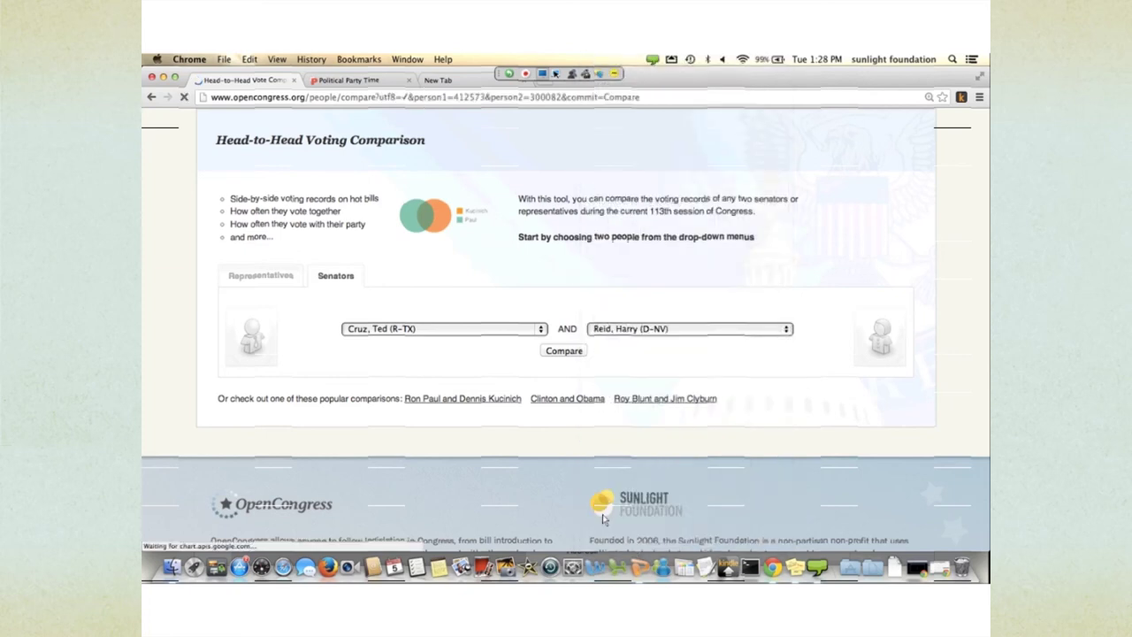
- Scroll through the Cruz vs Reid results: 53% vs 17% approval, 1% abstains each
{"action": "scroll", "coordinate": [575, 488], "scroll_direction": "down", "scroll_amount": 5}
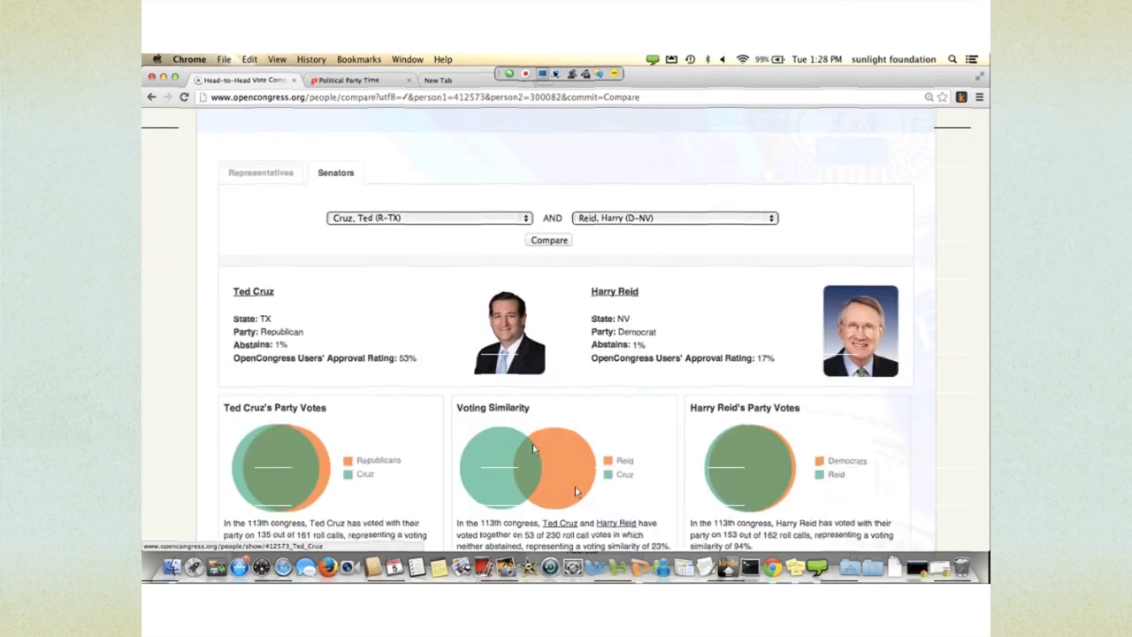
{"action": "scroll", "coordinate": [575, 486], "scroll_direction": "down", "scroll_amount": 2}
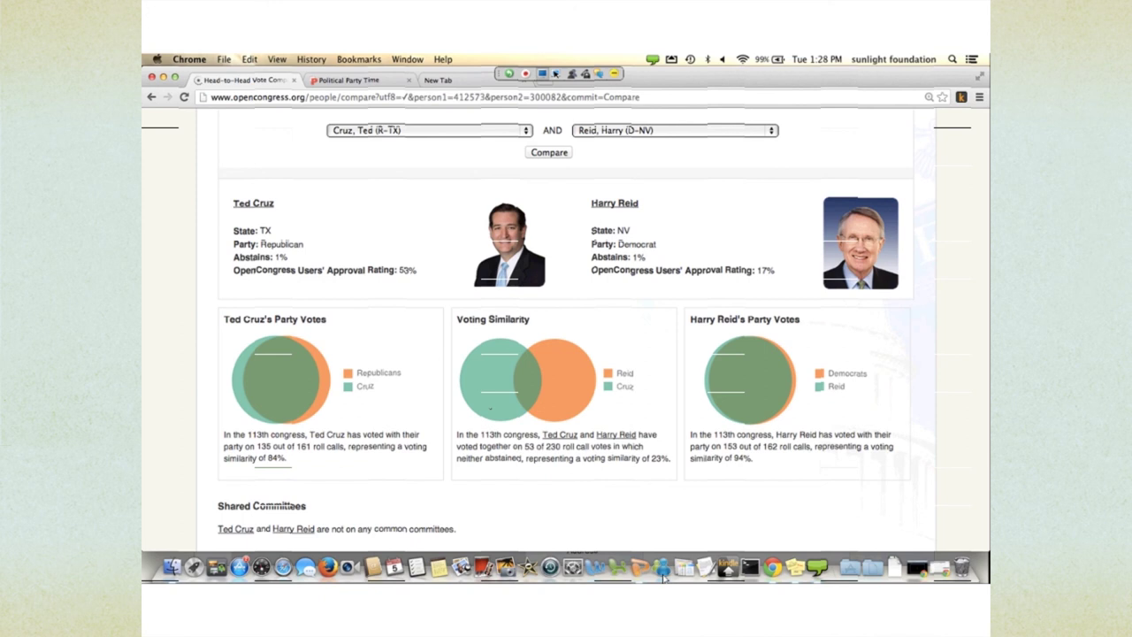
{"action": "scroll", "coordinate": [556, 472], "scroll_direction": "down", "scroll_amount": 1}
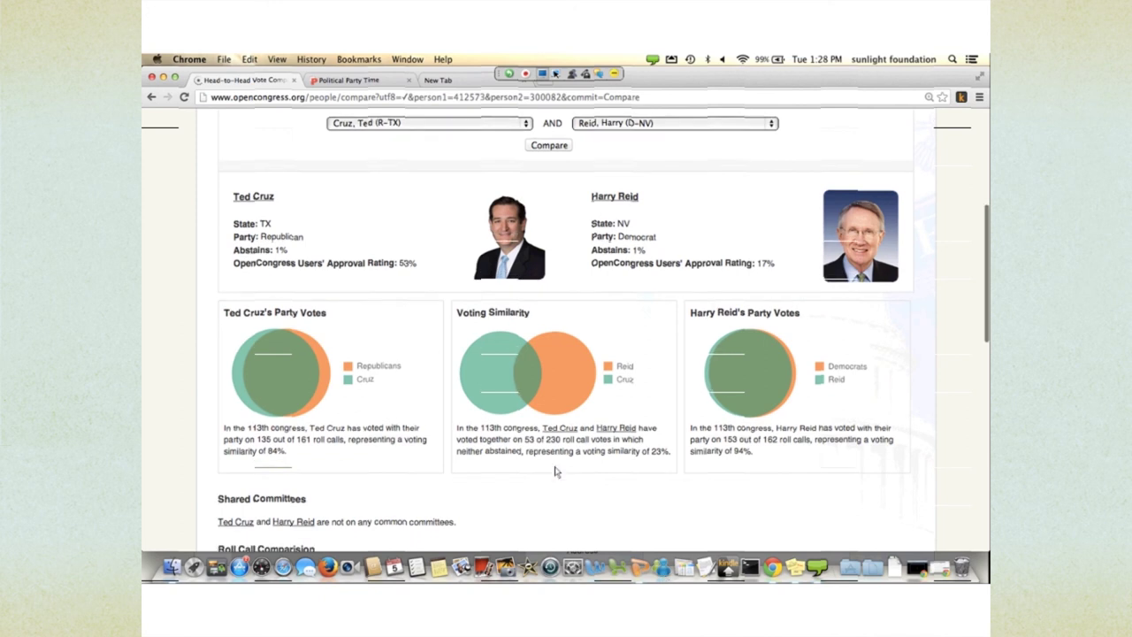
{"action": "scroll", "coordinate": [557, 472], "scroll_direction": "down", "scroll_amount": 2}
{"action": "scroll", "coordinate": [556, 472], "scroll_direction": "down", "scroll_amount": 2}
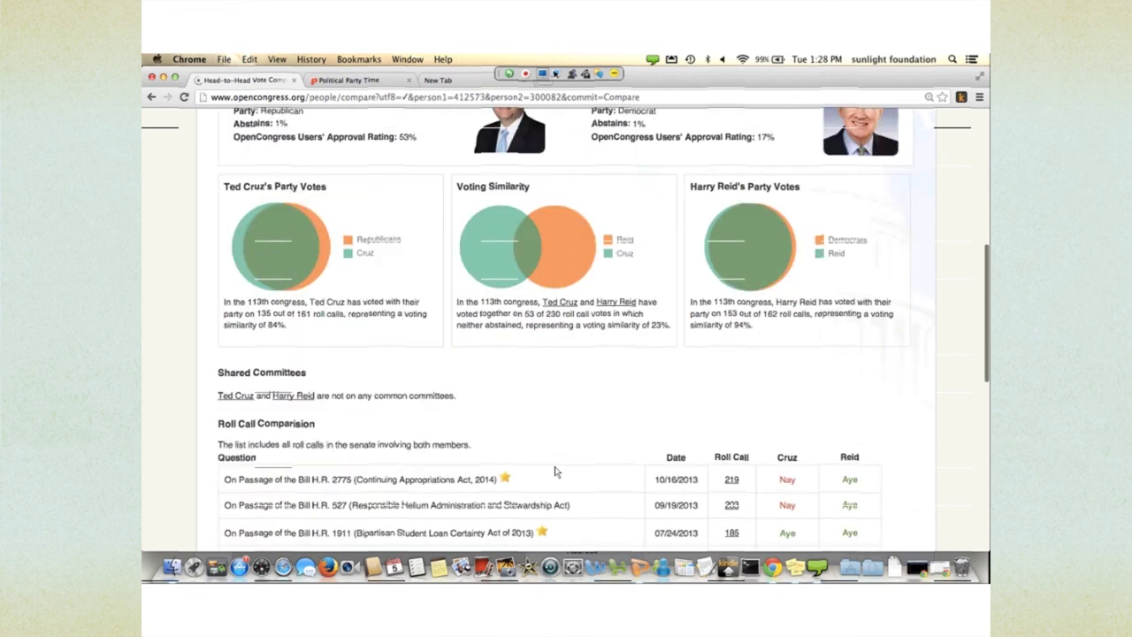
{"action": "scroll", "coordinate": [556, 468], "scroll_direction": "down", "scroll_amount": 1}
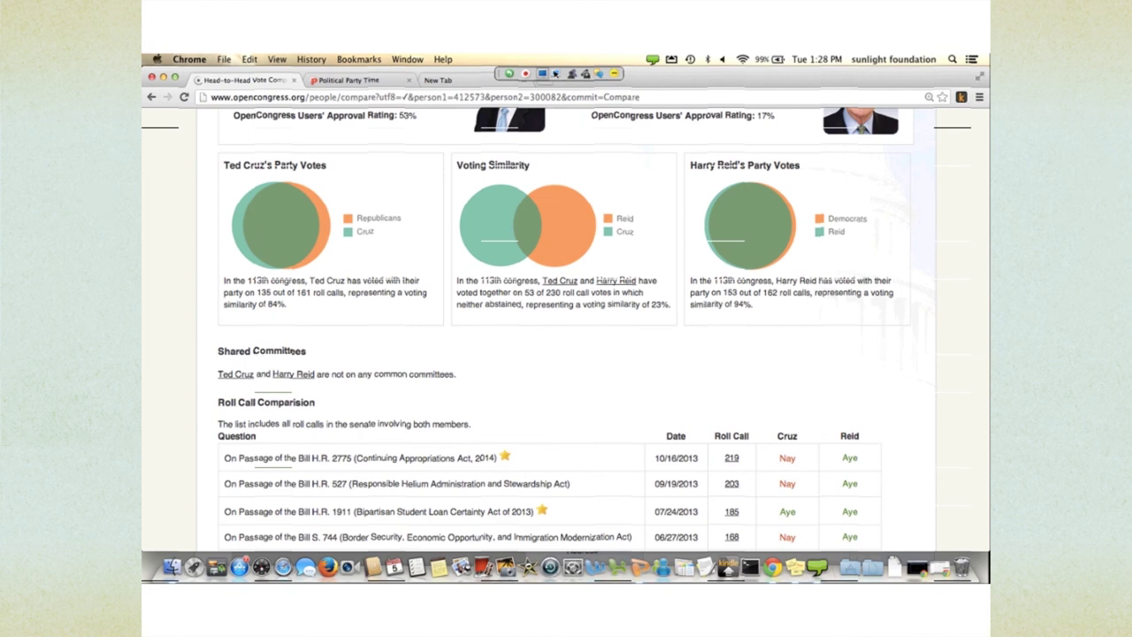
{"action": "scroll", "coordinate": [433, 349], "scroll_direction": "down", "scroll_amount": 2}
{"action": "scroll", "coordinate": [476, 393], "scroll_direction": "down", "scroll_amount": 1}
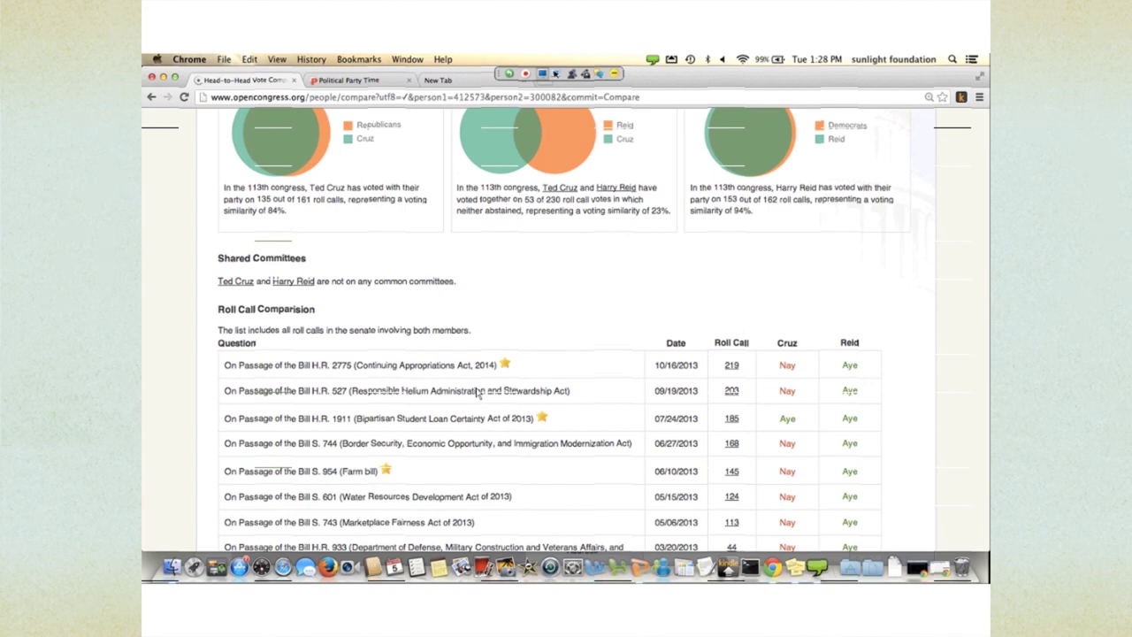
{"action": "scroll", "coordinate": [475, 392], "scroll_direction": "down", "scroll_amount": 3}
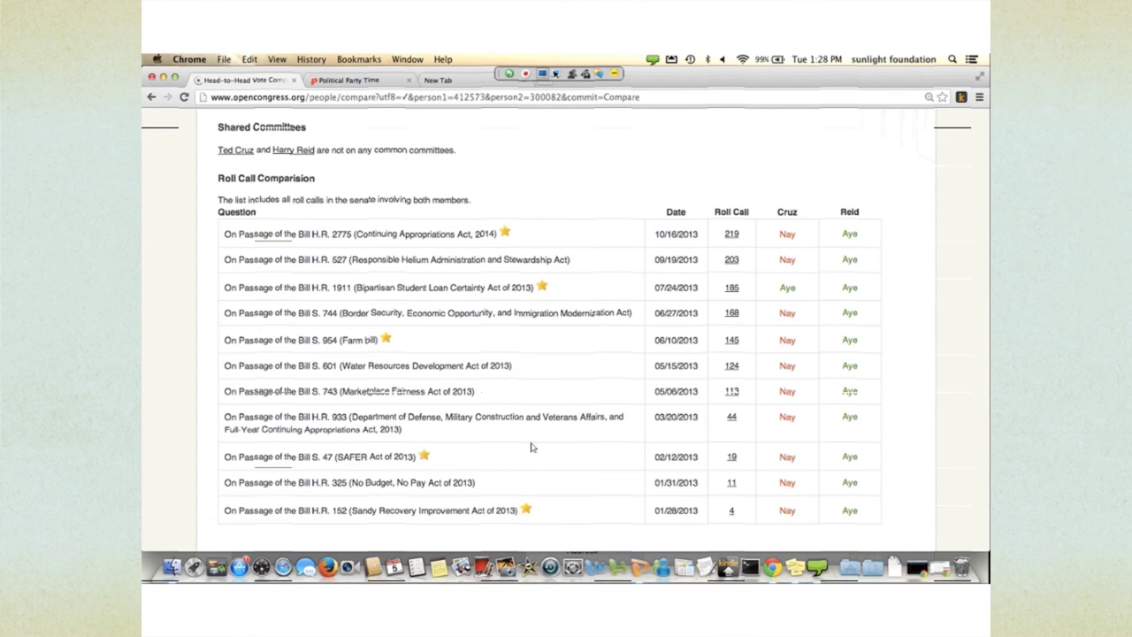
{"action": "scroll", "coordinate": [549, 463], "scroll_direction": "down", "scroll_amount": 1}
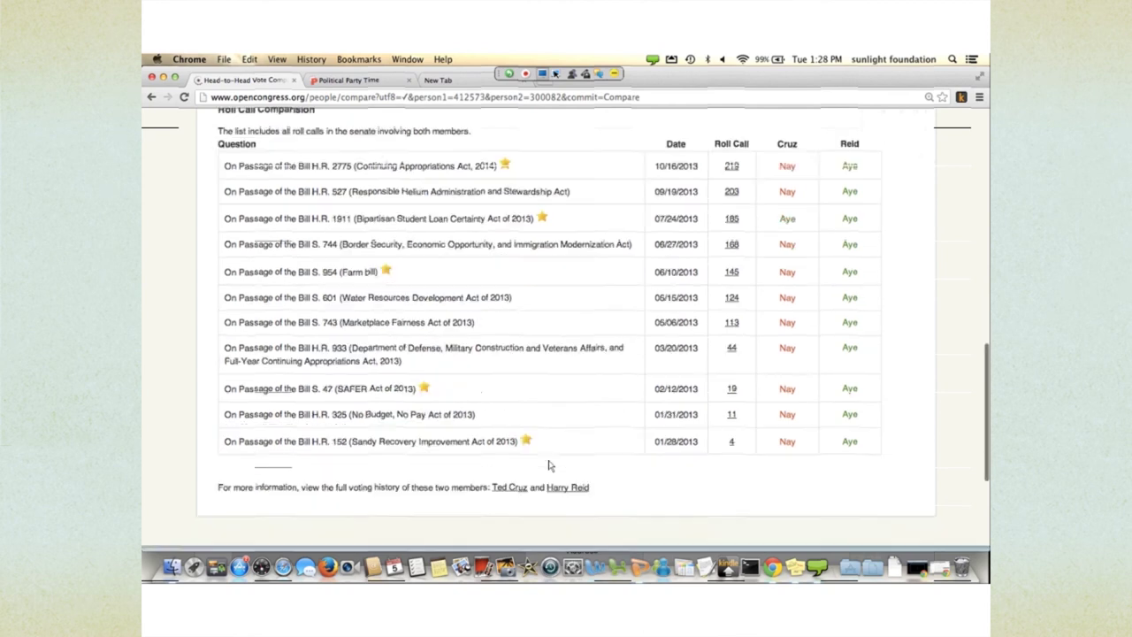
{"action": "scroll", "coordinate": [550, 463], "scroll_direction": "up", "scroll_amount": 2}
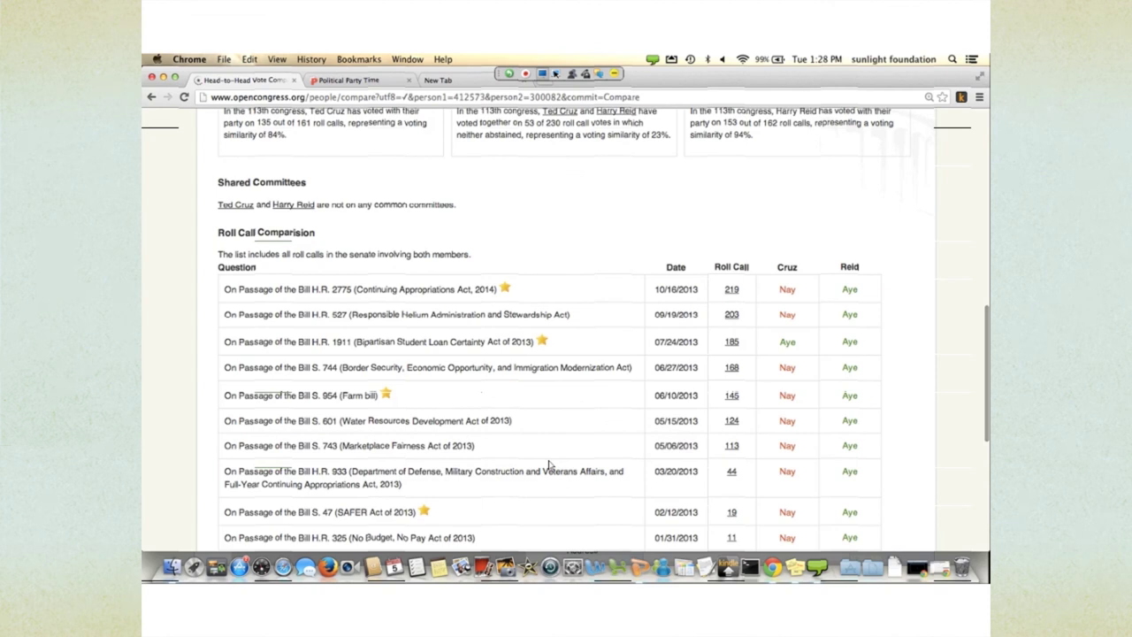
{"action": "scroll", "coordinate": [548, 464], "scroll_direction": "up", "scroll_amount": 10}
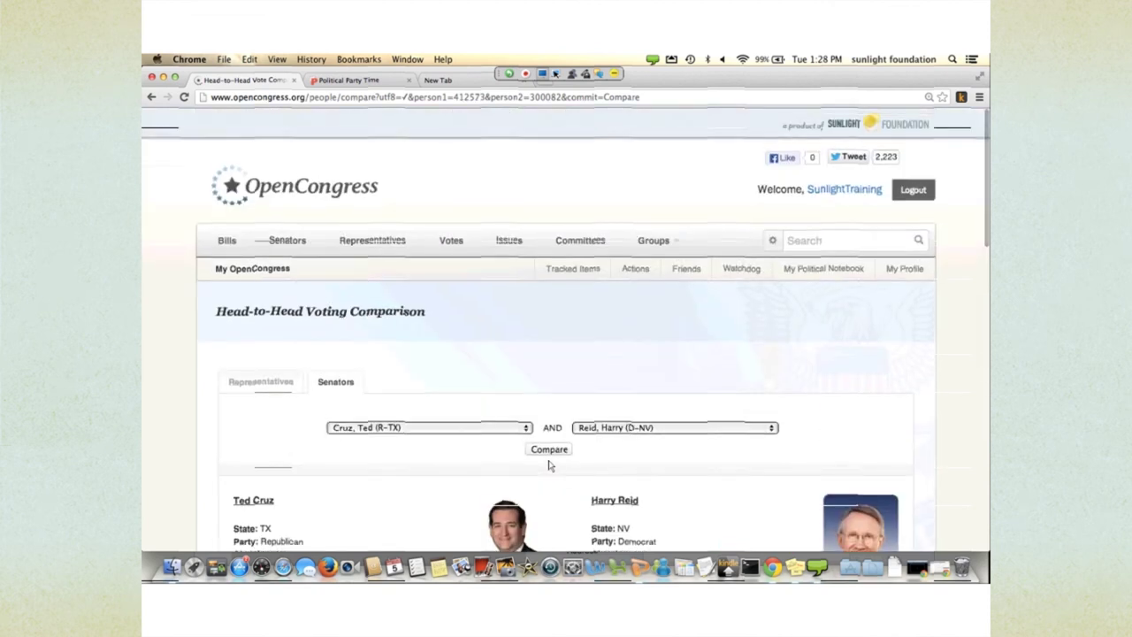
{"action": "scroll", "coordinate": [504, 421], "scroll_direction": "down", "scroll_amount": 1}
{"action": "scroll", "coordinate": [504, 421], "scroll_direction": "down", "scroll_amount": 2}
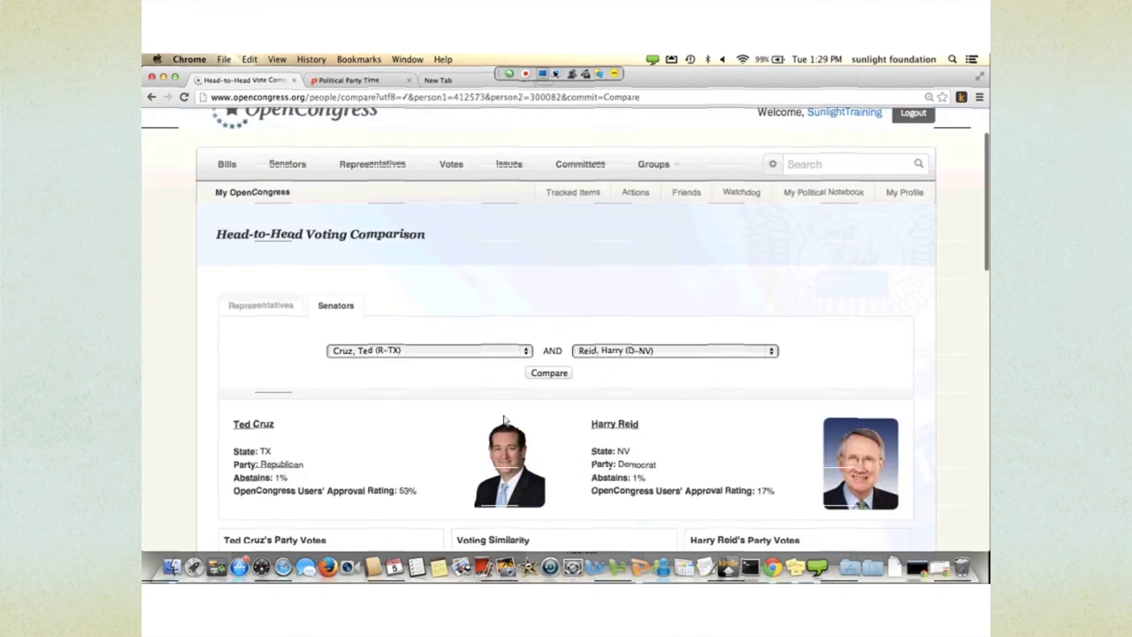
{"action": "scroll", "coordinate": [504, 421], "scroll_direction": "up", "scroll_amount": 3}
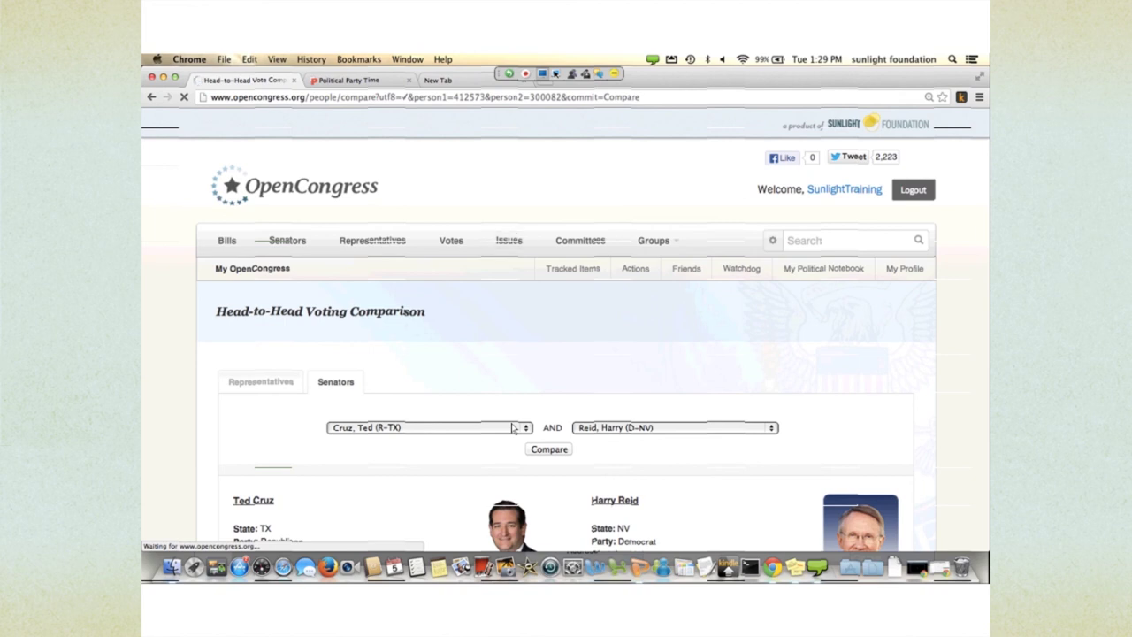
{"action": "scroll", "coordinate": [623, 540], "scroll_direction": "down", "scroll_amount": 2}
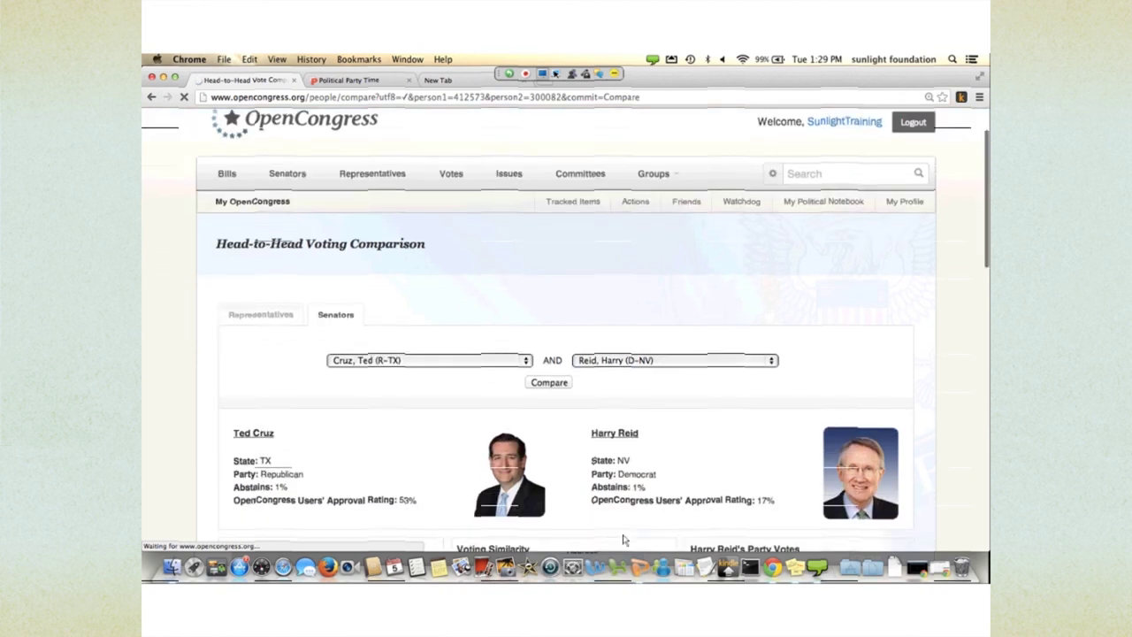
{"action": "scroll", "coordinate": [546, 463], "scroll_direction": "up", "scroll_amount": 2}
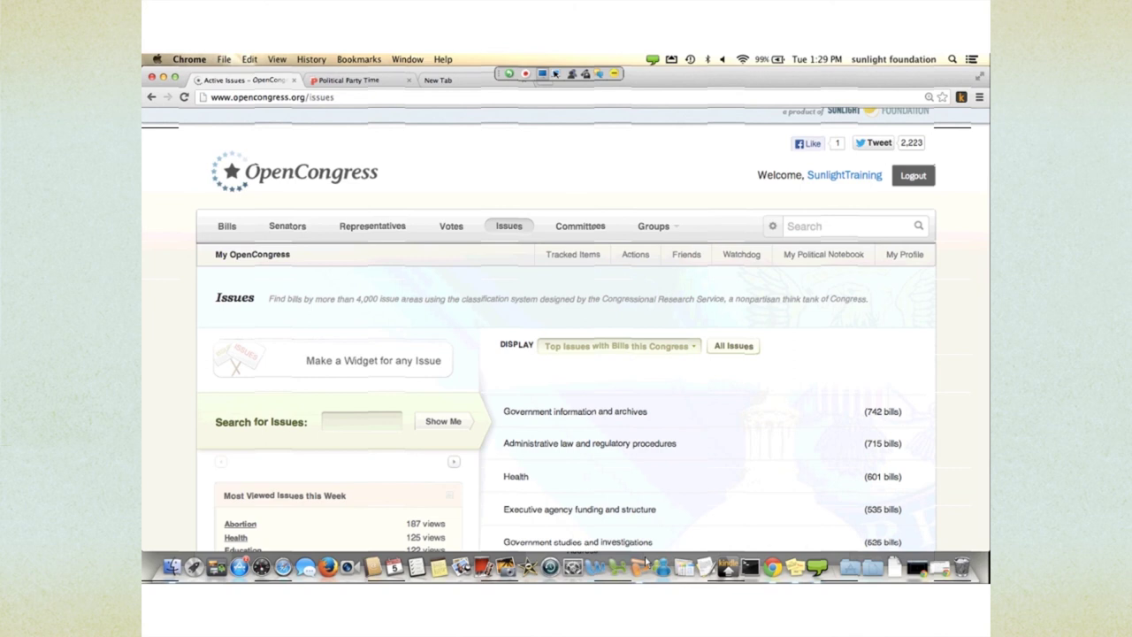
- Scroll through the Issues page's list of issue areas ranked by bill count
{"action": "scroll", "coordinate": [619, 477], "scroll_direction": "down", "scroll_amount": 2}
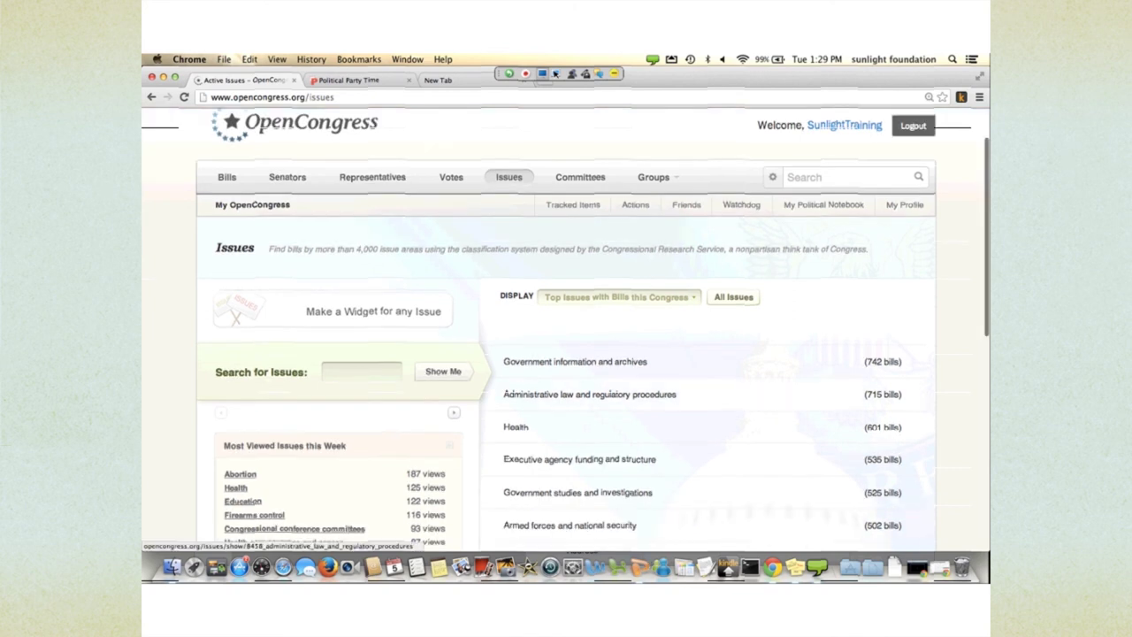
{"action": "scroll", "coordinate": [610, 392], "scroll_direction": "down", "scroll_amount": 3}
{"action": "scroll", "coordinate": [610, 393], "scroll_direction": "down", "scroll_amount": 2}
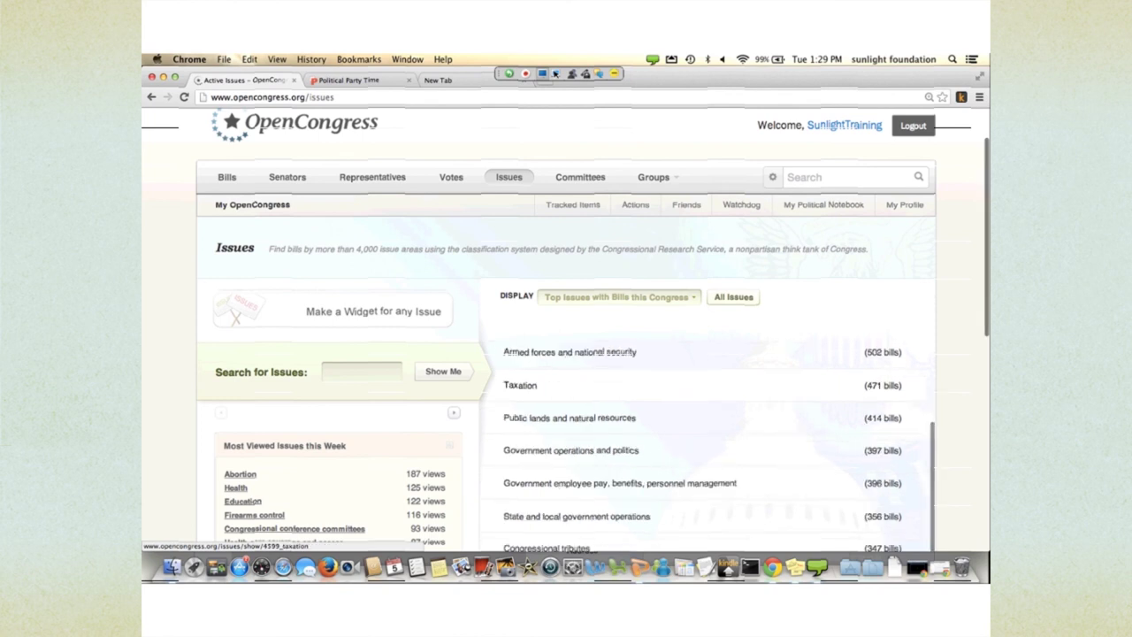
{"action": "scroll", "coordinate": [574, 415], "scroll_direction": "up", "scroll_amount": 5}
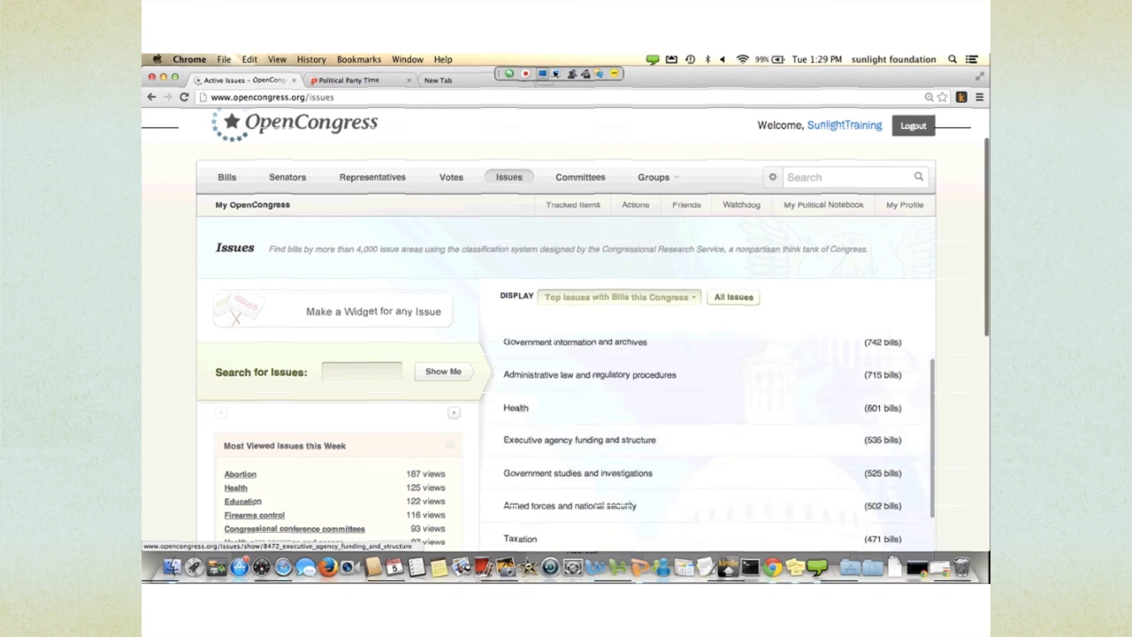
{"action": "scroll", "coordinate": [583, 433], "scroll_direction": "up", "scroll_amount": 2}
{"action": "scroll", "coordinate": [610, 436], "scroll_direction": "down", "scroll_amount": 3}
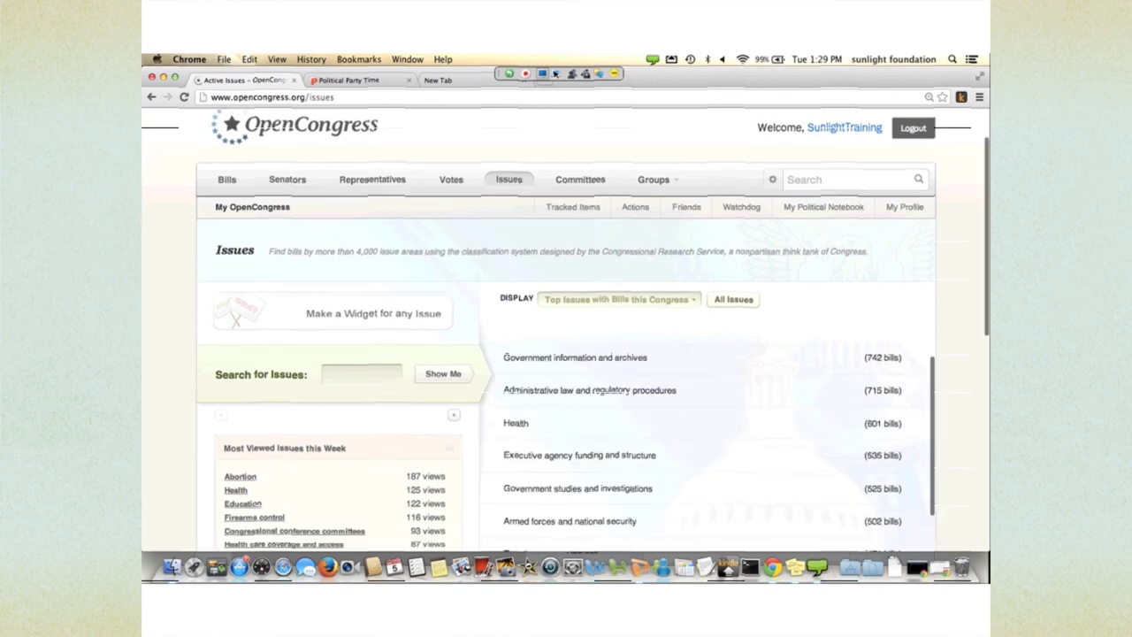
{"action": "scroll", "coordinate": [239, 486], "scroll_direction": "down", "scroll_amount": 3}
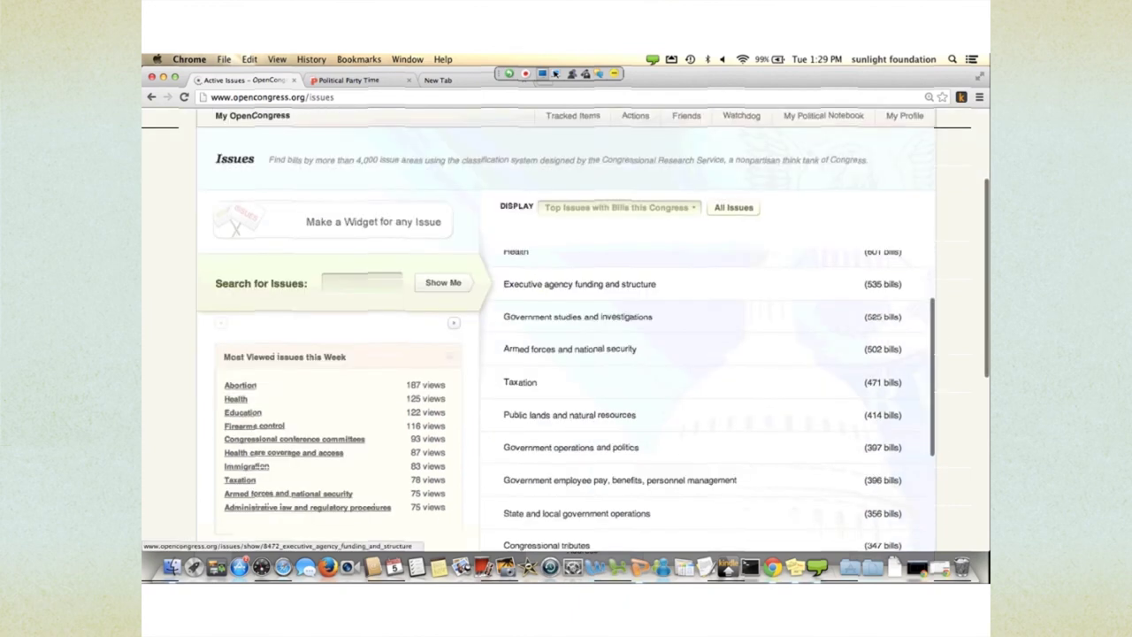
{"action": "scroll", "coordinate": [565, 480], "scroll_direction": "up", "scroll_amount": 2}
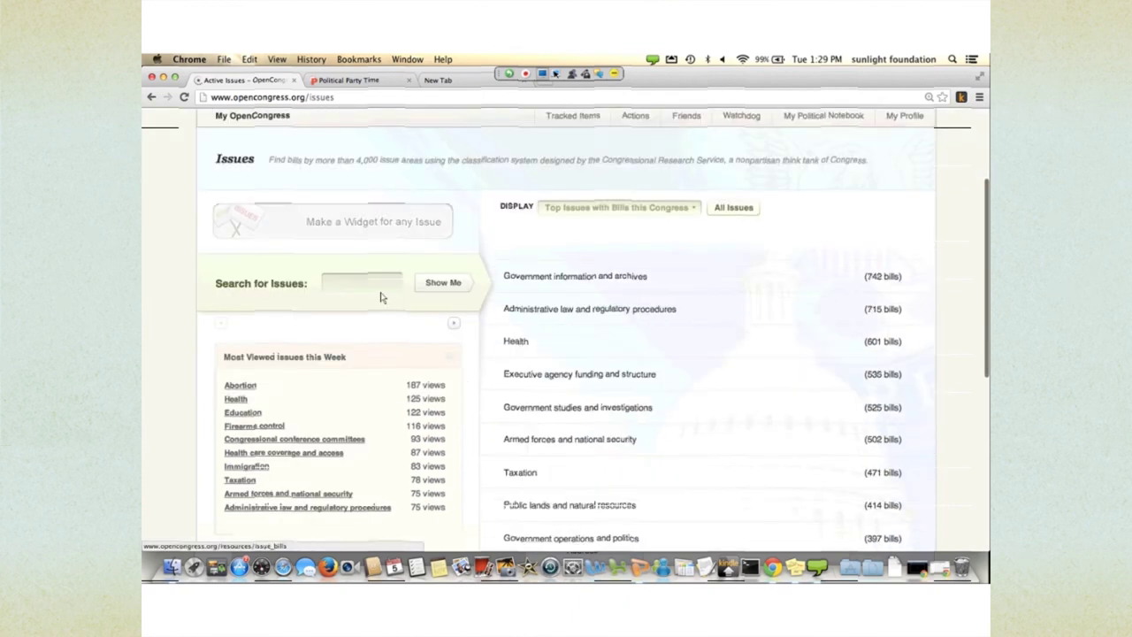
{"action": "scroll", "coordinate": [564, 480], "scroll_direction": "down", "scroll_amount": 4}
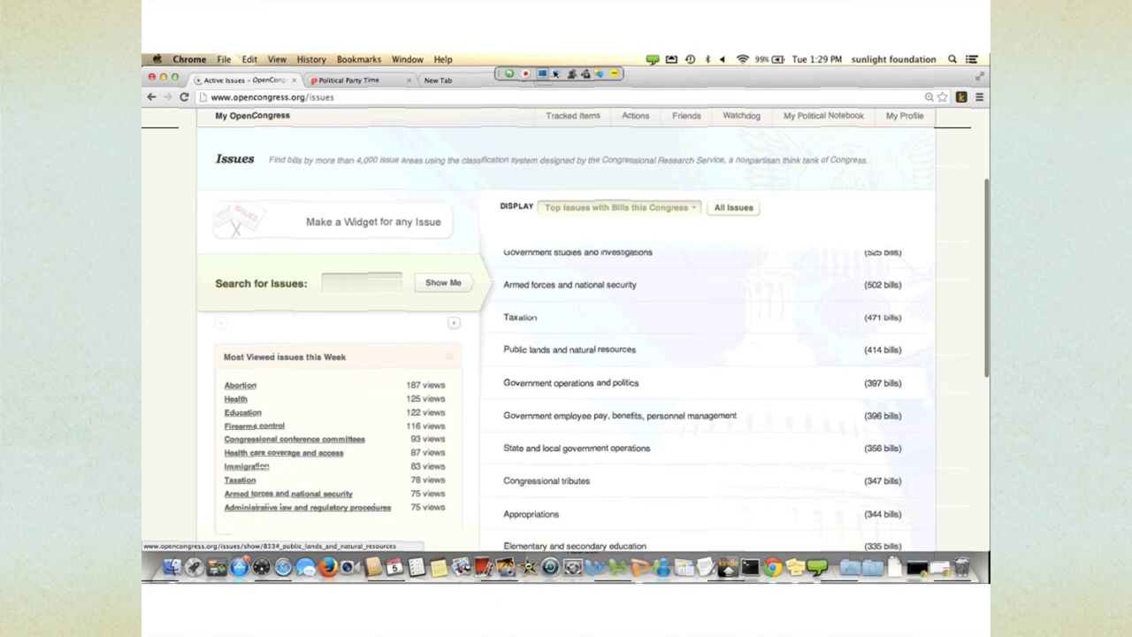
{"action": "scroll", "coordinate": [624, 542], "scroll_direction": "up", "scroll_amount": 5}
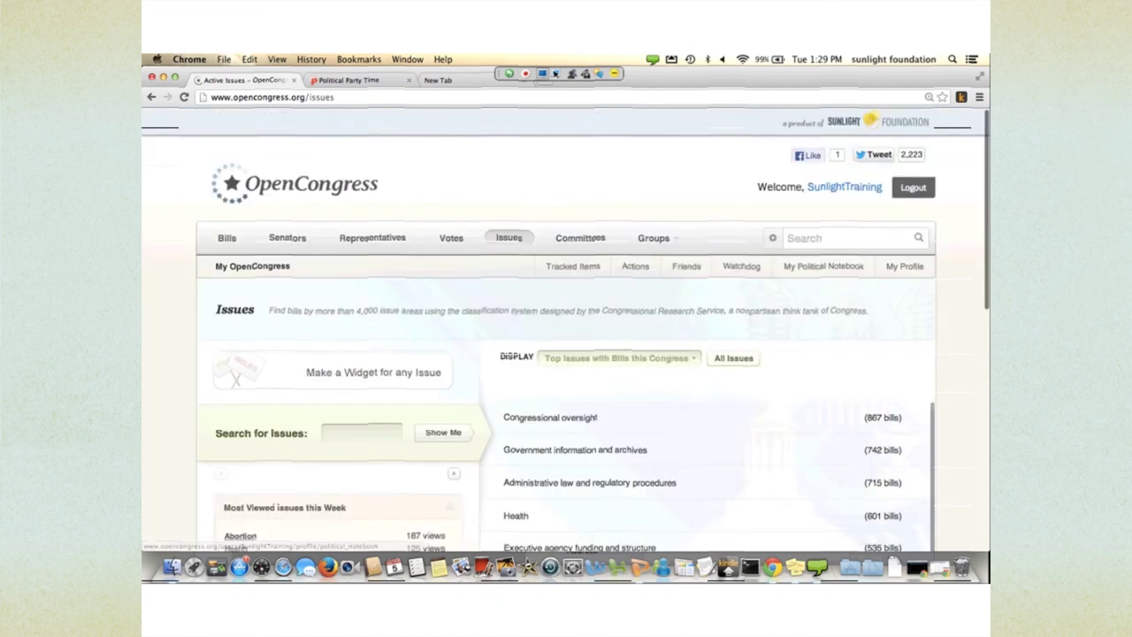
- Go to Congressional Committees and scroll its House and Senate committees like Agriculture and Appropriations
{"action": "left_click", "coordinate": [580, 238]}
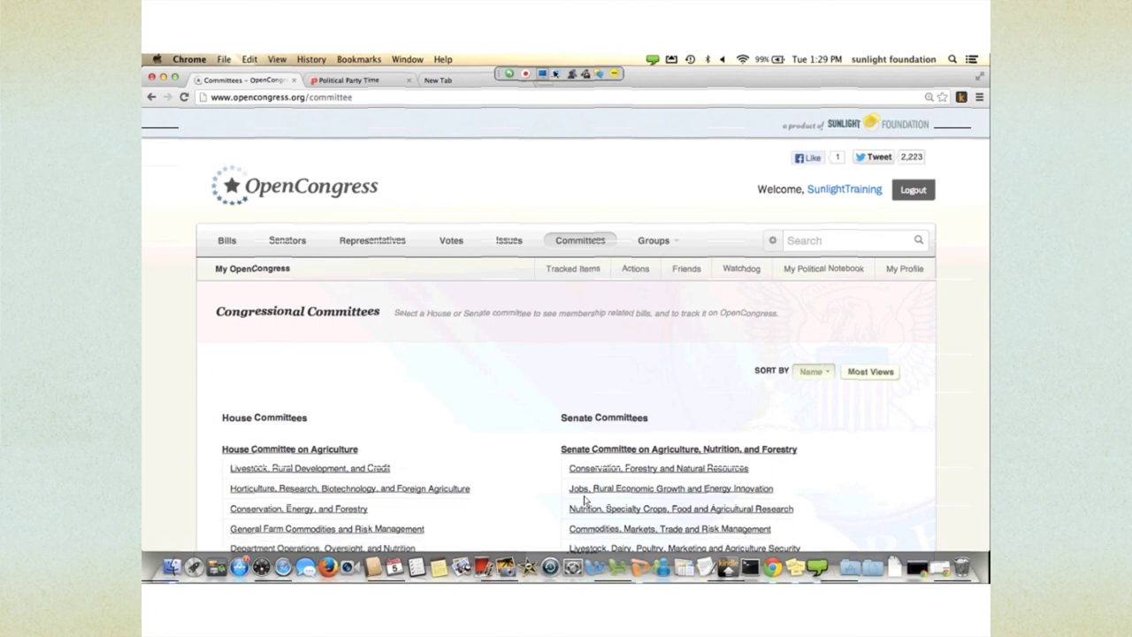
{"action": "scroll", "coordinate": [509, 425], "scroll_direction": "down", "scroll_amount": 3}
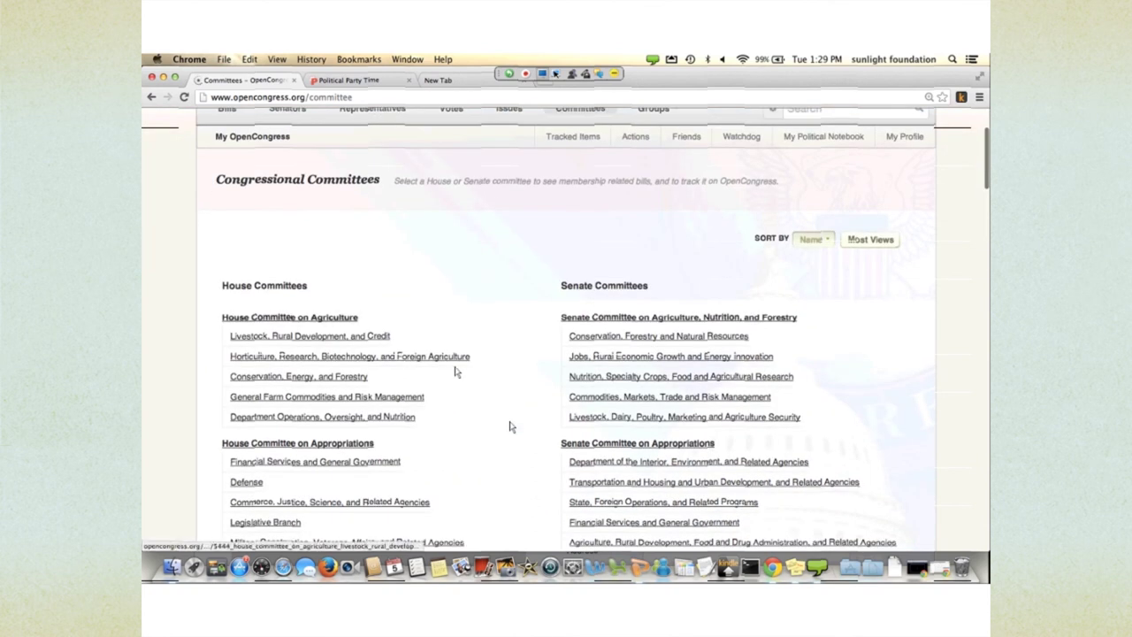
{"action": "scroll", "coordinate": [467, 382], "scroll_direction": "down", "scroll_amount": 2}
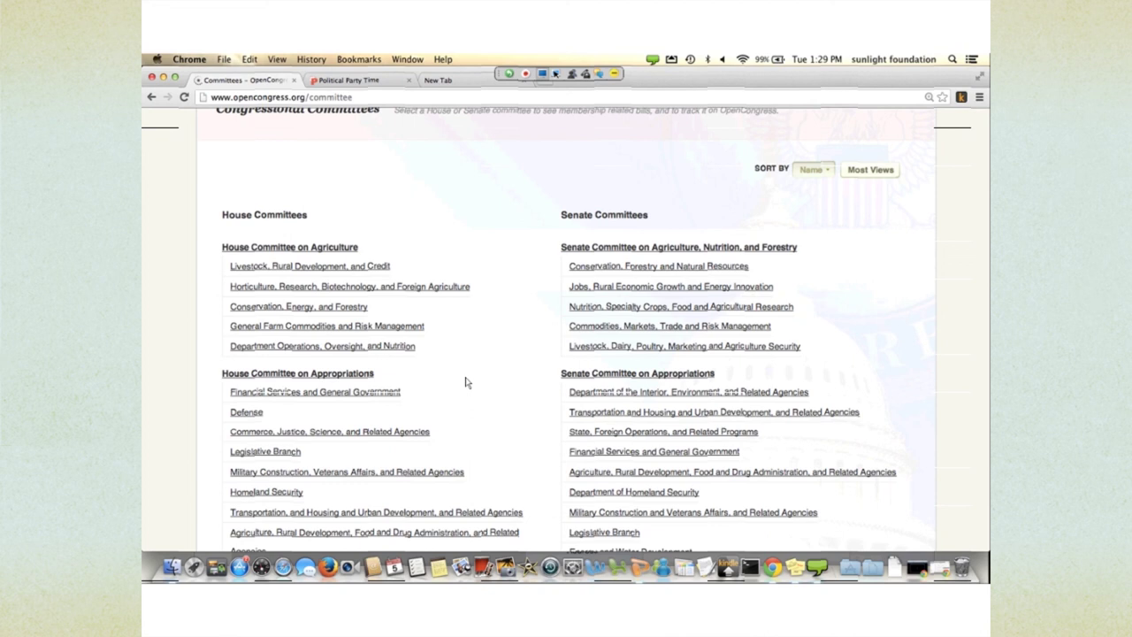
- Open the House Committee on Agriculture and page through its members twice
{"action": "left_click", "coordinate": [324, 246]}
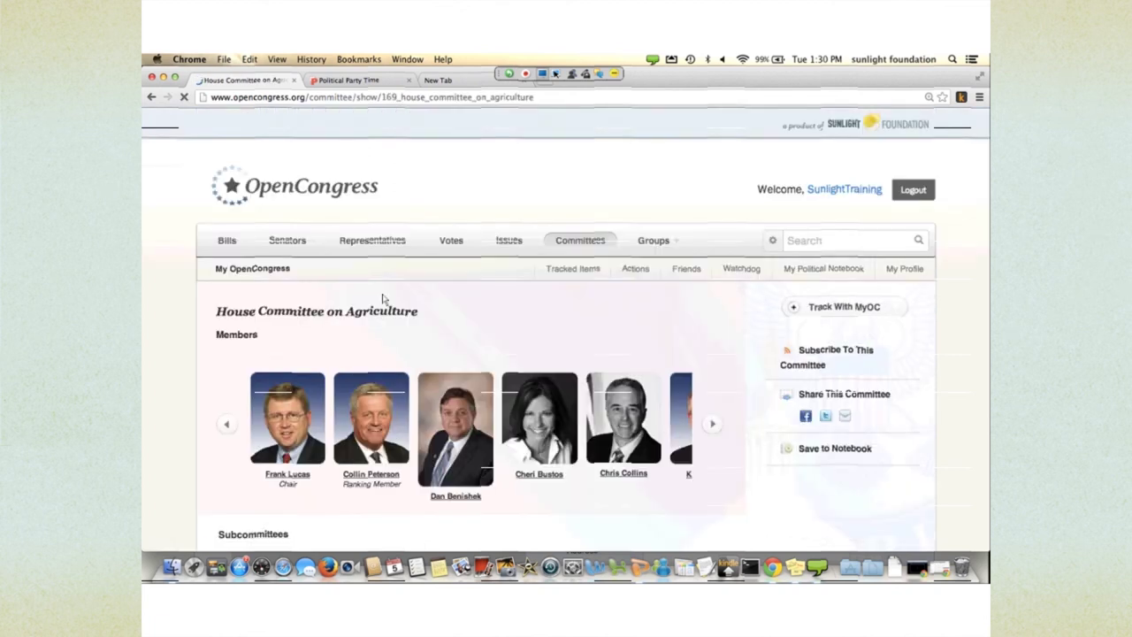
{"action": "scroll", "coordinate": [544, 459], "scroll_direction": "down", "scroll_amount": 4}
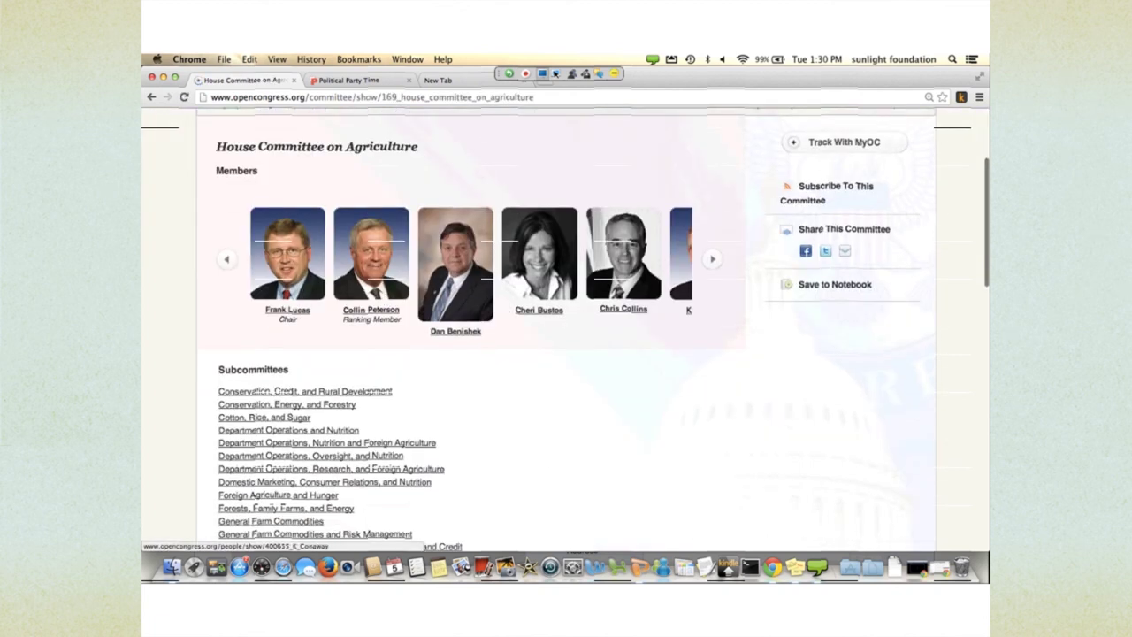
{"action": "left_click", "coordinate": [713, 258]}
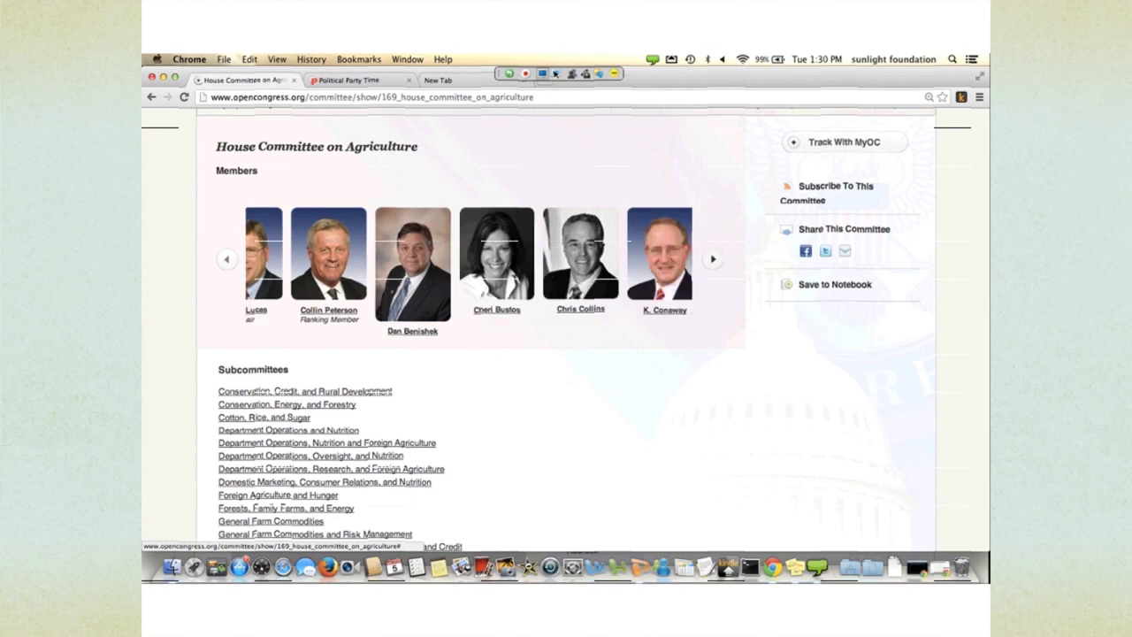
{"action": "left_click", "coordinate": [713, 258]}
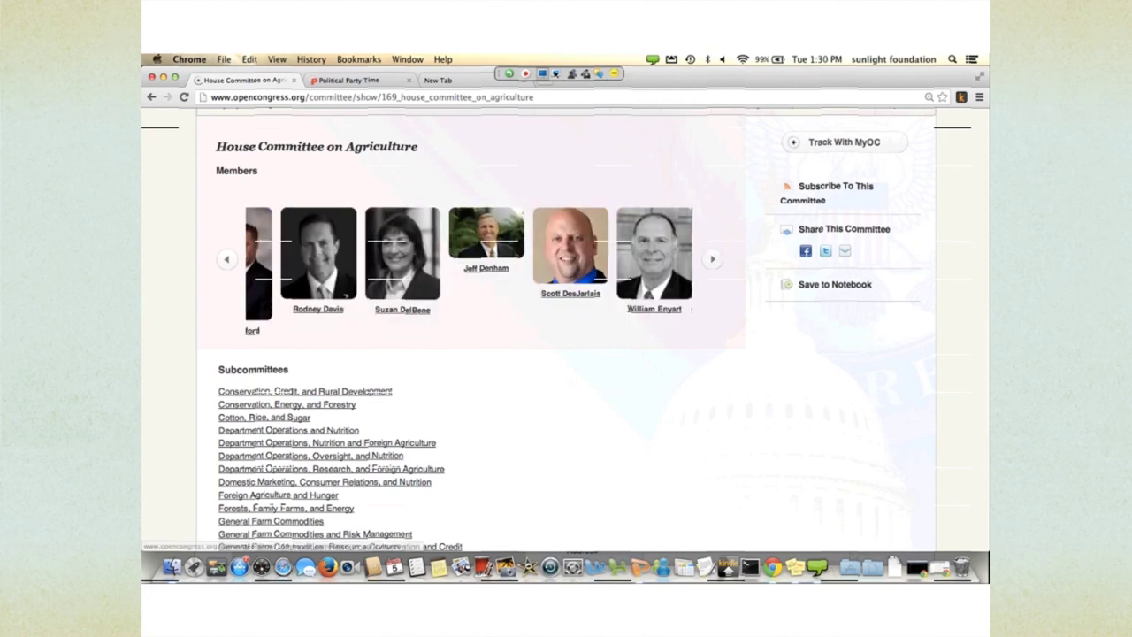
- Scroll down to the committee's bills such as H.R.992, then go to the Groups page
{"action": "scroll", "coordinate": [713, 258], "scroll_direction": "down", "scroll_amount": 2}
{"action": "scroll", "coordinate": [570, 485], "scroll_direction": "down", "scroll_amount": 5}
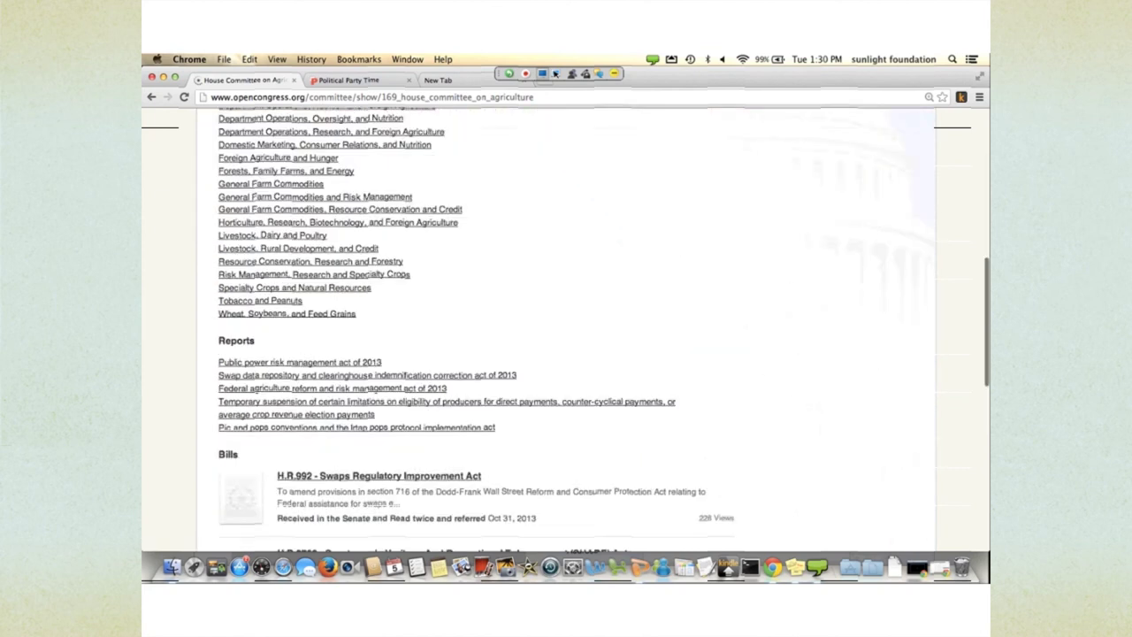
{"action": "scroll", "coordinate": [571, 484], "scroll_direction": "down", "scroll_amount": 1}
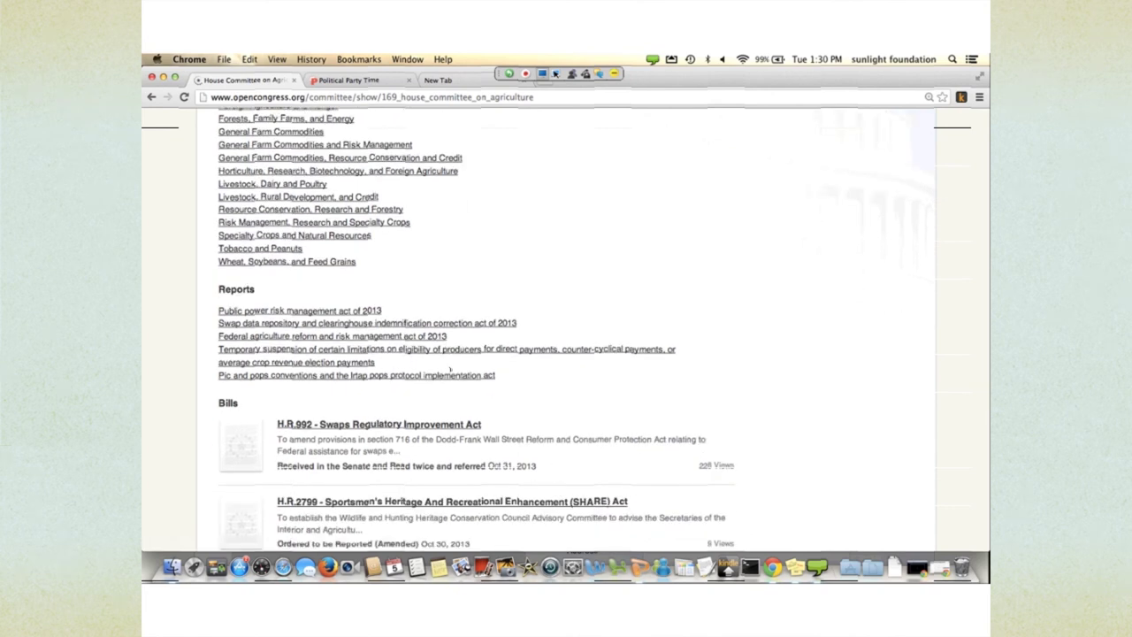
{"action": "scroll", "coordinate": [574, 492], "scroll_direction": "down", "scroll_amount": 3}
{"action": "scroll", "coordinate": [575, 492], "scroll_direction": "down", "scroll_amount": 3}
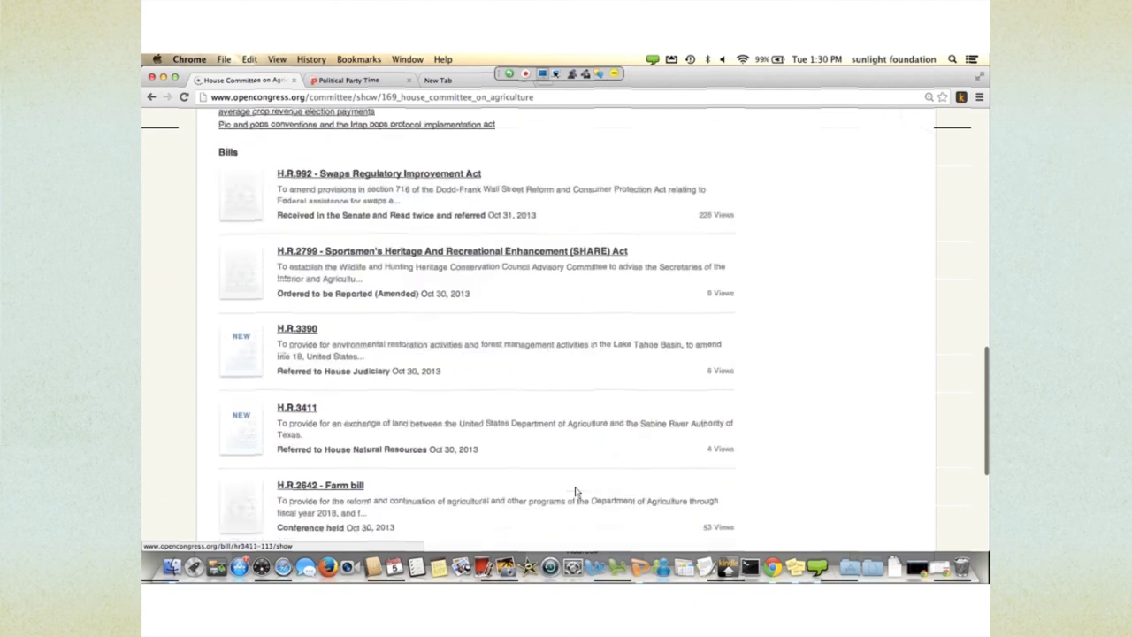
{"action": "scroll", "coordinate": [575, 492], "scroll_direction": "up", "scroll_amount": 1}
{"action": "scroll", "coordinate": [433, 350], "scroll_direction": "up", "scroll_amount": 15}
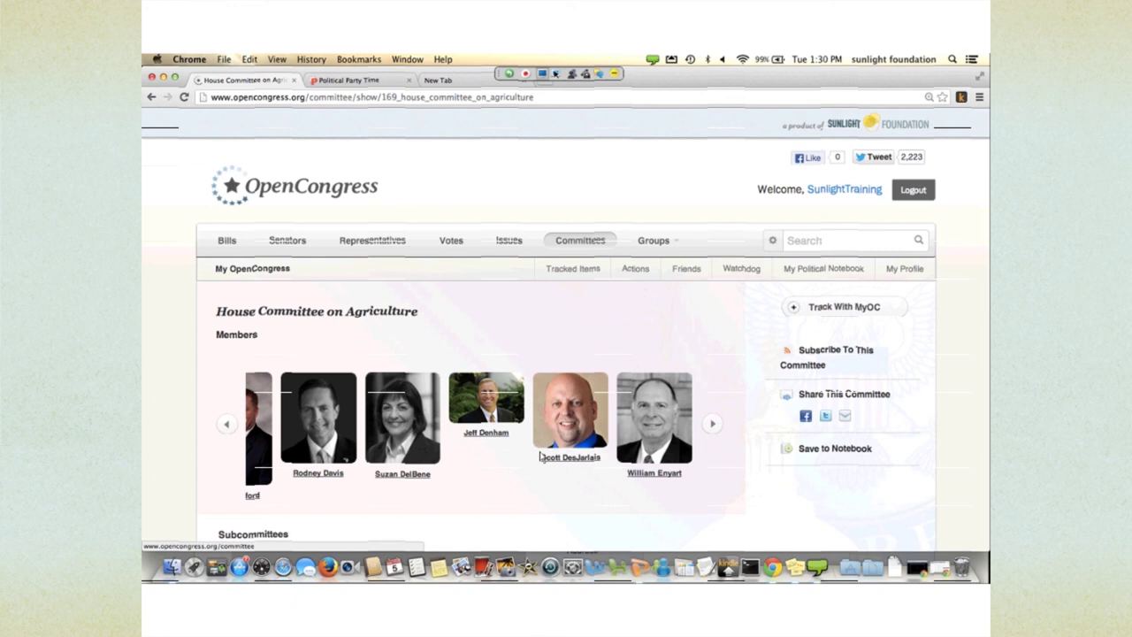
{"action": "mouse_move", "coordinate": [653, 239]}
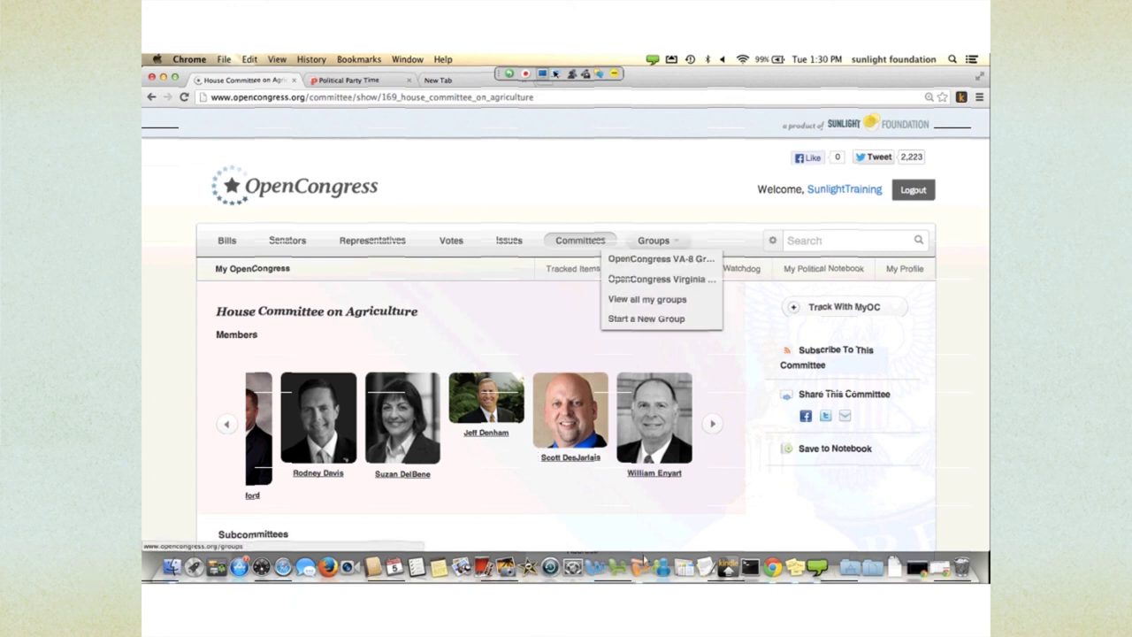
{"action": "left_click", "coordinate": [653, 240]}
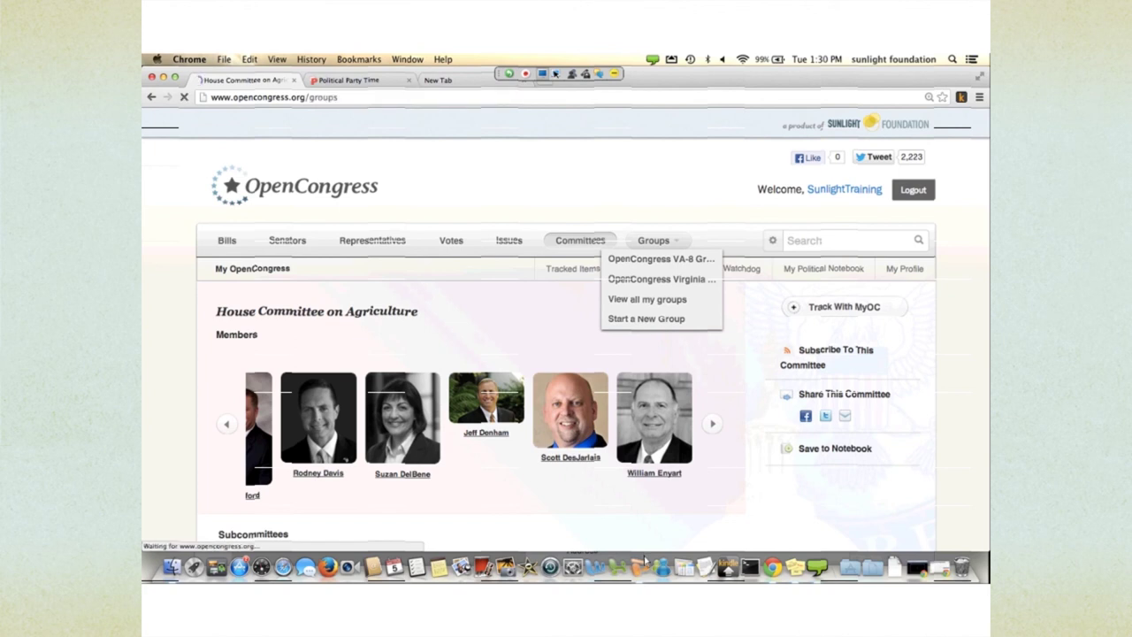
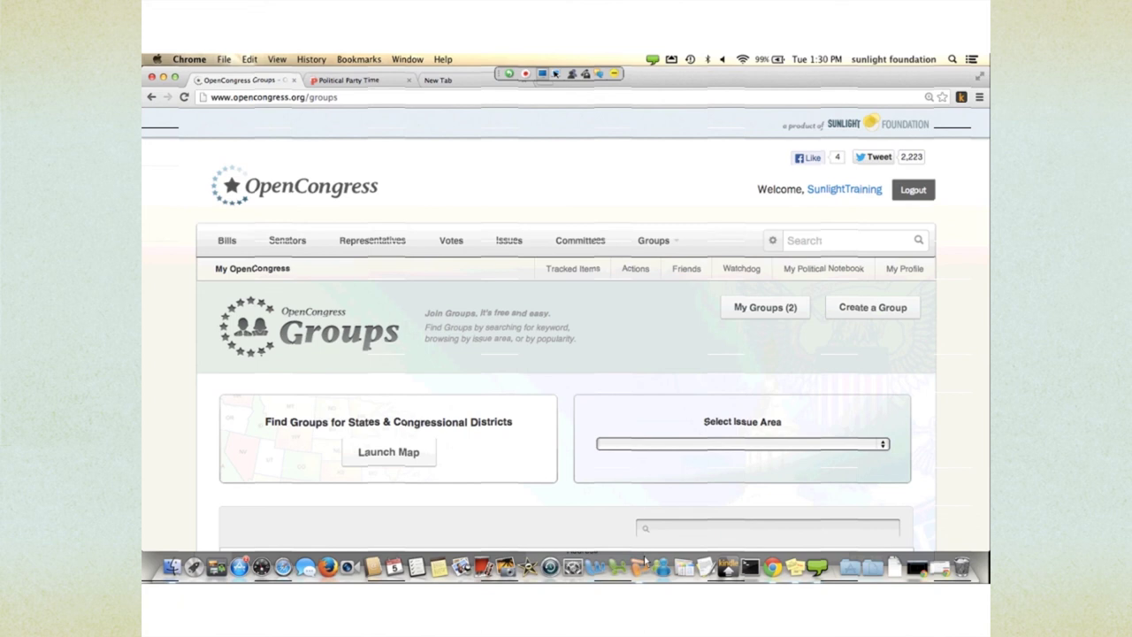
- Show all the groups this account belongs to
{"action": "scroll", "coordinate": [566, 354], "scroll_direction": "down", "scroll_amount": 5}
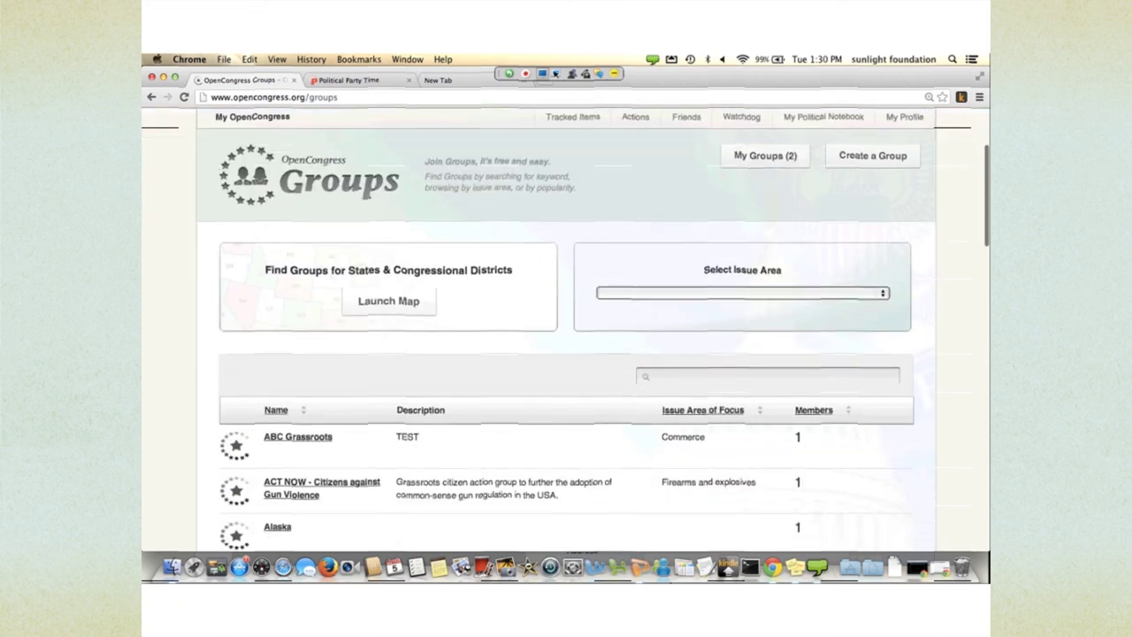
{"action": "scroll", "coordinate": [566, 327], "scroll_direction": "up", "scroll_amount": 2}
{"action": "scroll", "coordinate": [566, 327], "scroll_direction": "up", "scroll_amount": 3}
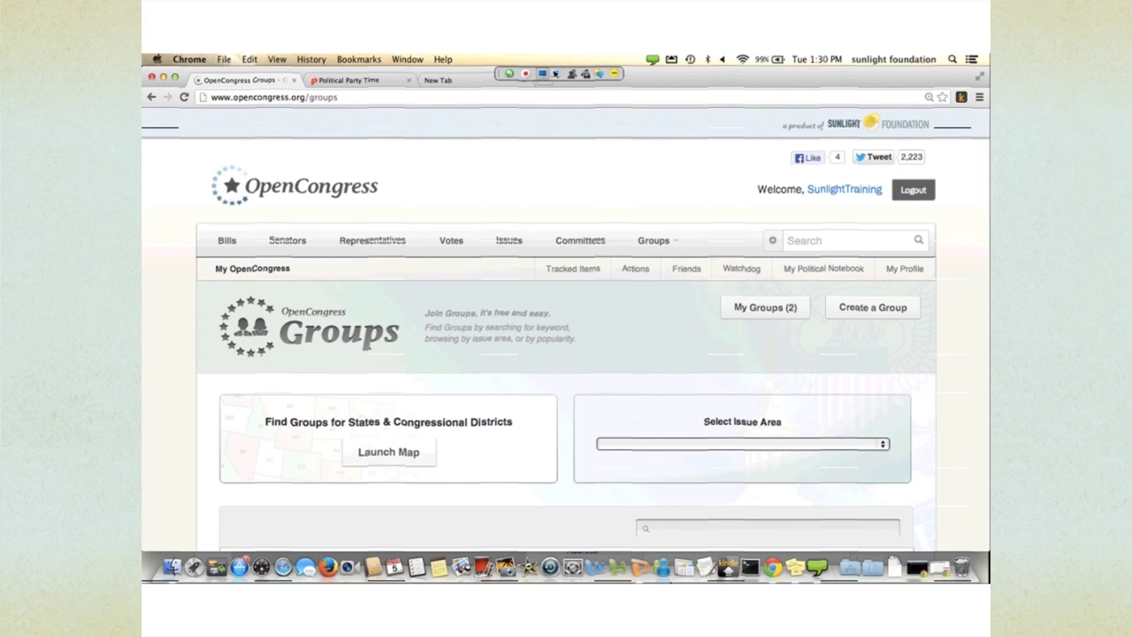
{"action": "scroll", "coordinate": [653, 225], "scroll_direction": "down", "scroll_amount": 1}
{"action": "mouse_move", "coordinate": [654, 224]}
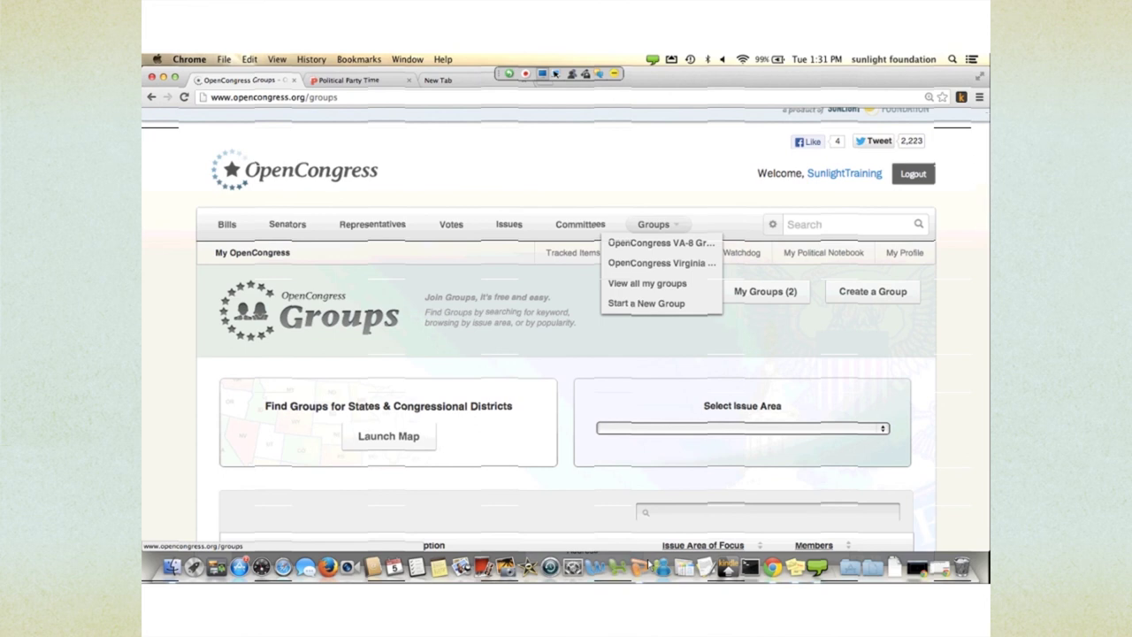
{"action": "scroll", "coordinate": [640, 555], "scroll_direction": "down", "scroll_amount": 1}
{"action": "scroll", "coordinate": [641, 556], "scroll_direction": "down", "scroll_amount": 5}
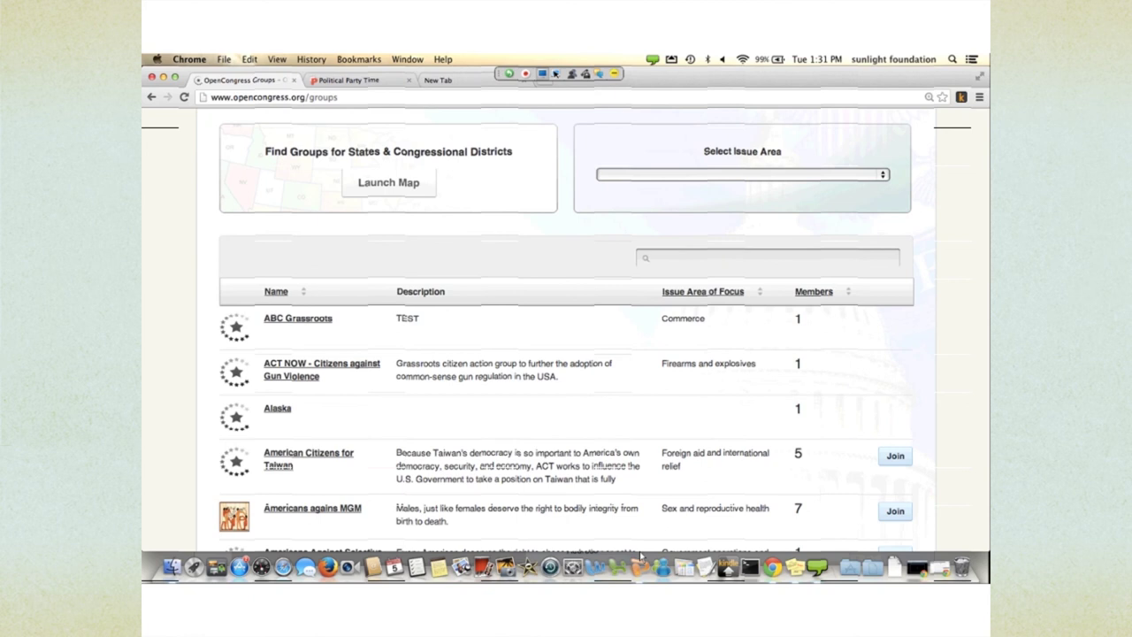
{"action": "scroll", "coordinate": [641, 555], "scroll_direction": "down", "scroll_amount": 8}
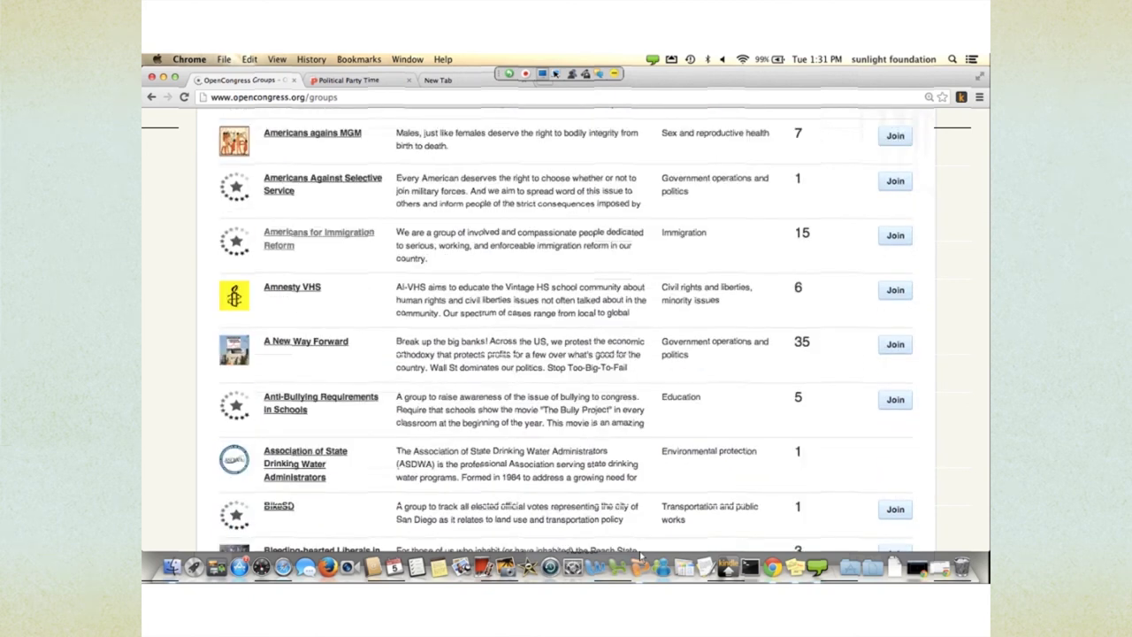
{"action": "scroll", "coordinate": [640, 555], "scroll_direction": "up", "scroll_amount": 3}
{"action": "scroll", "coordinate": [641, 556], "scroll_direction": "up", "scroll_amount": 3}
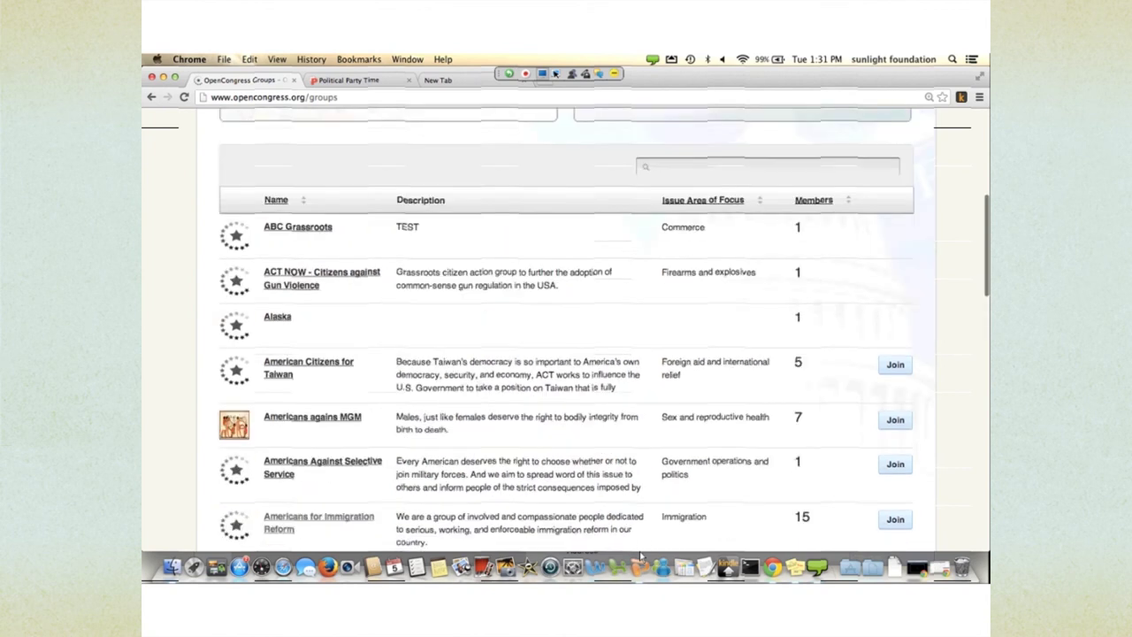
{"action": "scroll", "coordinate": [640, 555], "scroll_direction": "up", "scroll_amount": 4}
{"action": "scroll", "coordinate": [640, 555], "scroll_direction": "up", "scroll_amount": 3}
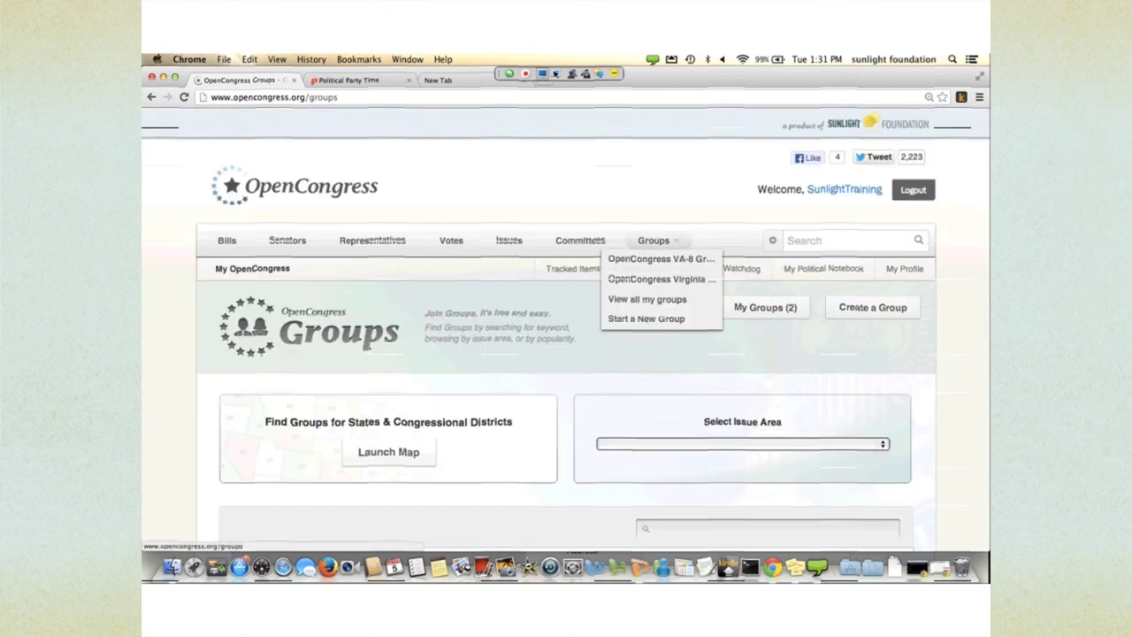
{"action": "left_click", "coordinate": [646, 299]}
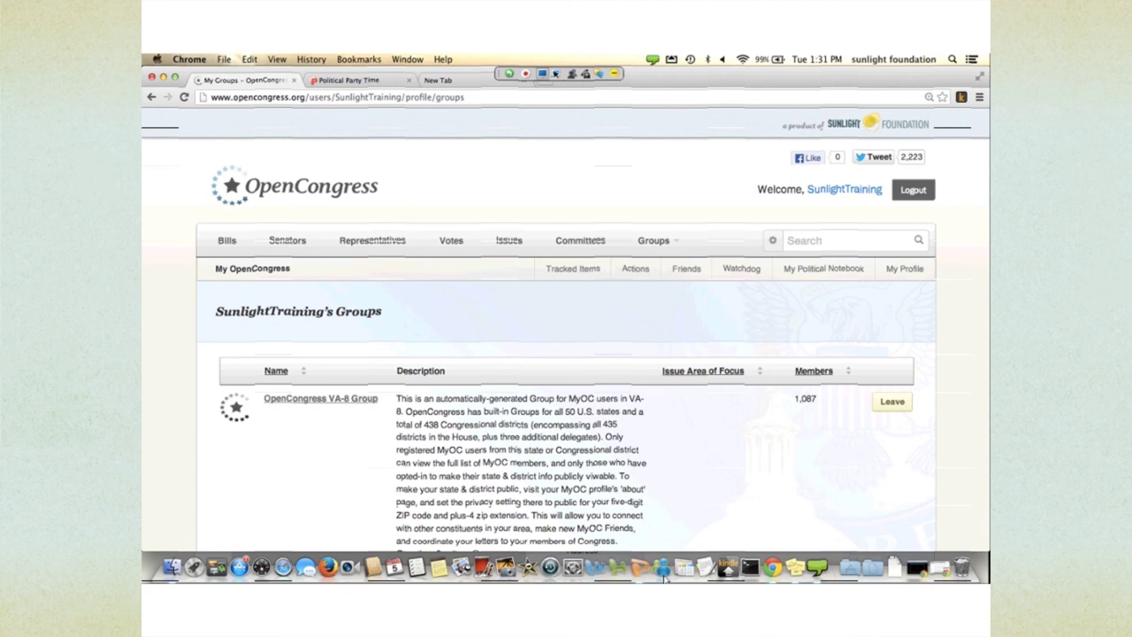
- Review OpenCongress VA-8 Group and OpenCongress Virginia Group, then start a new group
{"action": "scroll", "coordinate": [664, 577], "scroll_direction": "down", "scroll_amount": 3}
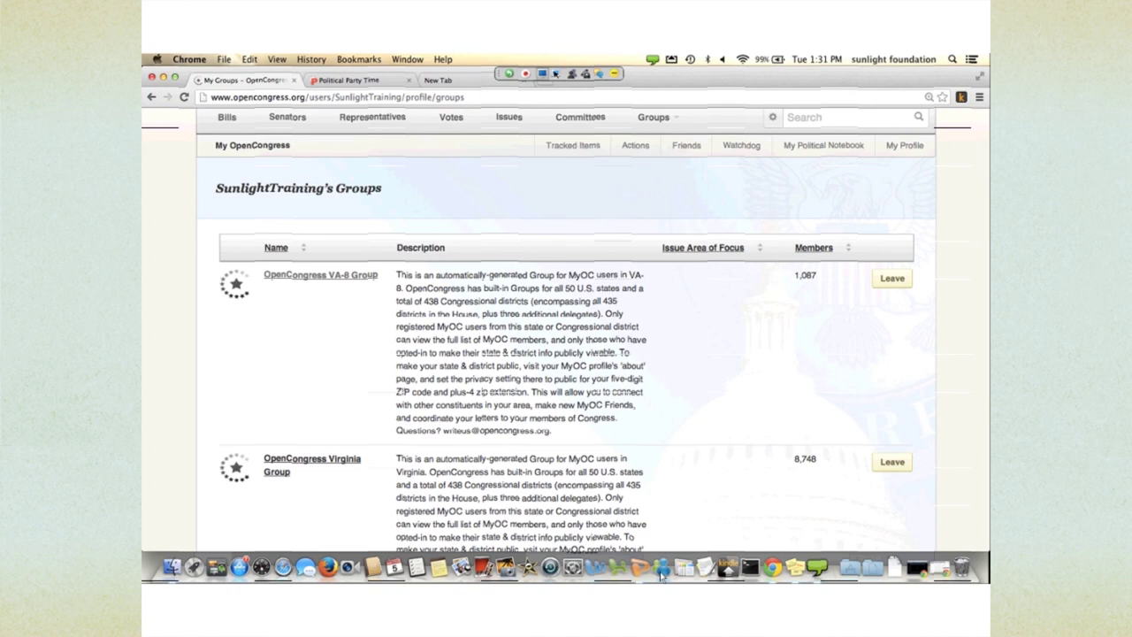
{"action": "scroll", "coordinate": [382, 297], "scroll_direction": "down", "scroll_amount": 2}
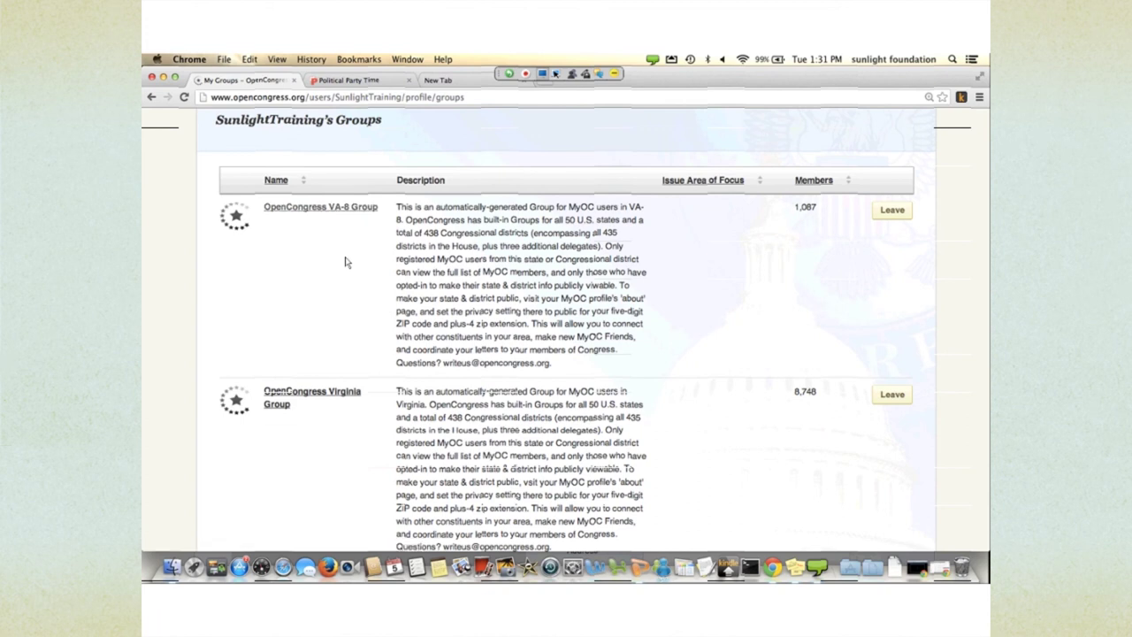
{"action": "scroll", "coordinate": [347, 262], "scroll_direction": "down", "scroll_amount": 1}
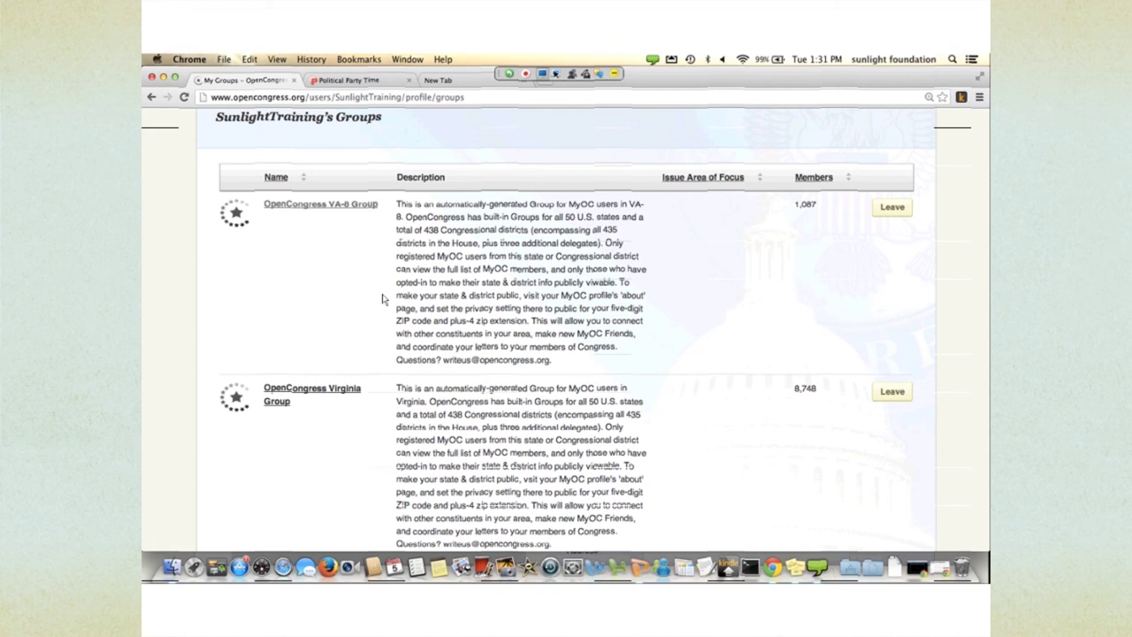
{"action": "scroll", "coordinate": [382, 299], "scroll_direction": "down", "scroll_amount": 3}
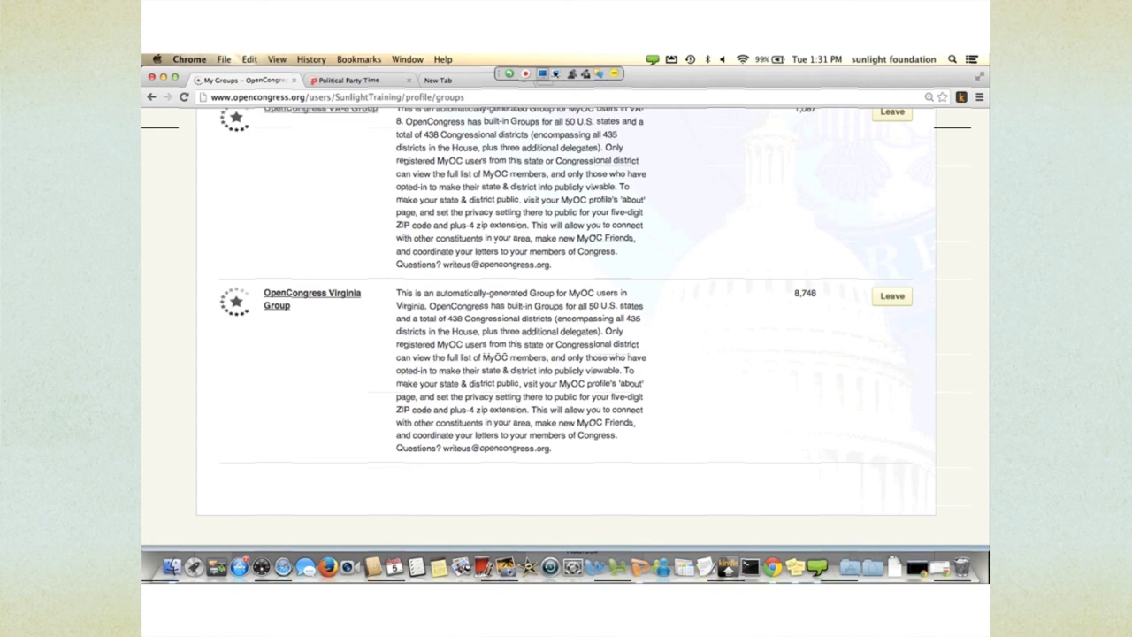
{"action": "scroll", "coordinate": [566, 318], "scroll_direction": "up", "scroll_amount": 4}
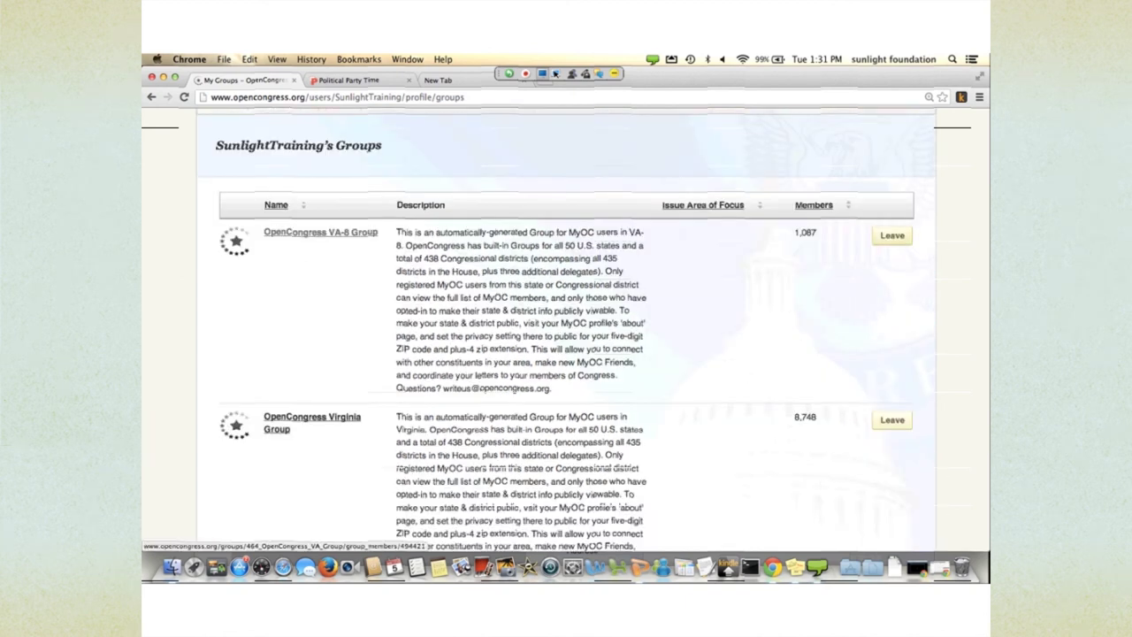
{"action": "scroll", "coordinate": [566, 327], "scroll_direction": "up", "scroll_amount": 5}
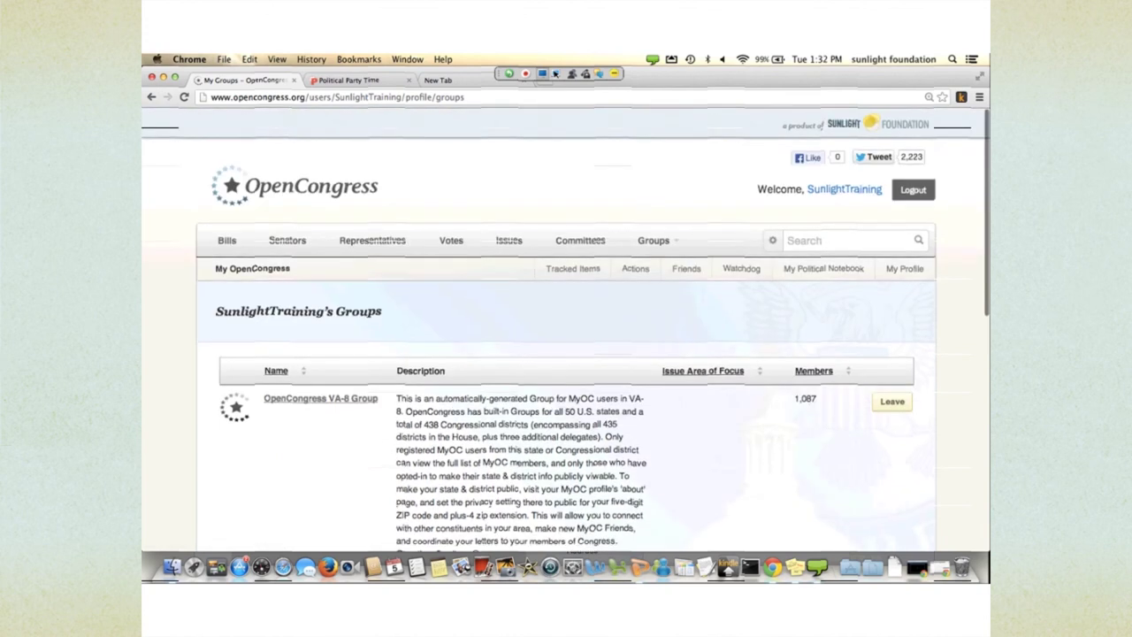
{"action": "mouse_move", "coordinate": [653, 239]}
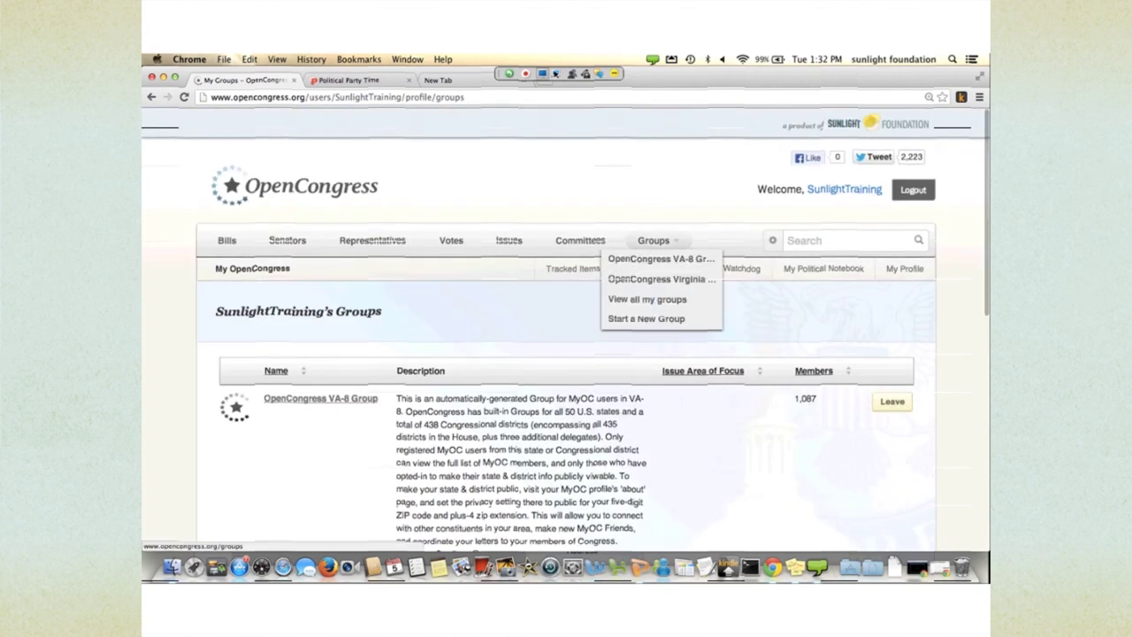
{"action": "left_click", "coordinate": [645, 319]}
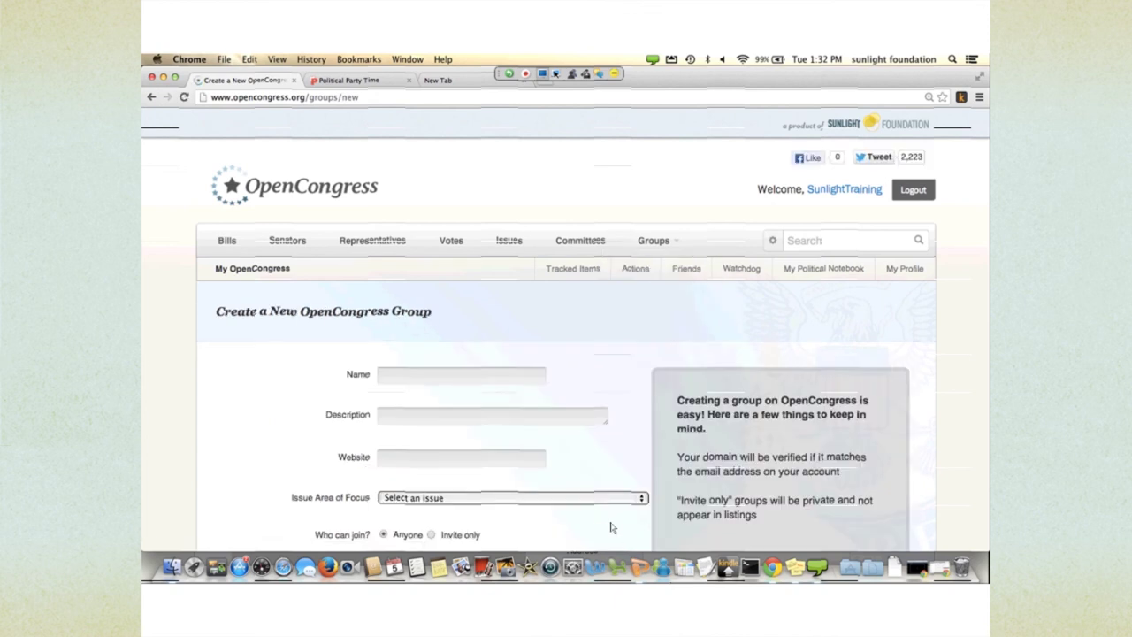
- Name the group 'Sunlight Training' with description 'learning more about OpenCongress'
{"action": "scroll", "coordinate": [442, 358], "scroll_direction": "down", "scroll_amount": 3}
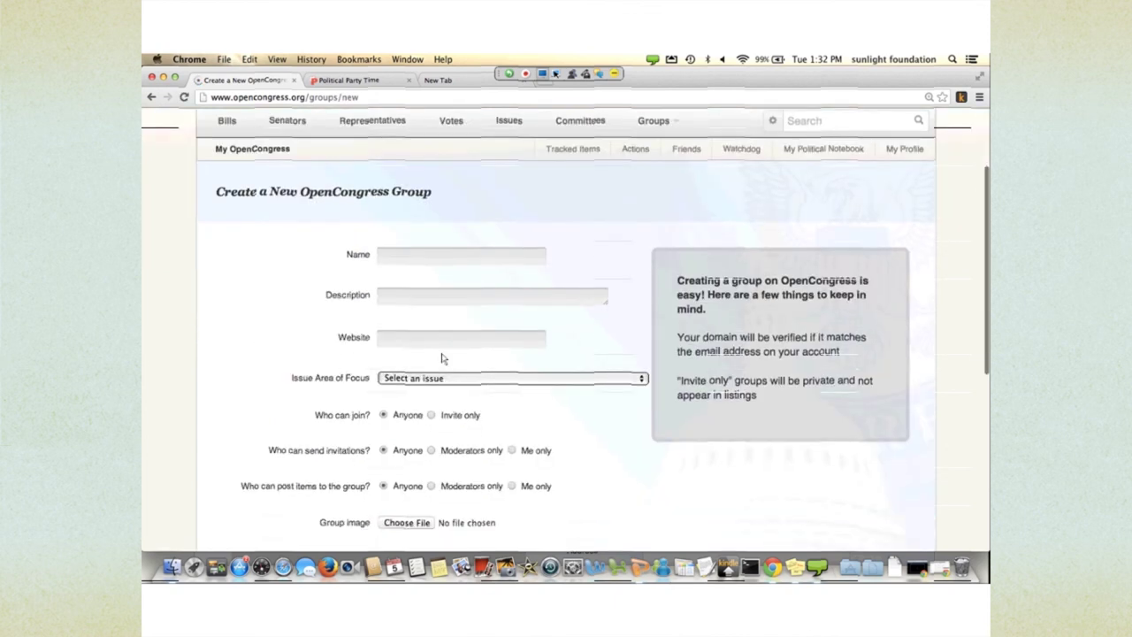
{"action": "left_click", "coordinate": [459, 256]}
{"action": "type", "text": "Sun"}
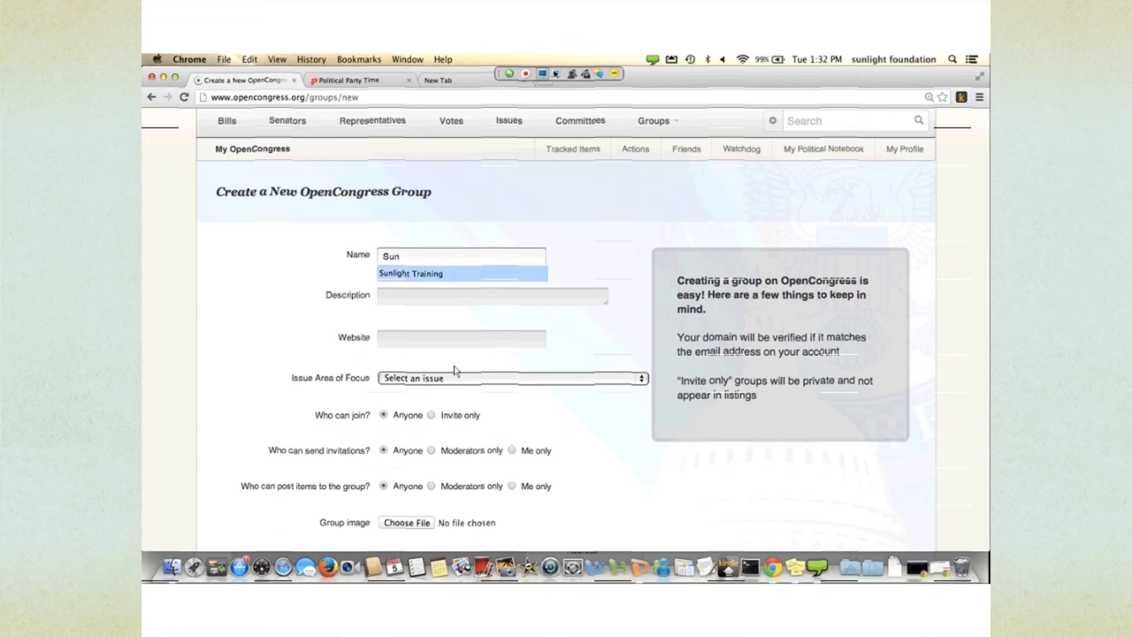
{"action": "key", "text": "Tab"}
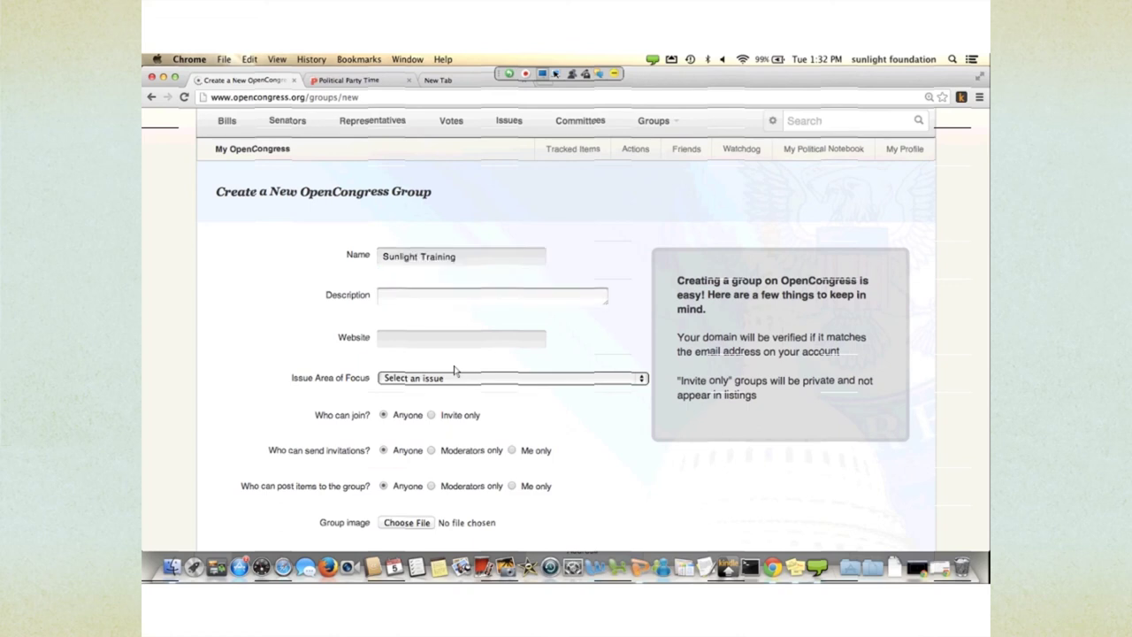
{"action": "type", "text": "learning more about OpenCongress"}
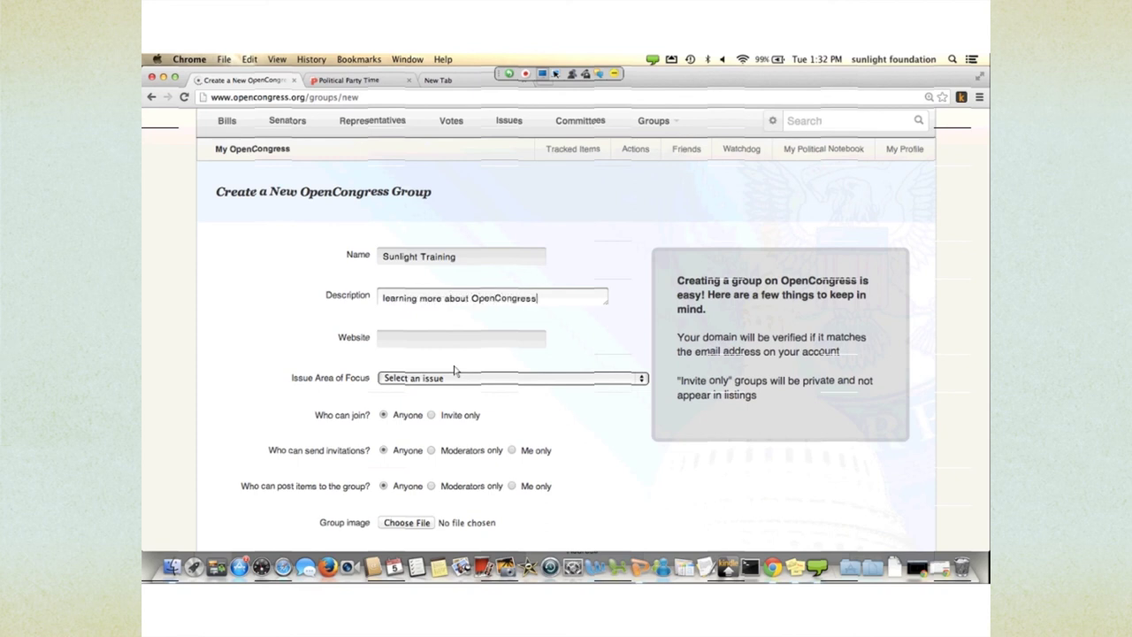
{"action": "left_click", "coordinate": [425, 340]}
{"action": "type", "text": "www."}
{"action": "key", "text": "Down"}
{"action": "key", "text": "Return"}
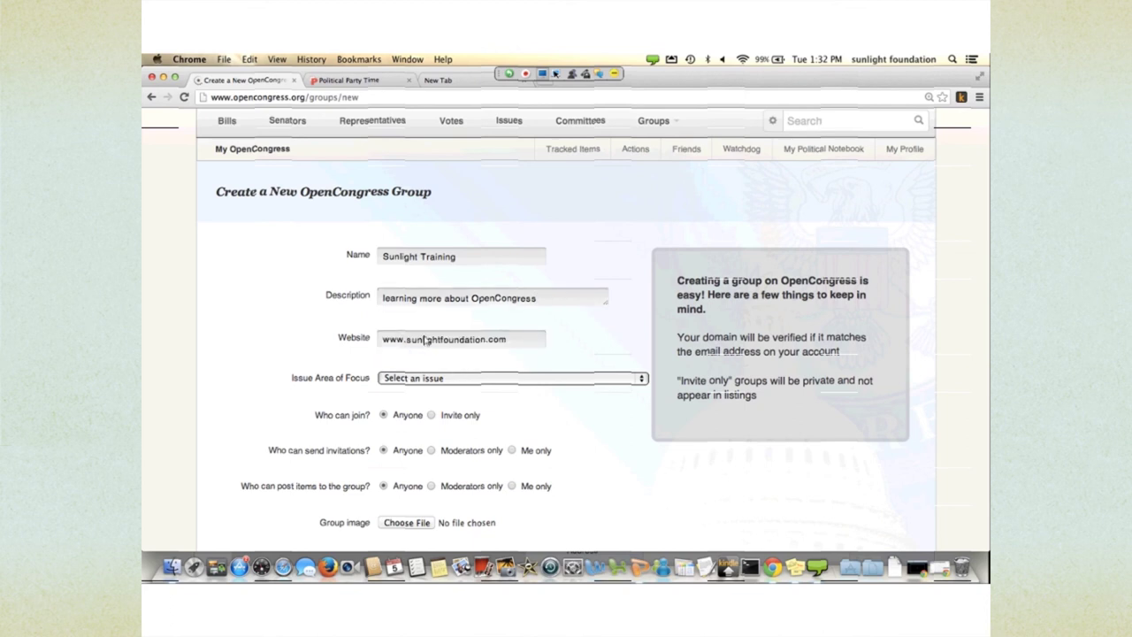
{"action": "scroll", "coordinate": [511, 428], "scroll_direction": "down", "scroll_amount": 3}
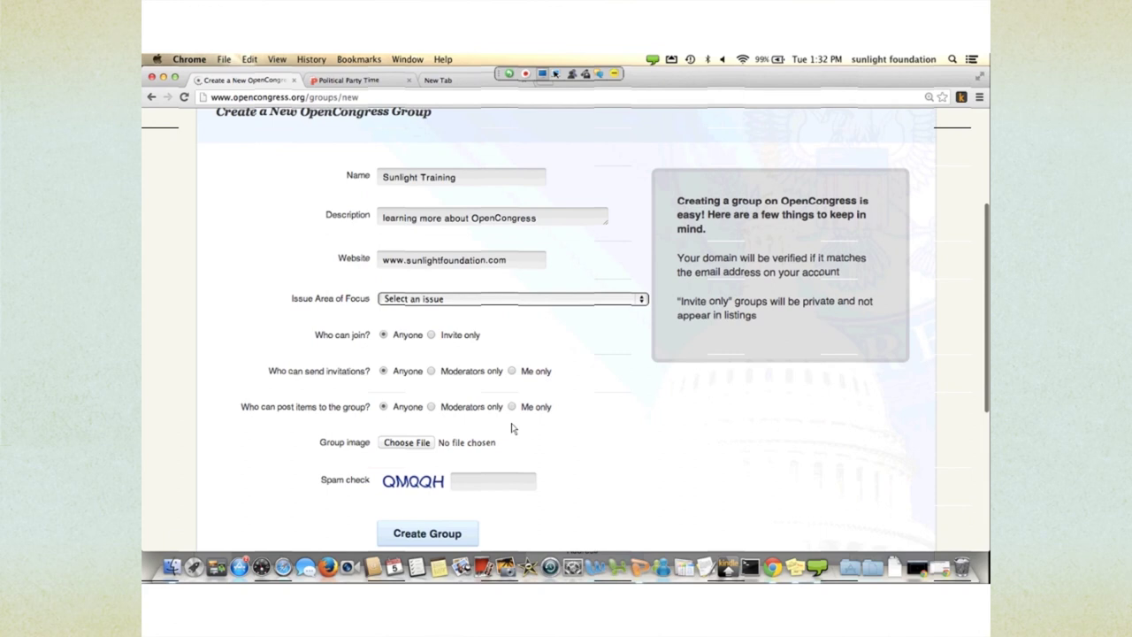
- Set the group's issue area of focus to Congress
{"action": "key", "text": "space"}
{"action": "scroll", "coordinate": [517, 432], "scroll_direction": "down", "scroll_amount": 5}
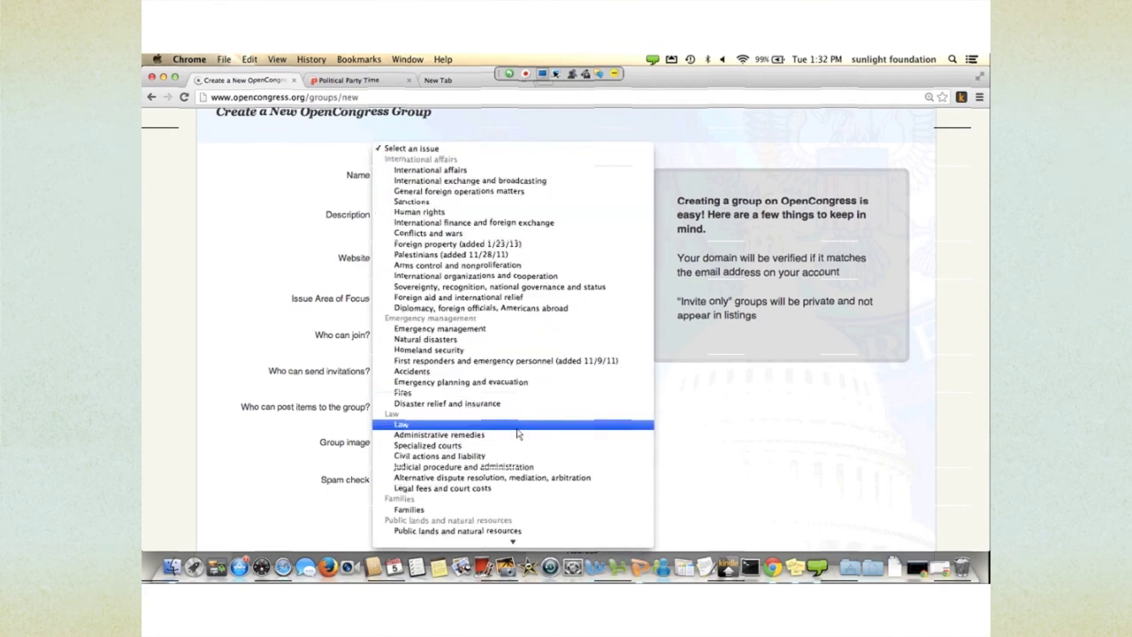
{"action": "scroll", "coordinate": [518, 433], "scroll_direction": "down", "scroll_amount": 6}
{"action": "scroll", "coordinate": [518, 433], "scroll_direction": "up", "scroll_amount": 4}
{"action": "scroll", "coordinate": [518, 433], "scroll_direction": "down", "scroll_amount": 5}
{"action": "key", "text": "Up"}
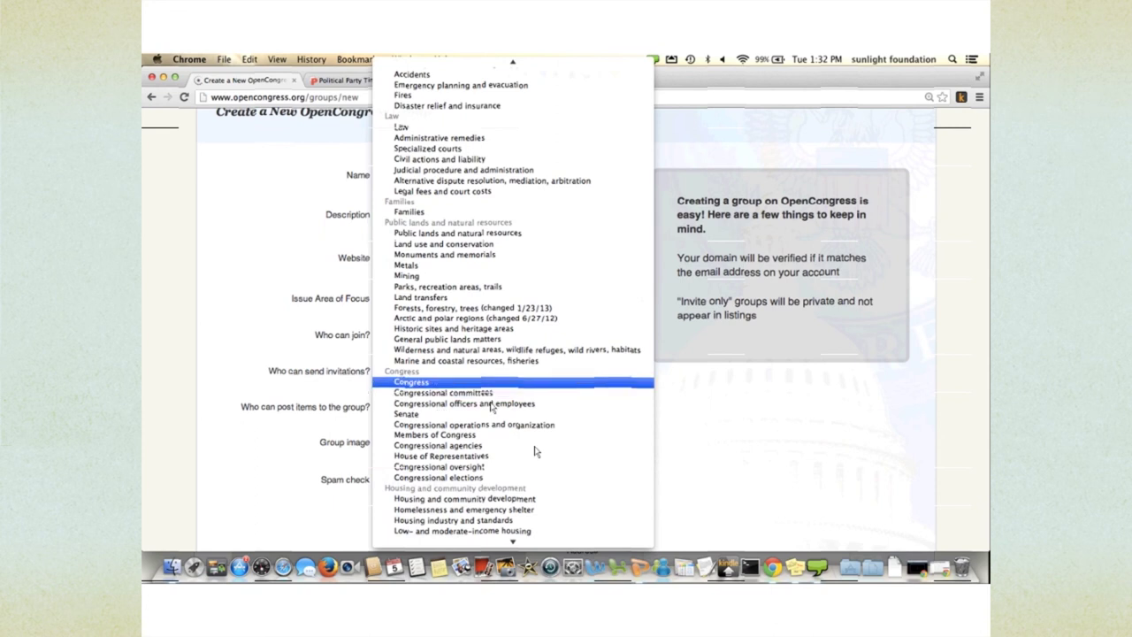
{"action": "key", "text": "Return"}
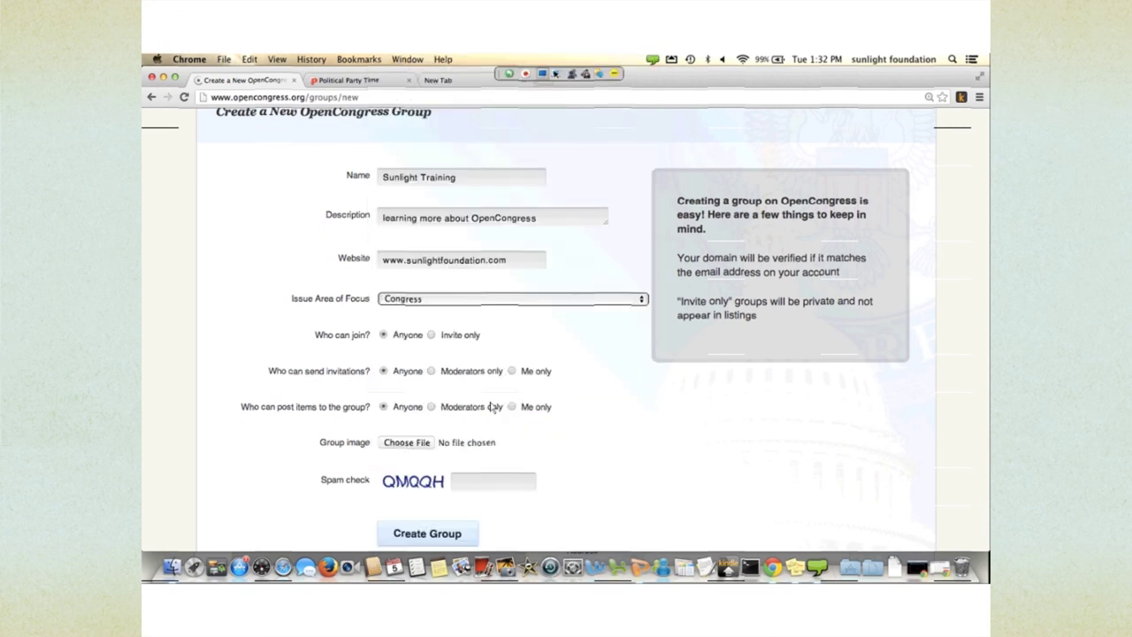
{"action": "scroll", "coordinate": [492, 406], "scroll_direction": "down", "scroll_amount": 2}
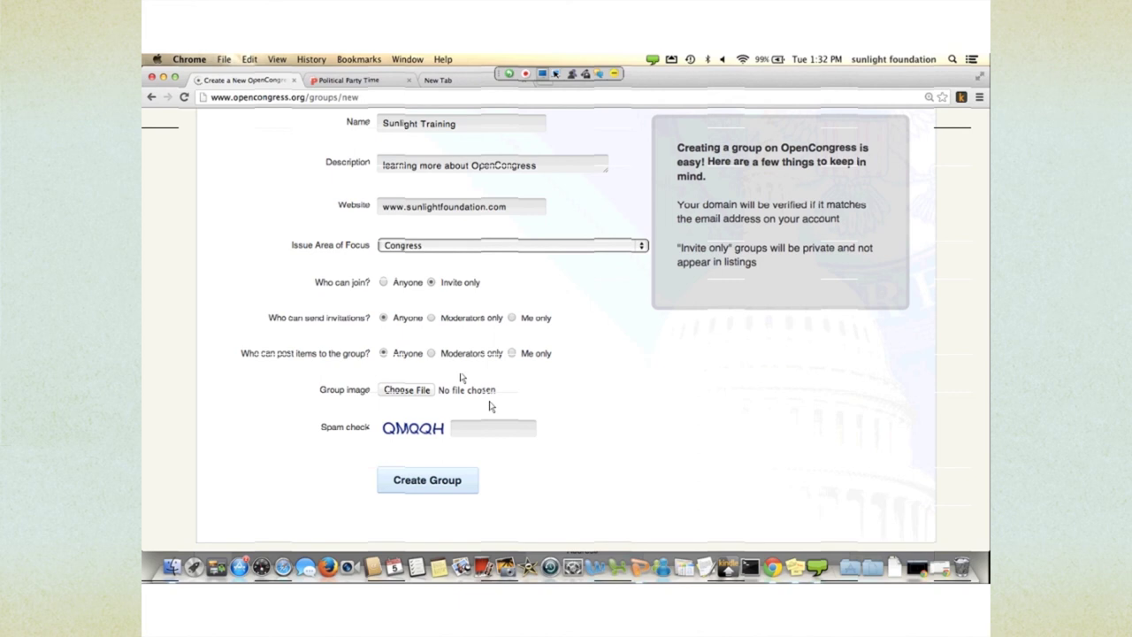
- Submit the group form, re-entering the spam-check code after the first attempt fails
{"action": "type", "text": "omqqh"}
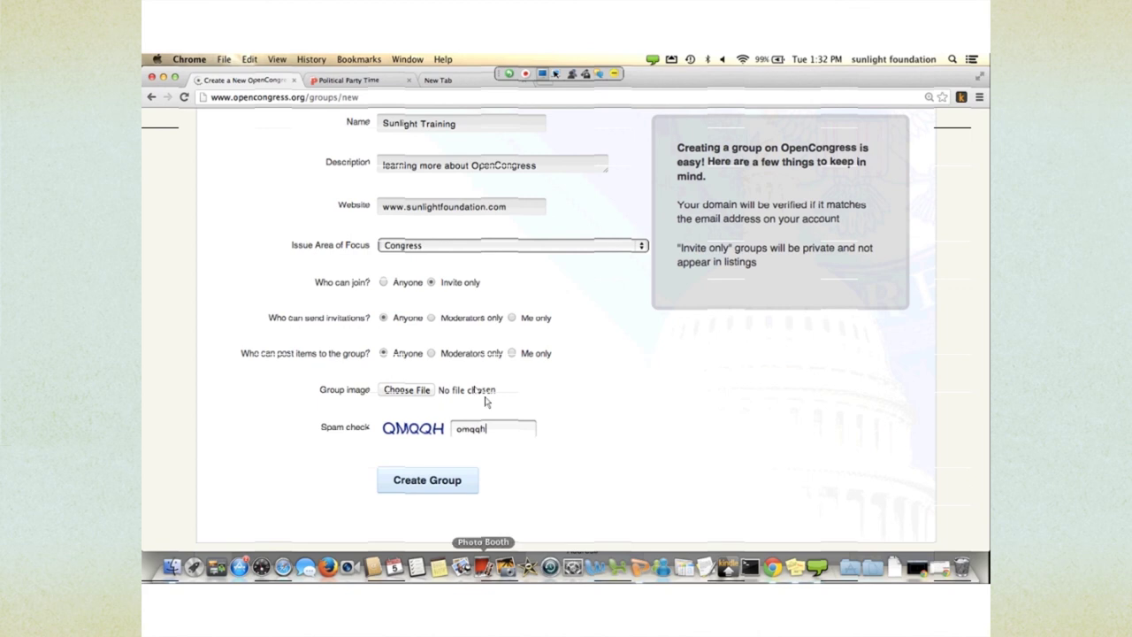
{"action": "key", "text": "Return"}
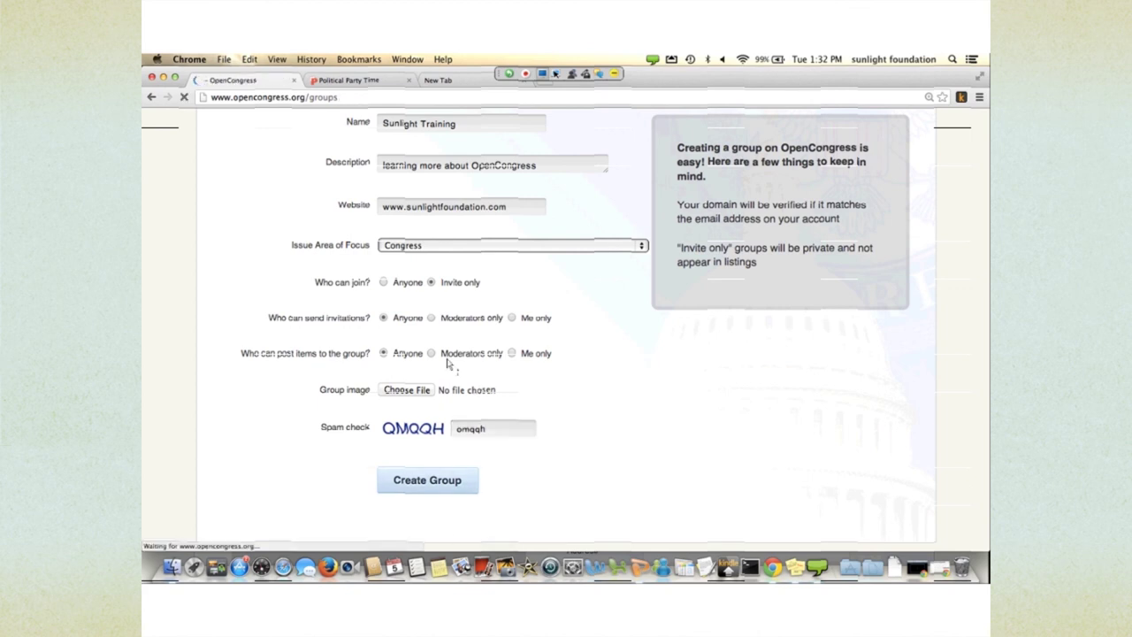
{"action": "scroll", "coordinate": [509, 422], "scroll_direction": "down", "scroll_amount": 10}
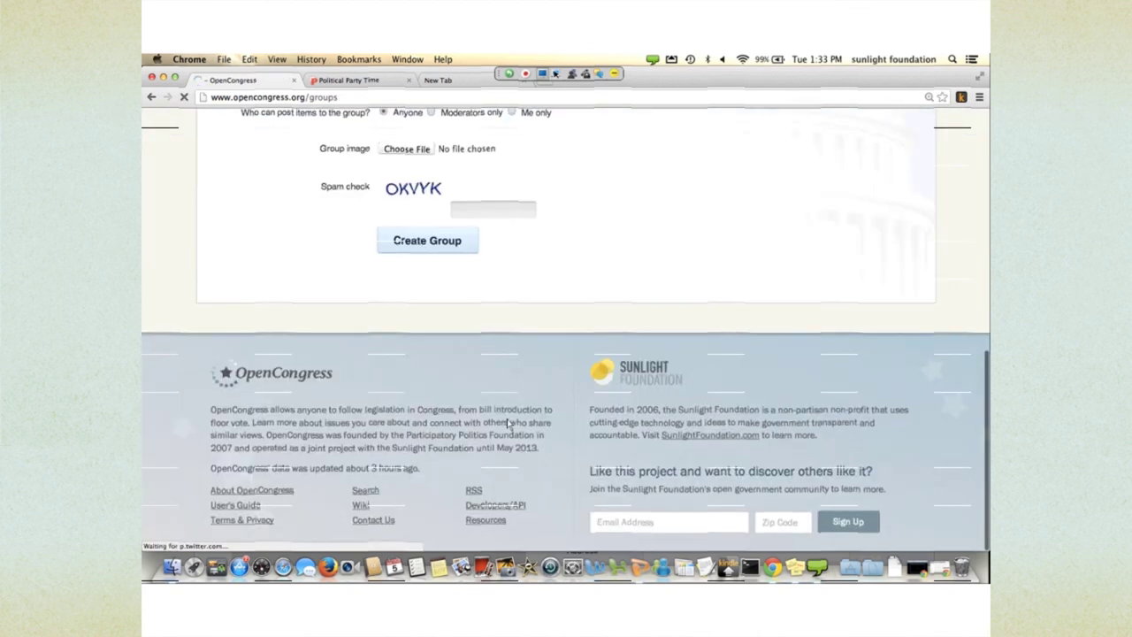
{"action": "scroll", "coordinate": [488, 404], "scroll_direction": "up", "scroll_amount": 2}
{"action": "type", "text": "oky"}
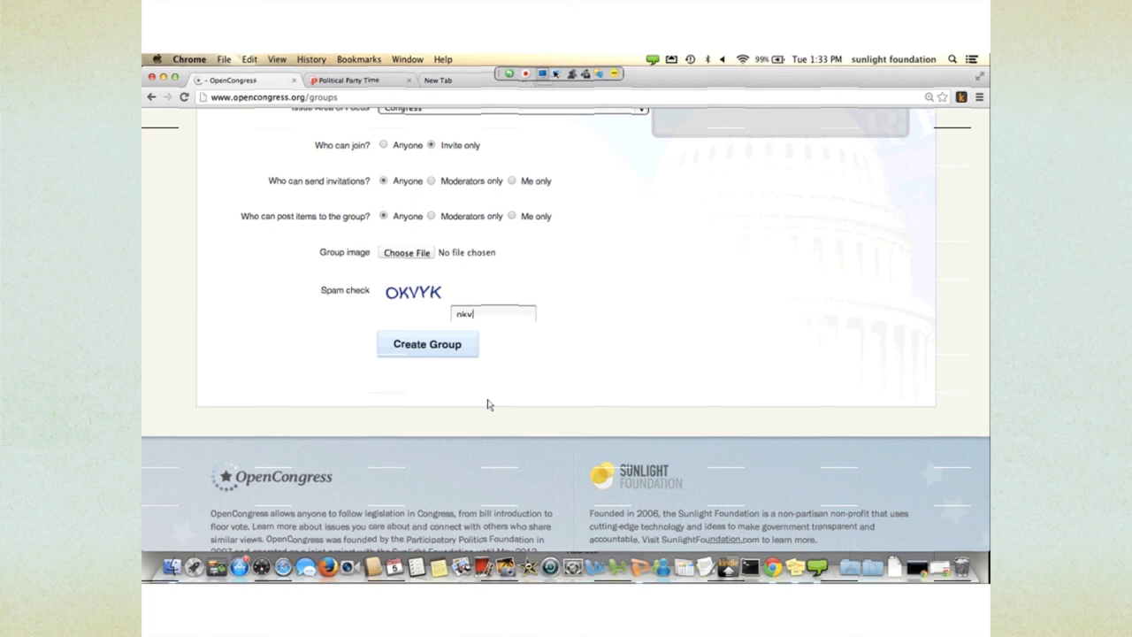
{"action": "type", "text": "yk"}
{"action": "left_click", "coordinate": [419, 336]}
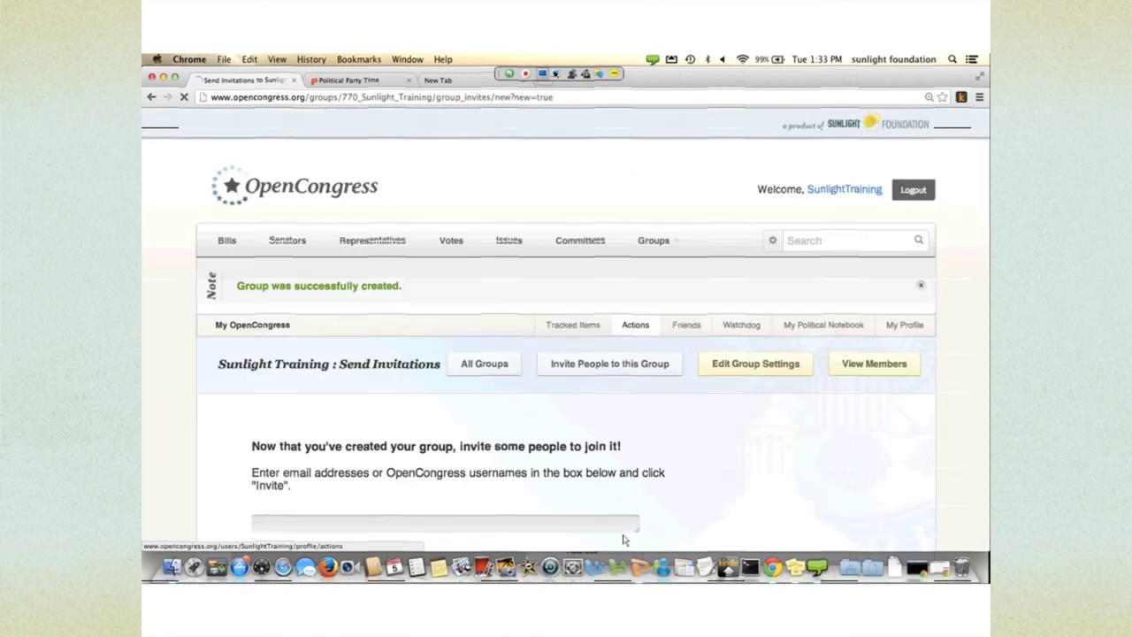
- Enter a colleague's e-mail address in the Send Invitations box
{"action": "scroll", "coordinate": [603, 517], "scroll_direction": "down", "scroll_amount": 3}
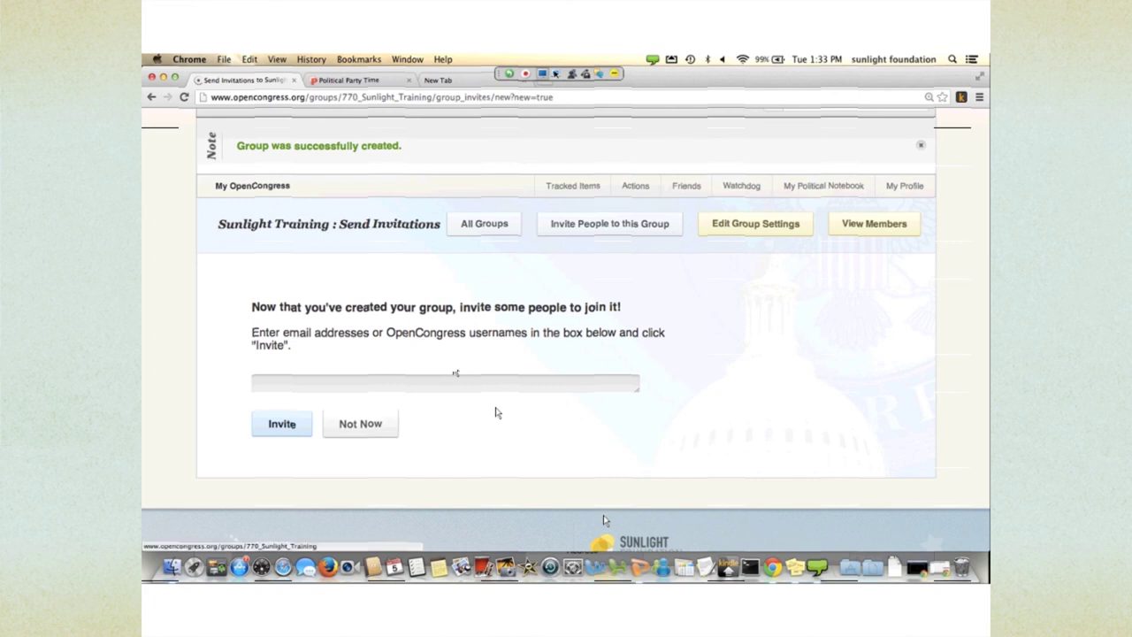
{"action": "left_click", "coordinate": [456, 375]}
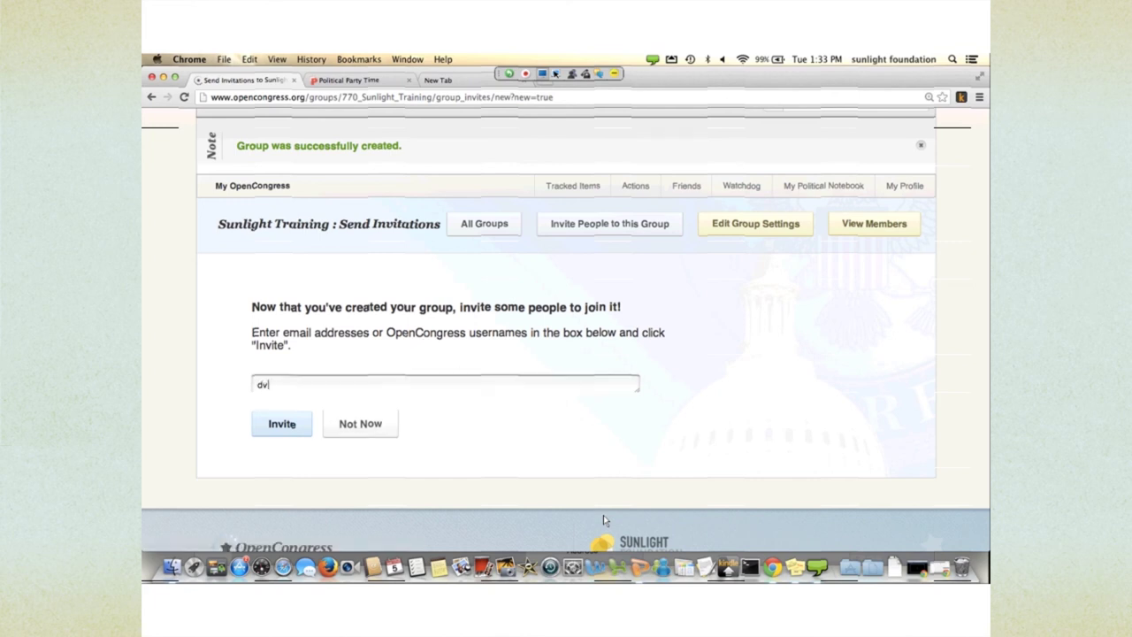
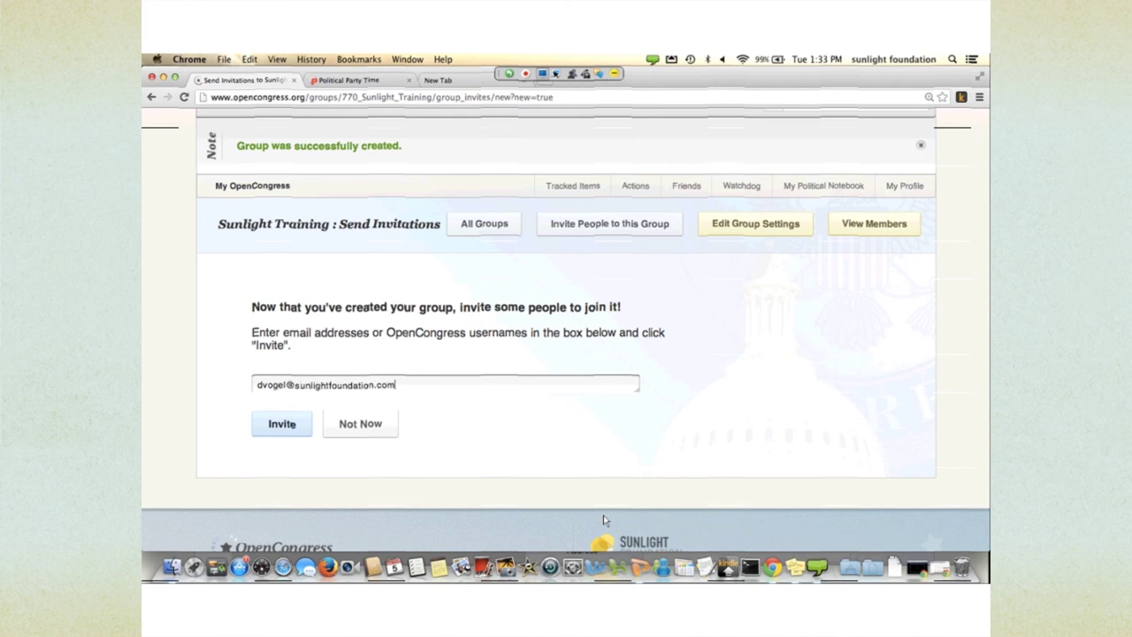
- Send the invitation to the entered address
{"action": "key", "text": "Return"}
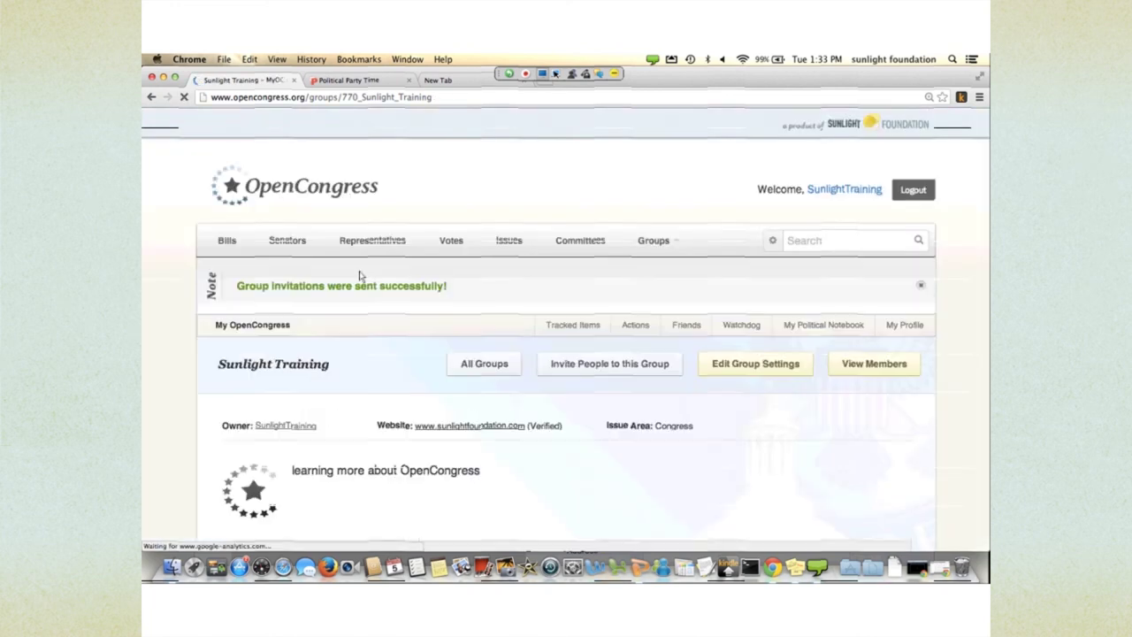
{"action": "scroll", "coordinate": [389, 305], "scroll_direction": "down", "scroll_amount": 3}
{"action": "scroll", "coordinate": [389, 305], "scroll_direction": "down", "scroll_amount": 3}
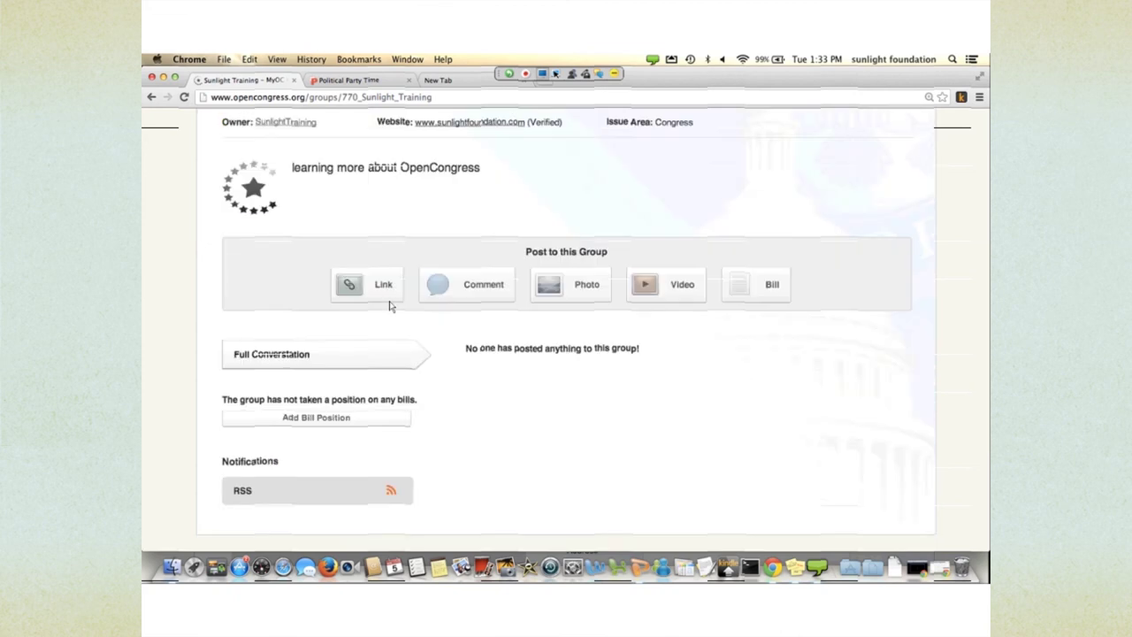
{"action": "scroll", "coordinate": [389, 305], "scroll_direction": "down", "scroll_amount": 2}
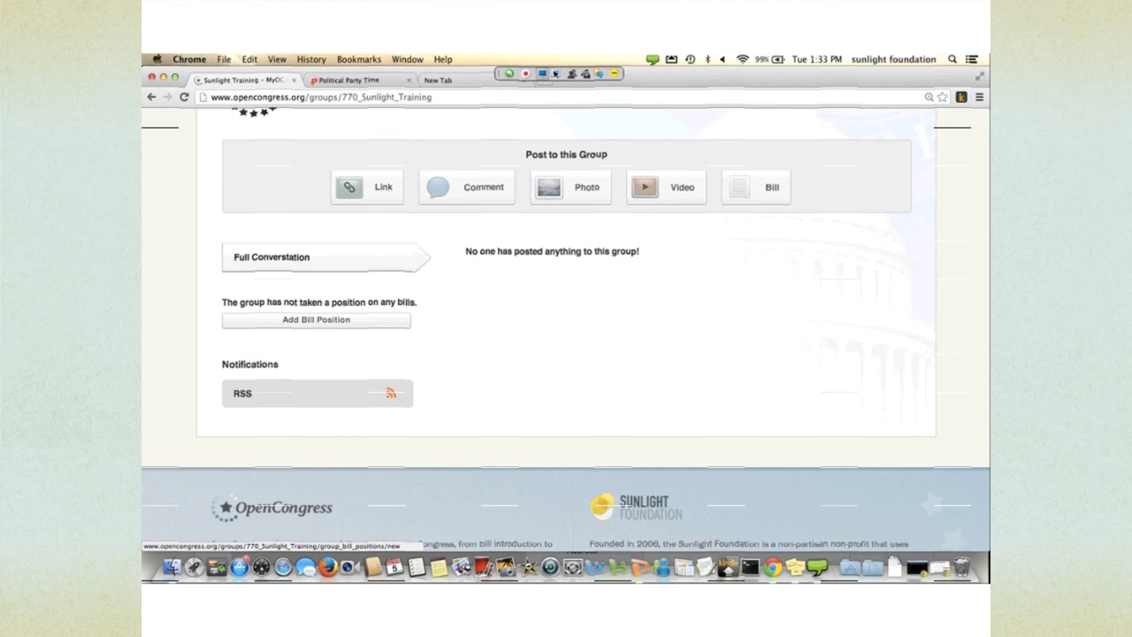
- Bring up Add Bill Position and focus the bill number search field
{"action": "left_click", "coordinate": [316, 319]}
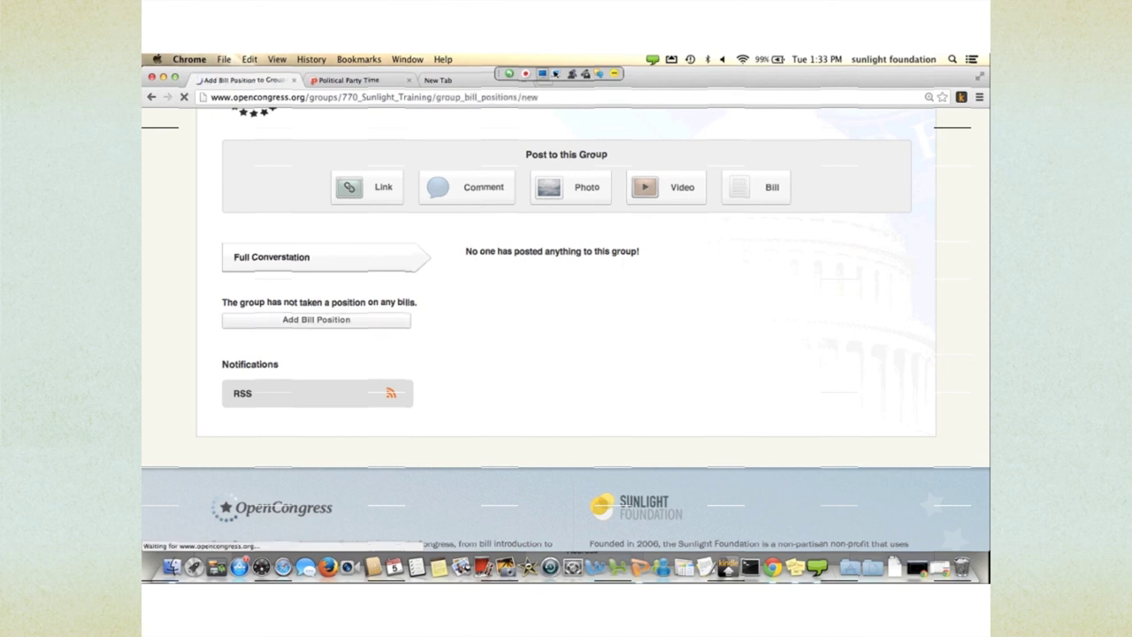
{"action": "scroll", "coordinate": [442, 357], "scroll_direction": "down", "scroll_amount": 3}
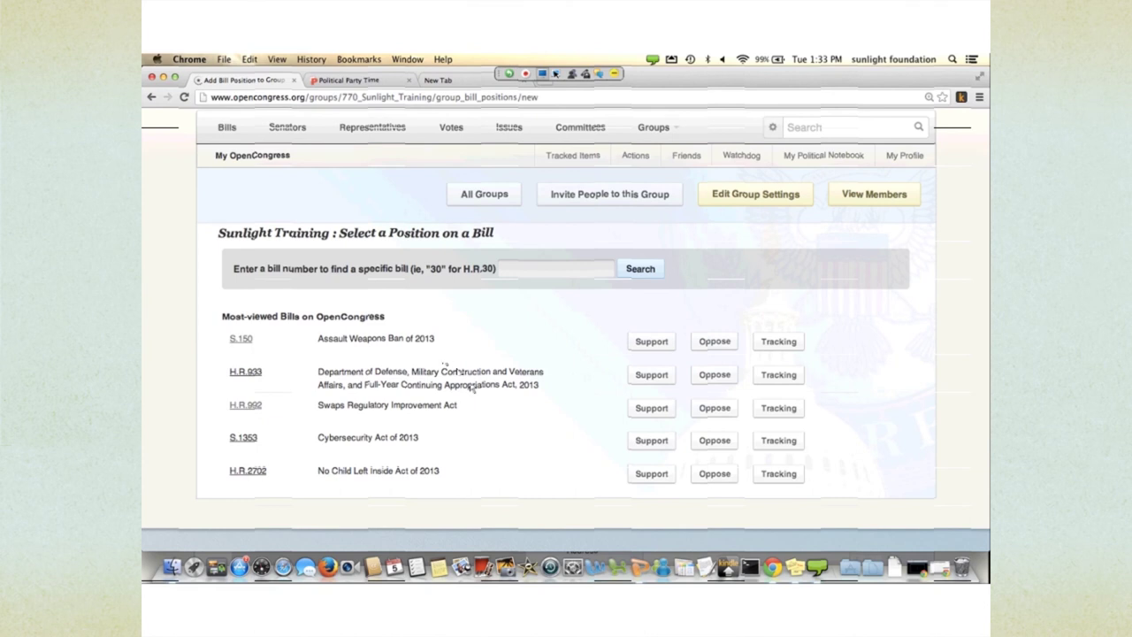
{"action": "left_click", "coordinate": [503, 268]}
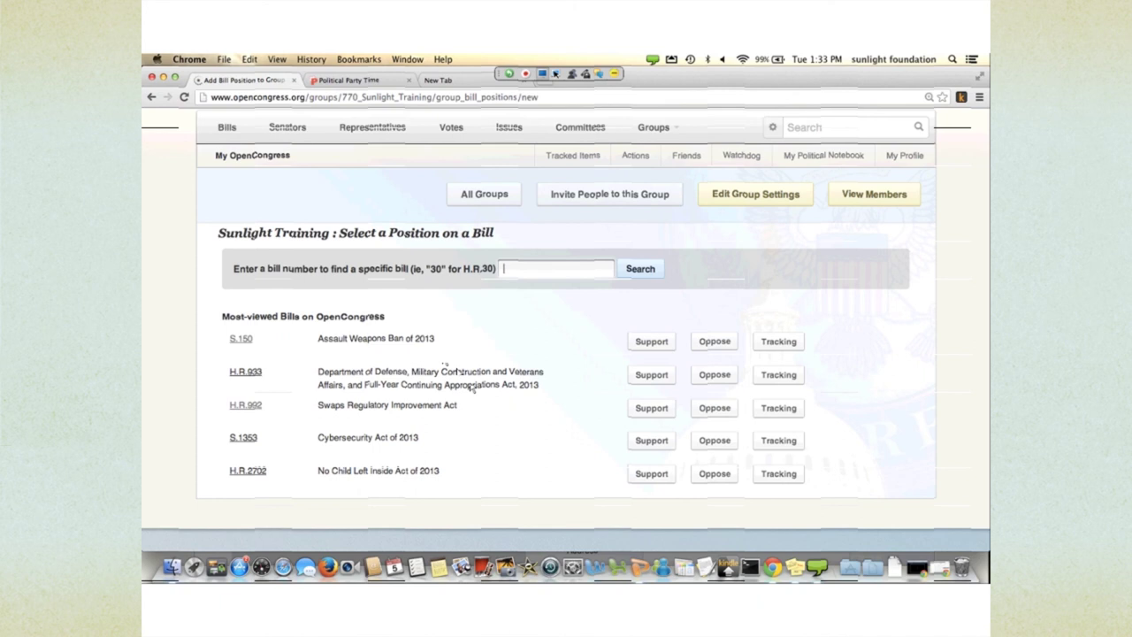
- Search the bills for number 992
{"action": "type", "text": "hr992"}
{"action": "key", "text": "BackSpace"}
{"action": "key", "text": "BackSpace"}
{"action": "key", "text": "BackSpace"}
{"action": "type", "text": "992"}
{"action": "key", "text": "Return"}
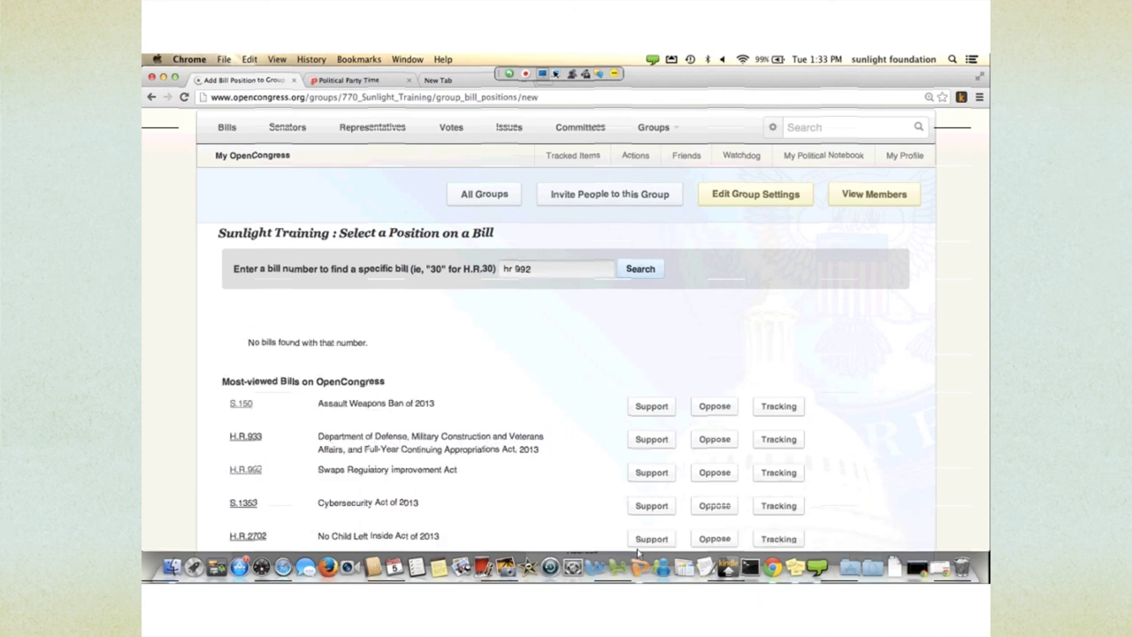
{"action": "scroll", "coordinate": [513, 425], "scroll_direction": "down", "scroll_amount": 3}
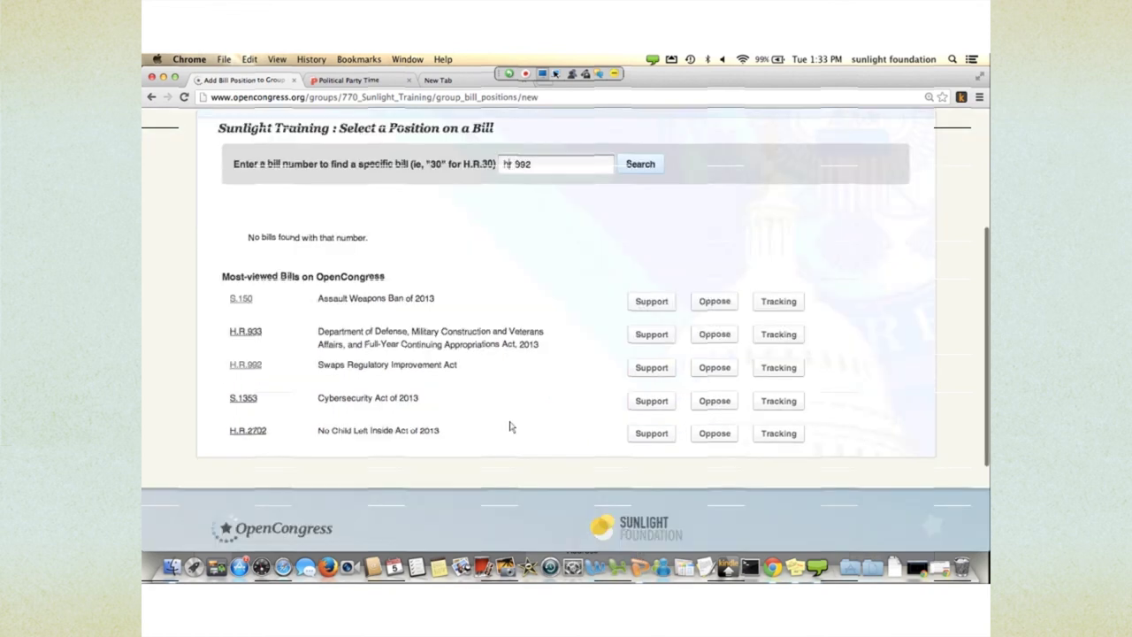
{"action": "key", "text": "Delete"}
{"action": "key", "text": "BackSpace"}
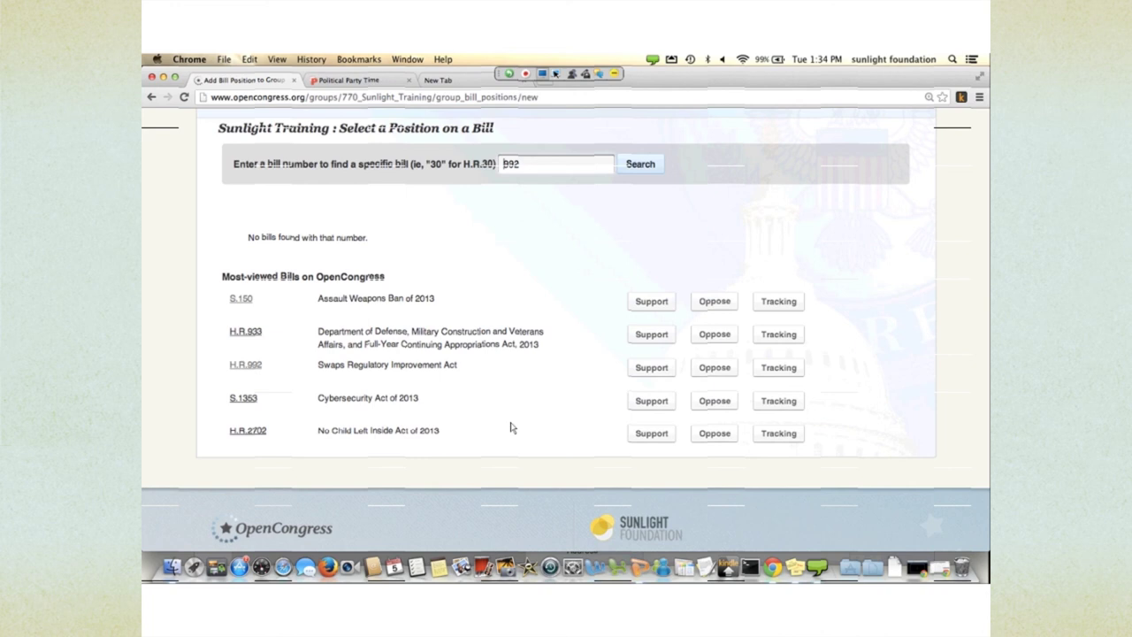
{"action": "key", "text": "Return"}
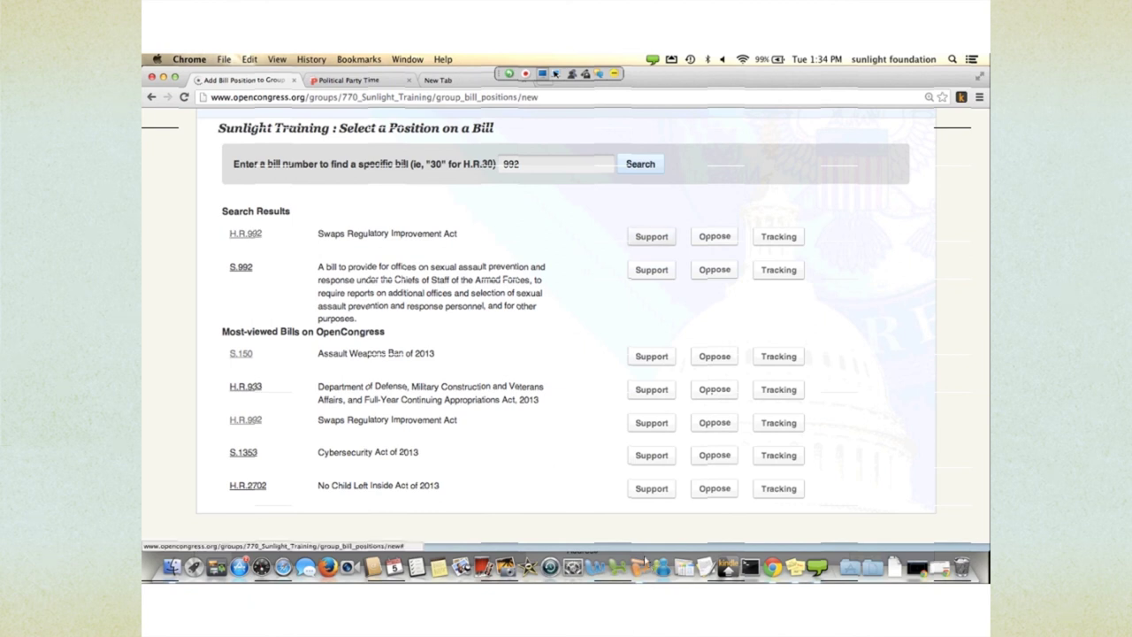
- Add H.R.992 Swaps Regulatory Improvement Act as a tracked bill for the group
{"action": "left_click", "coordinate": [778, 236]}
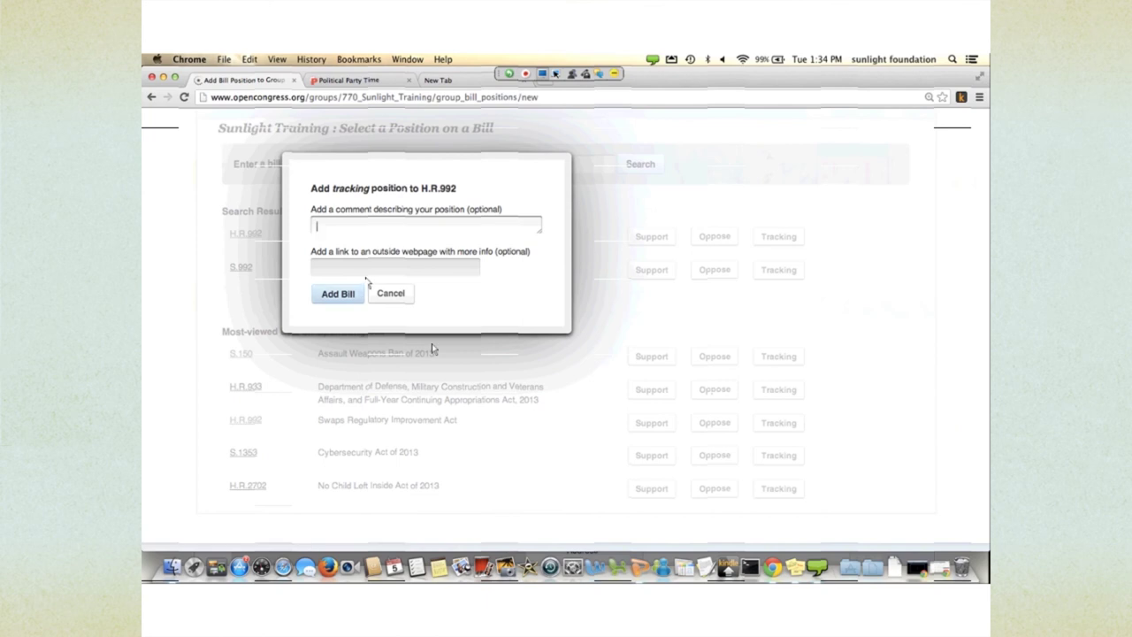
{"action": "left_click", "coordinate": [338, 293]}
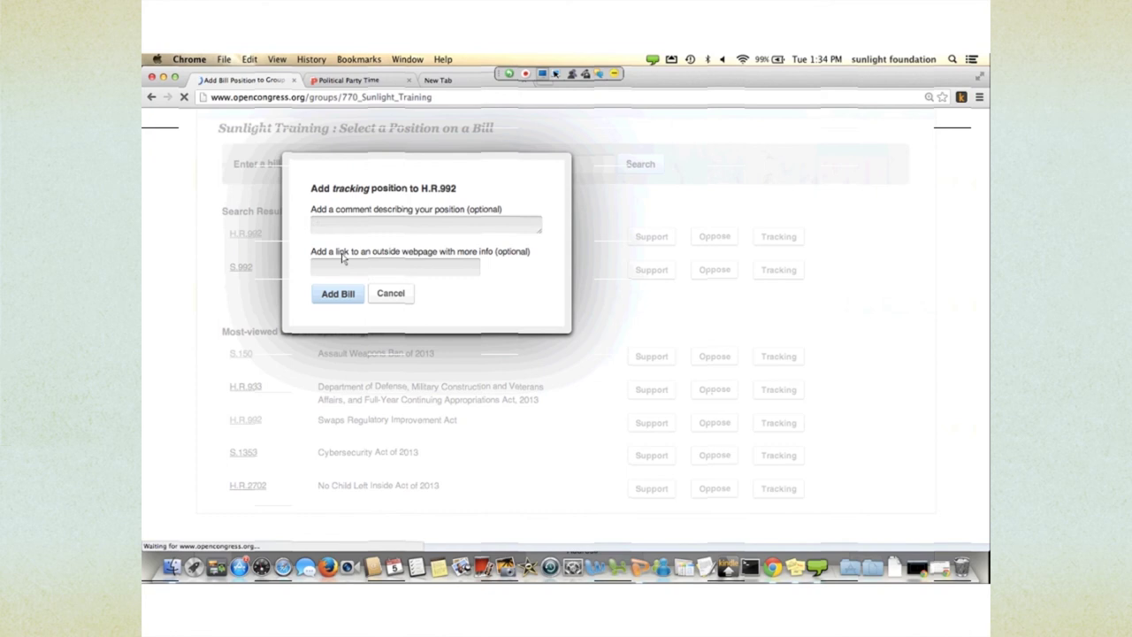
{"action": "scroll", "coordinate": [417, 332], "scroll_direction": "down", "scroll_amount": 10}
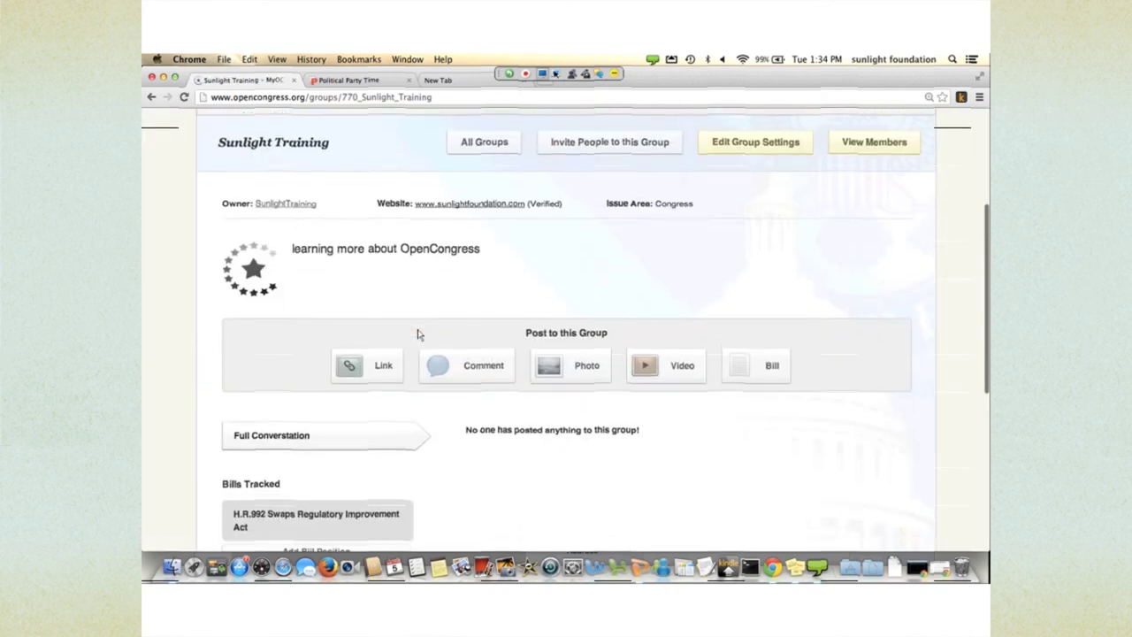
- Record the group's support for S.150
{"action": "left_click", "coordinate": [315, 374]}
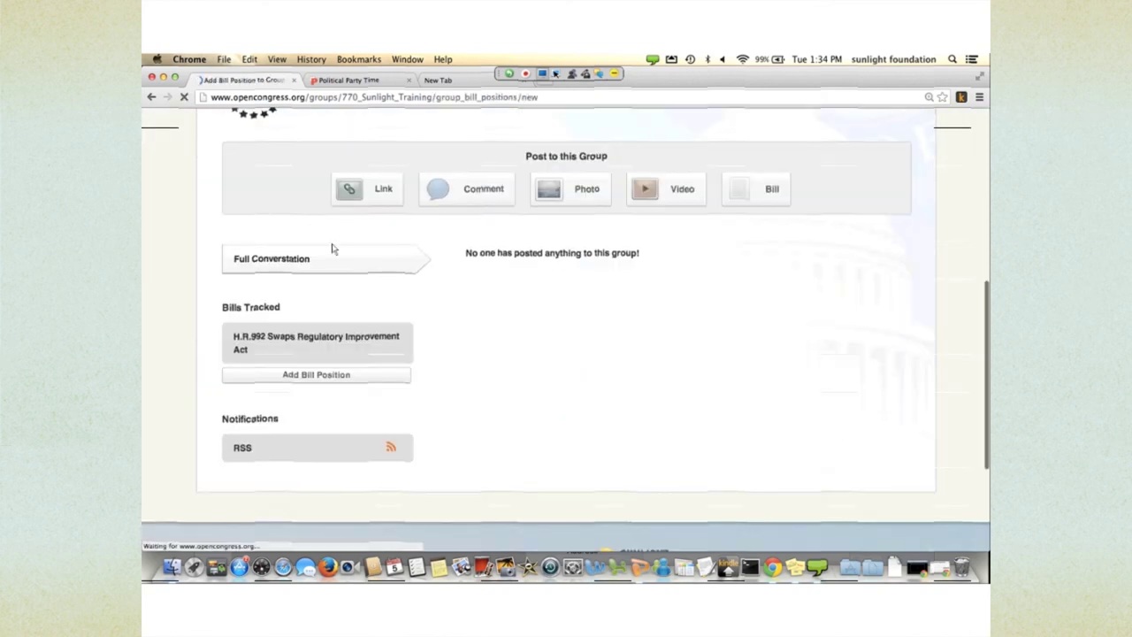
{"action": "scroll", "coordinate": [441, 355], "scroll_direction": "down", "scroll_amount": 4}
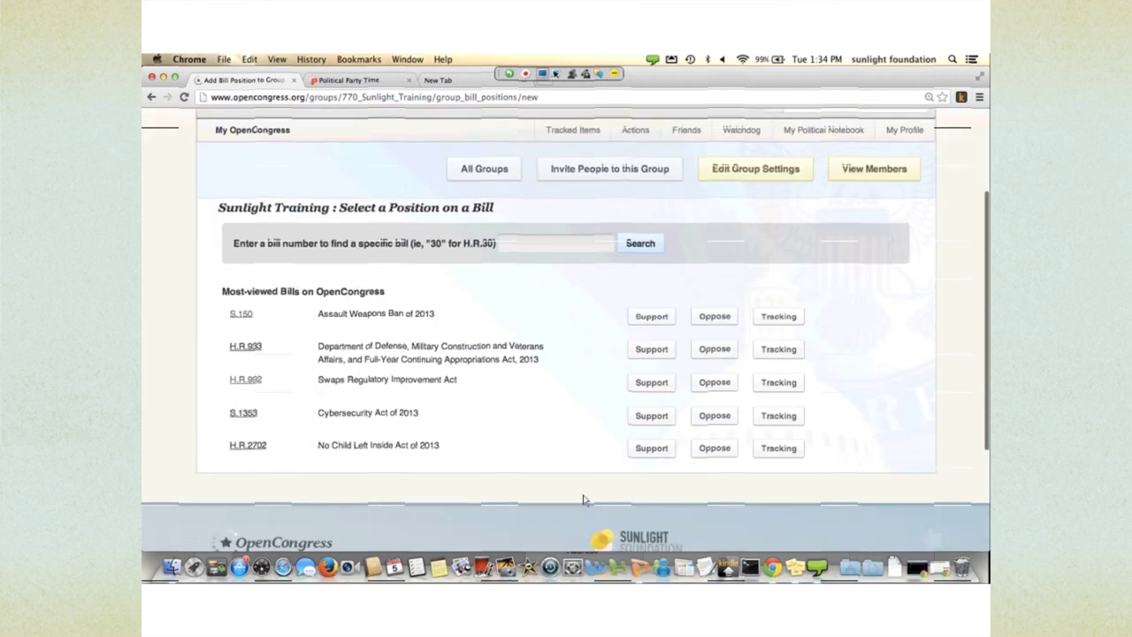
{"action": "left_click", "coordinate": [651, 316]}
{"action": "left_click", "coordinate": [338, 293]}
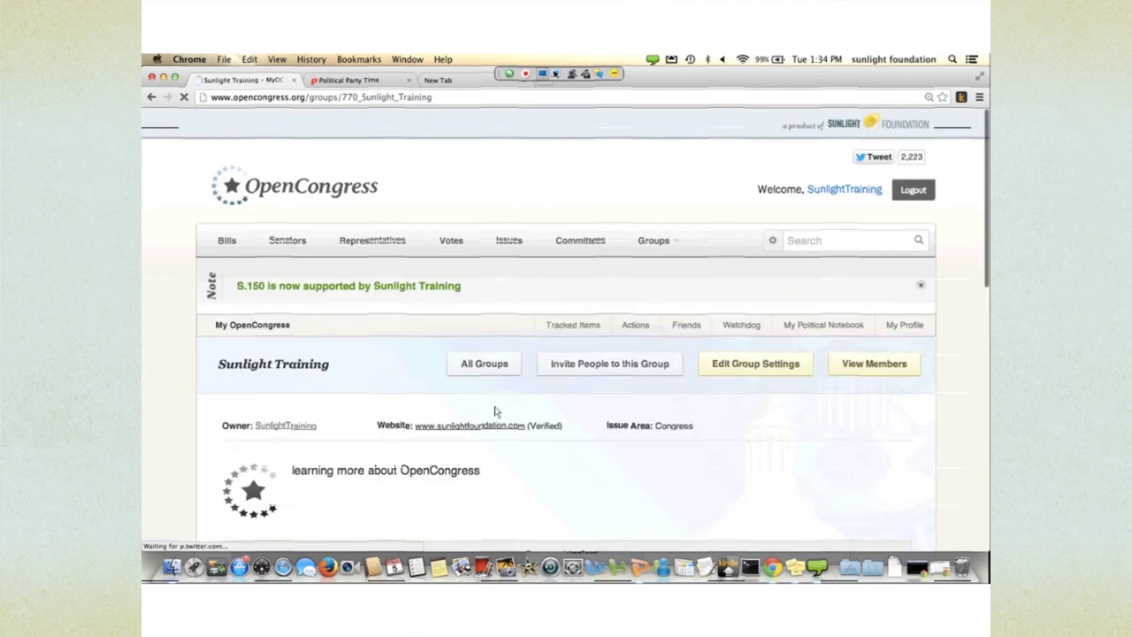
{"action": "scroll", "coordinate": [496, 411], "scroll_direction": "down", "scroll_amount": 10}
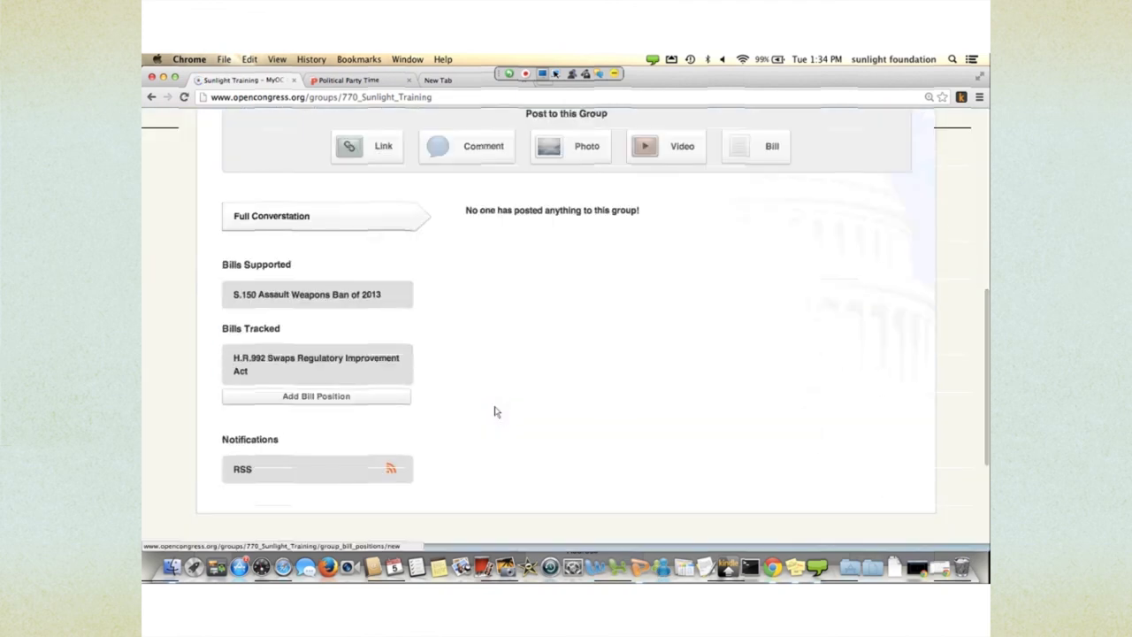
- Record the group's opposition to H.R.933 and review its bill positions
{"action": "left_click", "coordinate": [372, 396]}
{"action": "left_click", "coordinate": [714, 487]}
{"action": "left_click", "coordinate": [338, 293]}
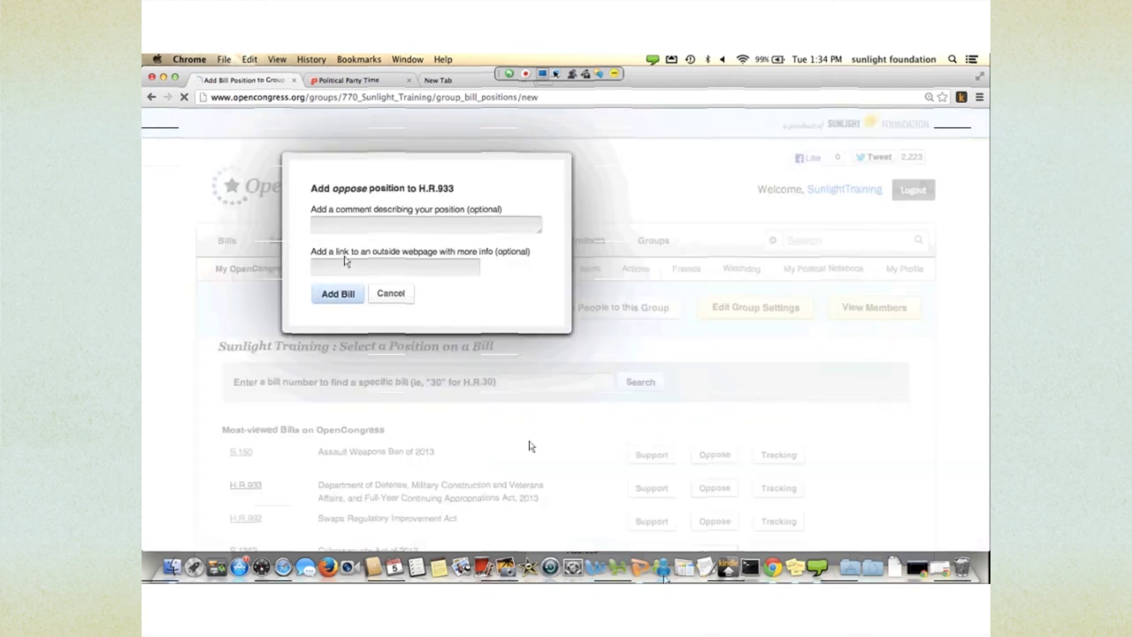
{"action": "scroll", "coordinate": [402, 318], "scroll_direction": "down", "scroll_amount": 10}
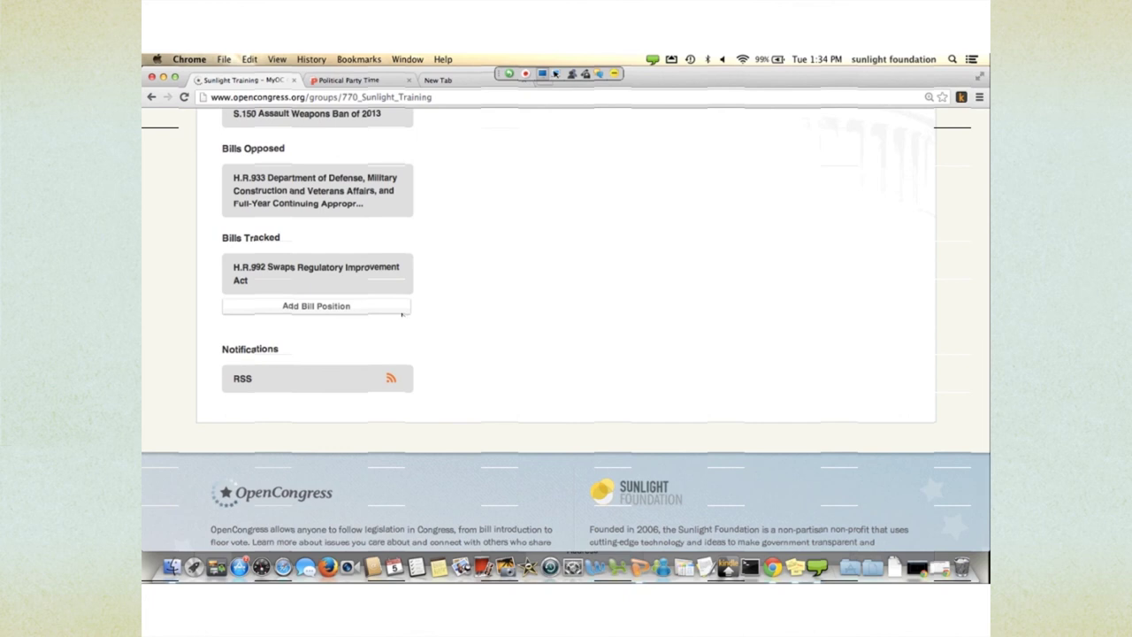
{"action": "scroll", "coordinate": [401, 314], "scroll_direction": "up", "scroll_amount": 5}
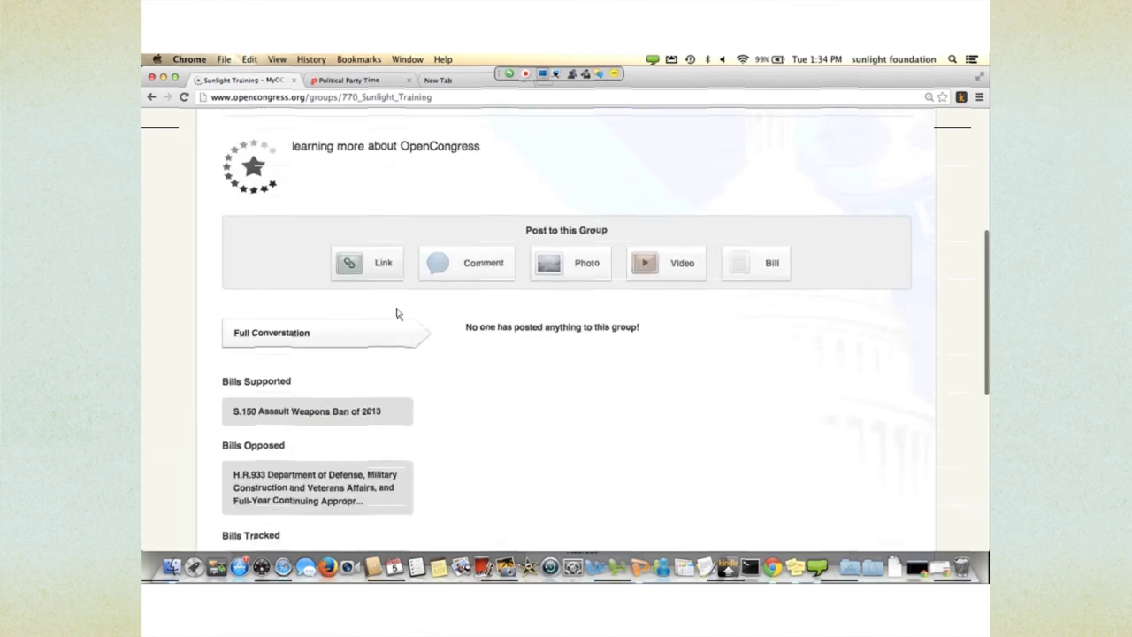
{"action": "scroll", "coordinate": [500, 415], "scroll_direction": "up", "scroll_amount": 3}
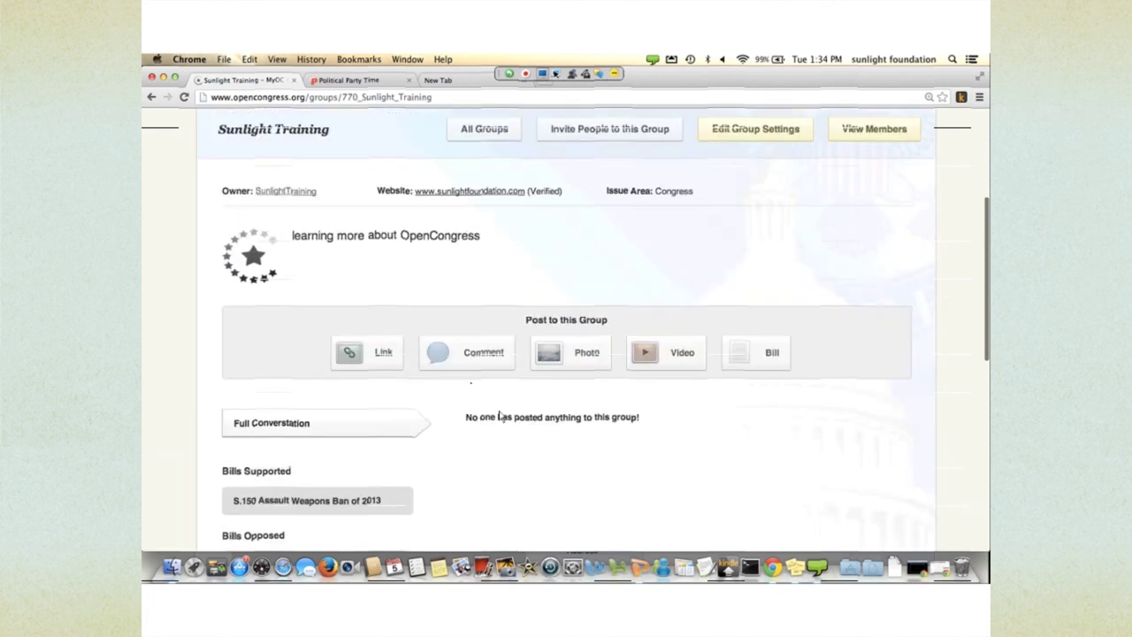
{"action": "left_click", "coordinate": [466, 351]}
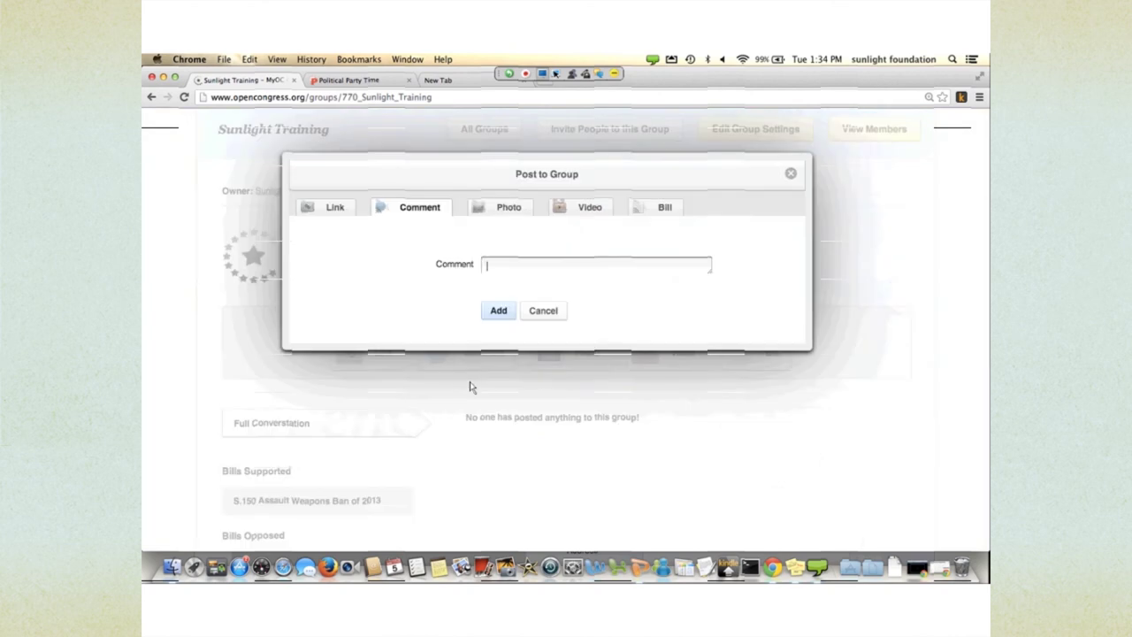
- Post 'These are great bills. I urge you to support them.' and check the conversation
{"action": "type", "text": "These are great bills. I urge you to support them."}
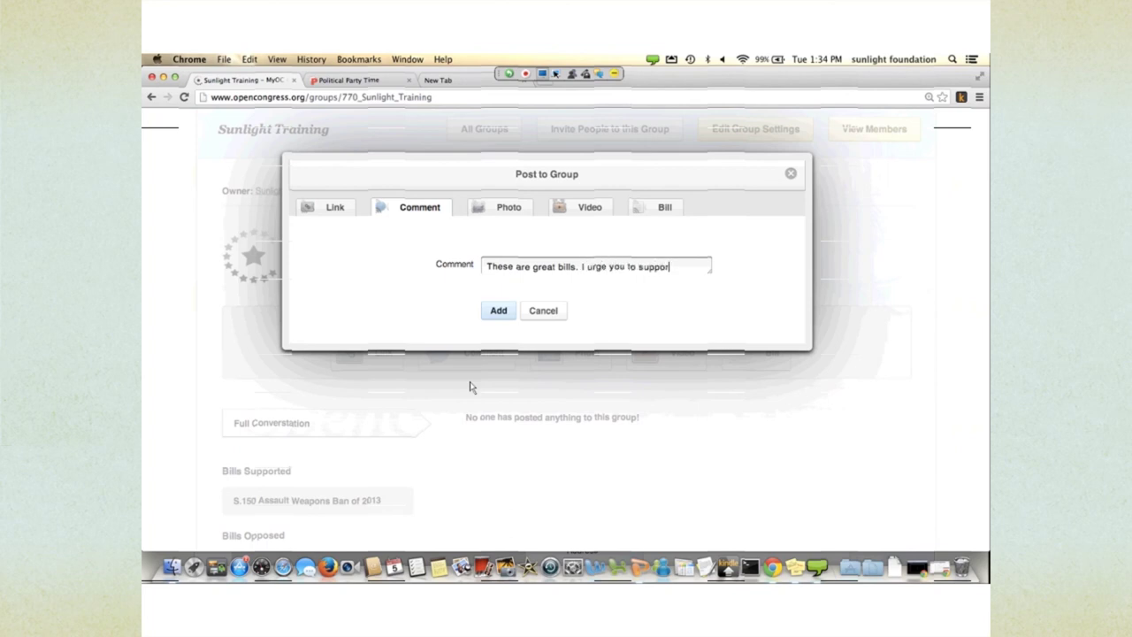
{"action": "key", "text": "Return"}
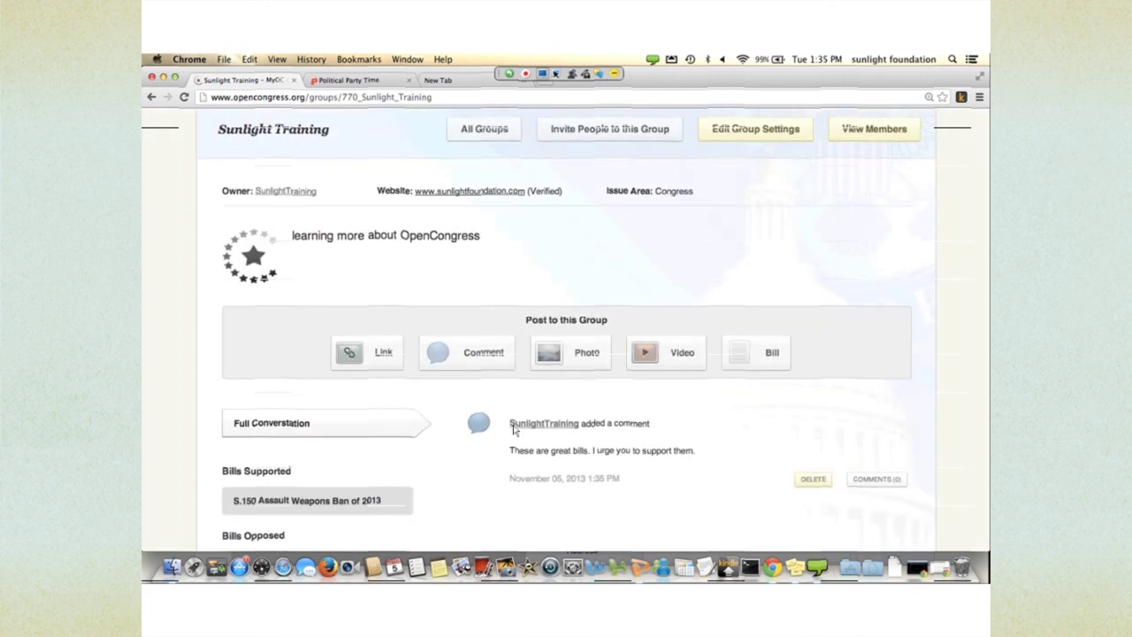
{"action": "scroll", "coordinate": [513, 429], "scroll_direction": "down", "scroll_amount": 3}
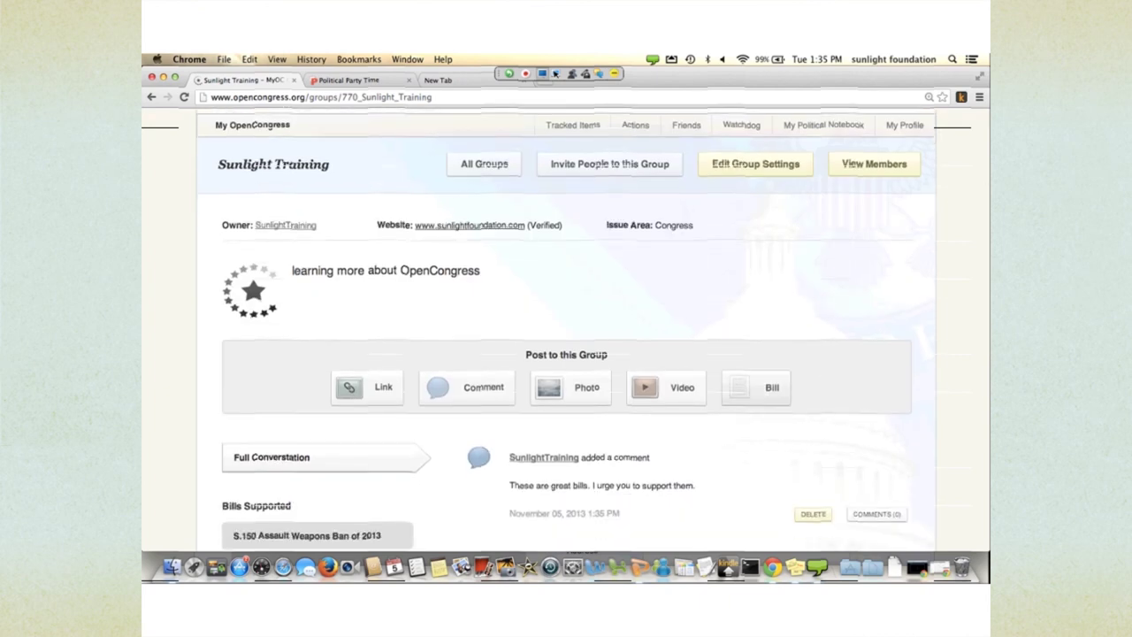
{"action": "scroll", "coordinate": [565, 328], "scroll_direction": "up", "scroll_amount": 5}
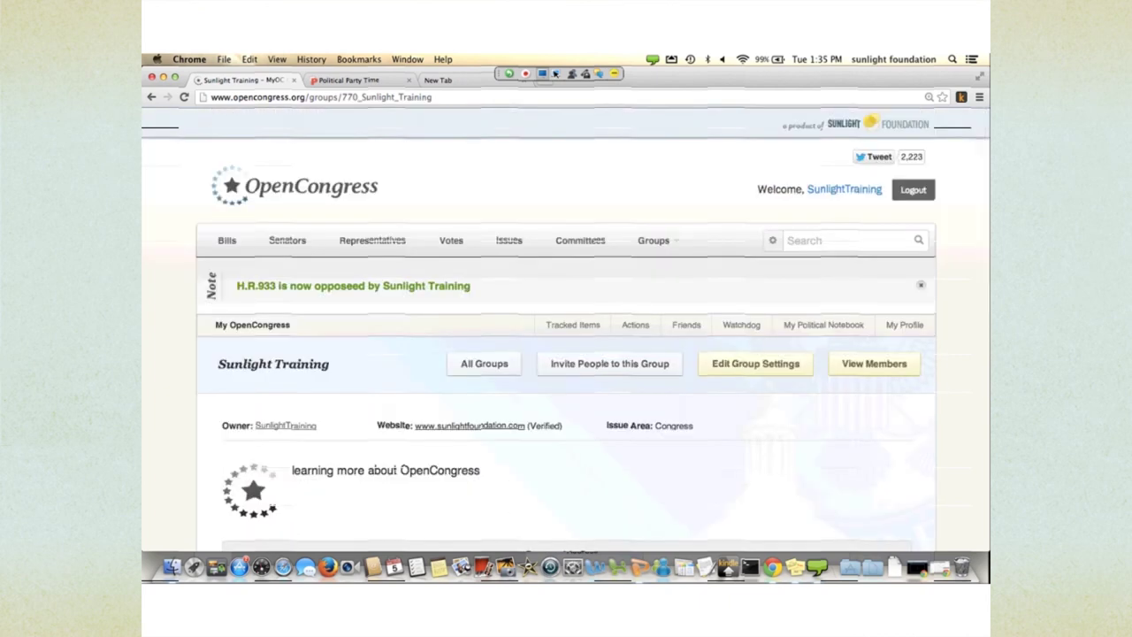
{"action": "scroll", "coordinate": [566, 327], "scroll_direction": "down", "scroll_amount": 4}
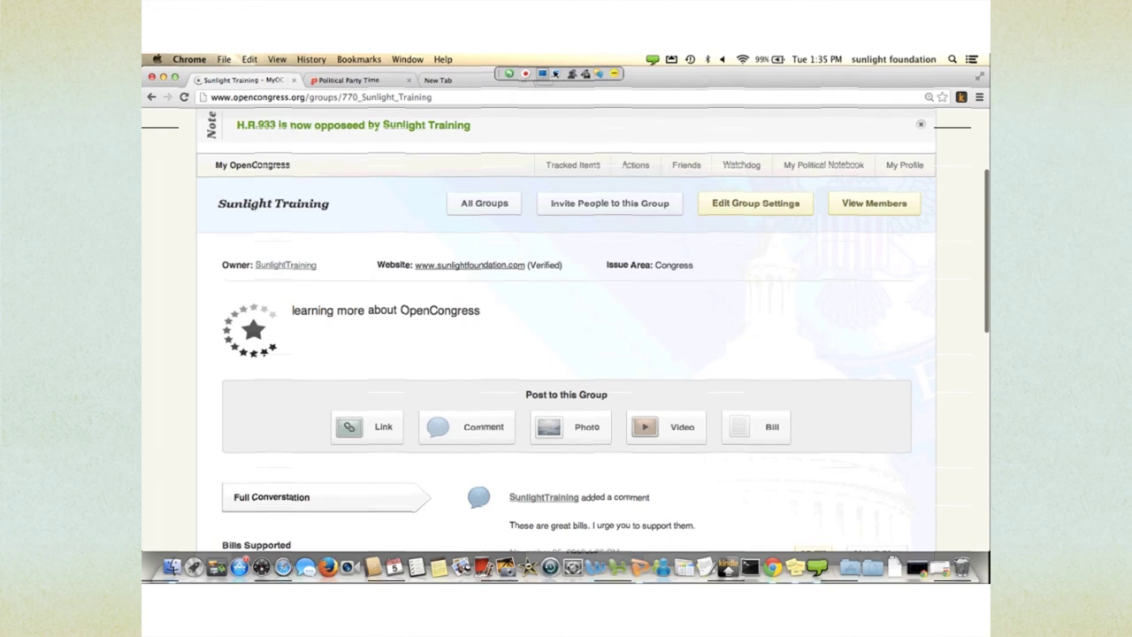
{"action": "scroll", "coordinate": [467, 382], "scroll_direction": "up", "scroll_amount": 4}
{"action": "left_click", "coordinate": [301, 217]}
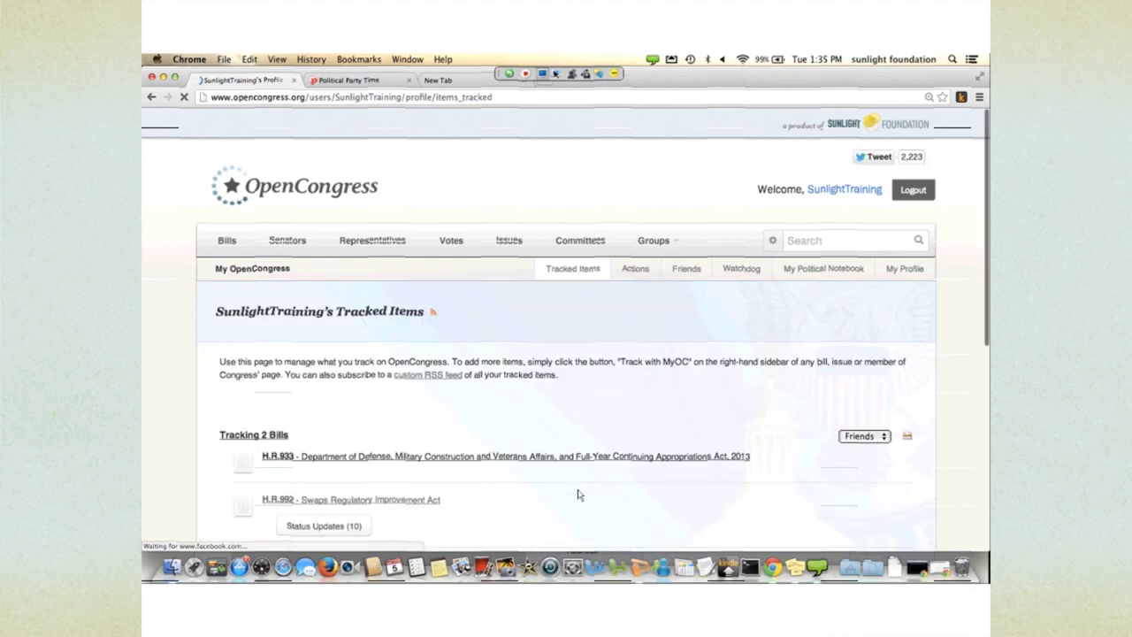
- Review the two tracked bills and one tracked representative, then go to the Actions page
{"action": "scroll", "coordinate": [576, 493], "scroll_direction": "down", "scroll_amount": 2}
{"action": "scroll", "coordinate": [577, 494], "scroll_direction": "down", "scroll_amount": 2}
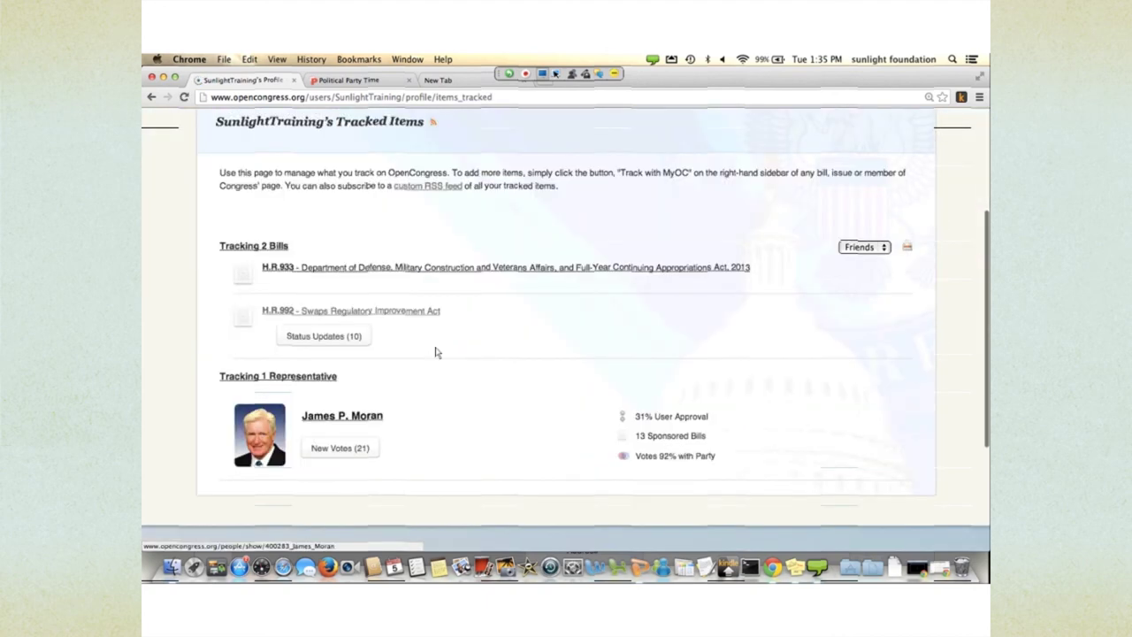
{"action": "scroll", "coordinate": [436, 352], "scroll_direction": "up", "scroll_amount": 1}
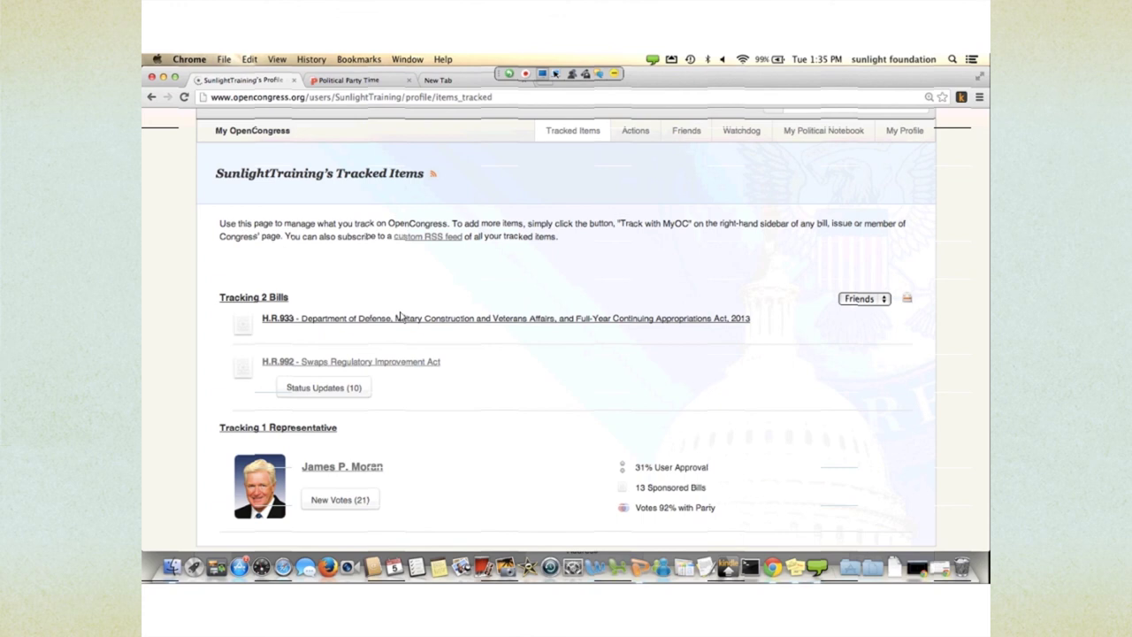
{"action": "scroll", "coordinate": [400, 316], "scroll_direction": "up", "scroll_amount": 3}
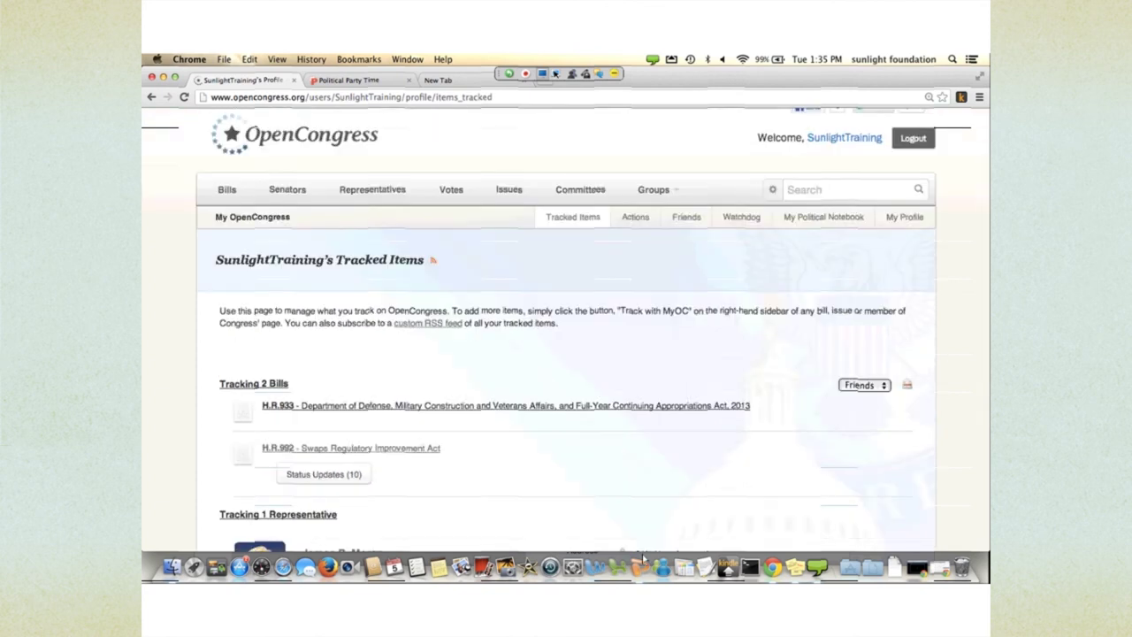
{"action": "scroll", "coordinate": [614, 533], "scroll_direction": "down", "scroll_amount": 4}
{"action": "scroll", "coordinate": [614, 533], "scroll_direction": "up", "scroll_amount": 4}
{"action": "key", "text": "Tab"}
{"action": "key", "text": "Return"}
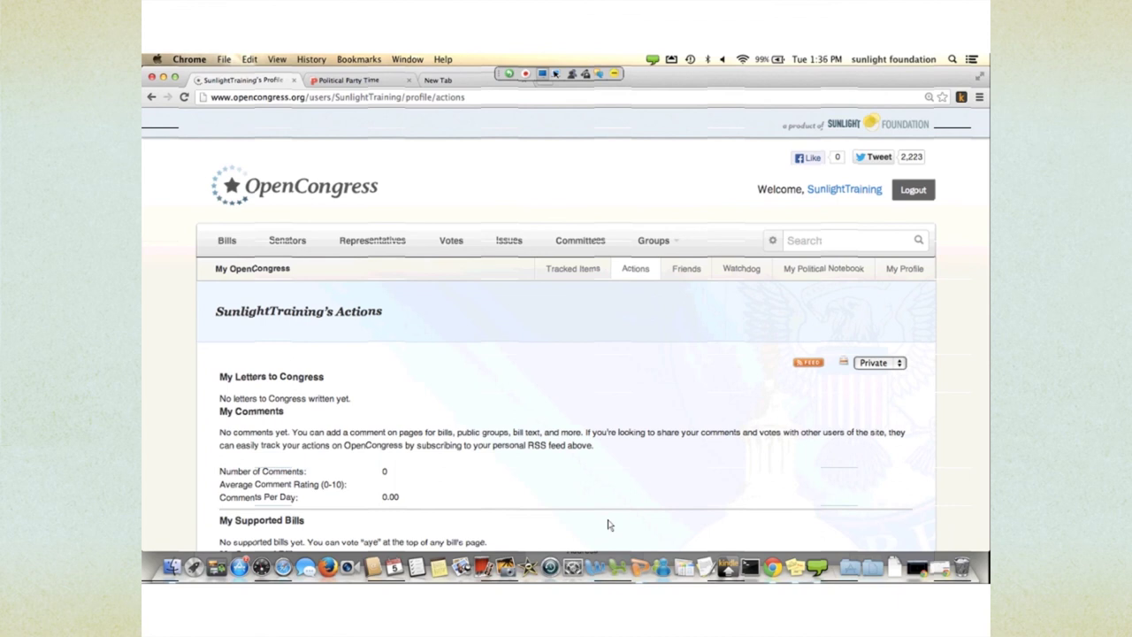
- Review the actions, including opposed H.R.992, then browse the Friends page listing one friend
{"action": "scroll", "coordinate": [610, 495], "scroll_direction": "down", "scroll_amount": 3}
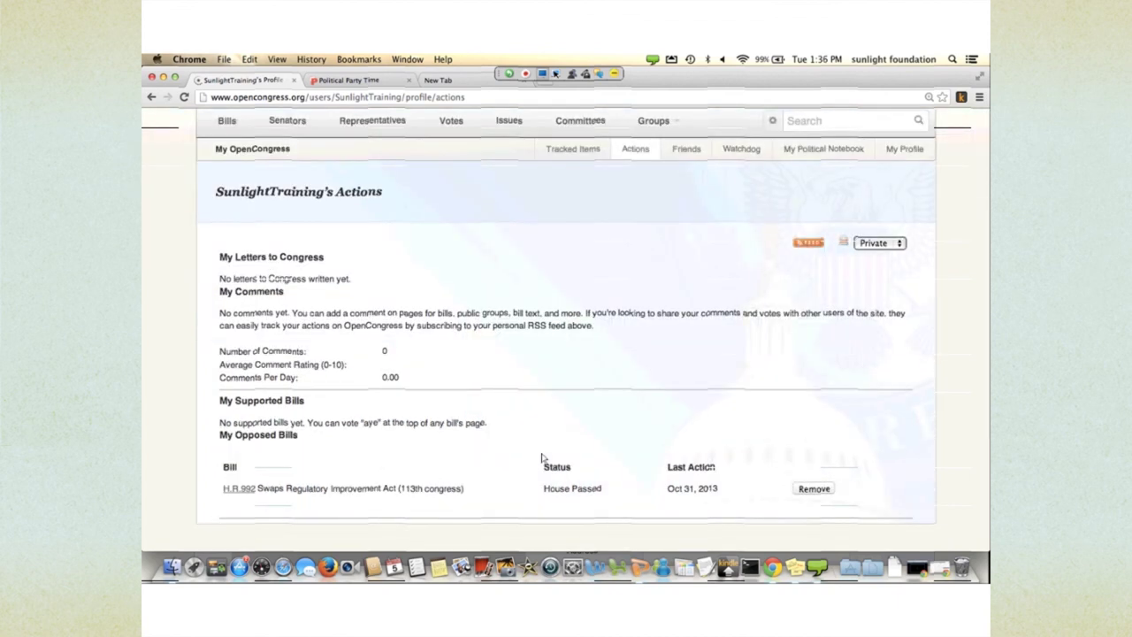
{"action": "scroll", "coordinate": [542, 457], "scroll_direction": "up", "scroll_amount": 1}
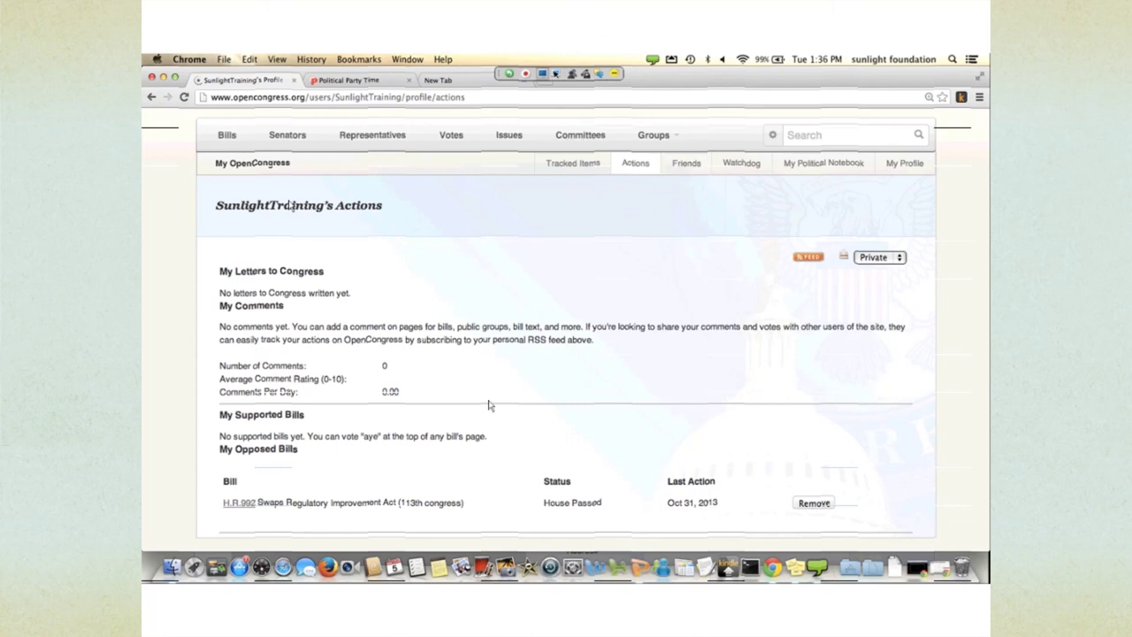
{"action": "left_click", "coordinate": [686, 163]}
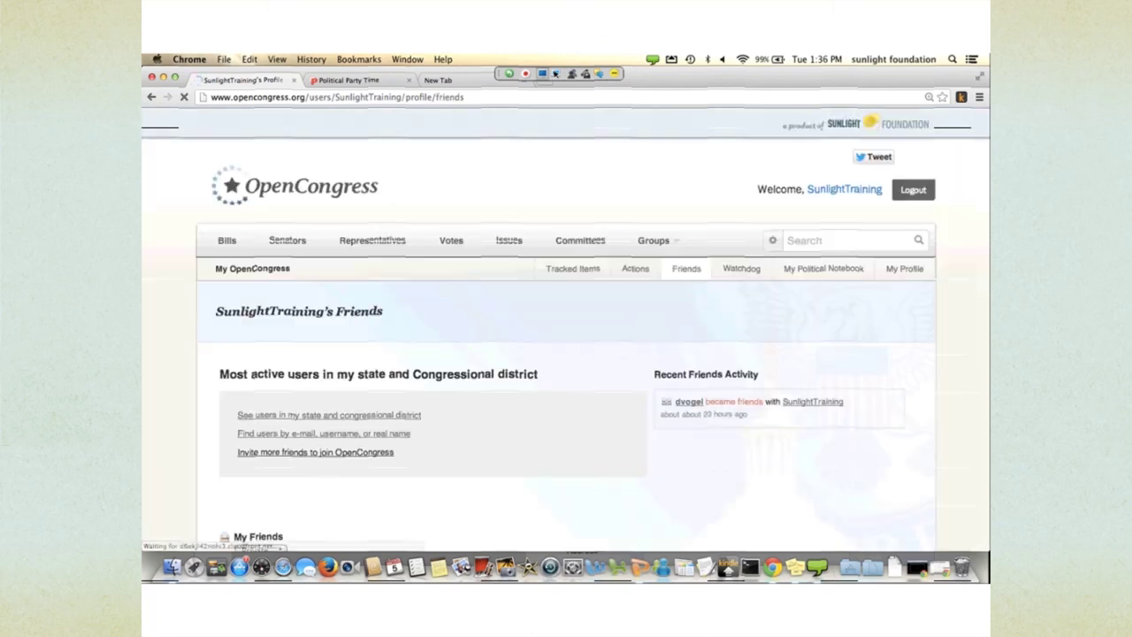
{"action": "scroll", "coordinate": [597, 513], "scroll_direction": "down", "scroll_amount": 4}
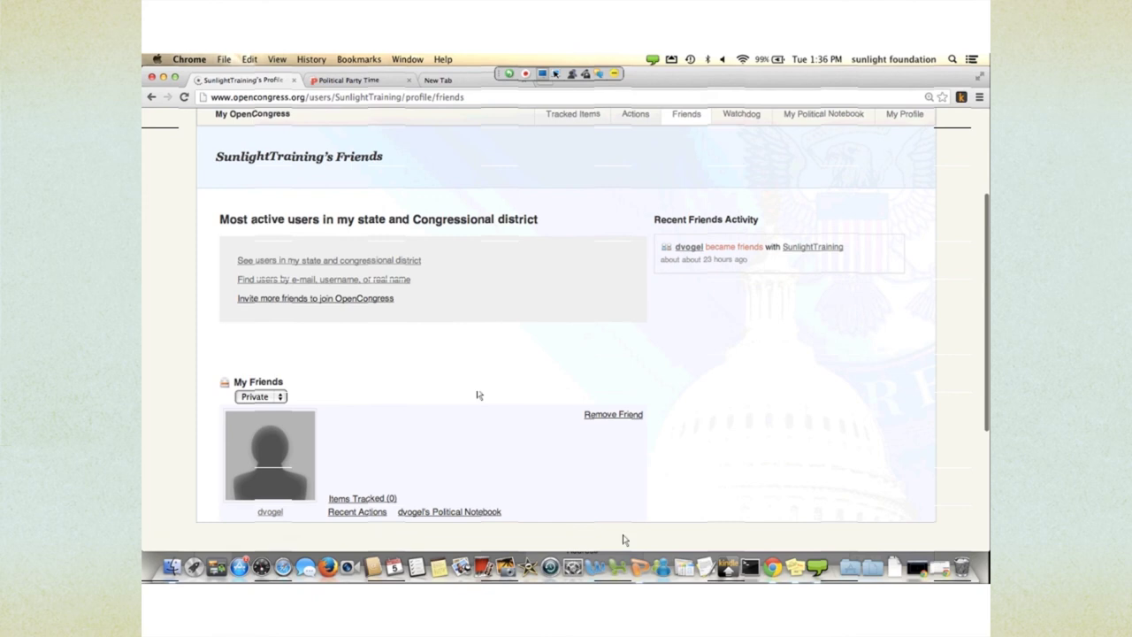
{"action": "scroll", "coordinate": [476, 394], "scroll_direction": "up", "scroll_amount": 1}
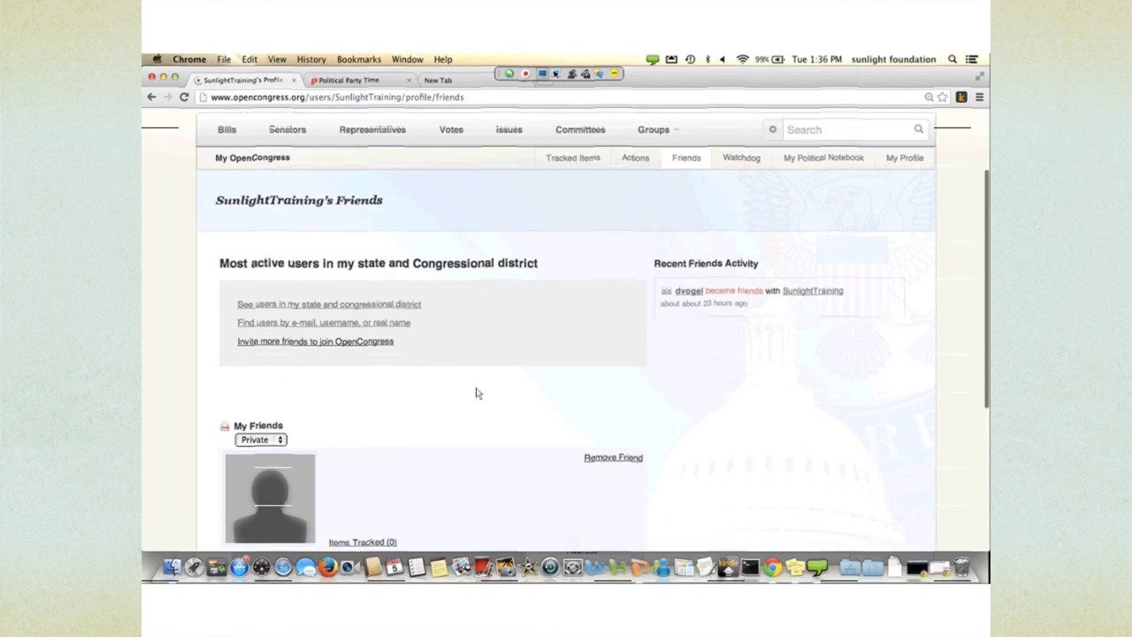
{"action": "scroll", "coordinate": [477, 393], "scroll_direction": "up", "scroll_amount": 3}
- Open the Watchdog page and scroll through the senators' and representative's vote tables
{"action": "left_click", "coordinate": [741, 268]}
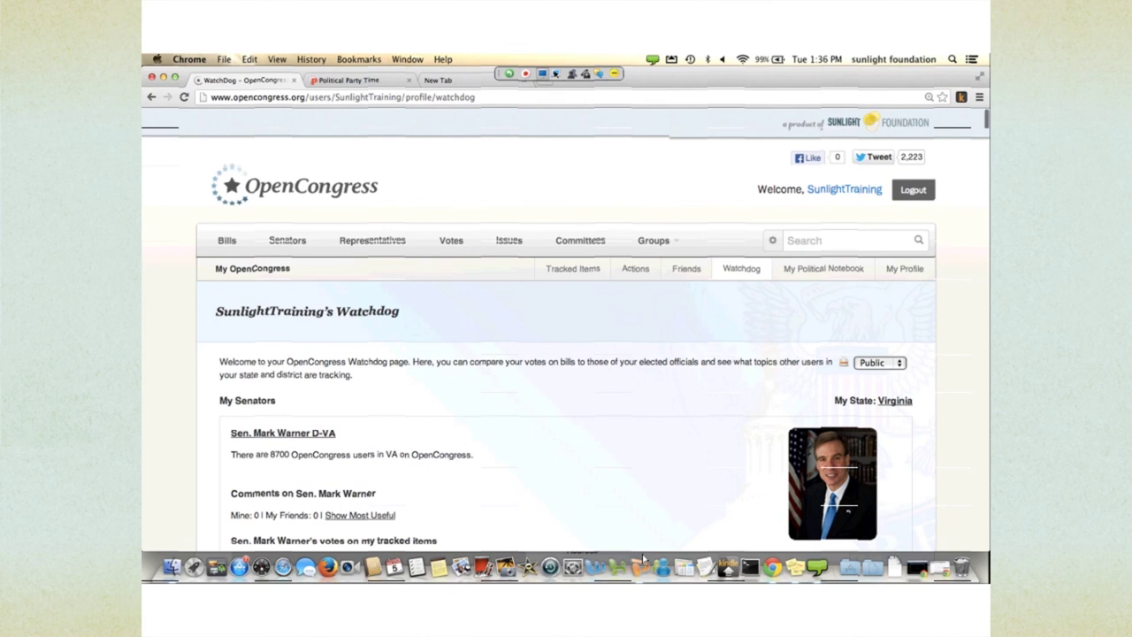
{"action": "scroll", "coordinate": [642, 555], "scroll_direction": "down", "scroll_amount": 2}
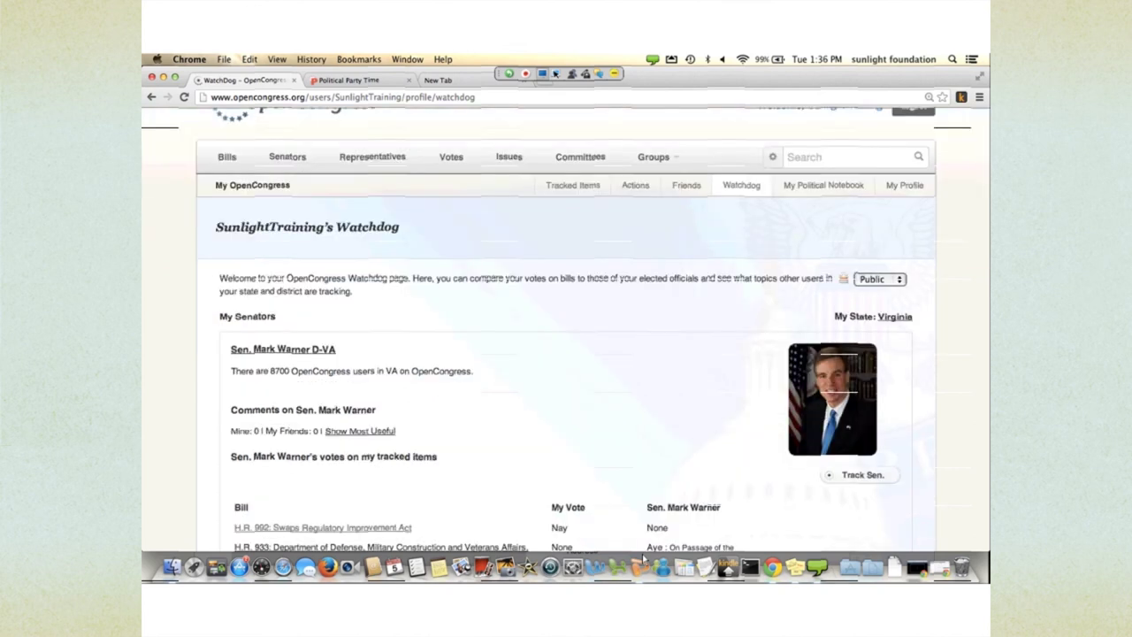
{"action": "scroll", "coordinate": [642, 553], "scroll_direction": "down", "scroll_amount": 3}
{"action": "scroll", "coordinate": [642, 554], "scroll_direction": "down", "scroll_amount": 4}
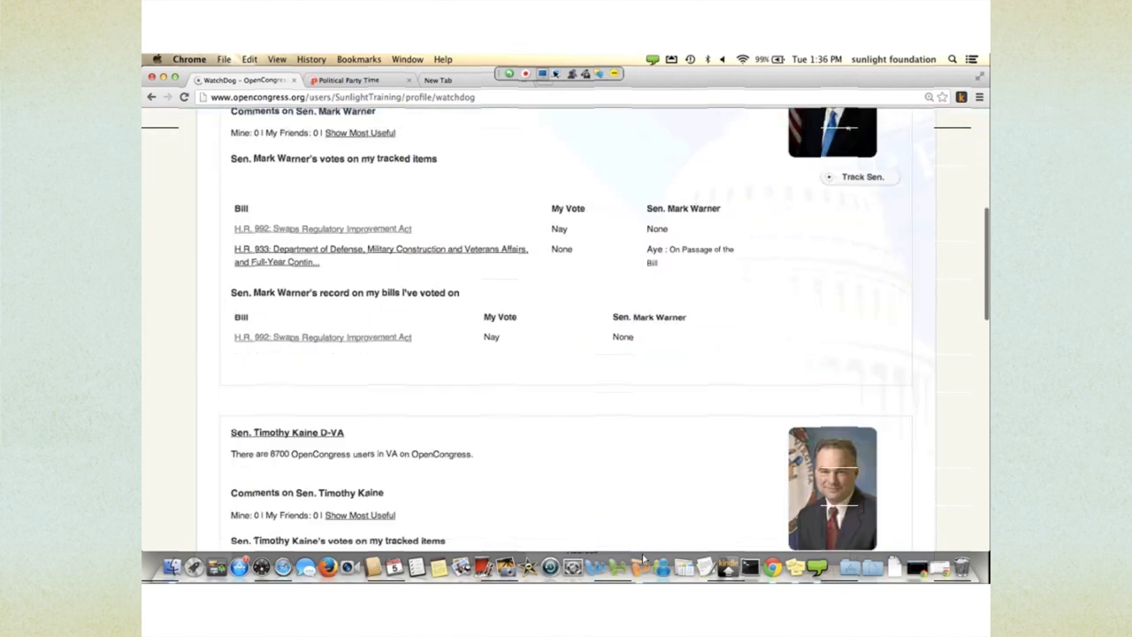
{"action": "scroll", "coordinate": [642, 553], "scroll_direction": "down", "scroll_amount": 8}
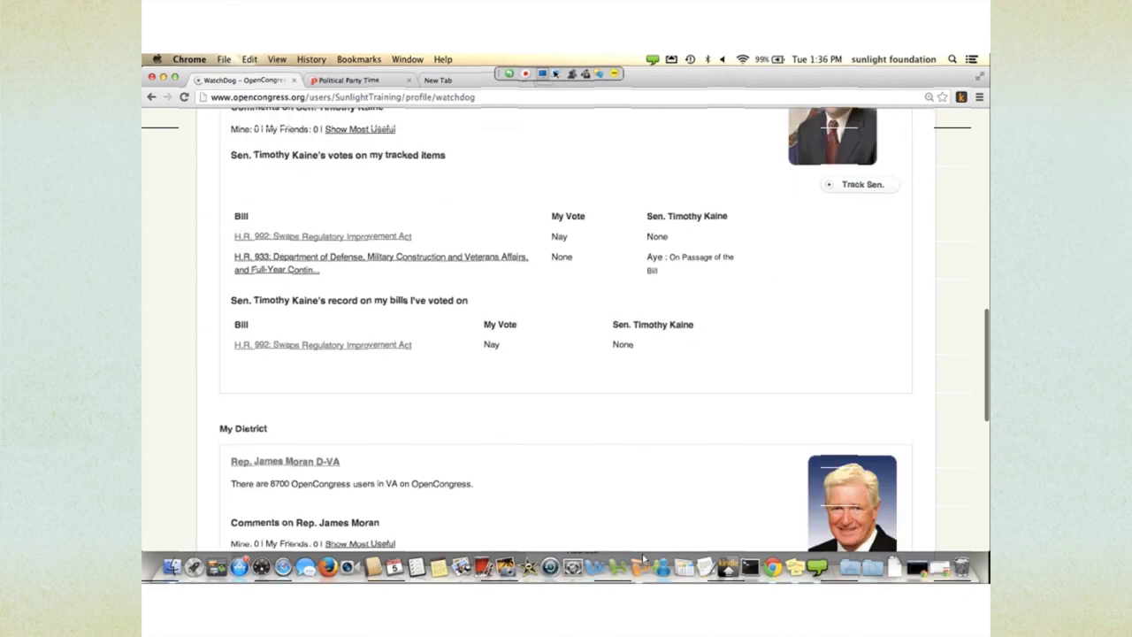
{"action": "scroll", "coordinate": [642, 553], "scroll_direction": "down", "scroll_amount": 4}
{"action": "scroll", "coordinate": [642, 553], "scroll_direction": "down", "scroll_amount": 2}
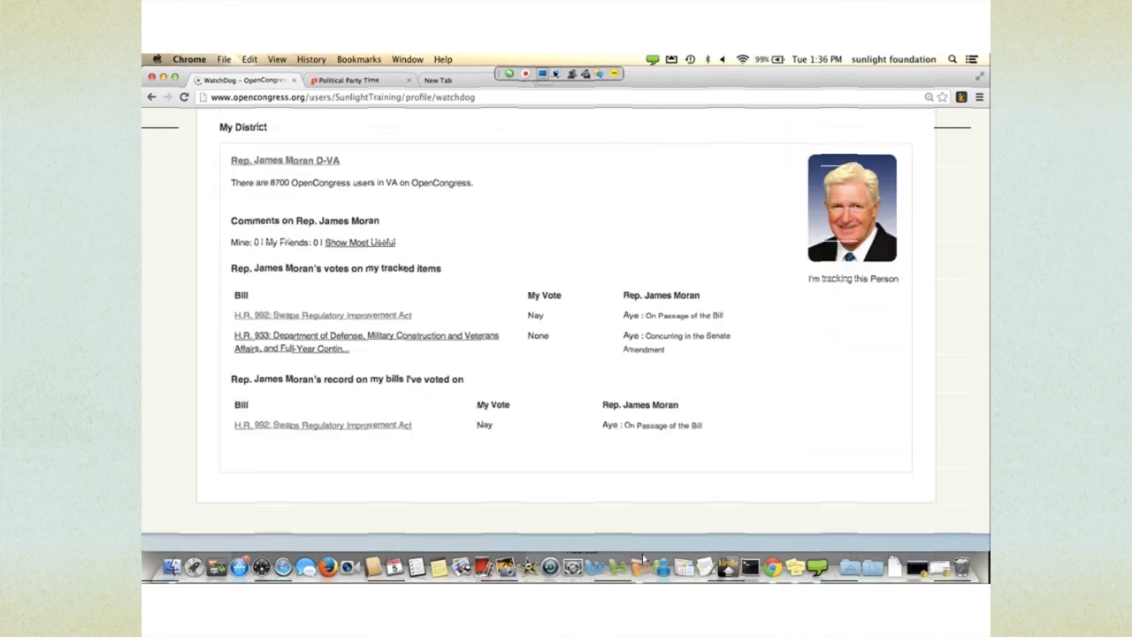
- Return to the top and open the Political Notebook with its 'This is interesting' note
{"action": "scroll", "coordinate": [642, 553], "scroll_direction": "up", "scroll_amount": 11}
{"action": "scroll", "coordinate": [642, 554], "scroll_direction": "up", "scroll_amount": 15}
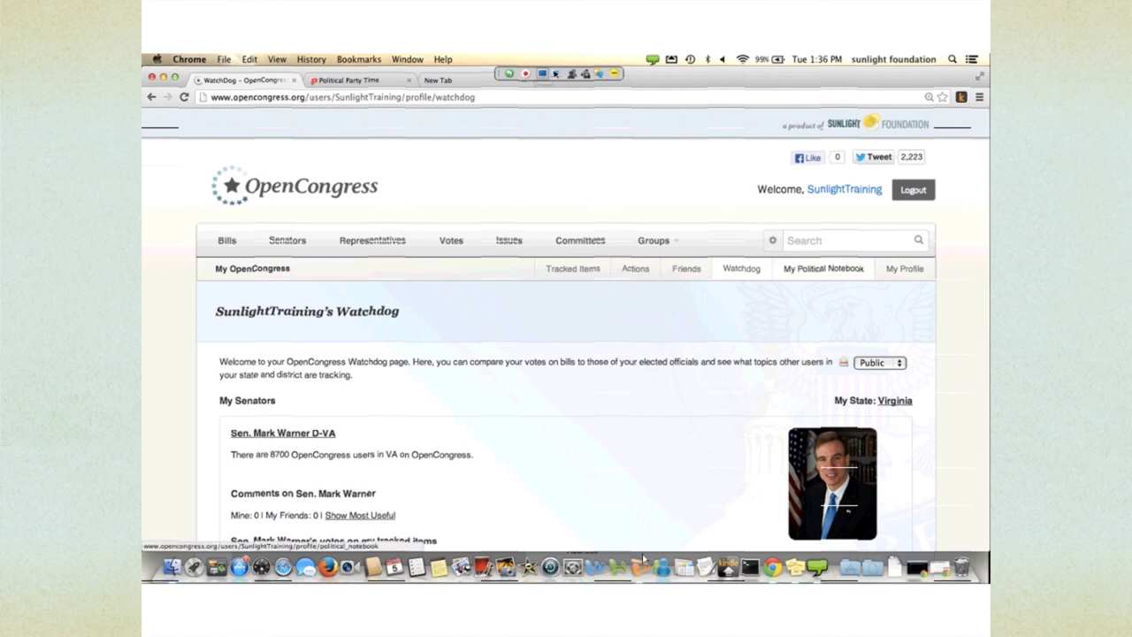
{"action": "left_click", "coordinate": [823, 268]}
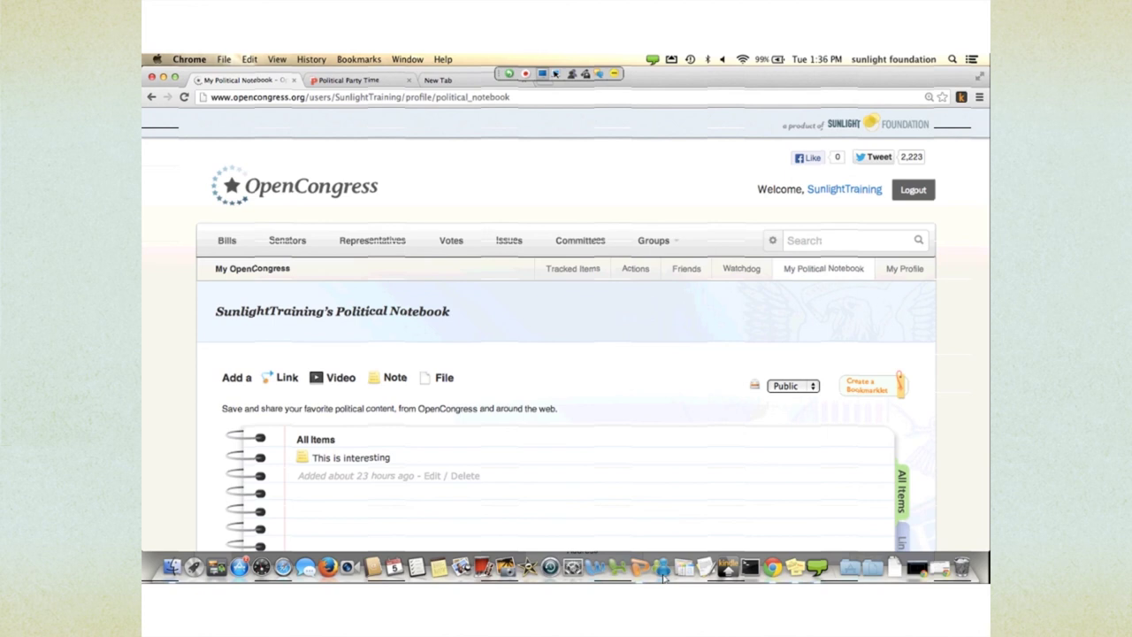
- Skim the Political Notebook and the account's My Profile page, then go to the OpenCongress home page
{"action": "scroll", "coordinate": [663, 442], "scroll_direction": "down", "scroll_amount": 3}
{"action": "scroll", "coordinate": [707, 354], "scroll_direction": "up", "scroll_amount": 3}
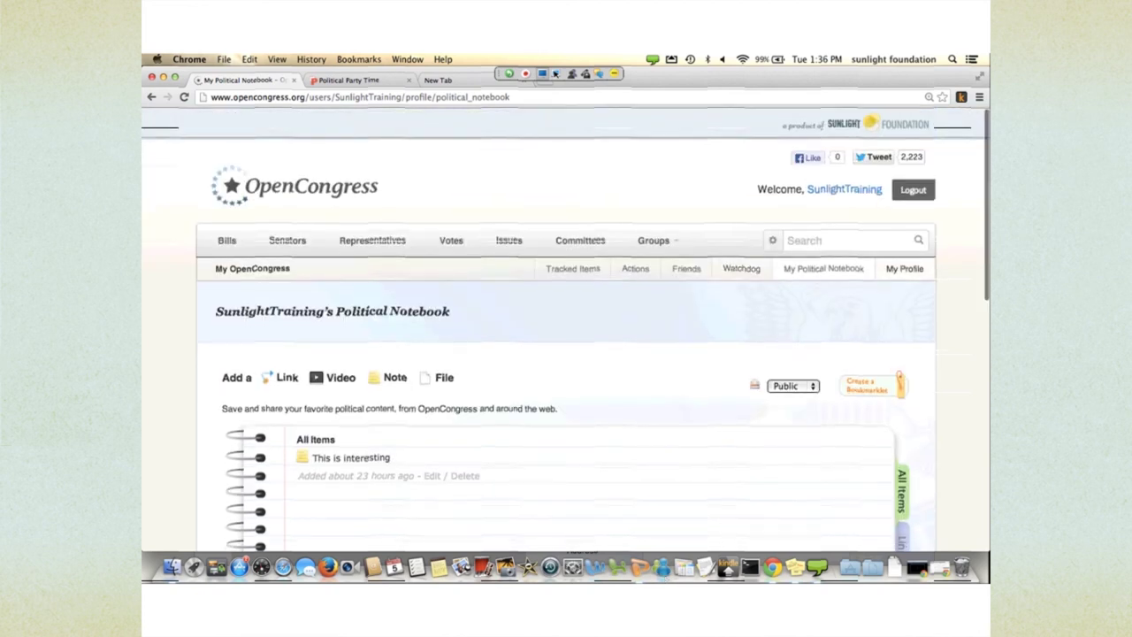
{"action": "left_click", "coordinate": [904, 268]}
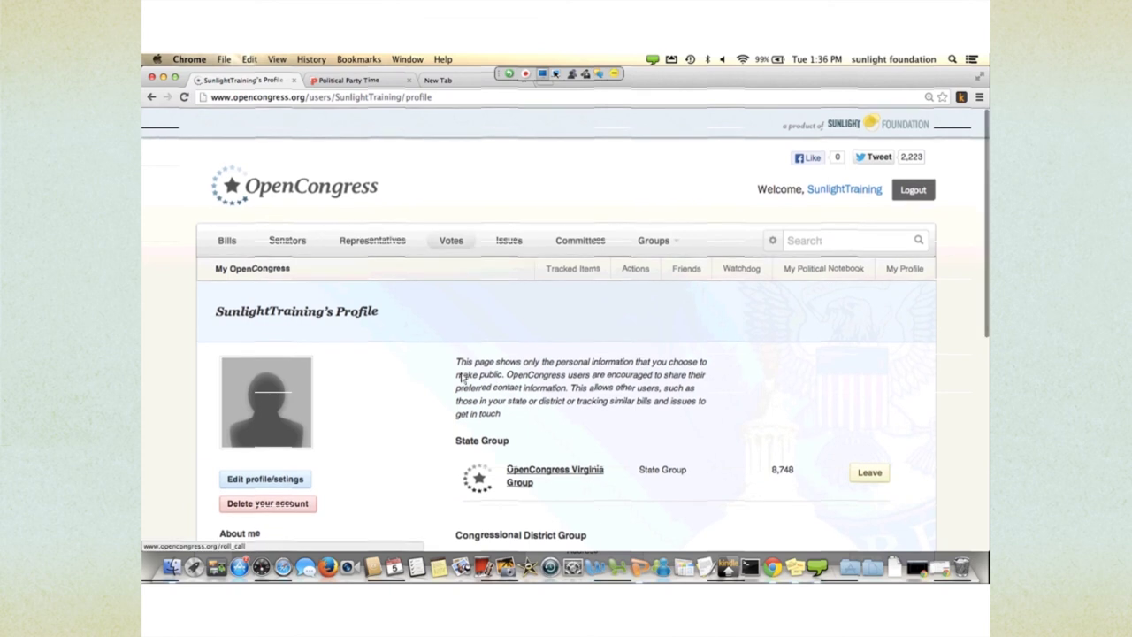
{"action": "scroll", "coordinate": [430, 347], "scroll_direction": "down", "scroll_amount": 5}
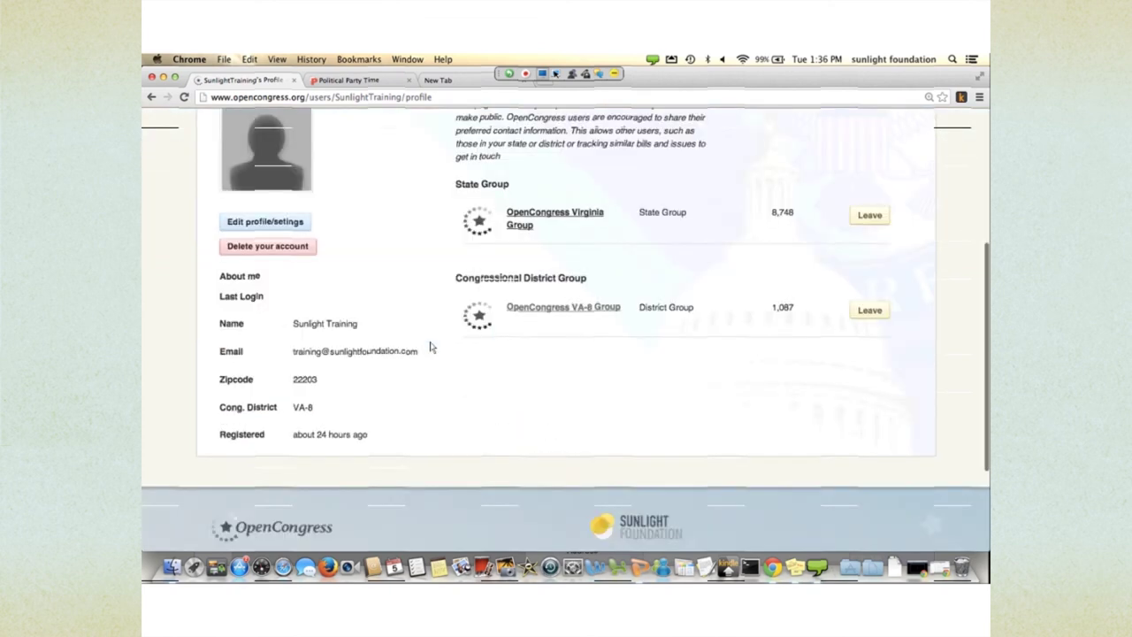
{"action": "scroll", "coordinate": [430, 347], "scroll_direction": "up", "scroll_amount": 5}
{"action": "left_click", "coordinate": [315, 230]}
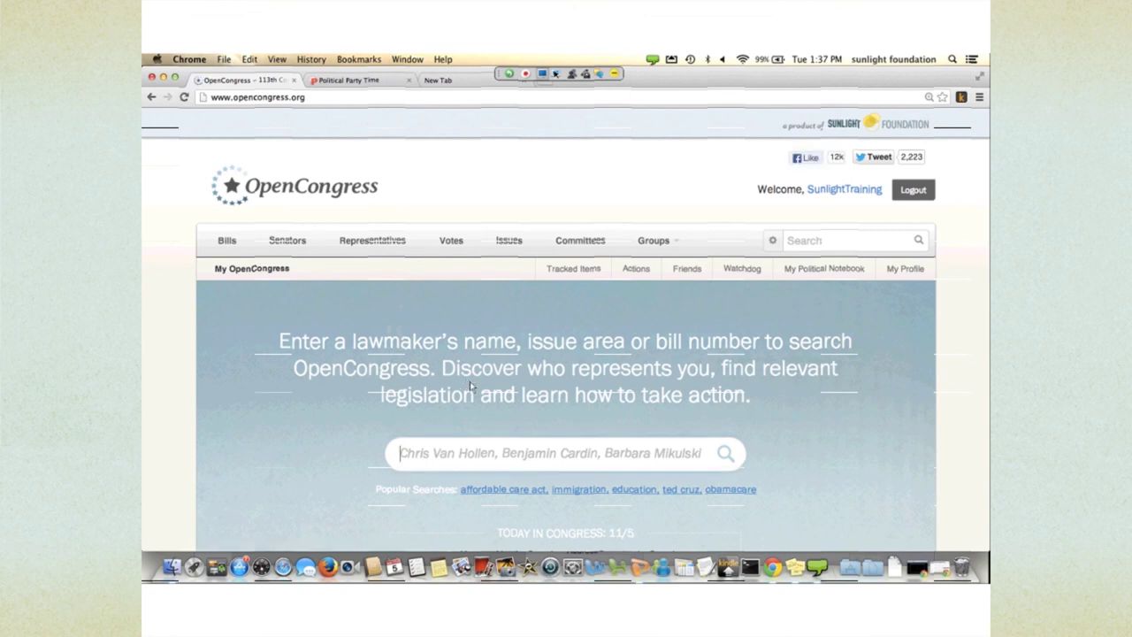
- Load the Scout alerts site in the empty tab, skim it, then return to the OpenCongress tab
{"action": "key", "text": "super+3"}
{"action": "type", "text": "scout.sunlightfoundation.com"}
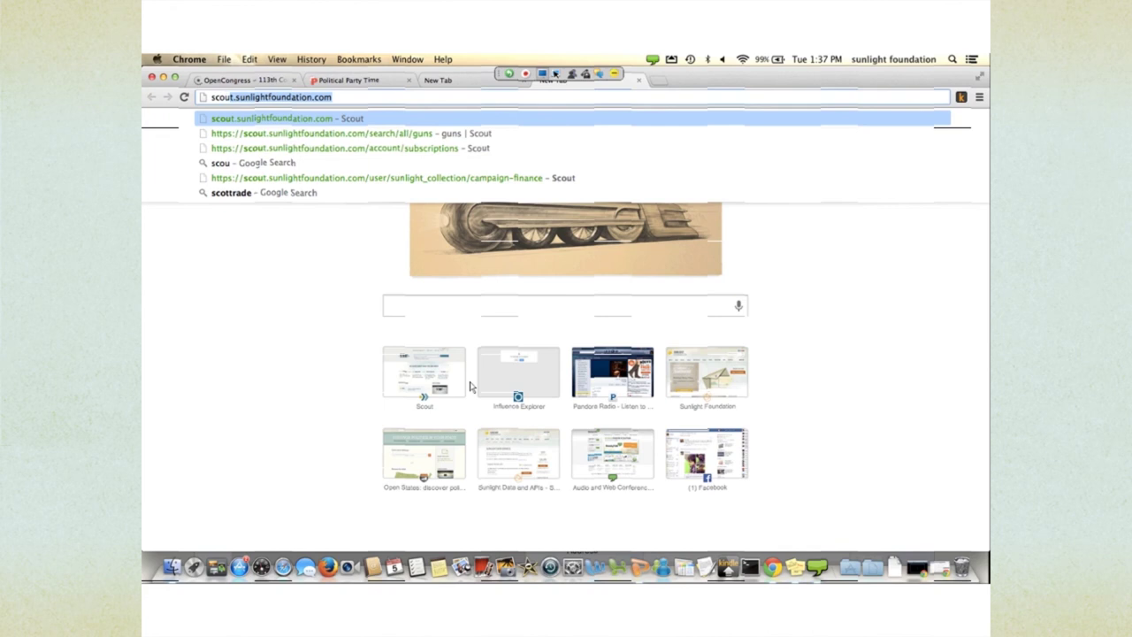
{"action": "key", "text": "Return"}
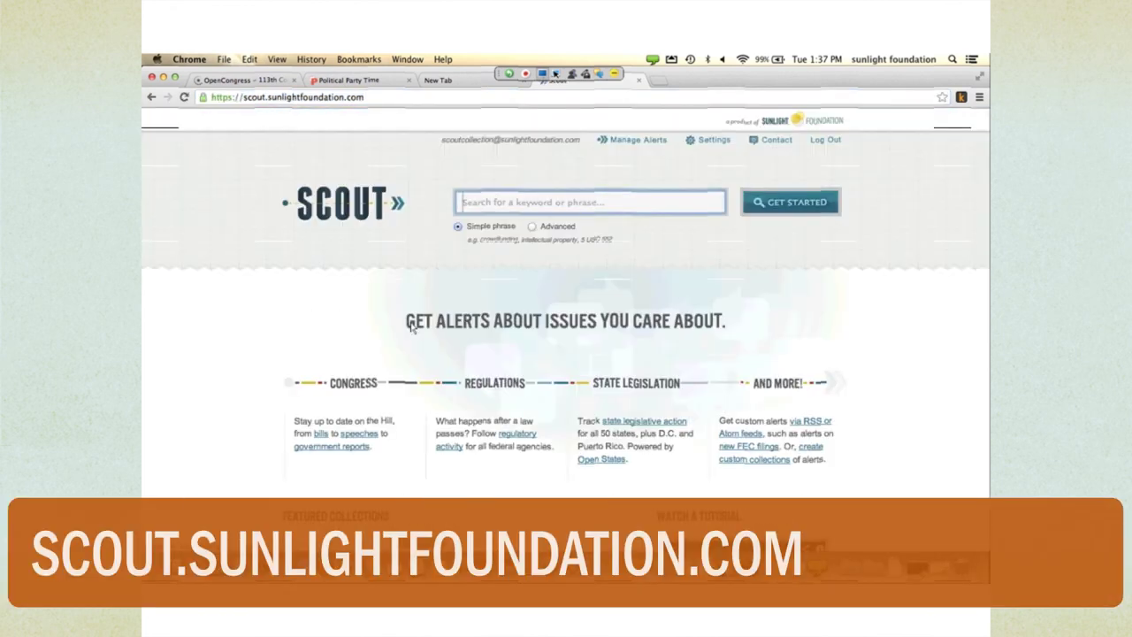
{"action": "scroll", "coordinate": [446, 362], "scroll_direction": "down", "scroll_amount": 5}
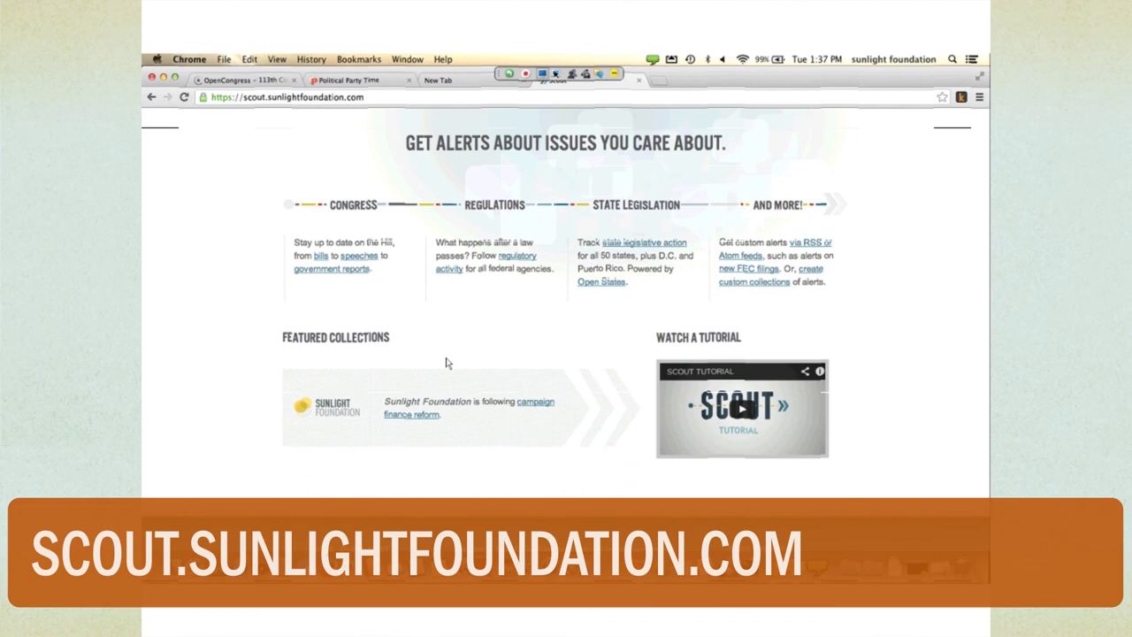
{"action": "scroll", "coordinate": [447, 363], "scroll_direction": "up", "scroll_amount": 2}
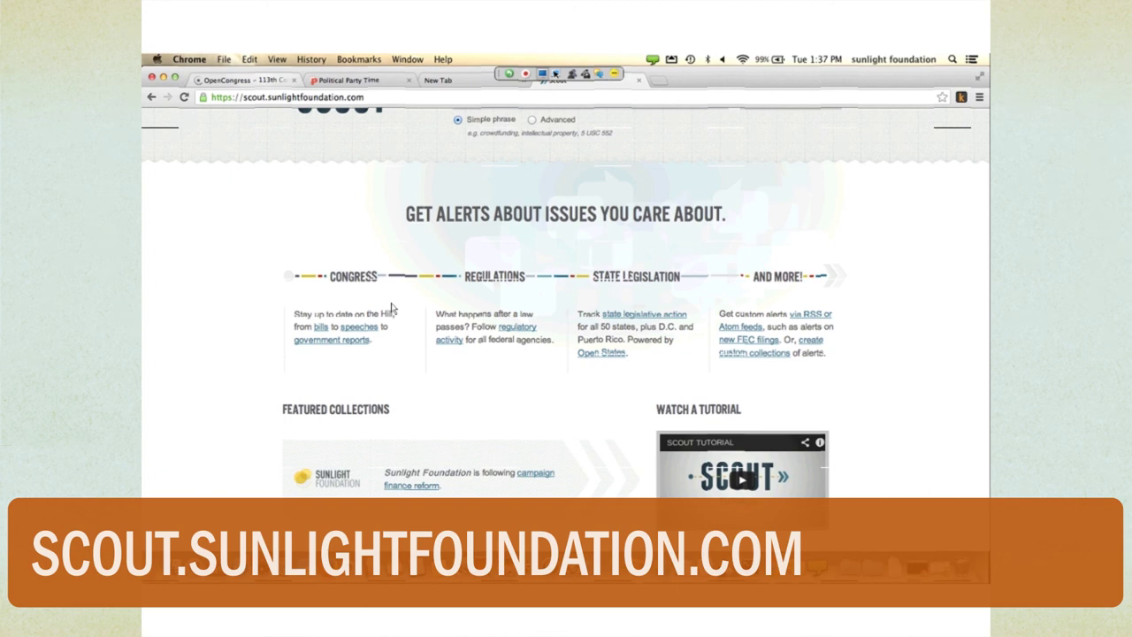
{"action": "key", "text": "super+1"}
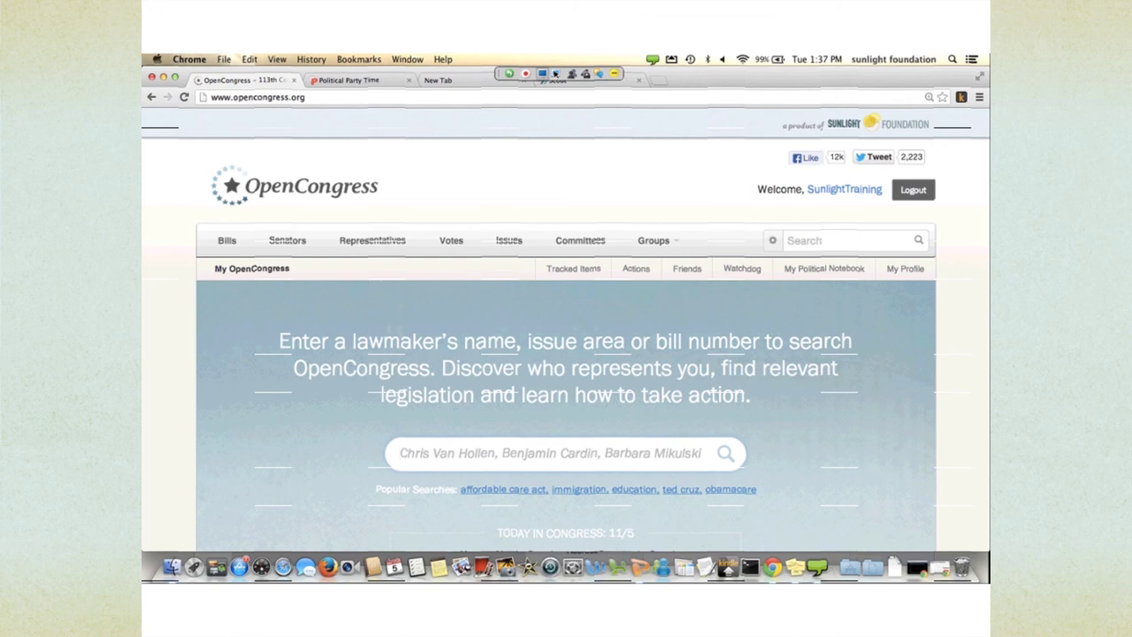
- Scroll the home page down to the Download the Congress App section and footer links
{"action": "scroll", "coordinate": [555, 470], "scroll_direction": "down", "scroll_amount": 10}
{"action": "scroll", "coordinate": [554, 469], "scroll_direction": "down", "scroll_amount": 3}
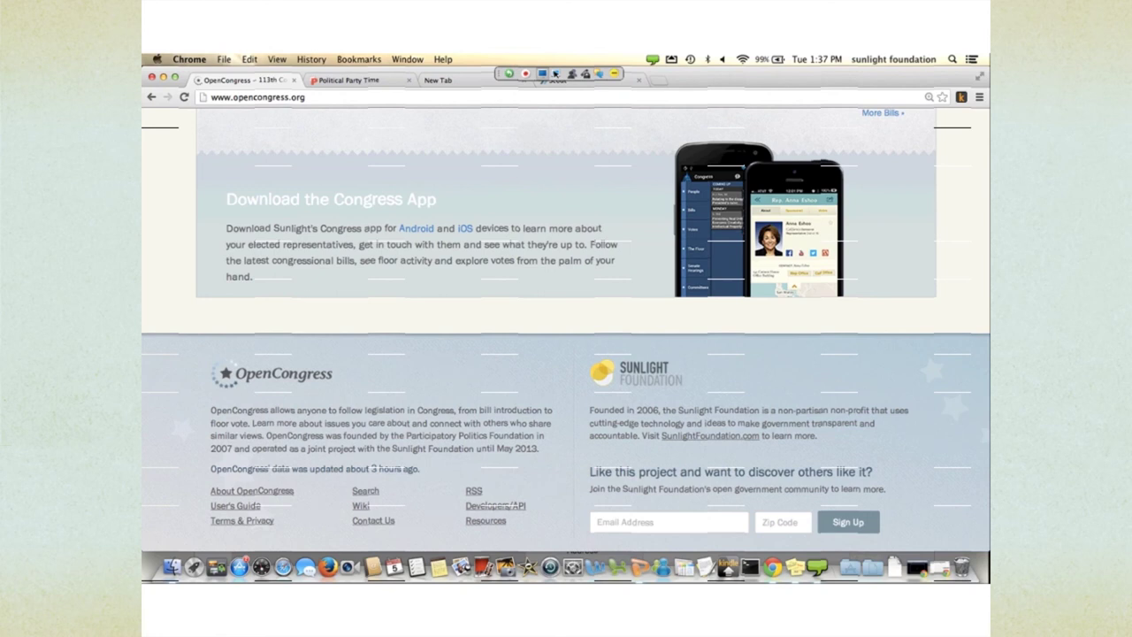
{"action": "left_click", "coordinate": [330, 199]}
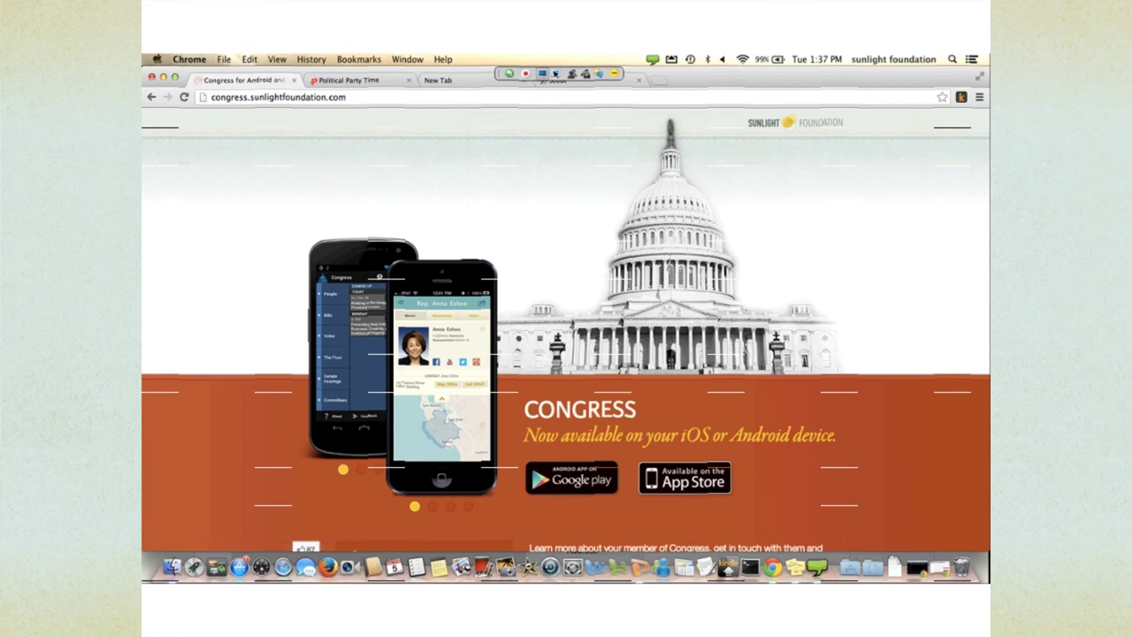
{"action": "scroll", "coordinate": [566, 353], "scroll_direction": "down", "scroll_amount": 3}
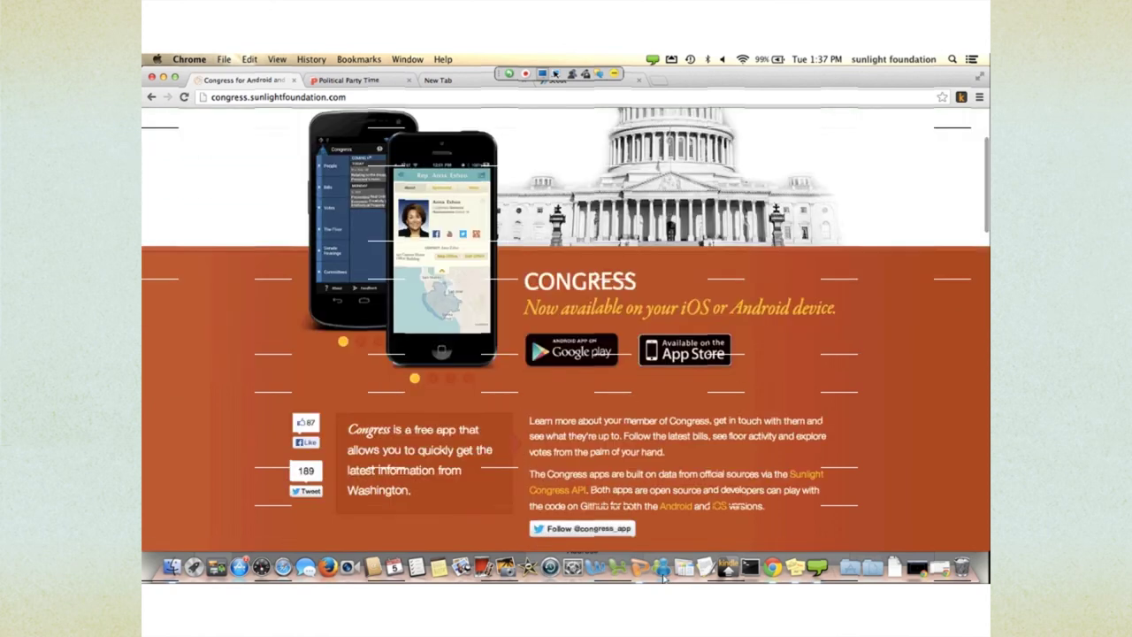
{"action": "scroll", "coordinate": [566, 354], "scroll_direction": "up", "scroll_amount": 3}
{"action": "left_click", "coordinate": [151, 96]}
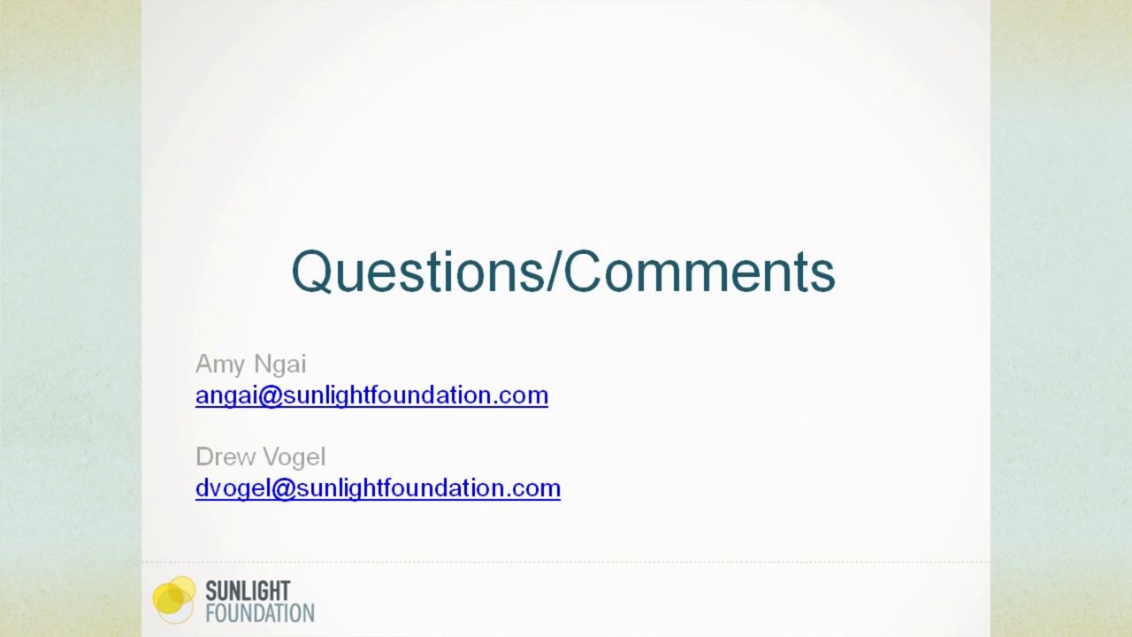
{"action": "key", "text": "Escape"}
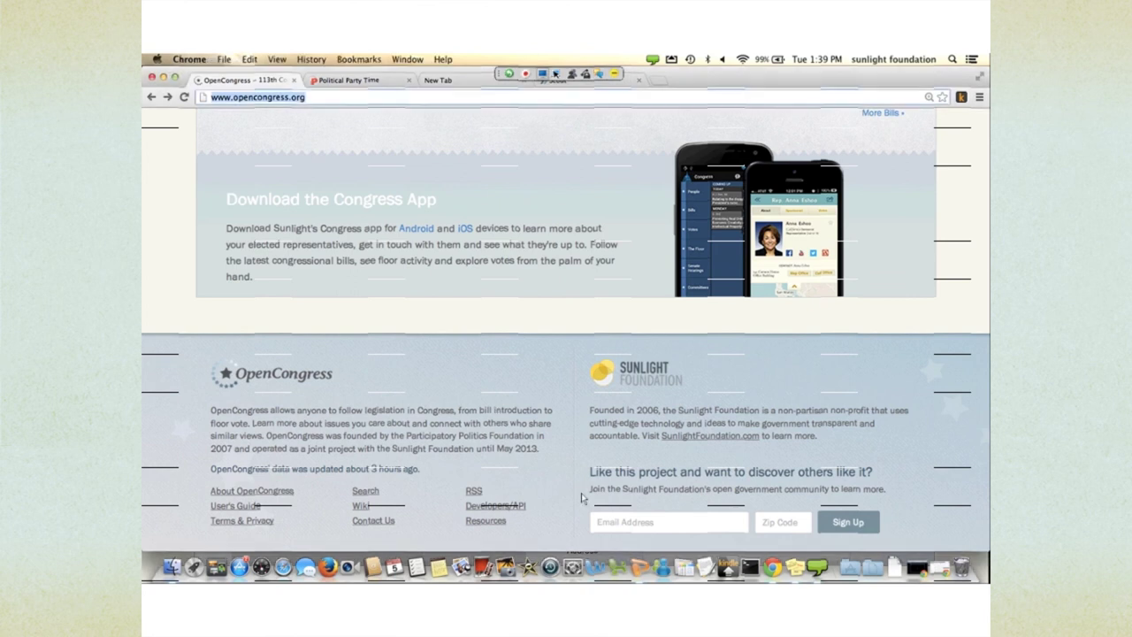
- Load the openstates.org site in the address bar and skim its home page
{"action": "type", "text": "s"}
{"action": "key", "text": "BackSpace"}
{"action": "key", "text": "BackSpace"}
{"action": "type", "text": "open"}
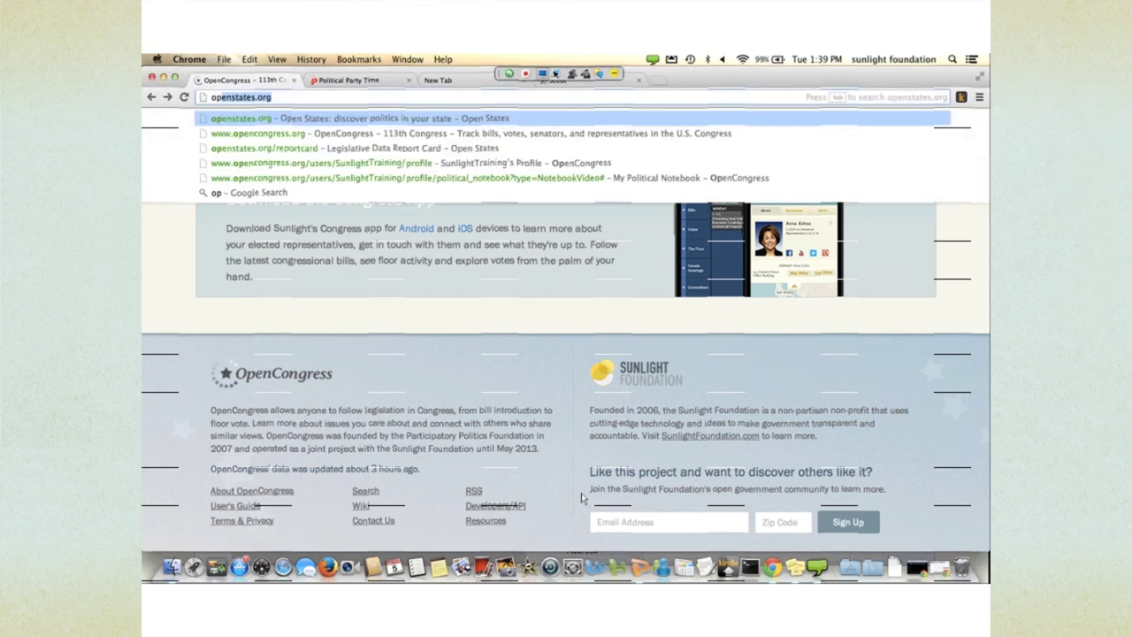
{"action": "key", "text": "Return"}
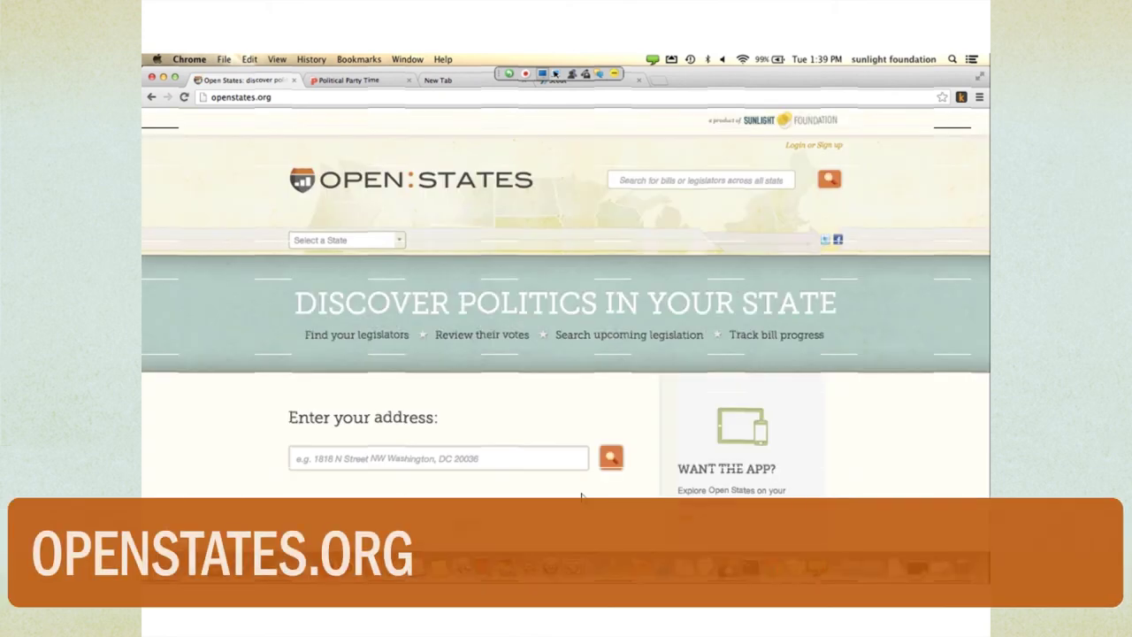
{"action": "scroll", "coordinate": [581, 497], "scroll_direction": "down", "scroll_amount": 1}
{"action": "scroll", "coordinate": [619, 531], "scroll_direction": "up", "scroll_amount": 1}
- Open the Select a State dropdown and scroll through the list of states
{"action": "key", "text": "Down"}
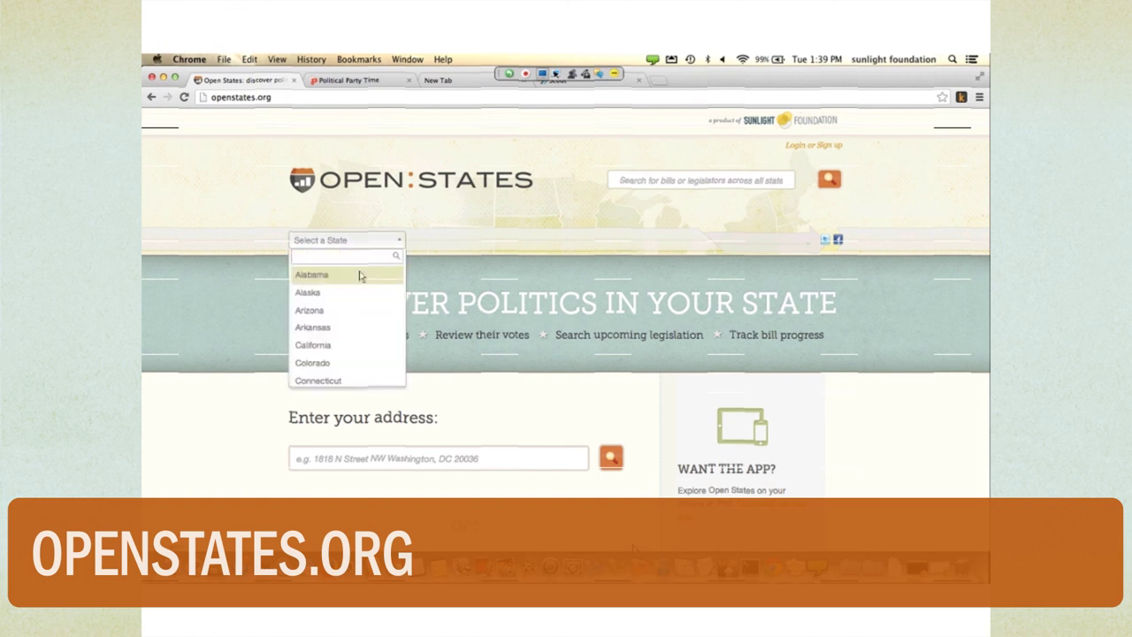
{"action": "key", "text": "Down"}
{"action": "key", "text": "Down"}
{"action": "key", "text": "Down"}
{"action": "scroll", "coordinate": [358, 275], "scroll_direction": "down", "scroll_amount": 10}
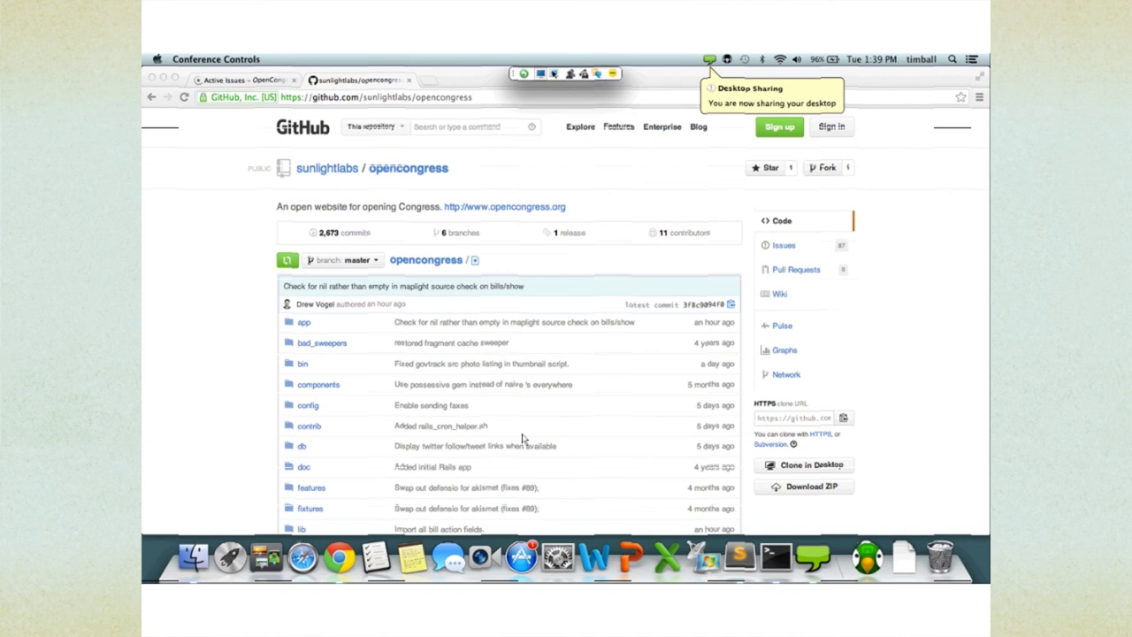
- Show the sunlightlabs/opencongress GitHub repository, then switch to Conference Controls to return to Open States
{"action": "left_click", "coordinate": [411, 327]}
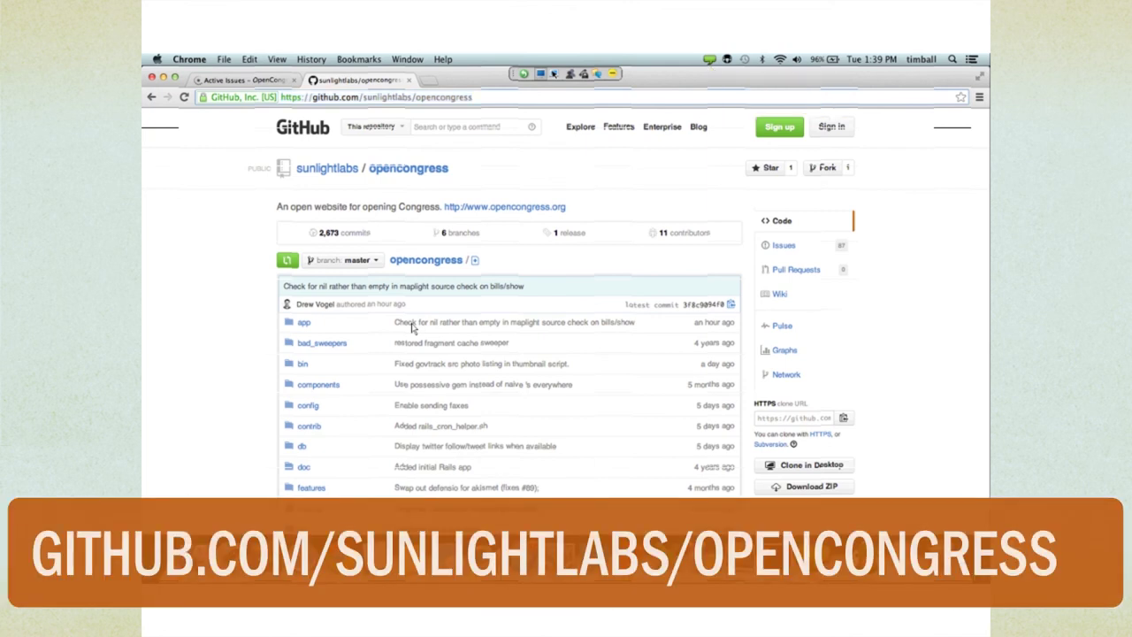
{"action": "scroll", "coordinate": [247, 164], "scroll_direction": "up", "scroll_amount": 1}
{"action": "key", "text": "super+Tab"}
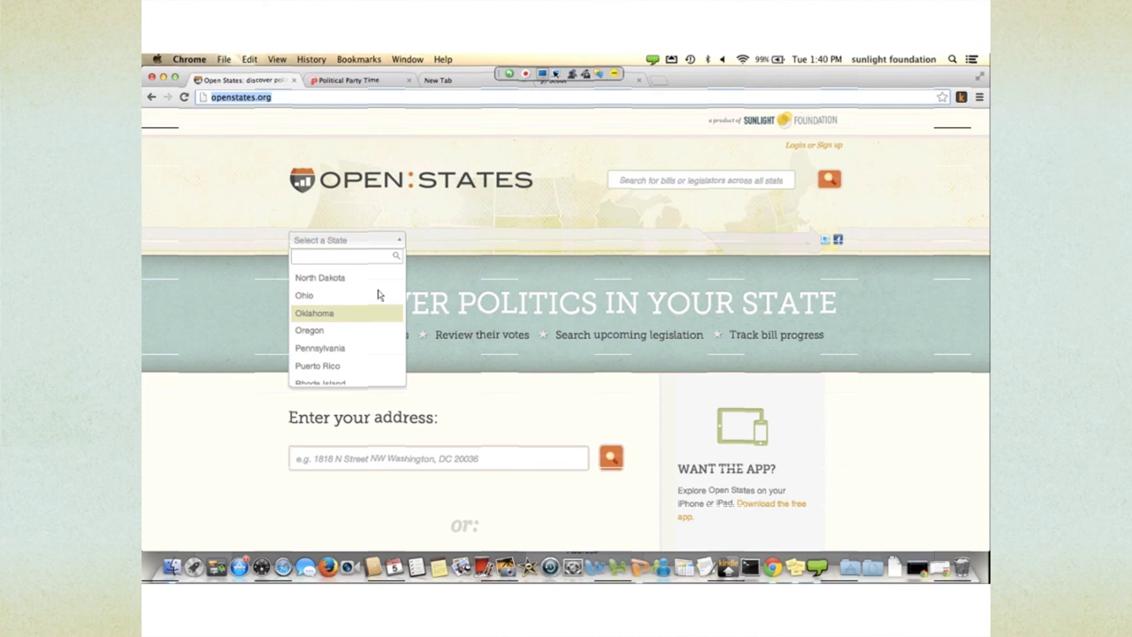
- Load training.sunlightfoundation.com and scroll to its Campaign Finance and Data Analysis training modules
{"action": "type", "text": "a"}
{"action": "key", "text": "BackSpace"}
{"action": "type", "text": "training.sunlightfoundation.com"}
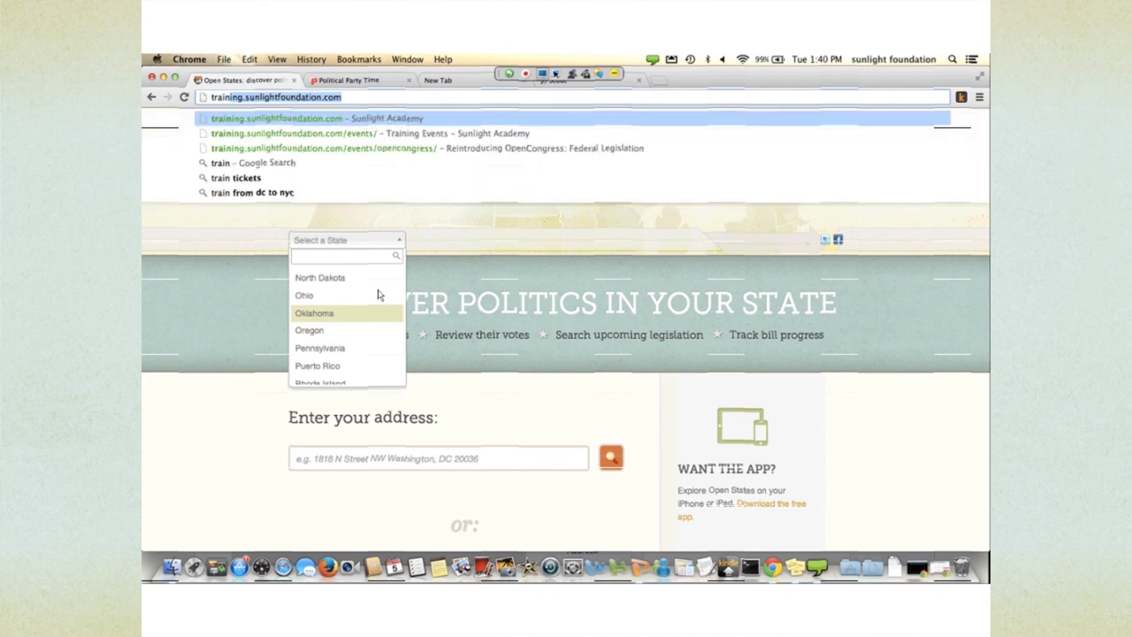
{"action": "key", "text": "Return"}
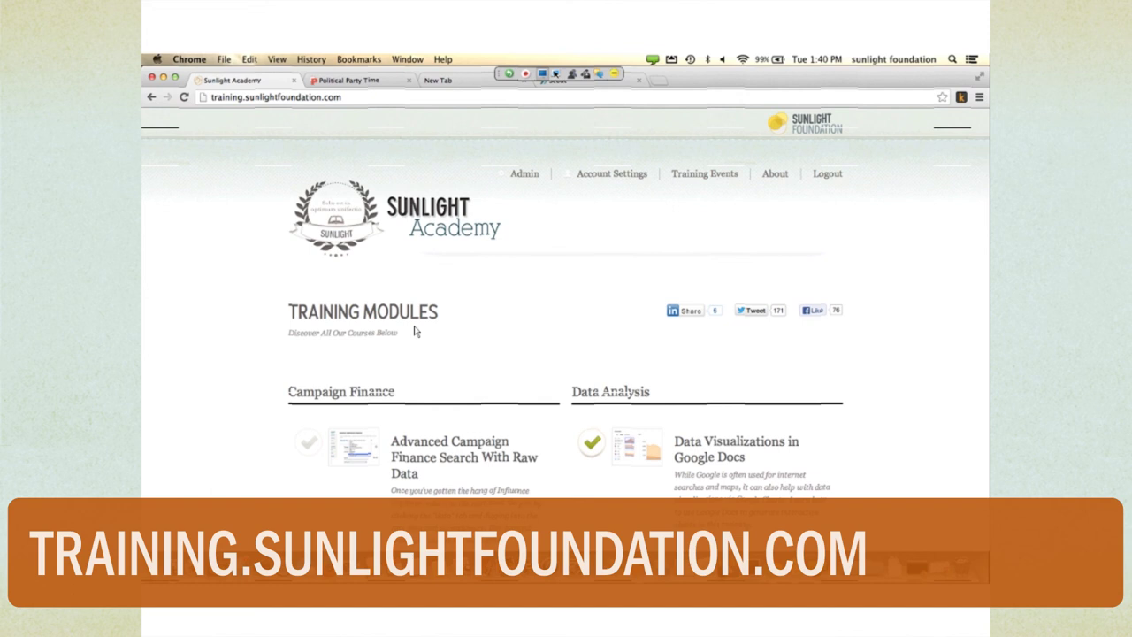
{"action": "scroll", "coordinate": [415, 331], "scroll_direction": "down", "scroll_amount": 1}
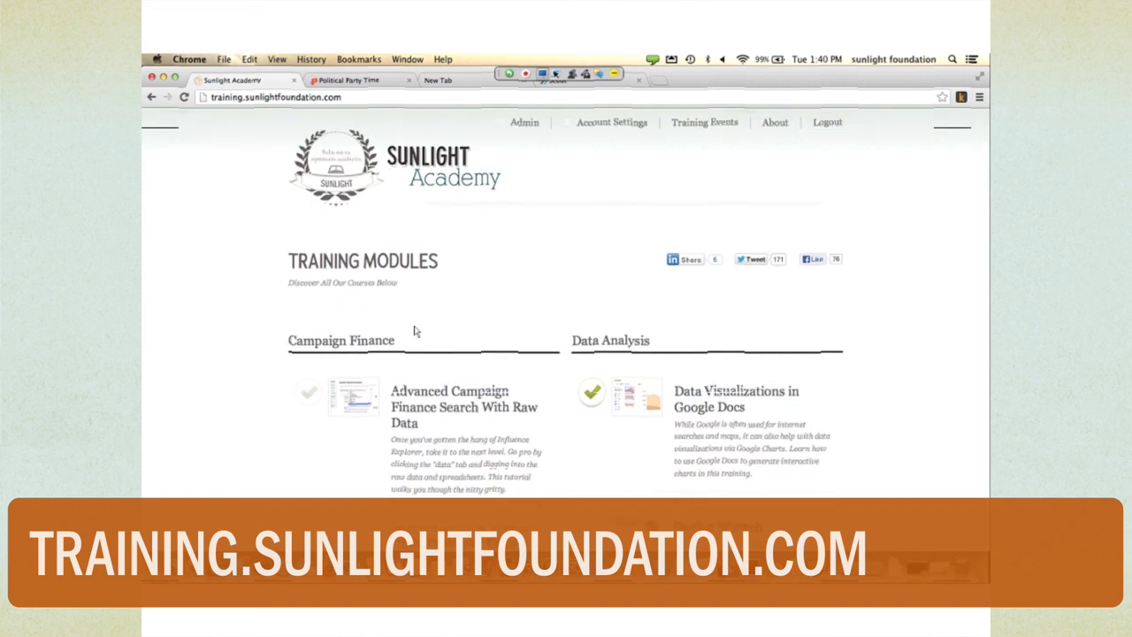
{"action": "scroll", "coordinate": [415, 332], "scroll_direction": "up", "scroll_amount": 1}
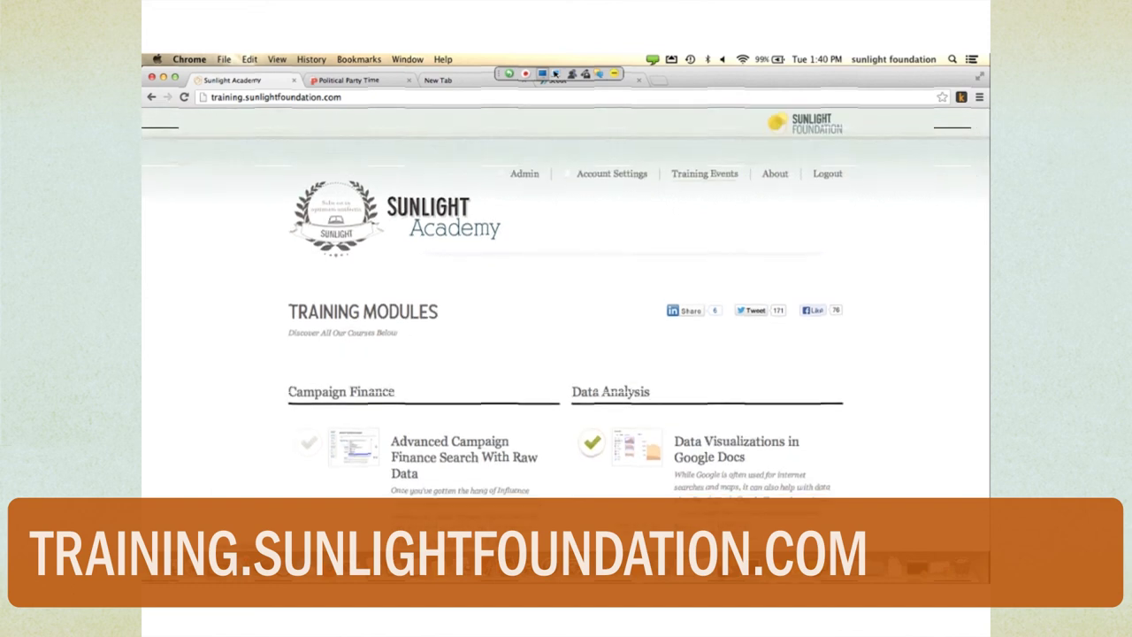
{"action": "scroll", "coordinate": [566, 353], "scroll_direction": "down", "scroll_amount": 5}
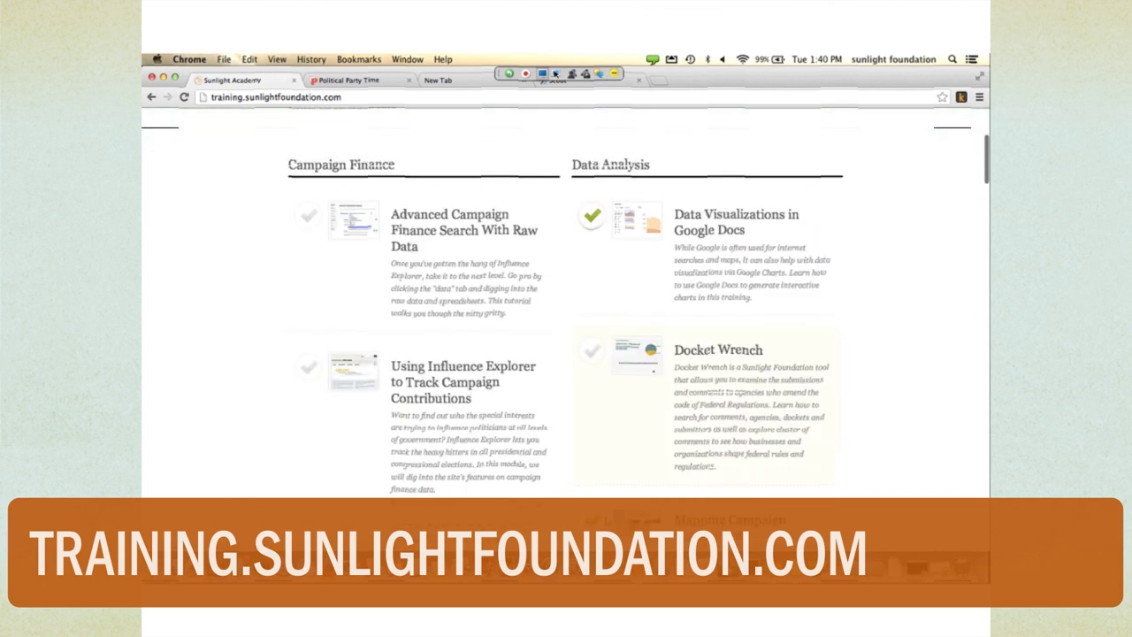
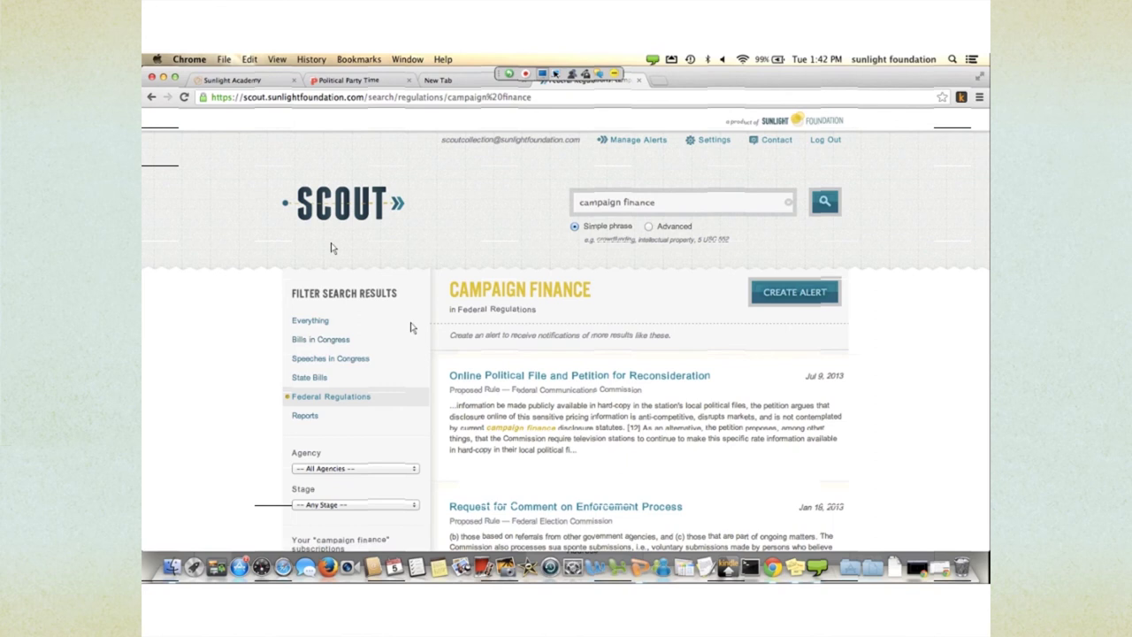
- Browse Scout's Agency filter list, leave it at All Agencies, and open a new blank tab
{"action": "scroll", "coordinate": [410, 327], "scroll_direction": "down", "scroll_amount": 2}
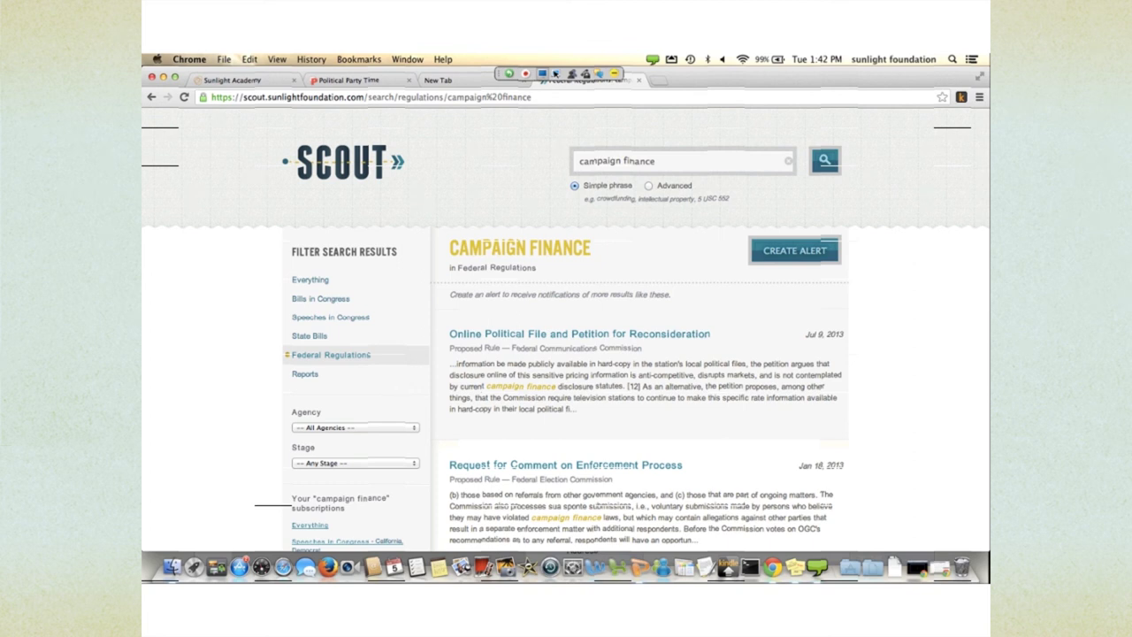
{"action": "scroll", "coordinate": [584, 501], "scroll_direction": "down", "scroll_amount": 2}
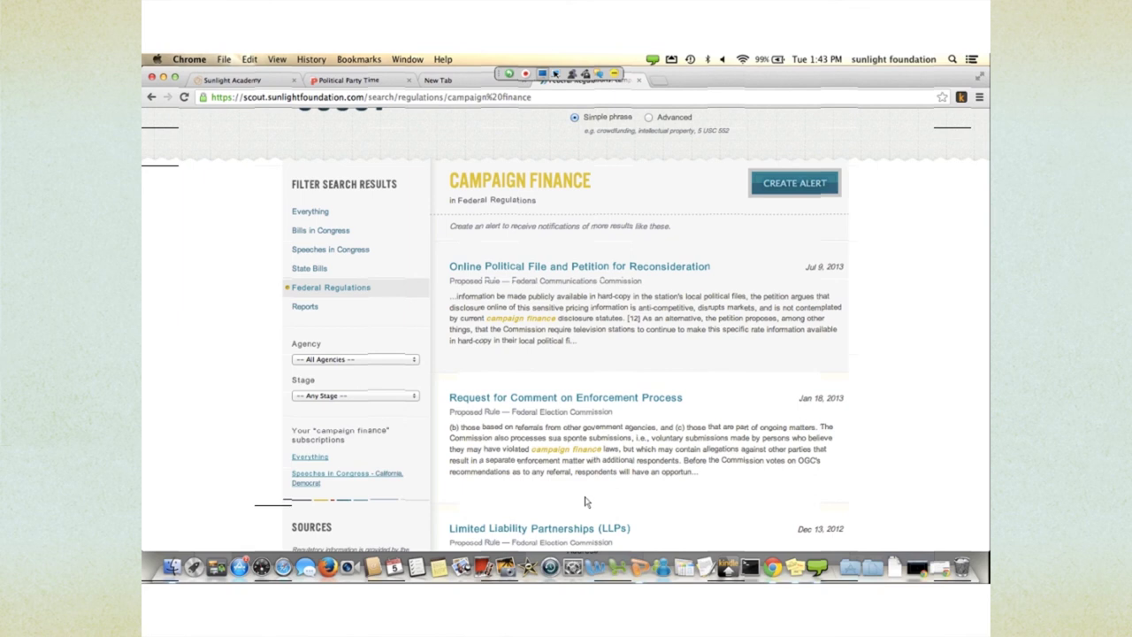
{"action": "scroll", "coordinate": [539, 451], "scroll_direction": "down", "scroll_amount": 1}
{"action": "scroll", "coordinate": [513, 424], "scroll_direction": "up", "scroll_amount": 1}
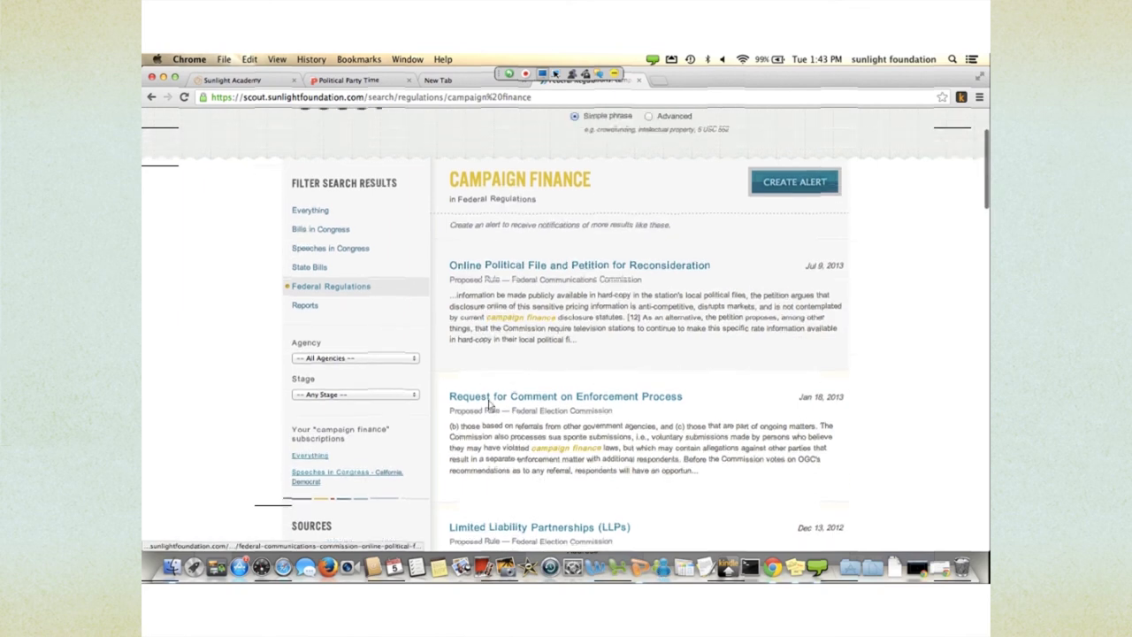
{"action": "key", "text": "space"}
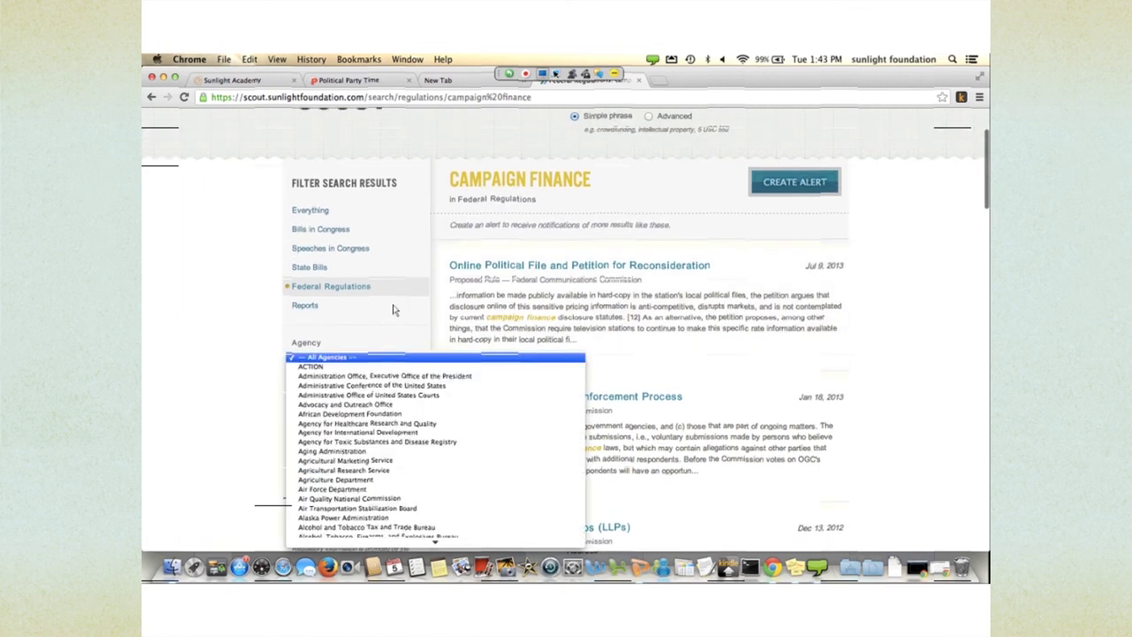
{"action": "type", "text": "ag"}
{"action": "key", "text": "Down"}
{"action": "key", "text": "Down"}
{"action": "key", "text": "Down"}
{"action": "key", "text": "Down"}
{"action": "key", "text": "Down"}
{"action": "key", "text": "Down"}
{"action": "key", "text": "Down"}
{"action": "key", "text": "Down"}
{"action": "key", "text": "Down"}
{"action": "key", "text": "Down"}
{"action": "key", "text": "Down"}
{"action": "key", "text": "Down"}
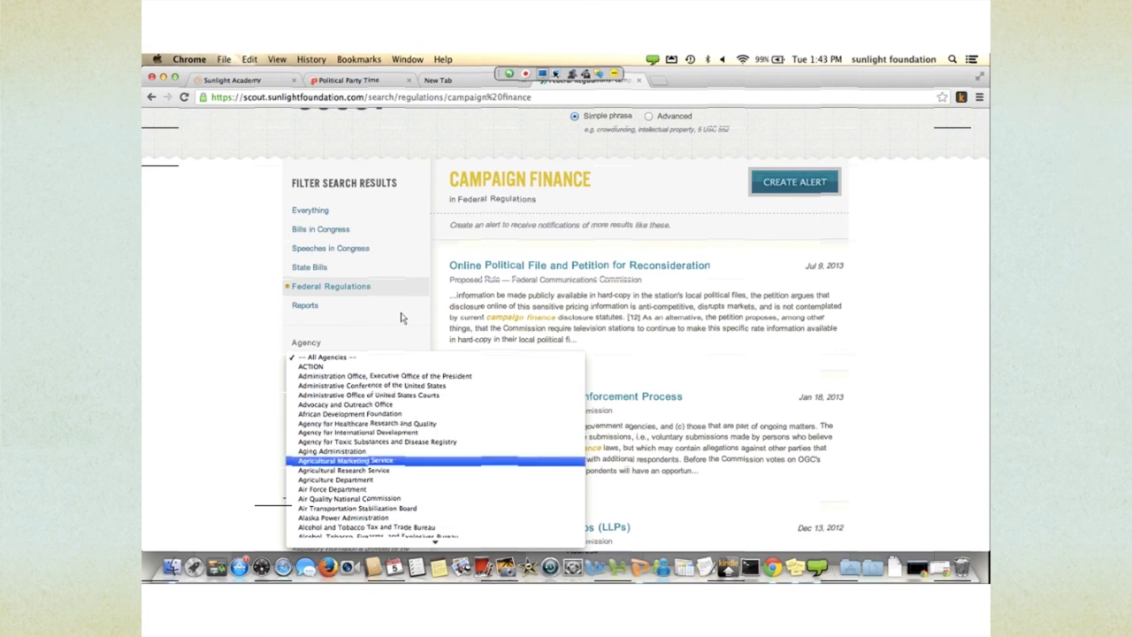
{"action": "key", "text": "Down"}
{"action": "key", "text": "Down"}
{"action": "key", "text": "Down"}
{"action": "key", "text": "Down"}
{"action": "key", "text": "Down"}
{"action": "key", "text": "Down"}
{"action": "key", "text": "Down"}
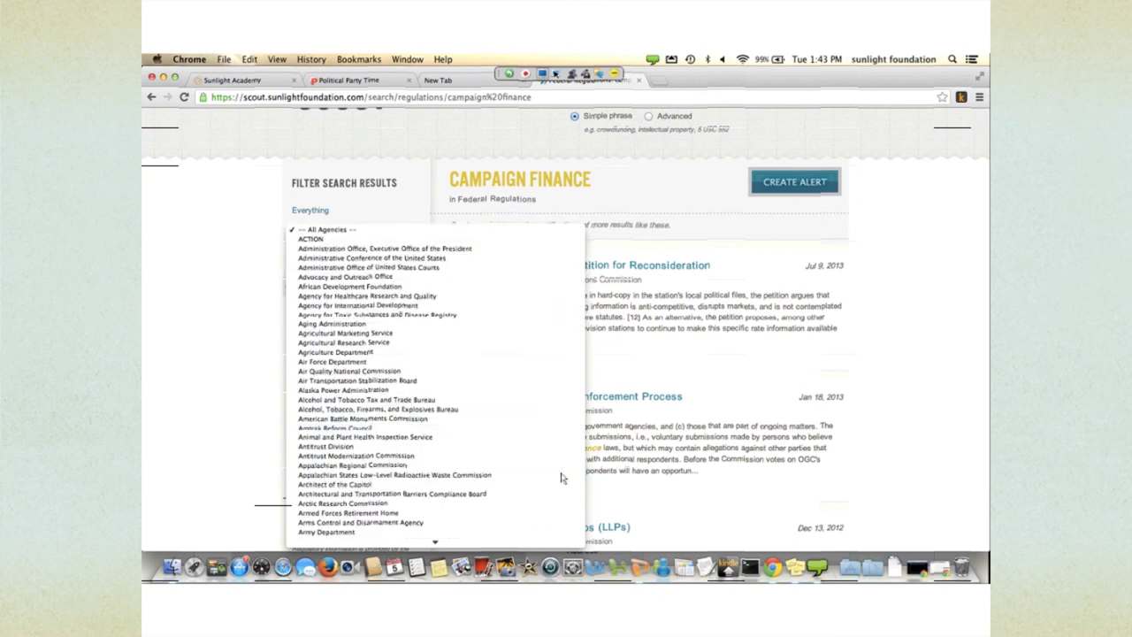
{"action": "key", "text": "Escape"}
{"action": "scroll", "coordinate": [565, 327], "scroll_direction": "up", "scroll_amount": 3}
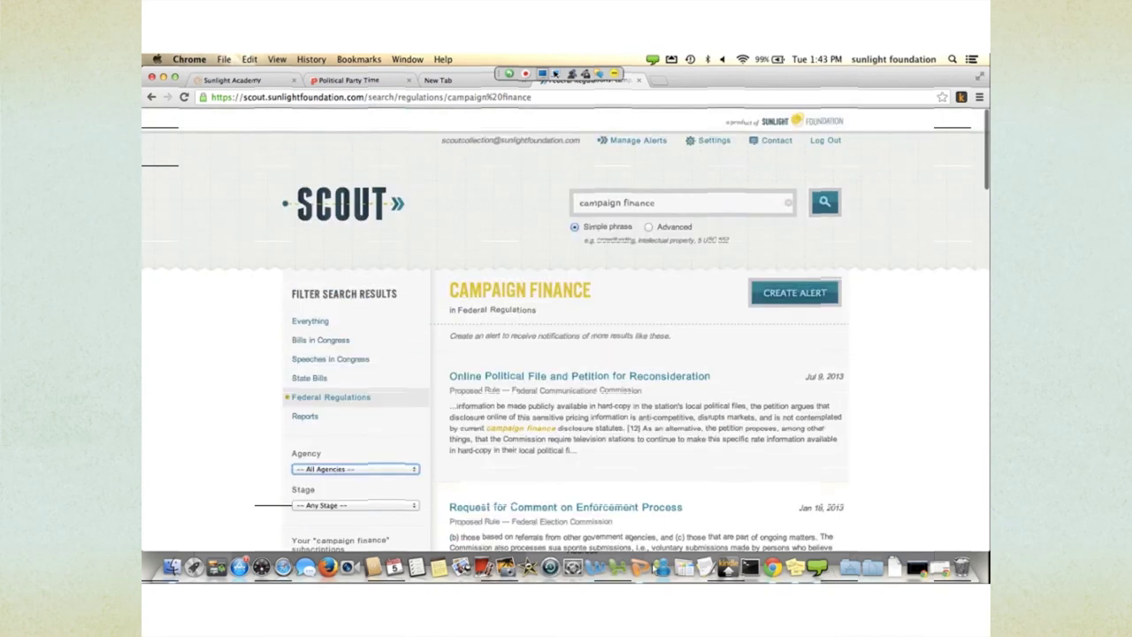
{"action": "key", "text": "super+t"}
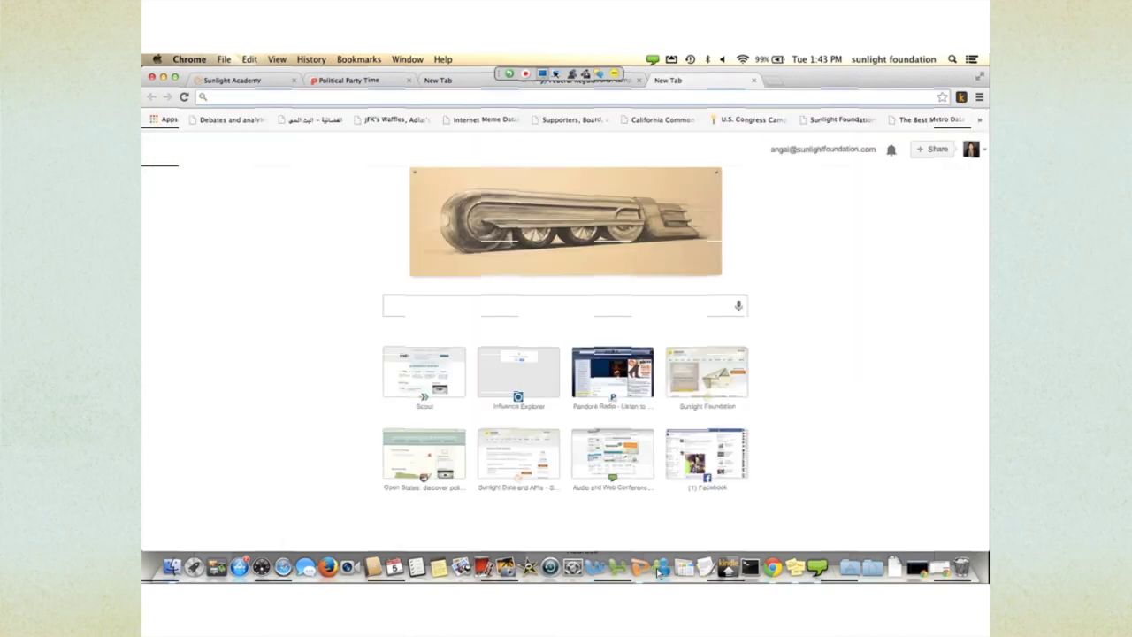
- Load docketwrench.sunlightfoundation.com using the address bar suggestion for 'doc'
{"action": "type", "text": "dock"}
{"action": "key", "text": "Return"}
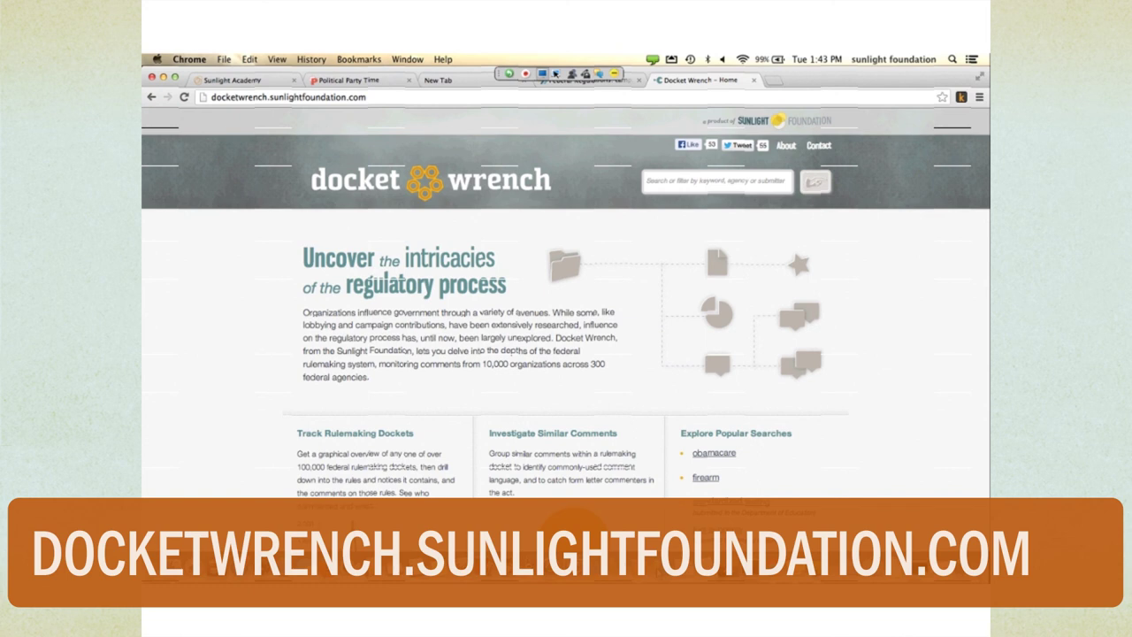
- Search Docket Wrench for 'department' and run the Department of Education agency search
{"action": "scroll", "coordinate": [563, 475], "scroll_direction": "down", "scroll_amount": 5}
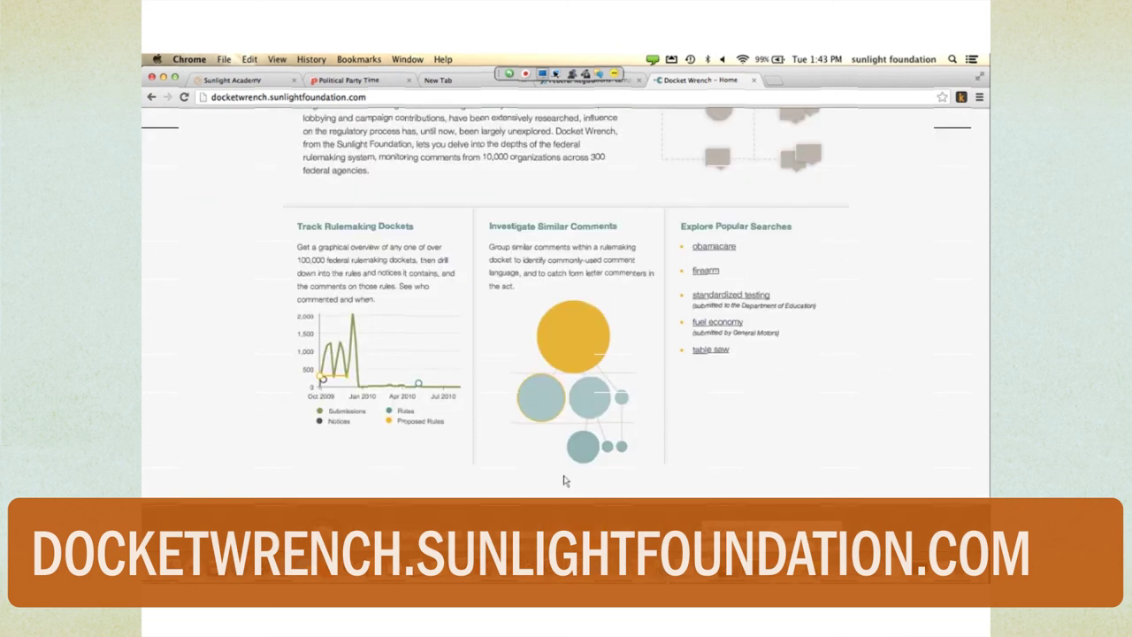
{"action": "scroll", "coordinate": [563, 474], "scroll_direction": "up", "scroll_amount": 3}
{"action": "scroll", "coordinate": [563, 475], "scroll_direction": "up", "scroll_amount": 3}
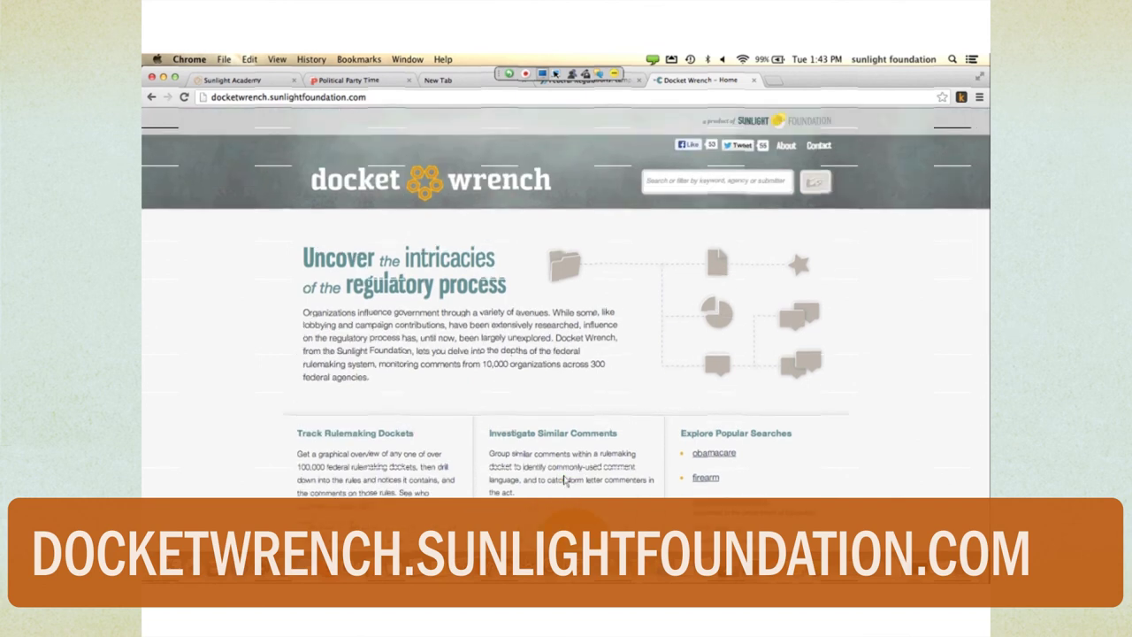
{"action": "type", "text": "departe"}
{"action": "key", "text": "BackSpace"}
{"action": "type", "text": "ment"}
{"action": "key", "text": "Down"}
{"action": "key", "text": "Down"}
{"action": "key", "text": "Down"}
{"action": "key", "text": "Down"}
{"action": "key", "text": "Return"}
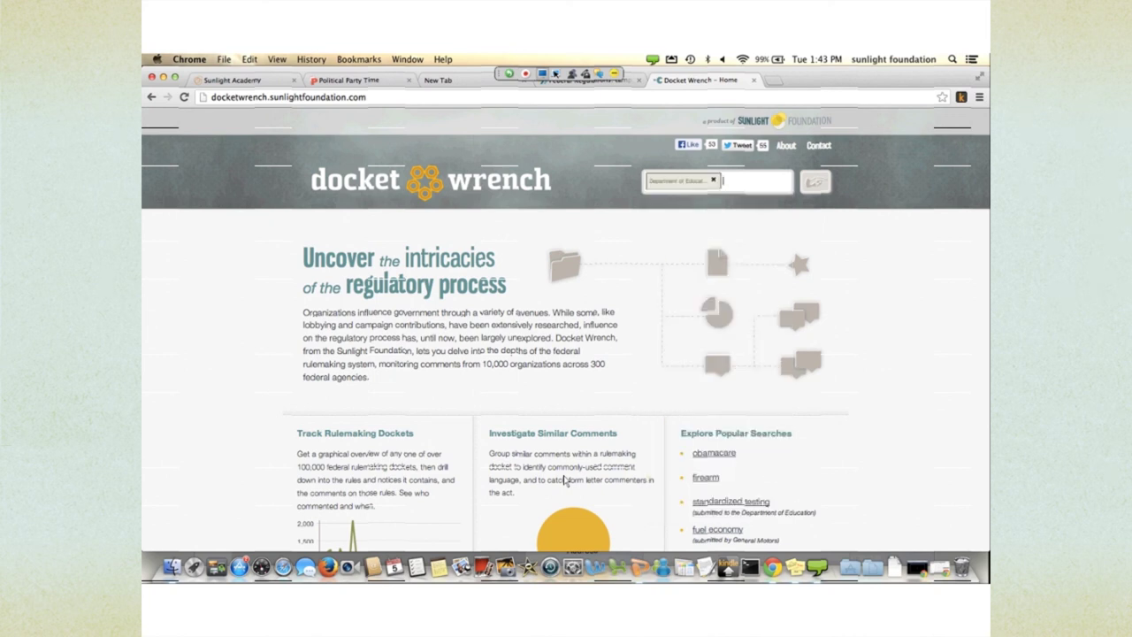
{"action": "key", "text": "Return"}
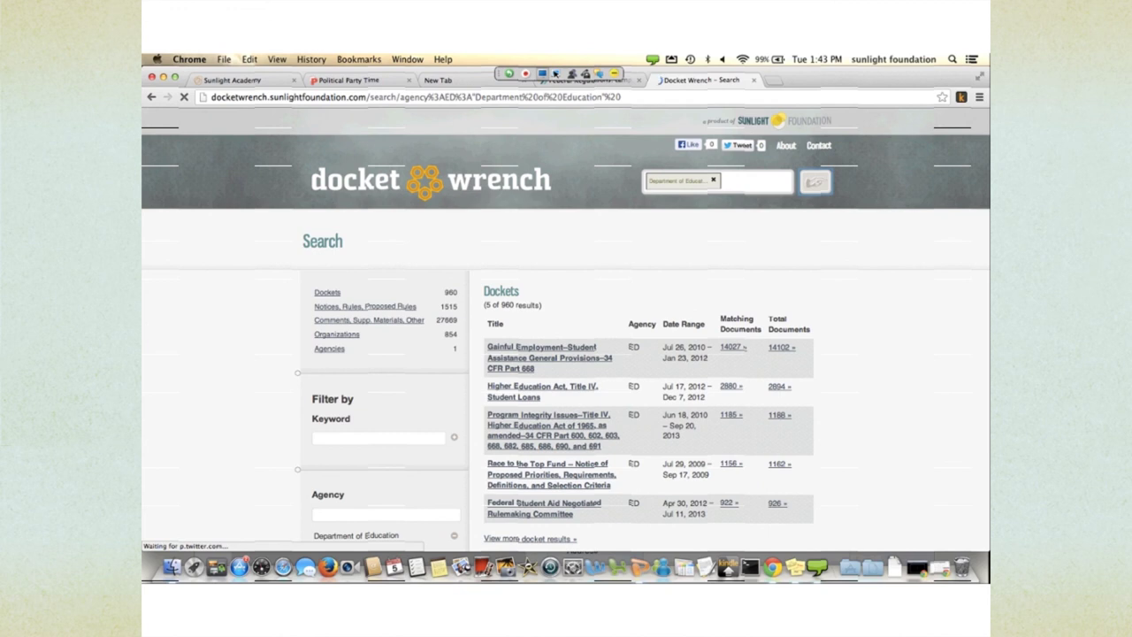
- Scroll through the Department of Education results showing 960 dockets and 1515 notices
{"action": "scroll", "coordinate": [566, 354], "scroll_direction": "down", "scroll_amount": 5}
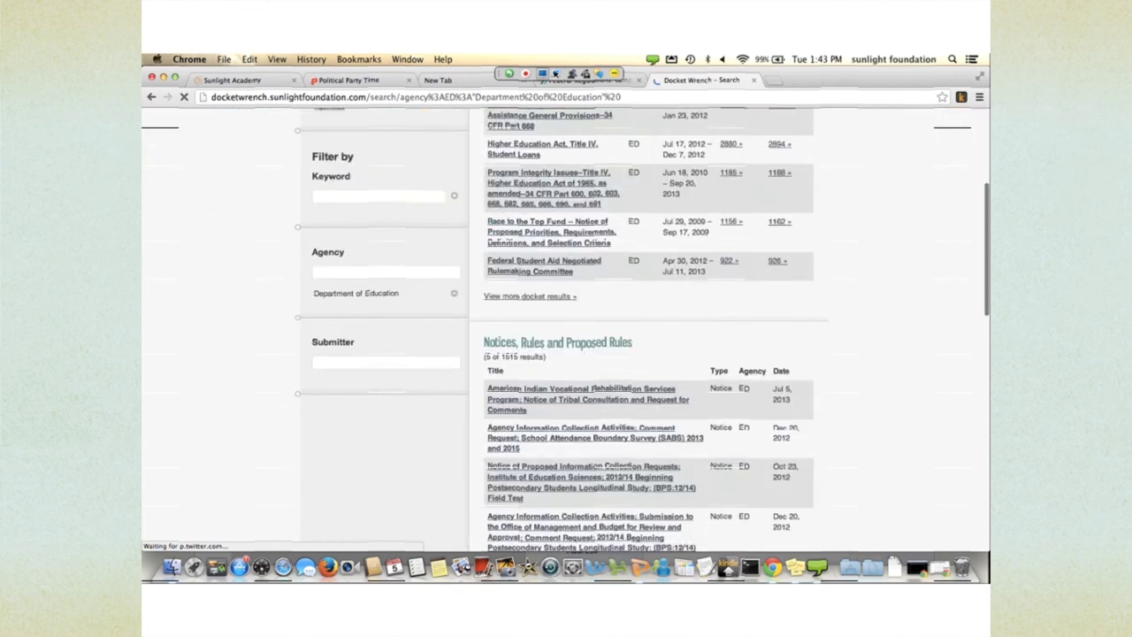
{"action": "scroll", "coordinate": [566, 354], "scroll_direction": "down", "scroll_amount": 2}
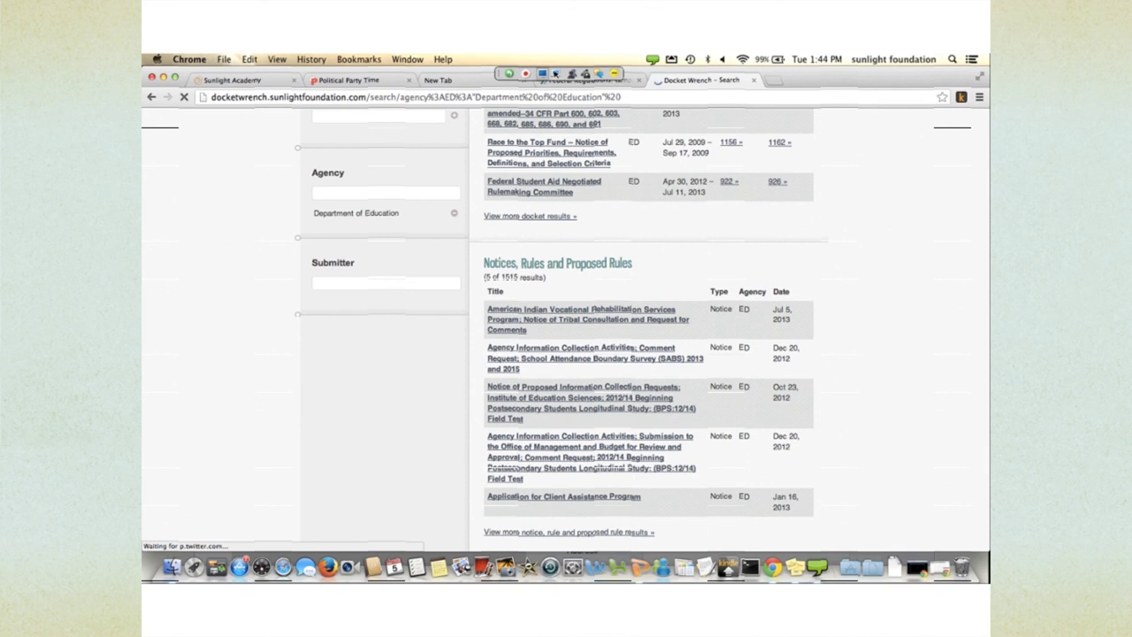
{"action": "scroll", "coordinate": [642, 329], "scroll_direction": "up", "scroll_amount": 3}
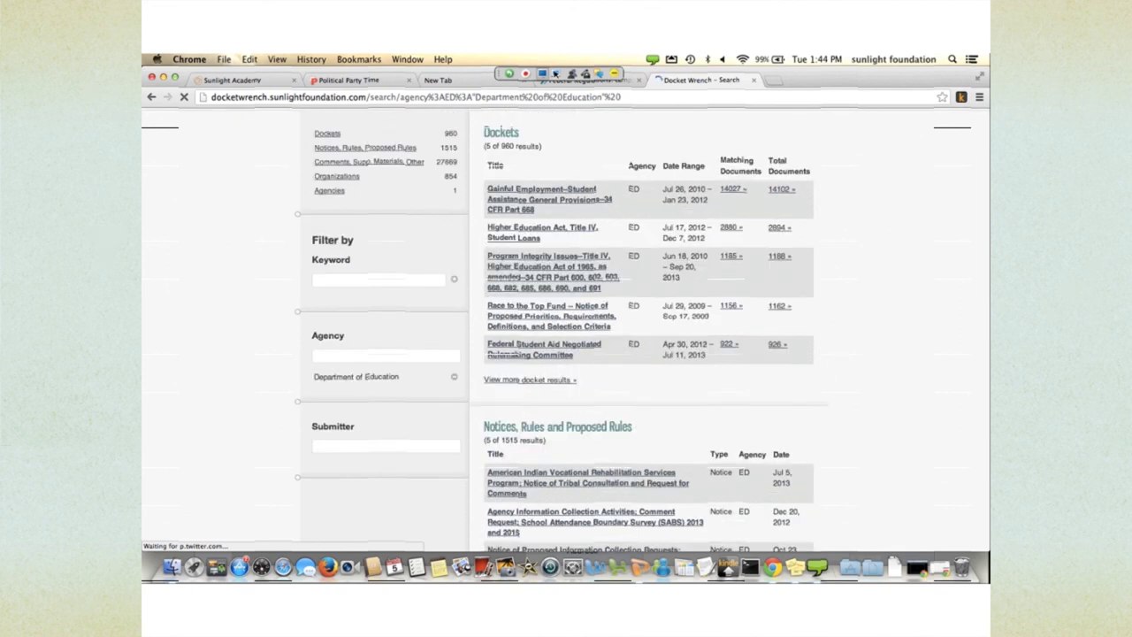
{"action": "scroll", "coordinate": [566, 354], "scroll_direction": "down", "scroll_amount": 5}
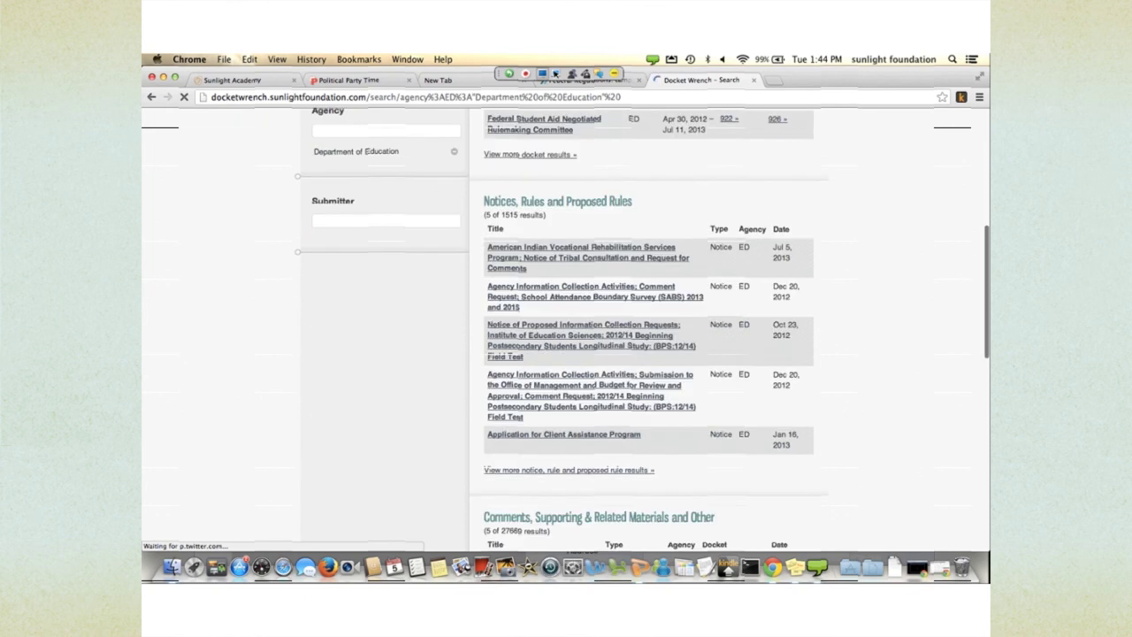
{"action": "scroll", "coordinate": [566, 353], "scroll_direction": "up", "scroll_amount": 8}
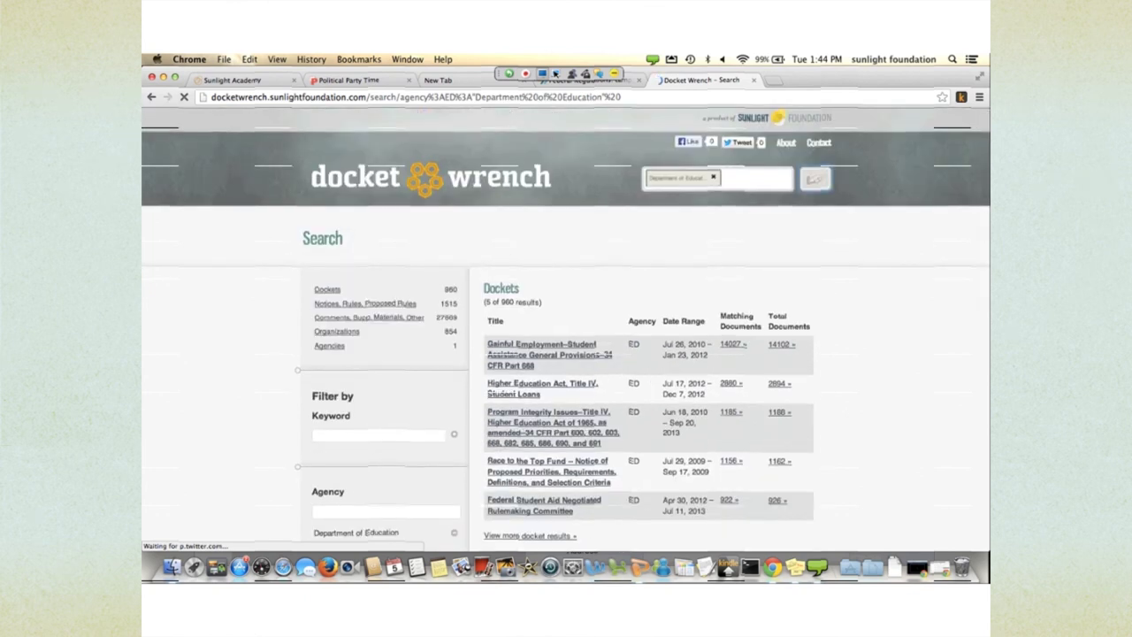
{"action": "scroll", "coordinate": [566, 353], "scroll_direction": "down", "scroll_amount": 10}
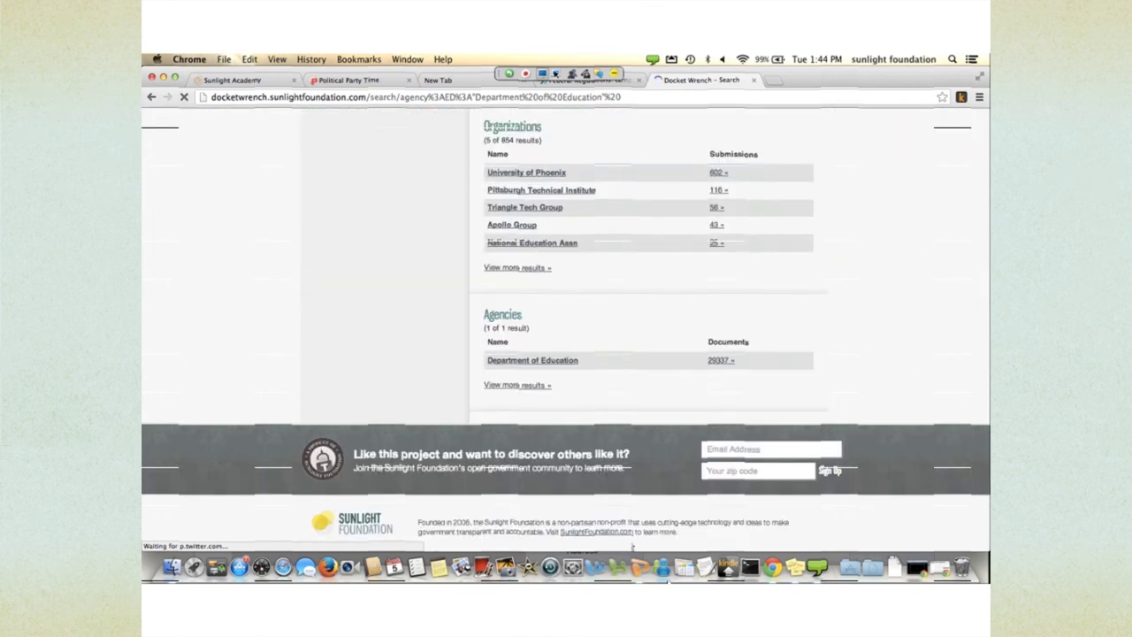
{"action": "scroll", "coordinate": [566, 353], "scroll_direction": "up", "scroll_amount": 10}
- Read Docket Wrench's About page, then switch back to the Scout campaign finance results tab
{"action": "left_click", "coordinate": [785, 145]}
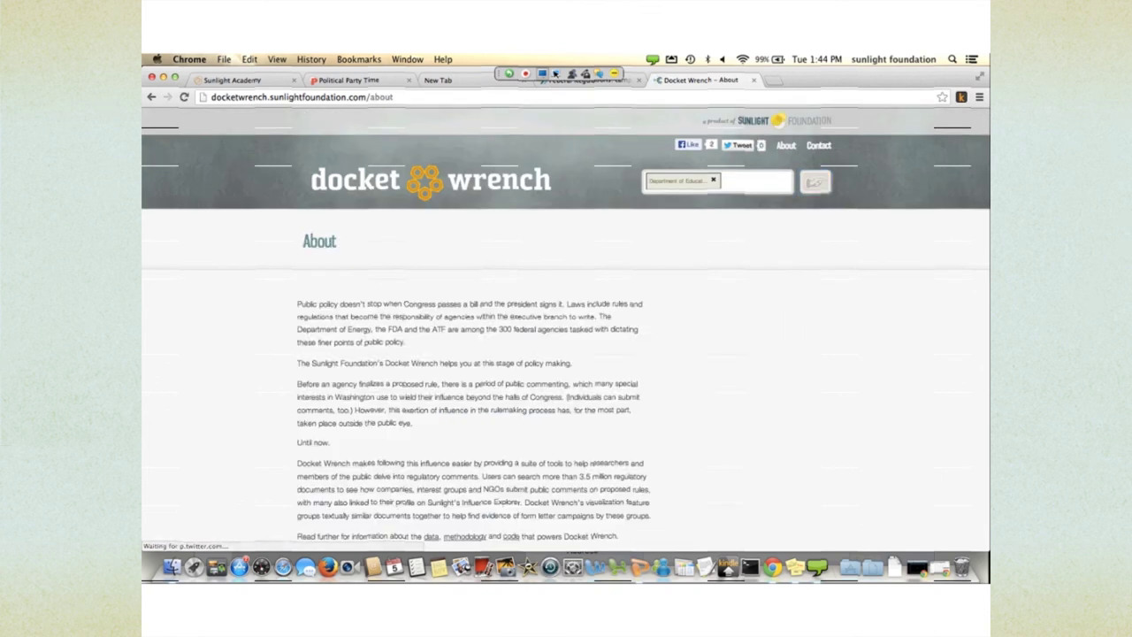
{"action": "scroll", "coordinate": [566, 329], "scroll_direction": "down", "scroll_amount": 5}
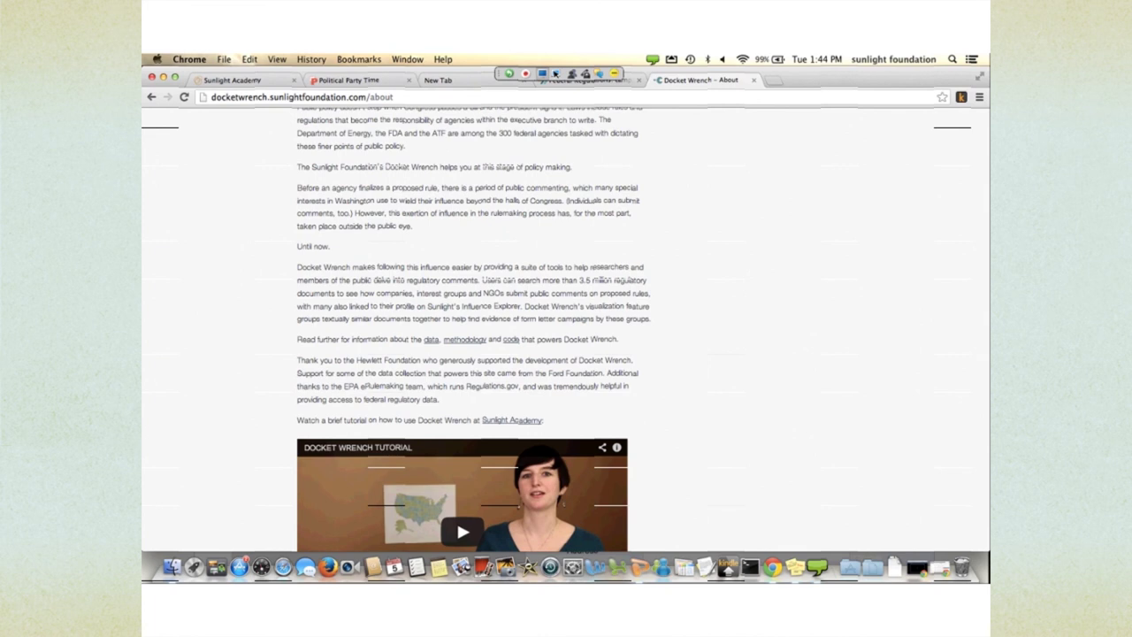
{"action": "scroll", "coordinate": [566, 329], "scroll_direction": "up", "scroll_amount": 5}
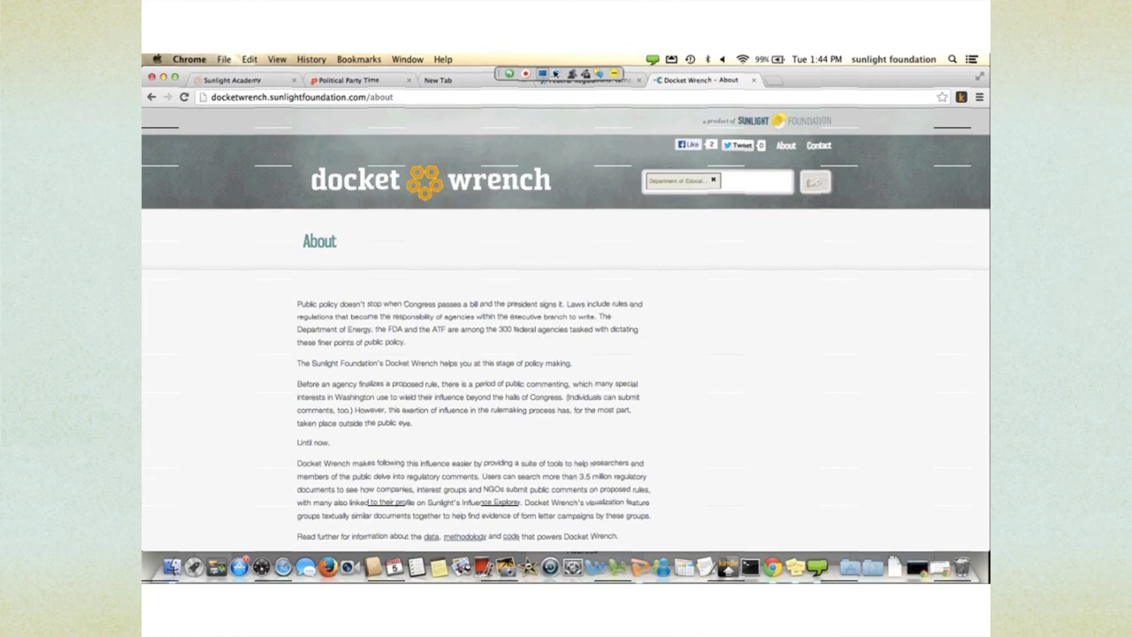
{"action": "left_click", "coordinate": [557, 80]}
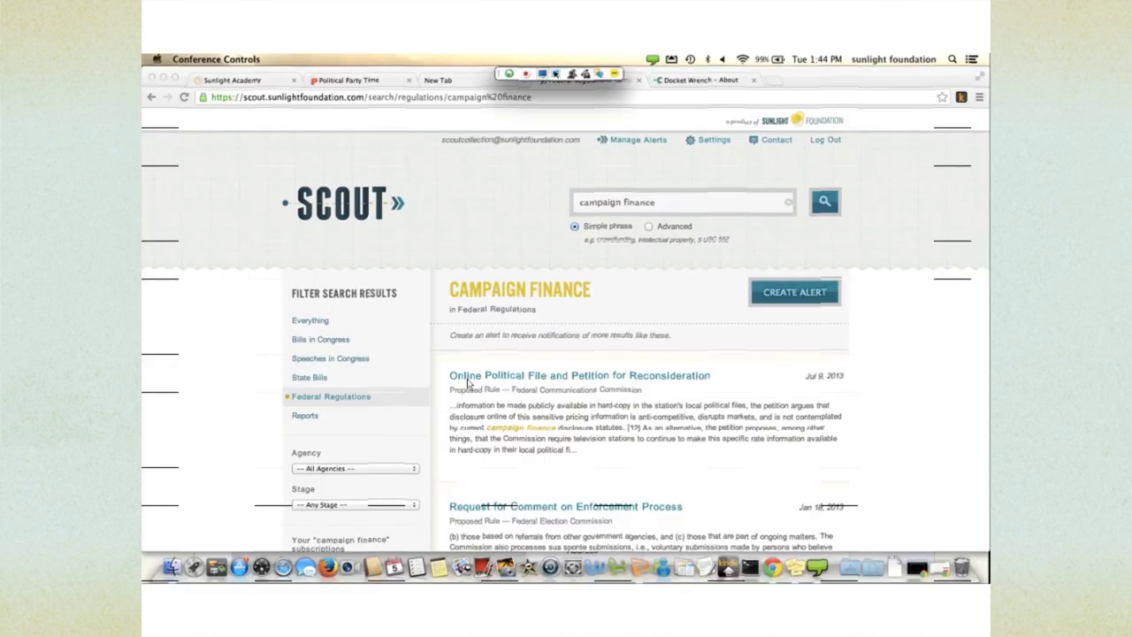
{"action": "left_click", "coordinate": [232, 79]}
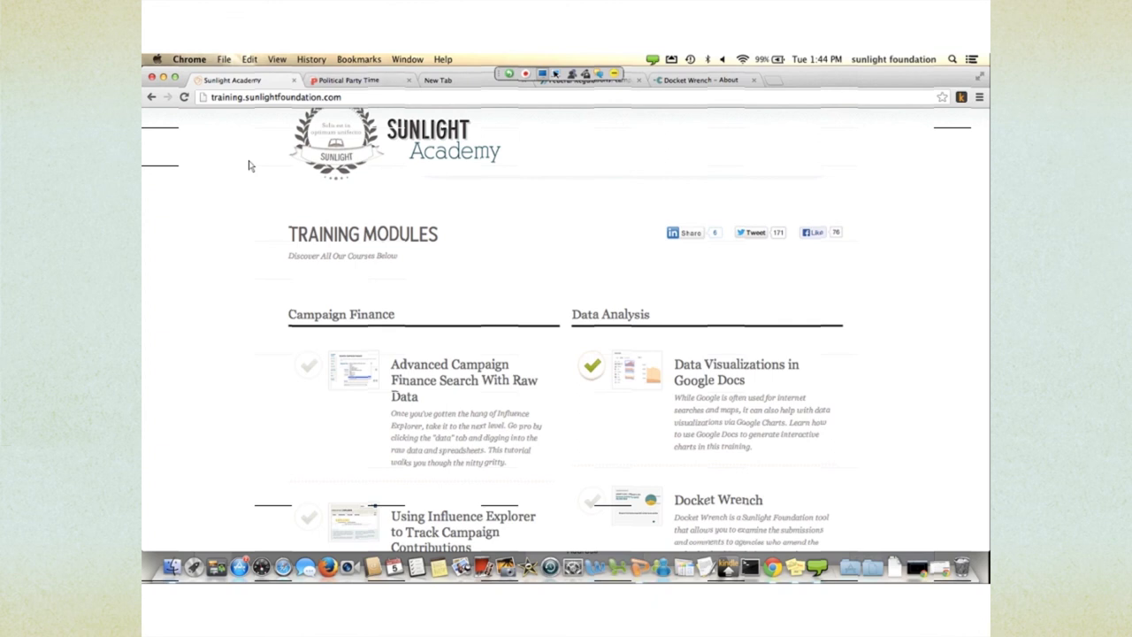
{"action": "key", "text": "super+l"}
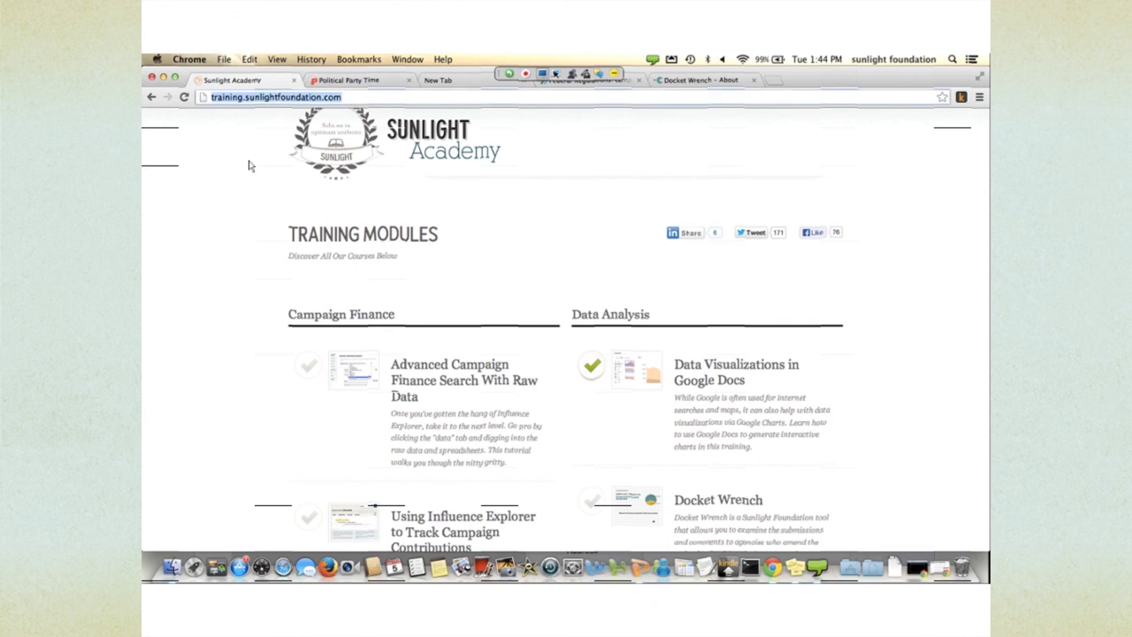
{"action": "type", "text": "ope"}
{"action": "key", "text": "Down"}
{"action": "key", "text": "Return"}
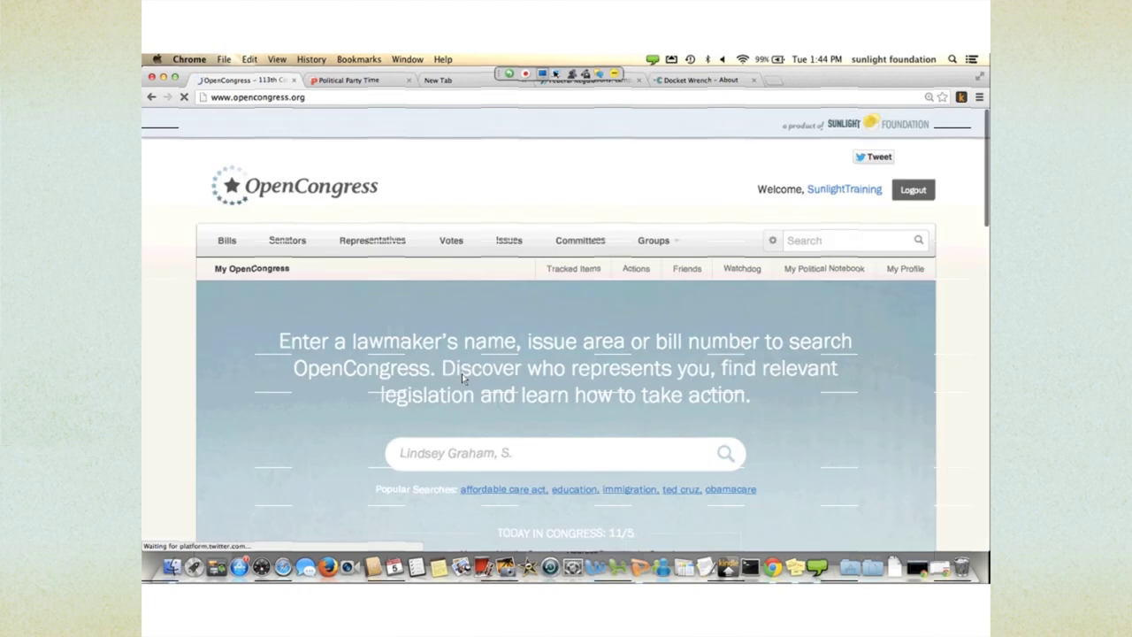
- Browse OpenCongress's Resources page at opencongress.org/tools, including State and District Portals and Head-to-Head Vote Comparison
{"action": "scroll", "coordinate": [461, 378], "scroll_direction": "down", "scroll_amount": 5}
{"action": "scroll", "coordinate": [462, 378], "scroll_direction": "down", "scroll_amount": 15}
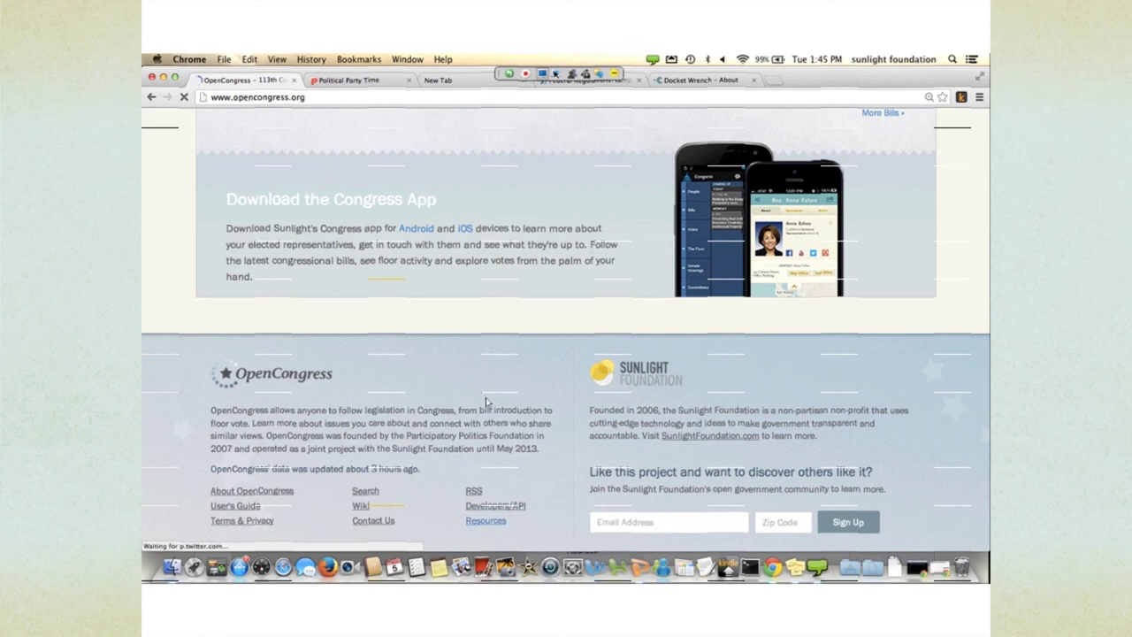
{"action": "left_click", "coordinate": [485, 520]}
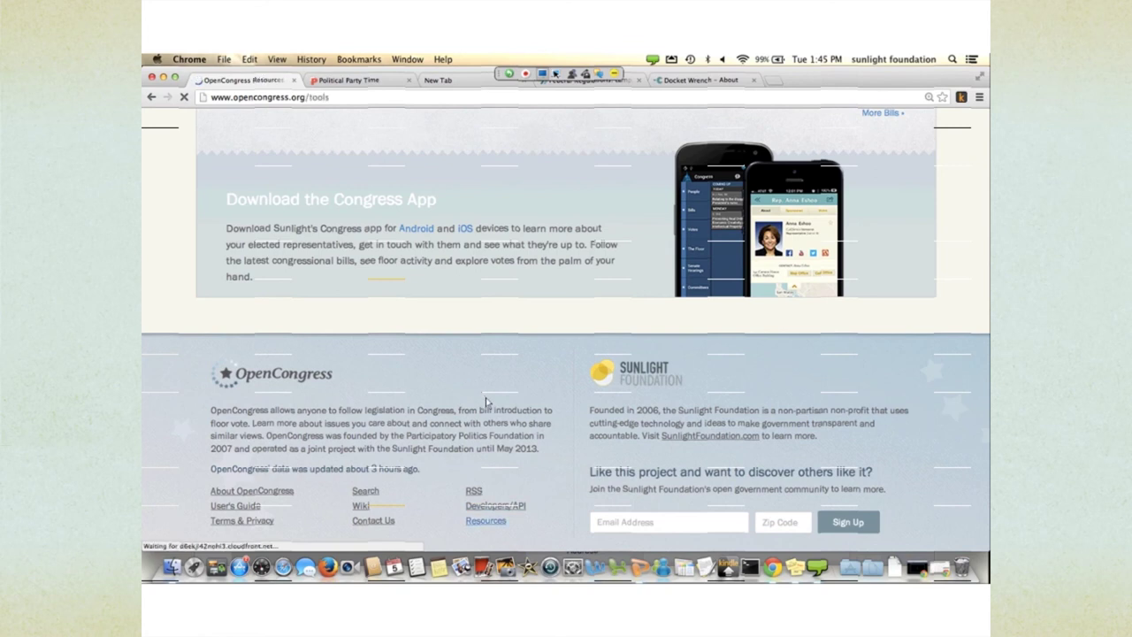
{"action": "scroll", "coordinate": [584, 499], "scroll_direction": "down", "scroll_amount": 5}
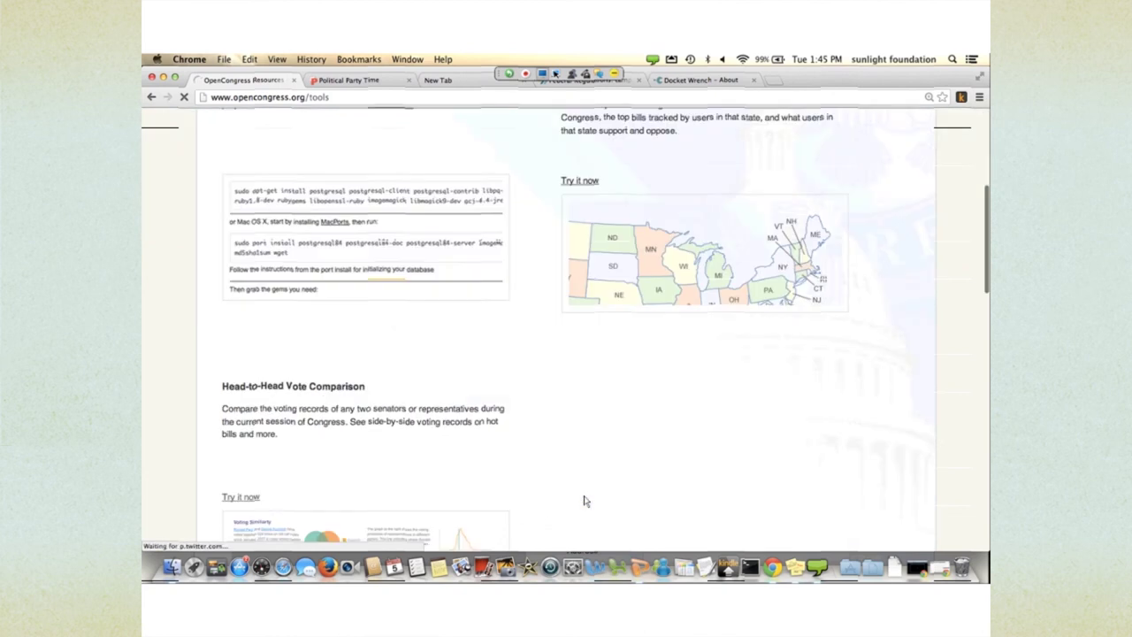
{"action": "scroll", "coordinate": [583, 500], "scroll_direction": "down", "scroll_amount": 4}
{"action": "scroll", "coordinate": [584, 500], "scroll_direction": "down", "scroll_amount": 10}
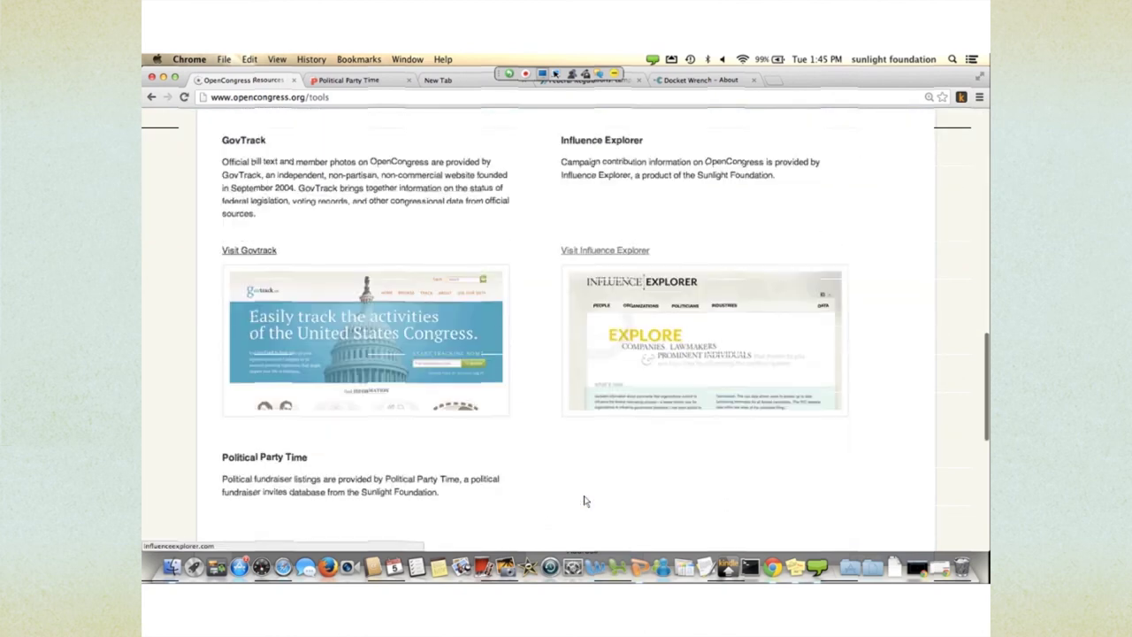
{"action": "scroll", "coordinate": [584, 501], "scroll_direction": "up", "scroll_amount": 20}
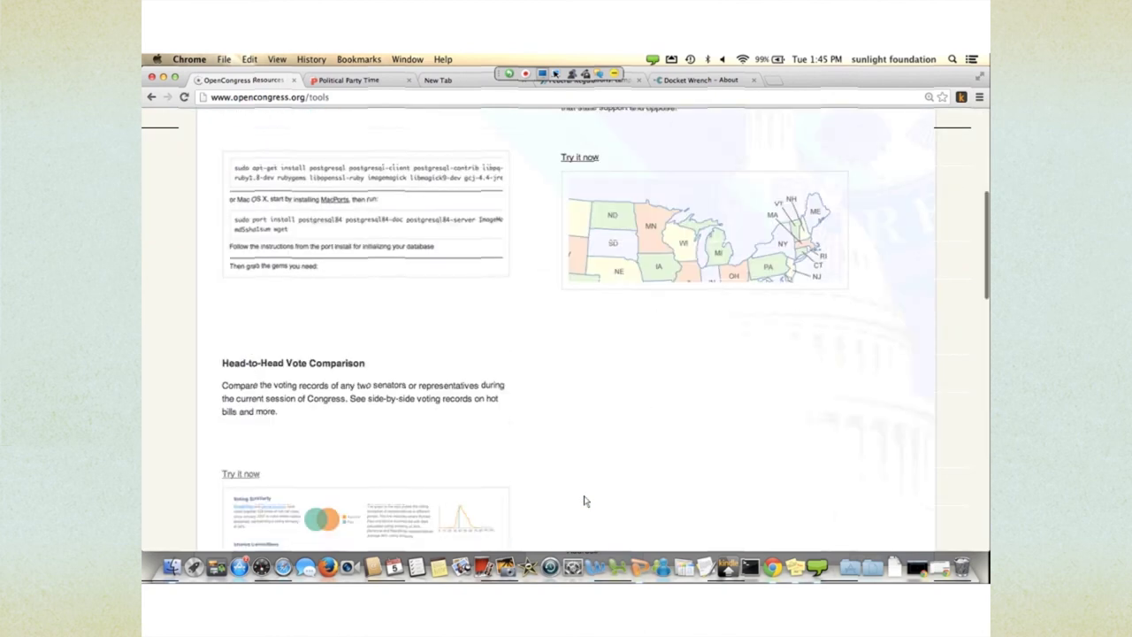
{"action": "key", "text": "super+l"}
{"action": "key", "text": "Right"}
{"action": "key", "text": "BackSpace"}
{"action": "key", "text": "BackSpace"}
{"action": "key", "text": "BackSpace"}
{"action": "key", "text": "BackSpace"}
{"action": "key", "text": "BackSpace"}
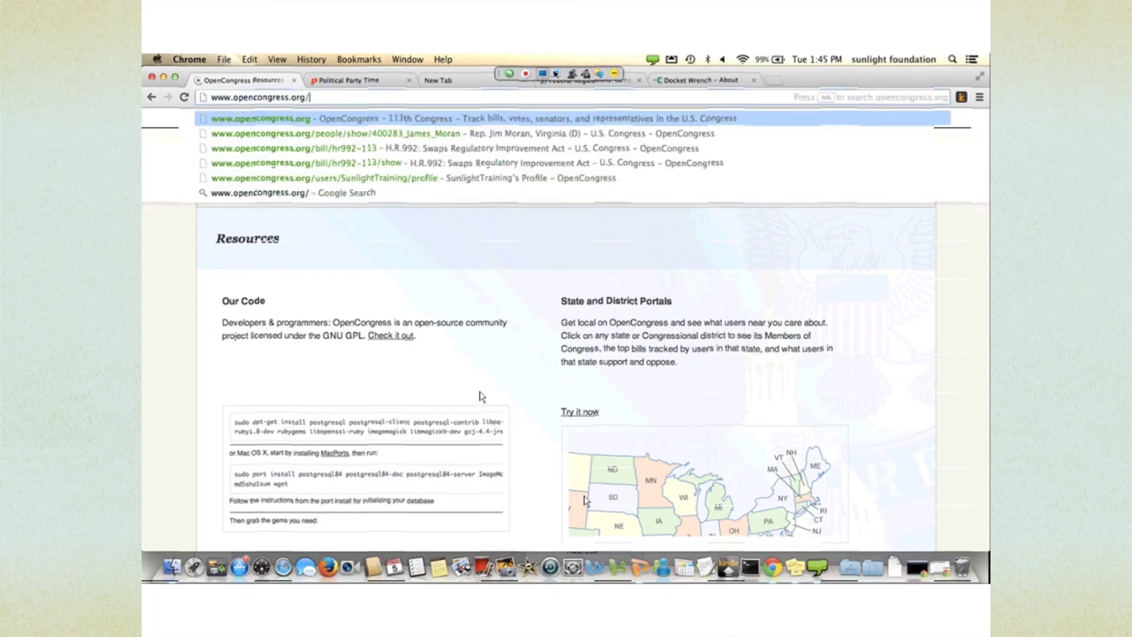
{"action": "type", "text": "widgets"}
{"action": "key", "text": "Return"}
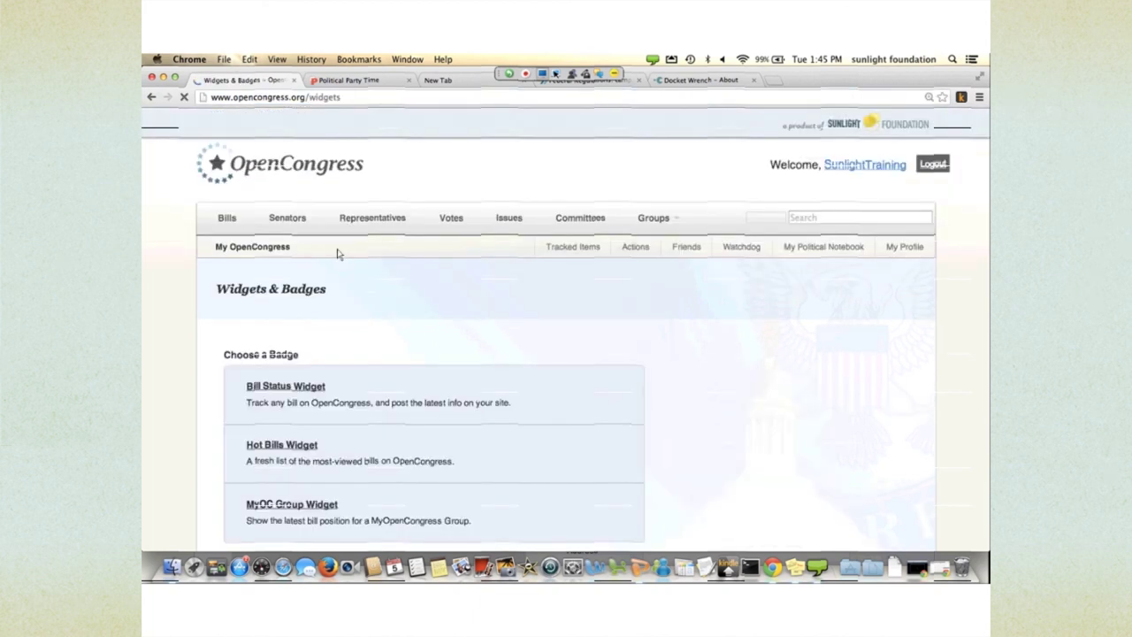
{"action": "scroll", "coordinate": [345, 260], "scroll_direction": "down", "scroll_amount": 3}
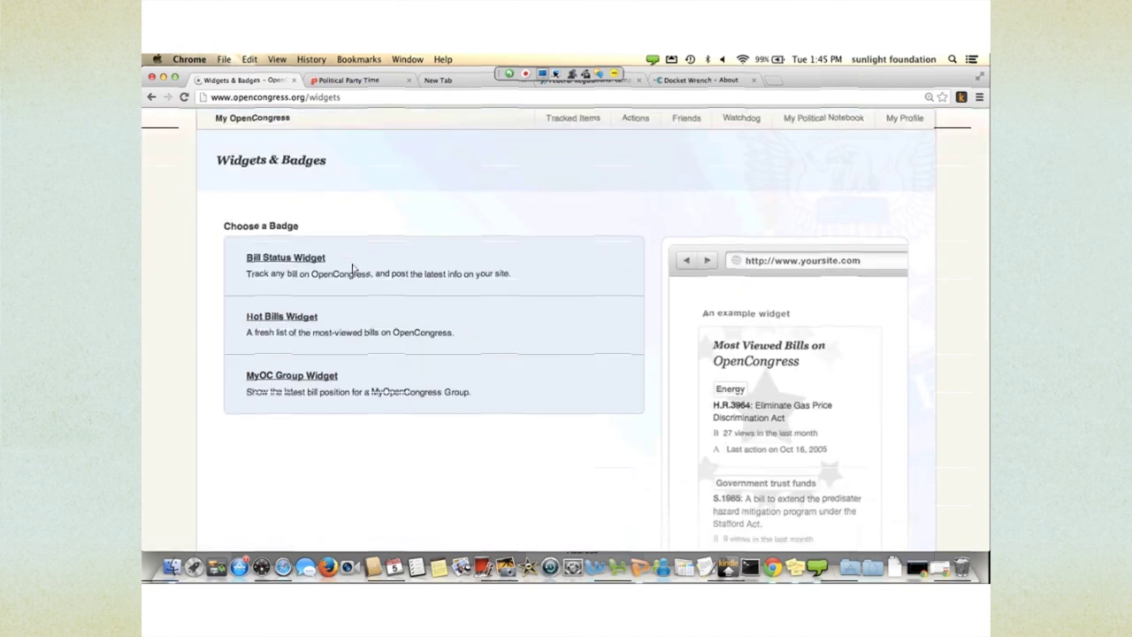
{"action": "scroll", "coordinate": [370, 285], "scroll_direction": "down", "scroll_amount": 1}
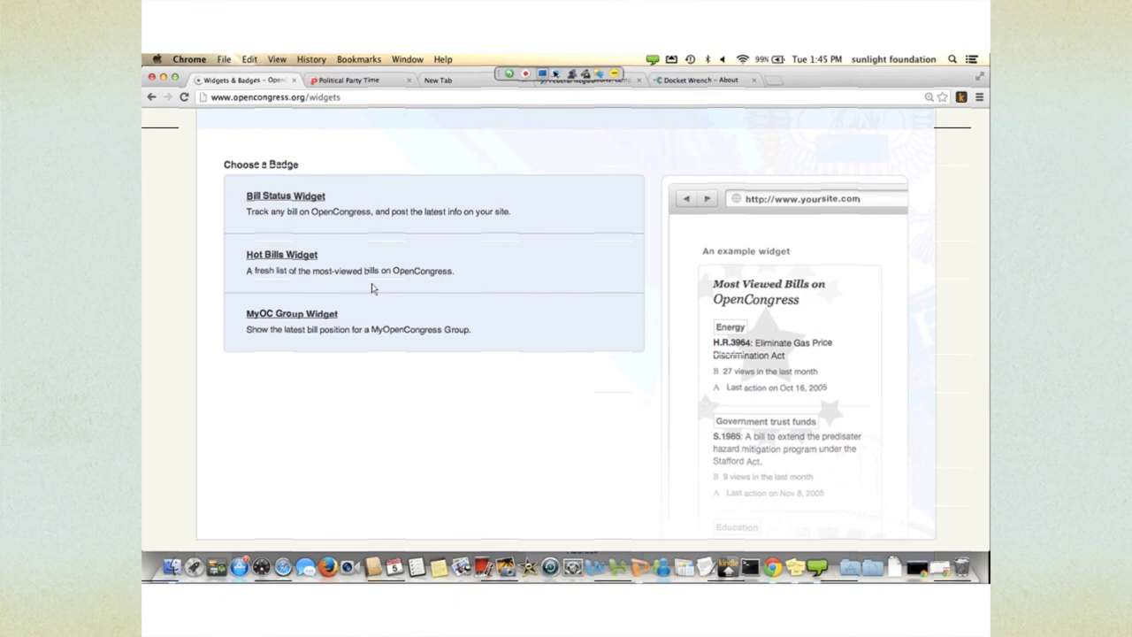
{"action": "scroll", "coordinate": [373, 287], "scroll_direction": "up", "scroll_amount": 1}
{"action": "scroll", "coordinate": [349, 263], "scroll_direction": "up", "scroll_amount": 2}
{"action": "left_click", "coordinate": [284, 333]}
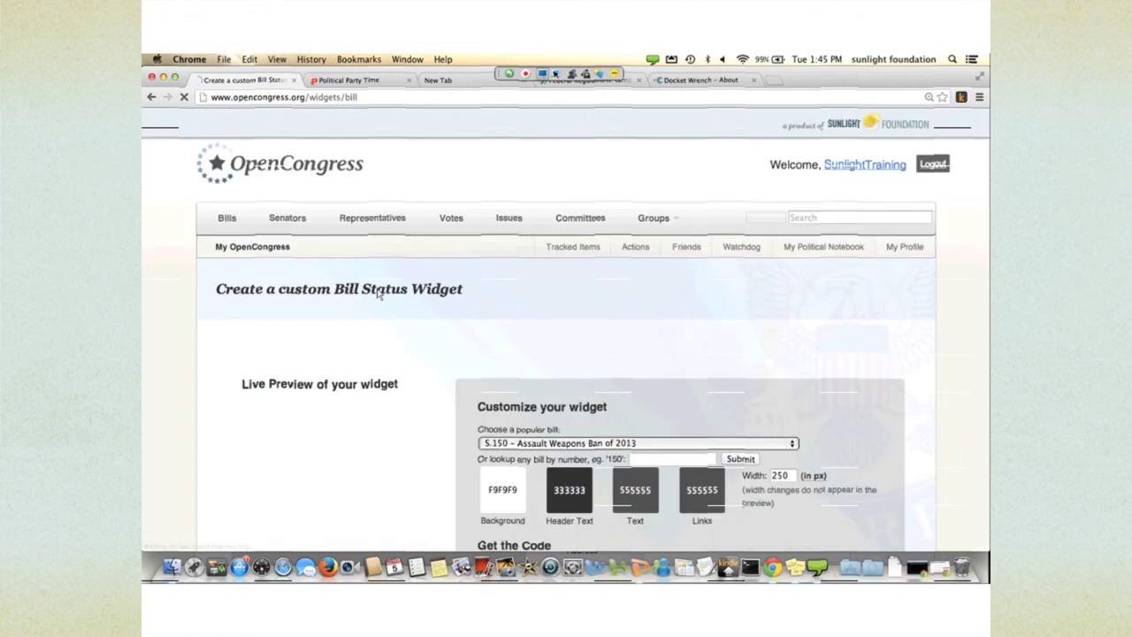
- Choose H.R.992 for the Bill Status widget by looking up bill number 992
{"action": "scroll", "coordinate": [431, 344], "scroll_direction": "down", "scroll_amount": 3}
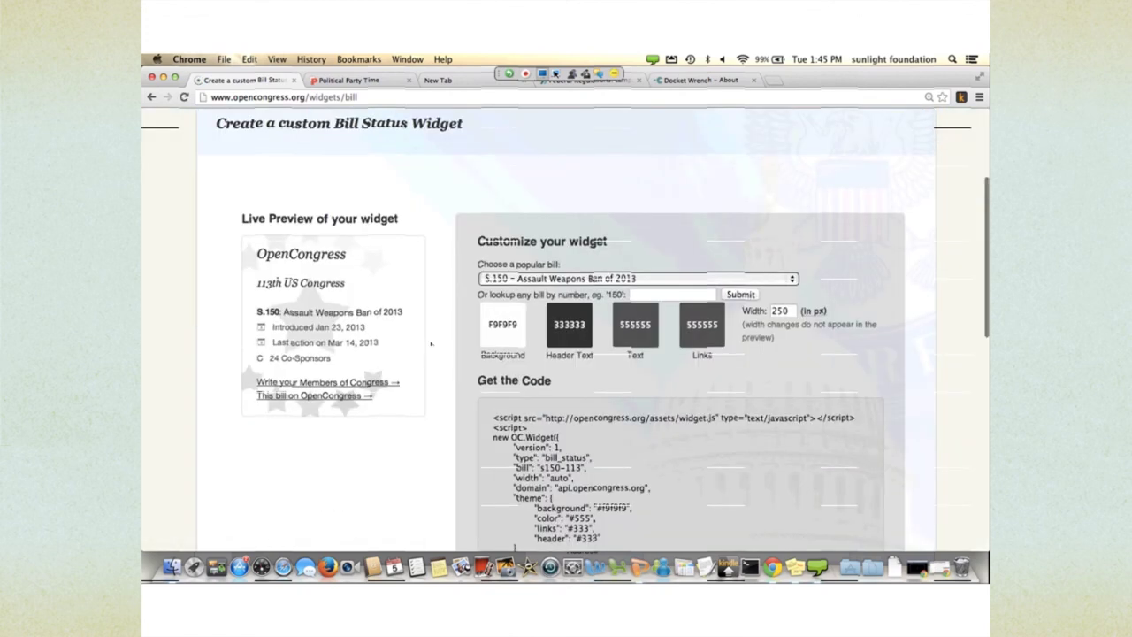
{"action": "scroll", "coordinate": [430, 344], "scroll_direction": "down", "scroll_amount": 1}
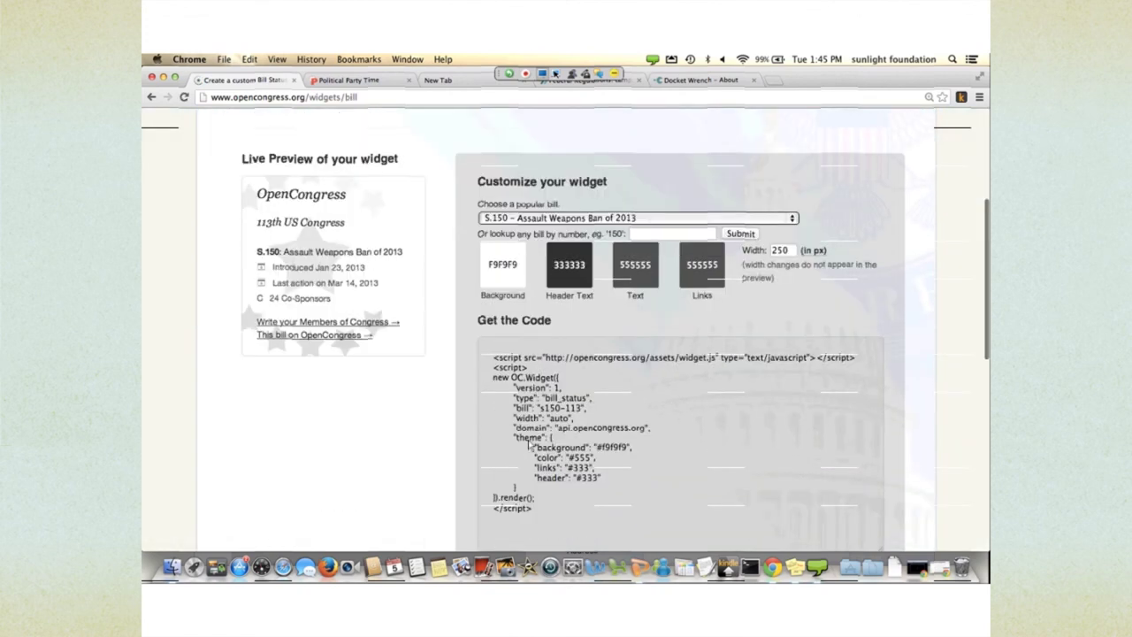
{"action": "left_click", "coordinate": [636, 217]}
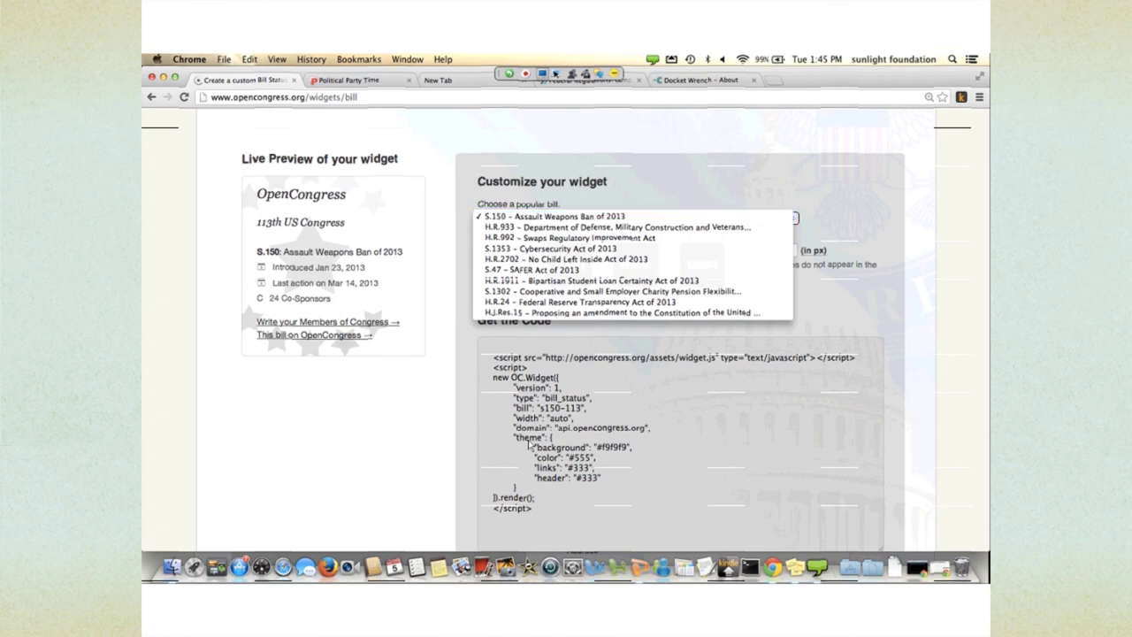
{"action": "key", "text": "Escape"}
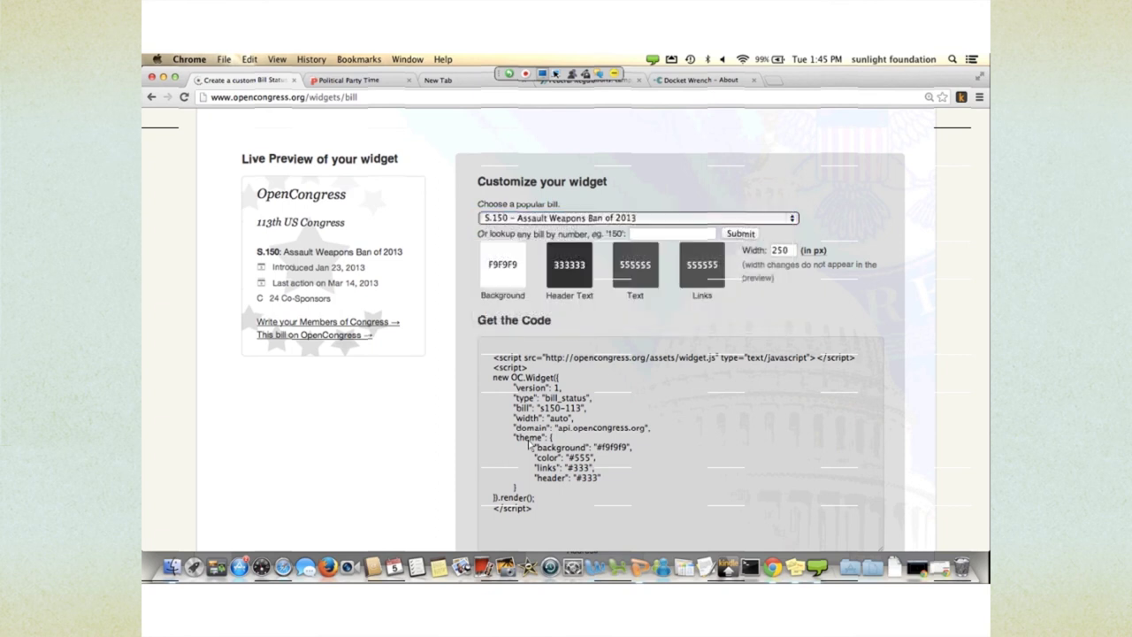
{"action": "type", "text": "992"}
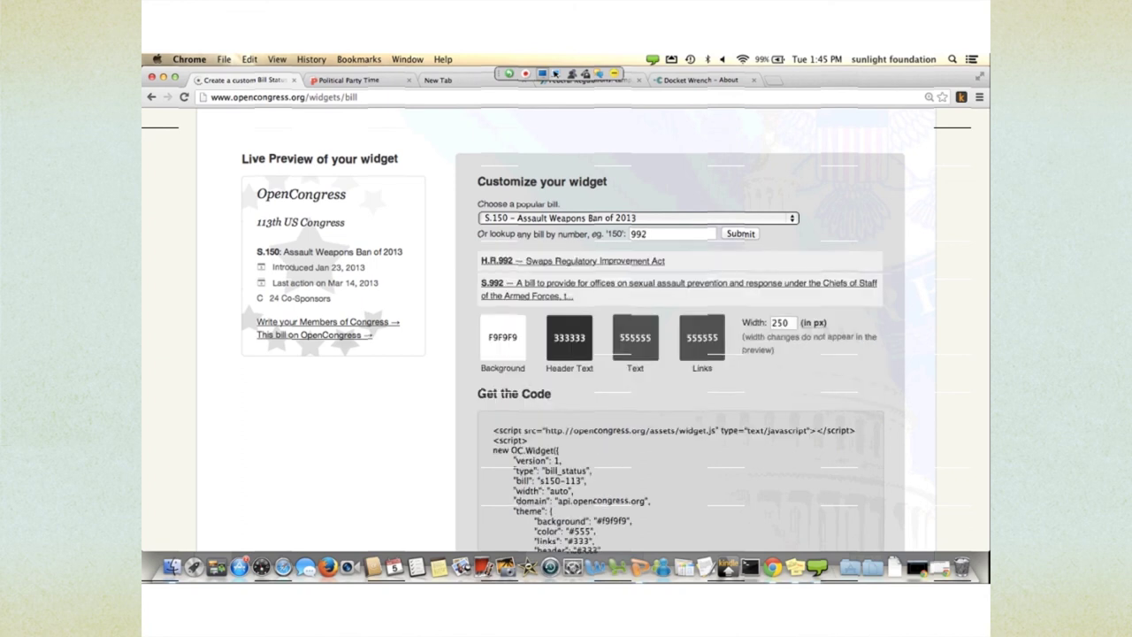
{"action": "left_click", "coordinate": [548, 261]}
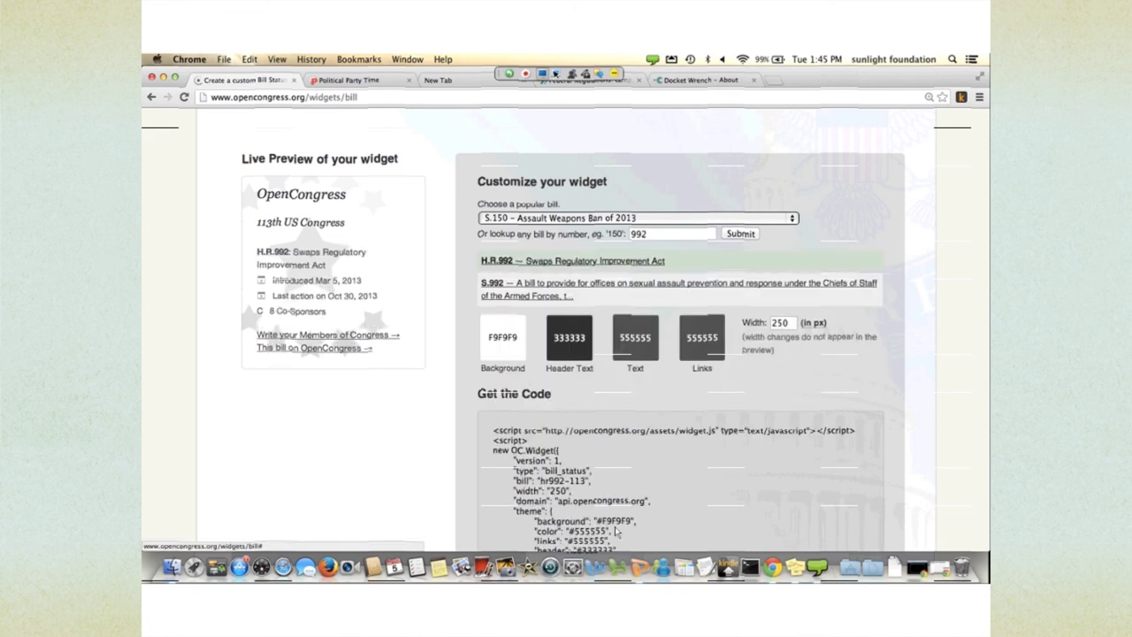
- Review the H.R.992 Swaps Regulatory Improvement Act preview and embed code, then return to Widgets & Badges
{"action": "scroll", "coordinate": [617, 532], "scroll_direction": "down", "scroll_amount": 2}
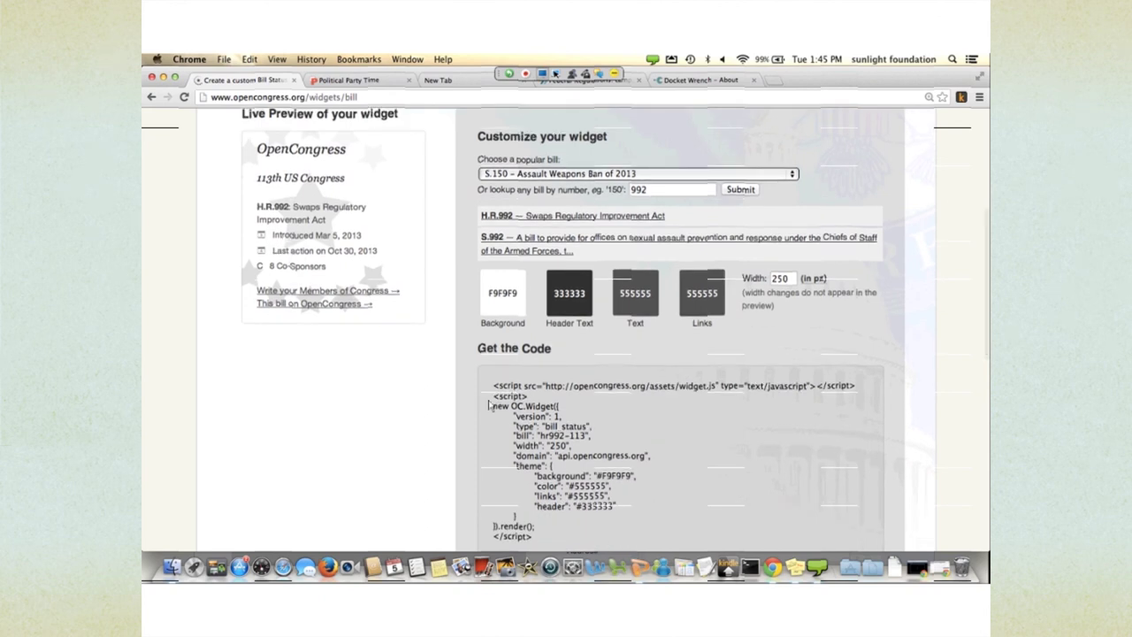
{"action": "scroll", "coordinate": [404, 320], "scroll_direction": "up", "scroll_amount": 4}
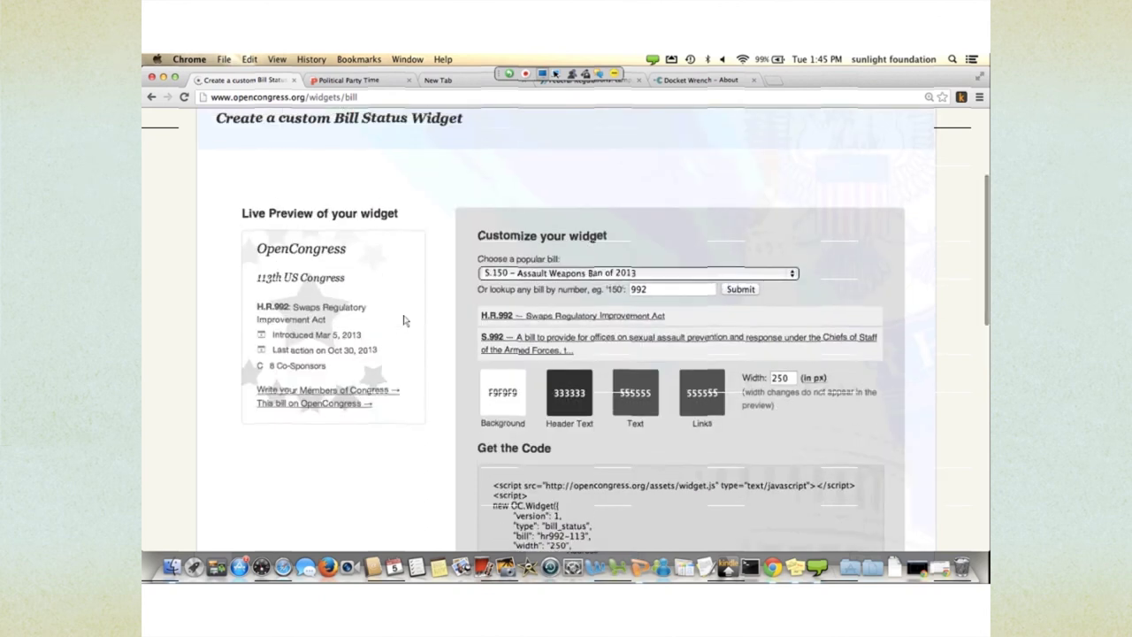
{"action": "scroll", "coordinate": [405, 320], "scroll_direction": "down", "scroll_amount": 5}
{"action": "scroll", "coordinate": [404, 320], "scroll_direction": "up", "scroll_amount": 4}
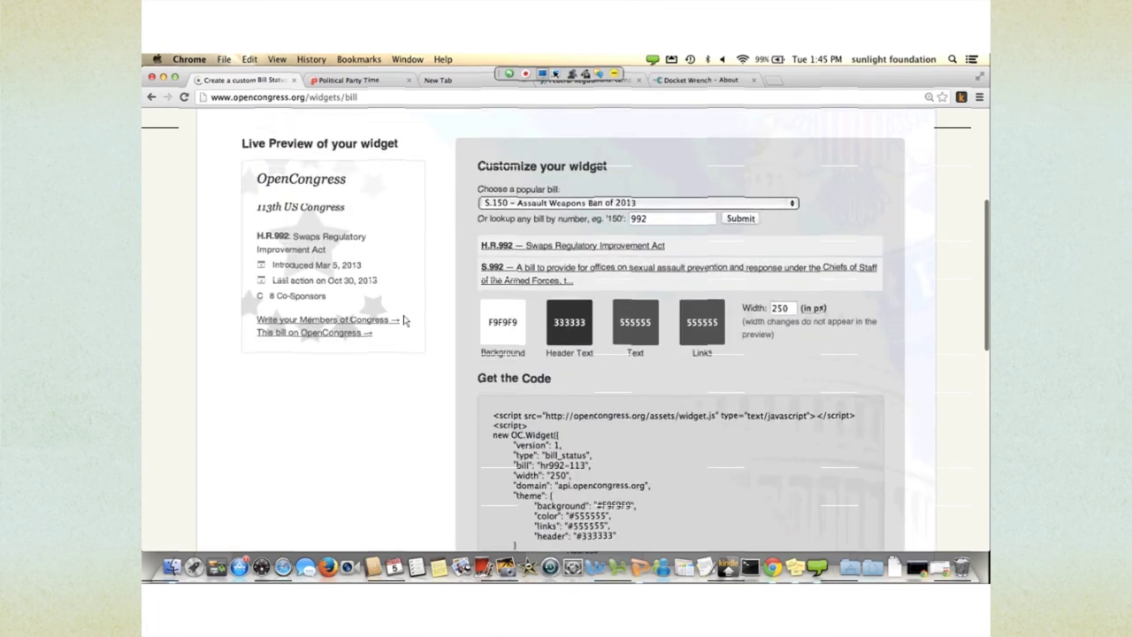
{"action": "scroll", "coordinate": [404, 320], "scroll_direction": "up", "scroll_amount": 4}
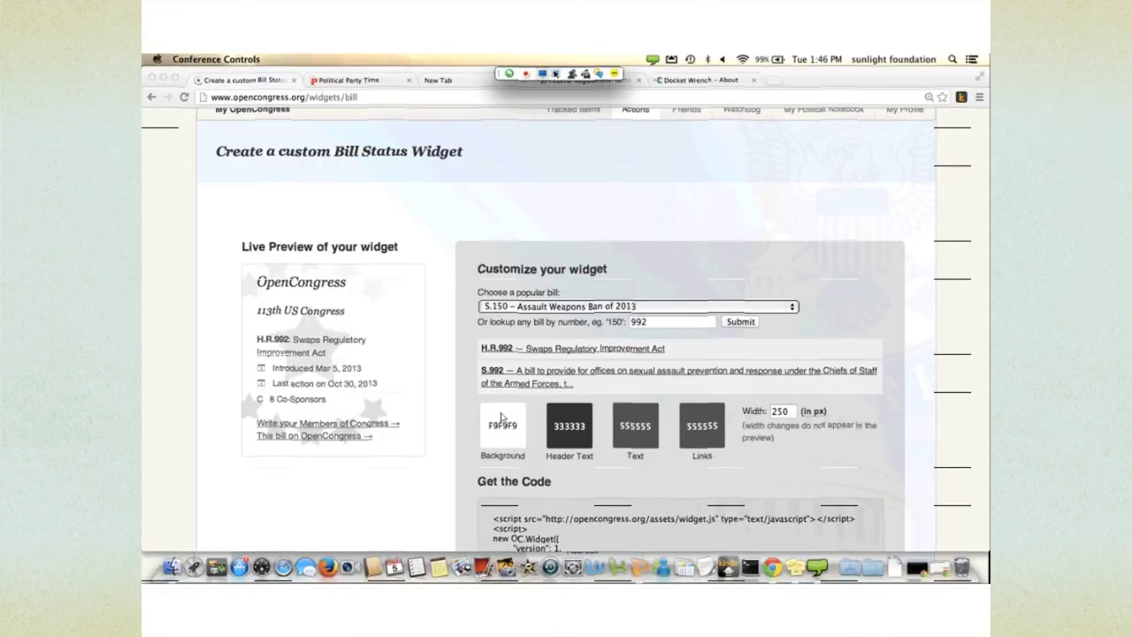
{"action": "scroll", "coordinate": [566, 353], "scroll_direction": "down", "scroll_amount": 15}
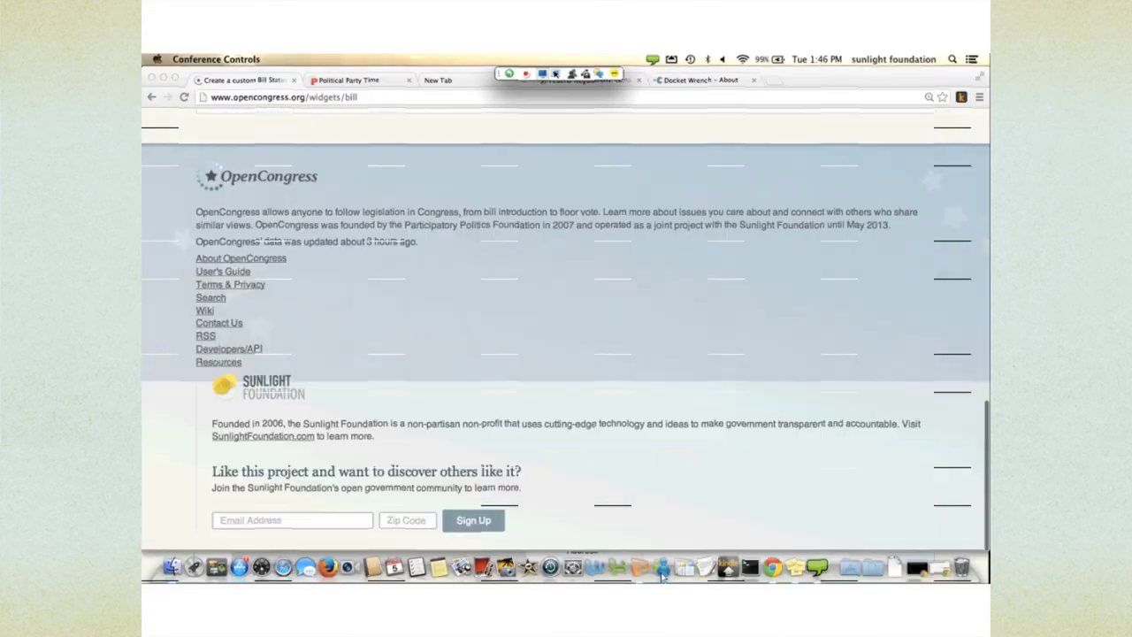
{"action": "scroll", "coordinate": [580, 496], "scroll_direction": "up", "scroll_amount": 15}
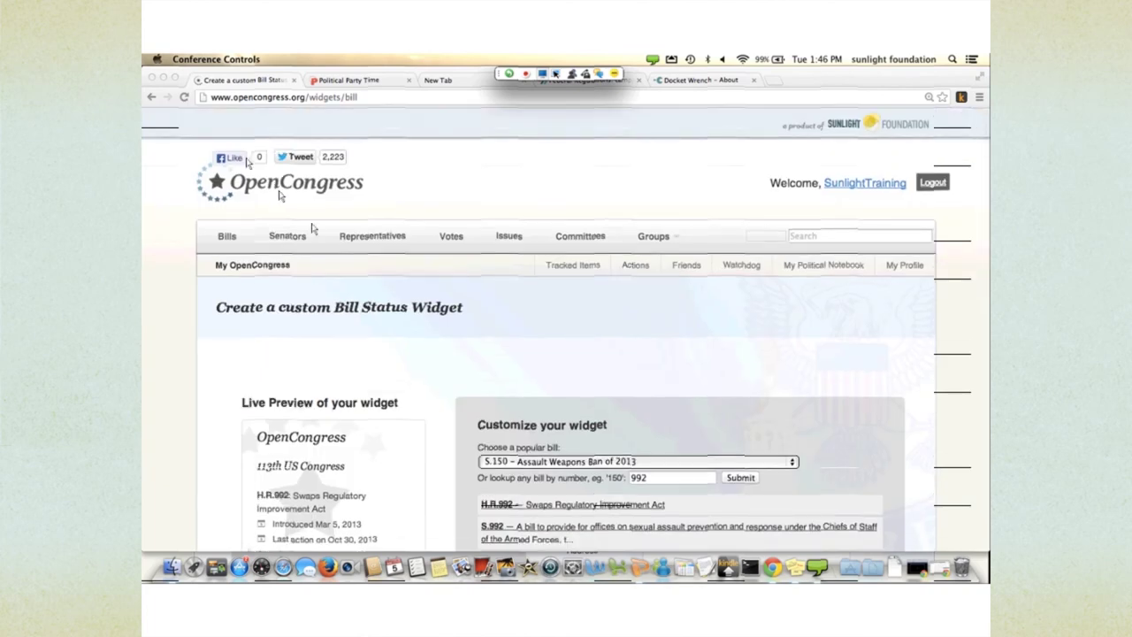
{"action": "left_click", "coordinate": [151, 96]}
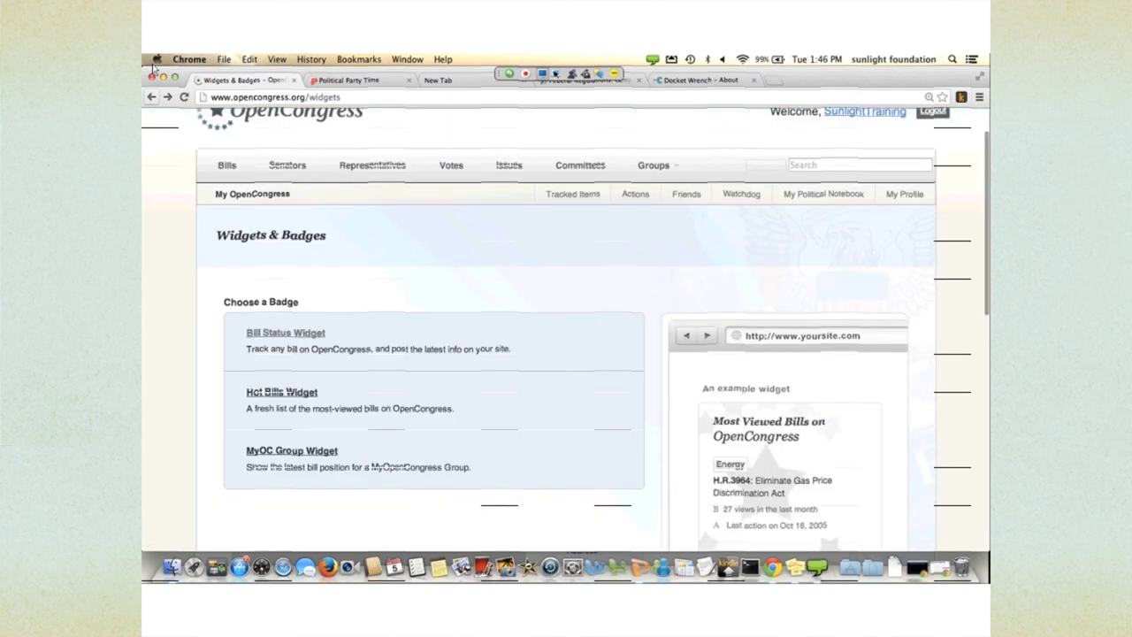
- Go back to the OpenCongress Resources page and scroll down to its footer
{"action": "left_click", "coordinate": [151, 97]}
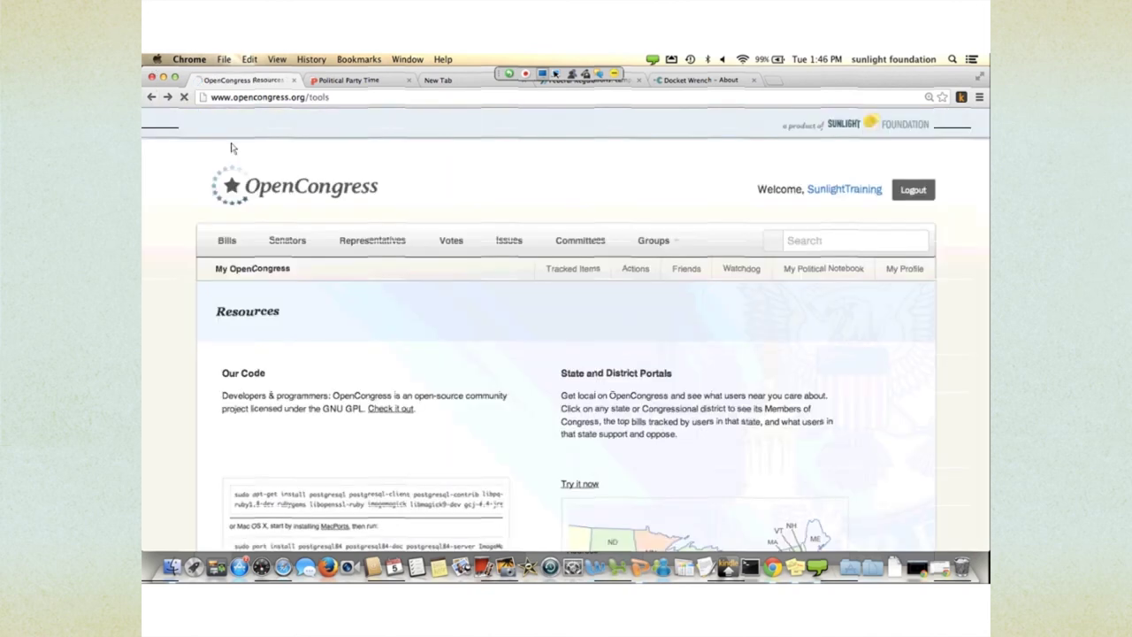
{"action": "scroll", "coordinate": [422, 339], "scroll_direction": "down", "scroll_amount": 15}
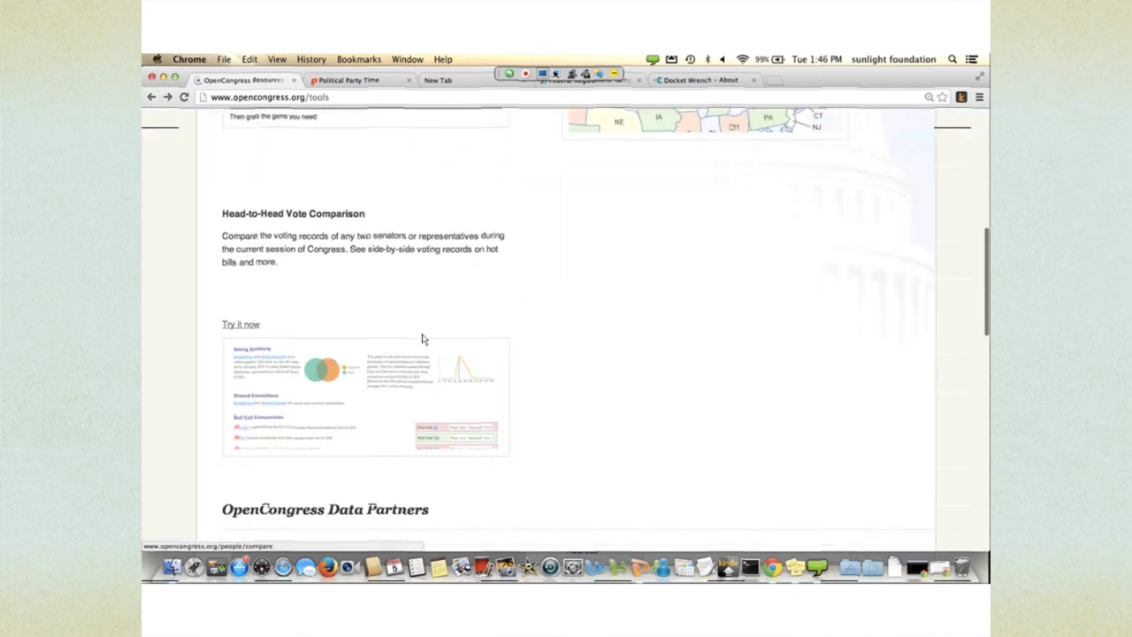
{"action": "scroll", "coordinate": [422, 339], "scroll_direction": "down", "scroll_amount": 5}
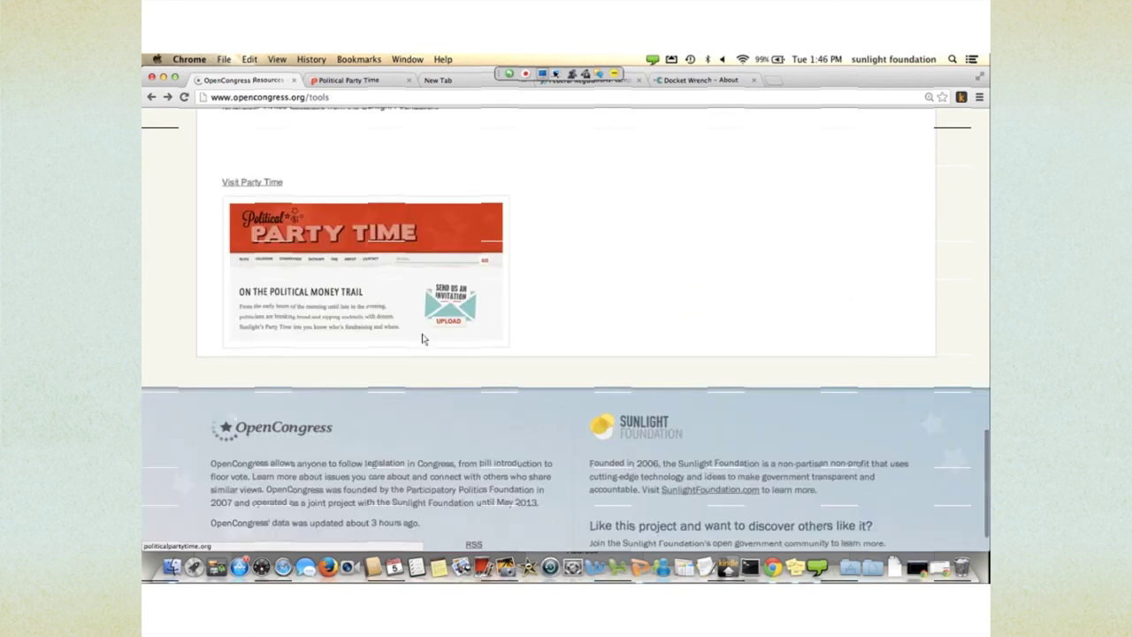
{"action": "scroll", "coordinate": [422, 338], "scroll_direction": "down", "scroll_amount": 2}
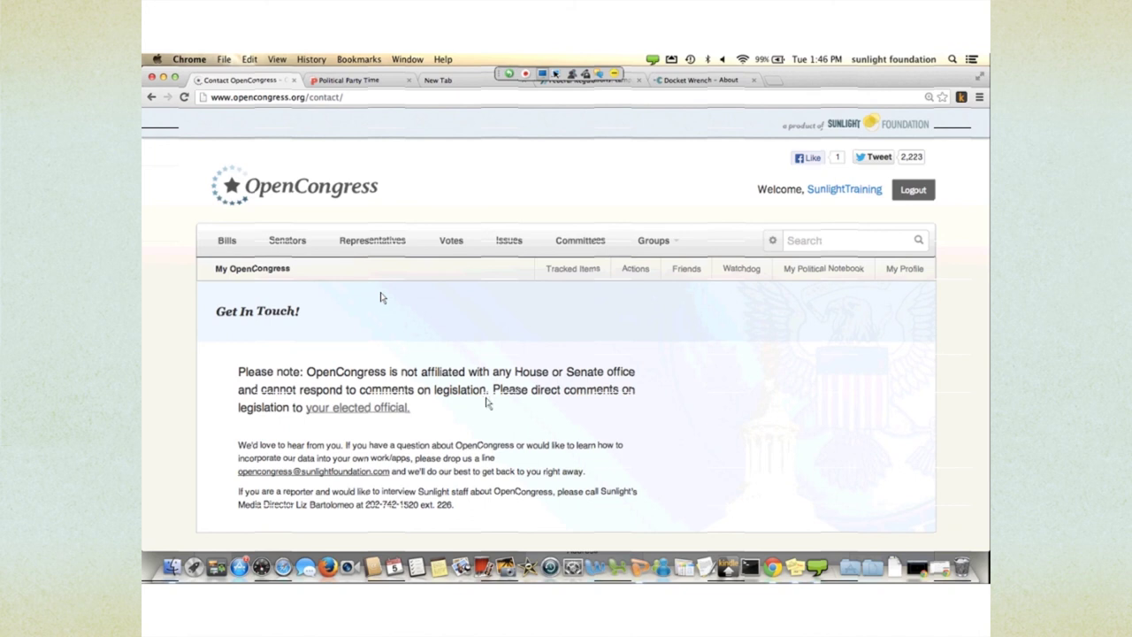
{"action": "scroll", "coordinate": [380, 297], "scroll_direction": "down", "scroll_amount": 3}
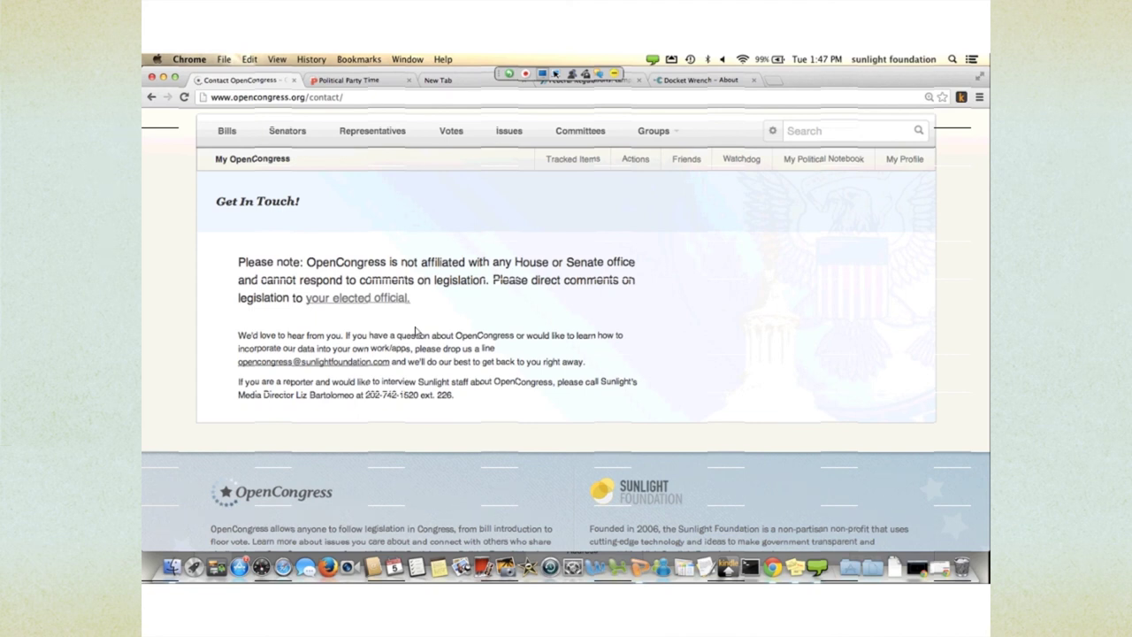
{"action": "scroll", "coordinate": [257, 159], "scroll_direction": "up", "scroll_amount": 3}
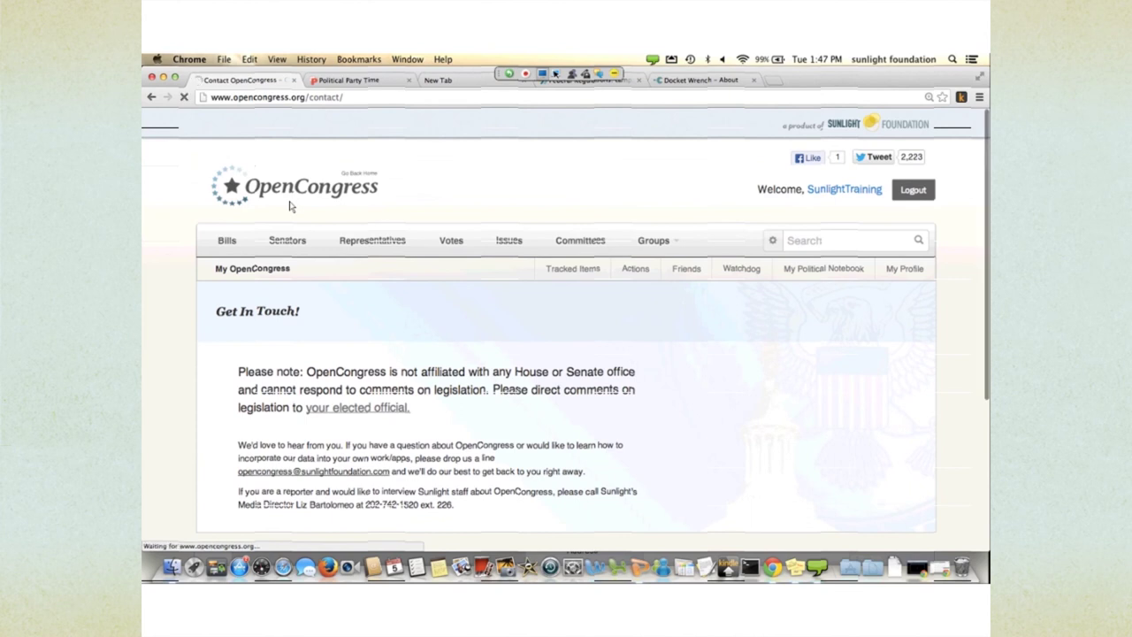
- Load the OpenCongress home page via its logo and look over the lawmaker/bill search and Today in Congress
{"action": "left_click", "coordinate": [290, 206]}
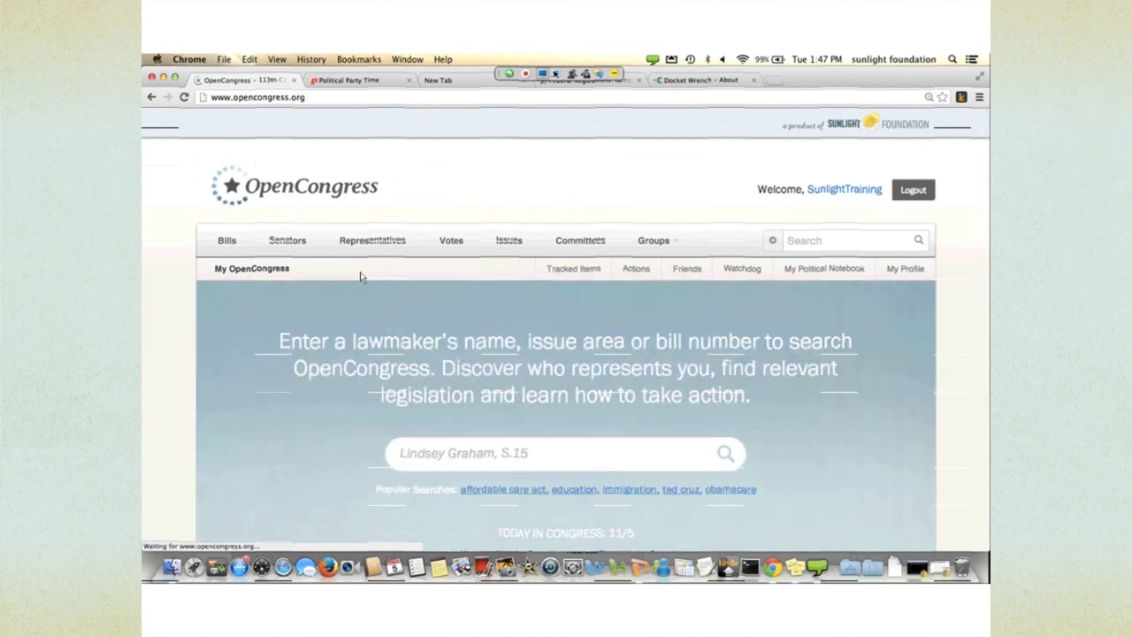
{"action": "scroll", "coordinate": [365, 277], "scroll_direction": "down", "scroll_amount": 2}
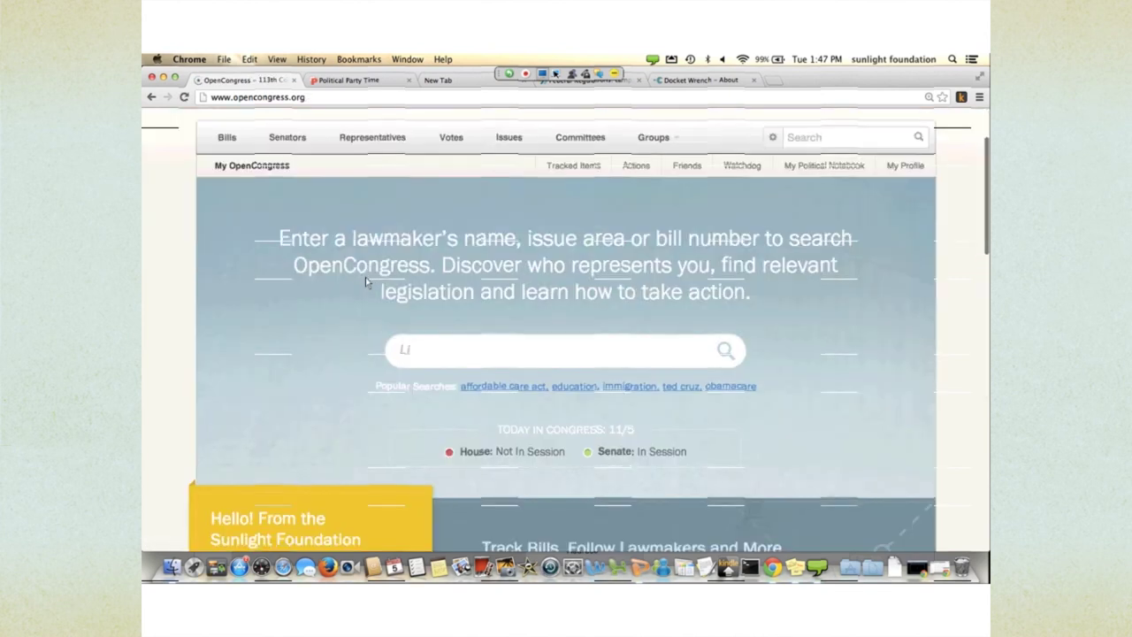
{"action": "scroll", "coordinate": [366, 281], "scroll_direction": "down", "scroll_amount": 3}
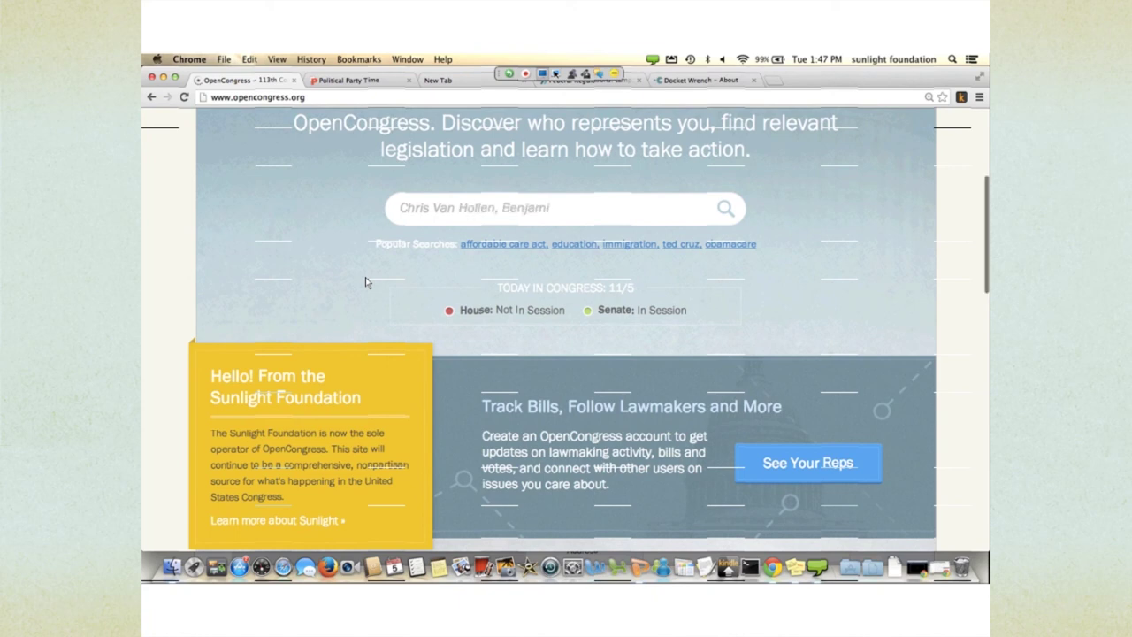
{"action": "scroll", "coordinate": [365, 282], "scroll_direction": "down", "scroll_amount": 3}
{"action": "scroll", "coordinate": [365, 281], "scroll_direction": "up", "scroll_amount": 6}
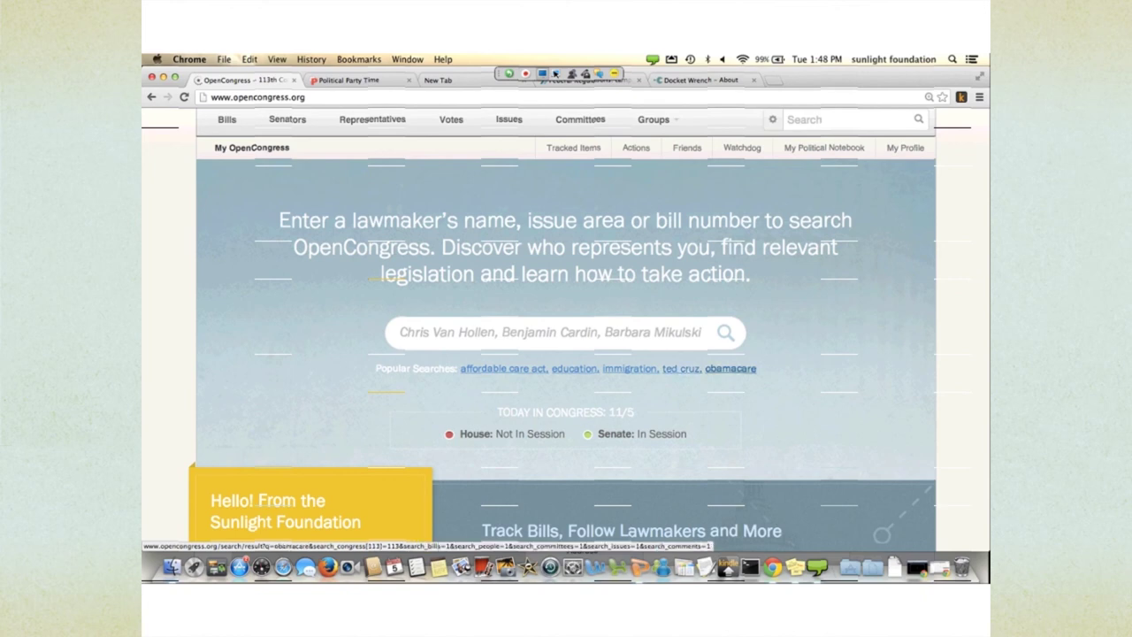
{"action": "scroll", "coordinate": [566, 354], "scroll_direction": "up", "scroll_amount": 2}
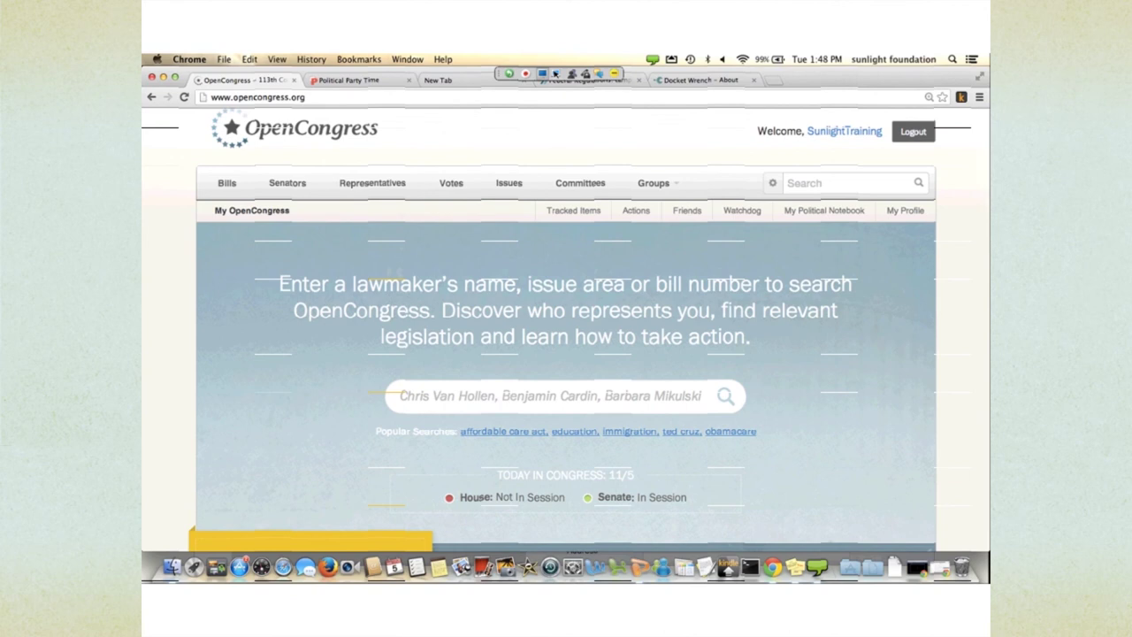